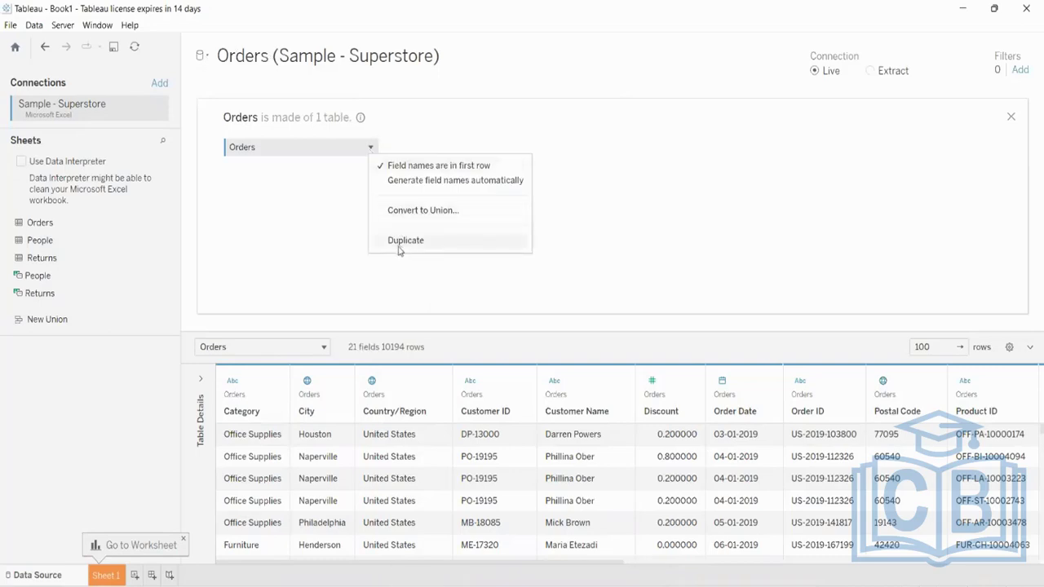
click(483, 123)
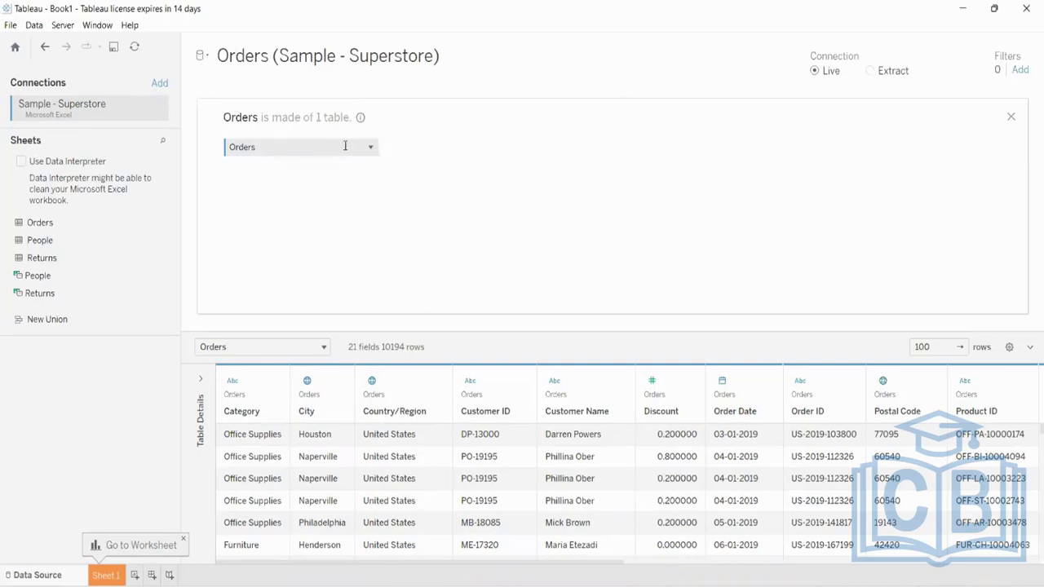
right_click(346, 146)
click(425, 168)
click(100, 577)
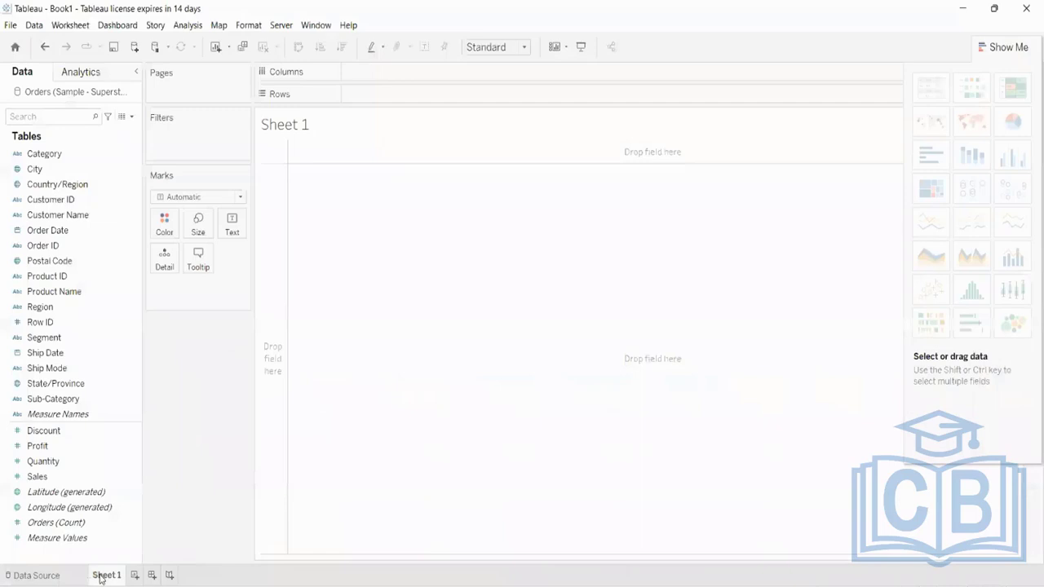
click(25, 575)
right_click(53, 111)
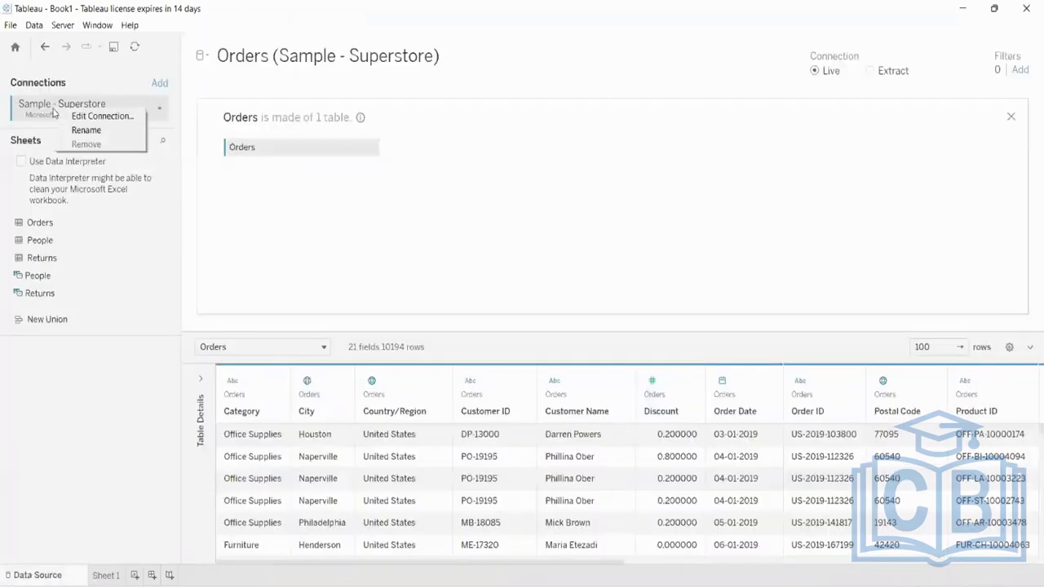
click(374, 155)
click(373, 152)
drag(363, 184, 91, 203)
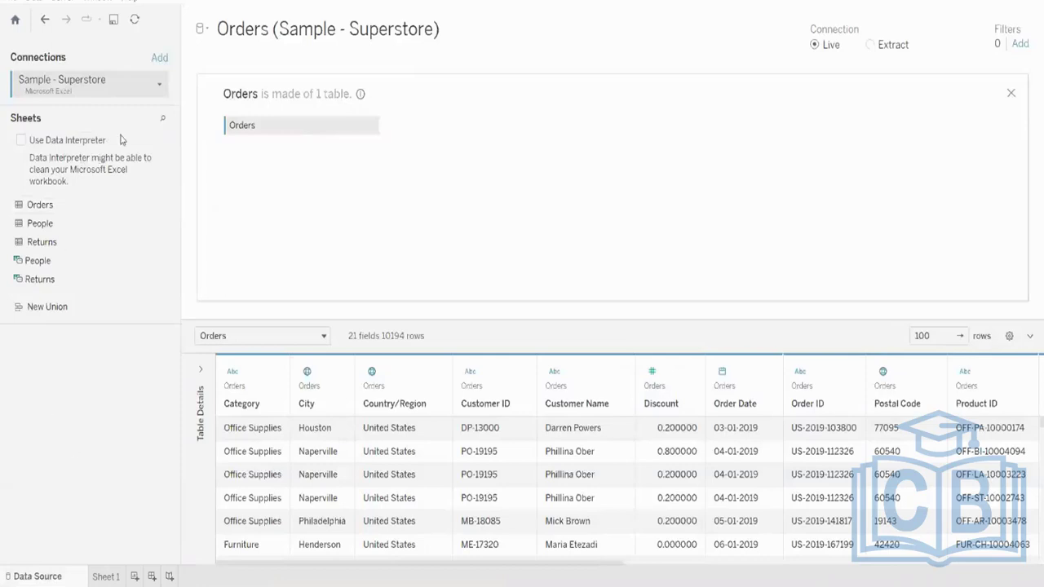
click(158, 88)
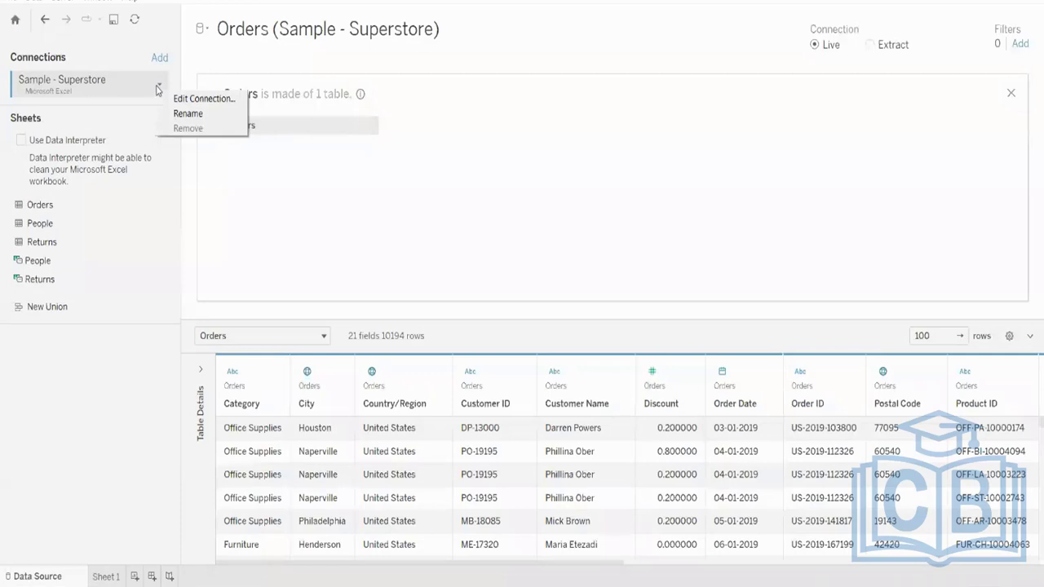
click(181, 99)
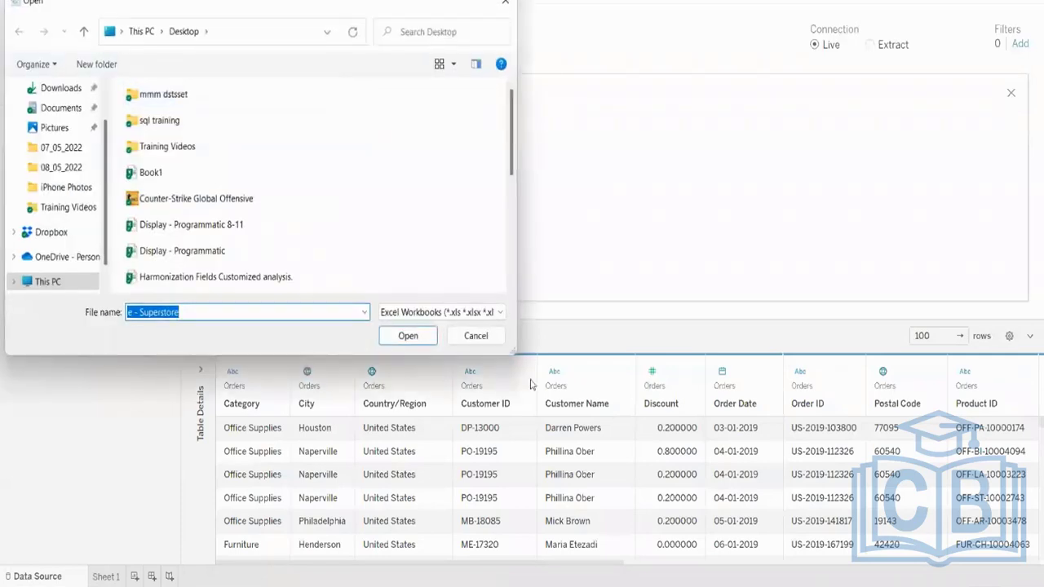
click(483, 336)
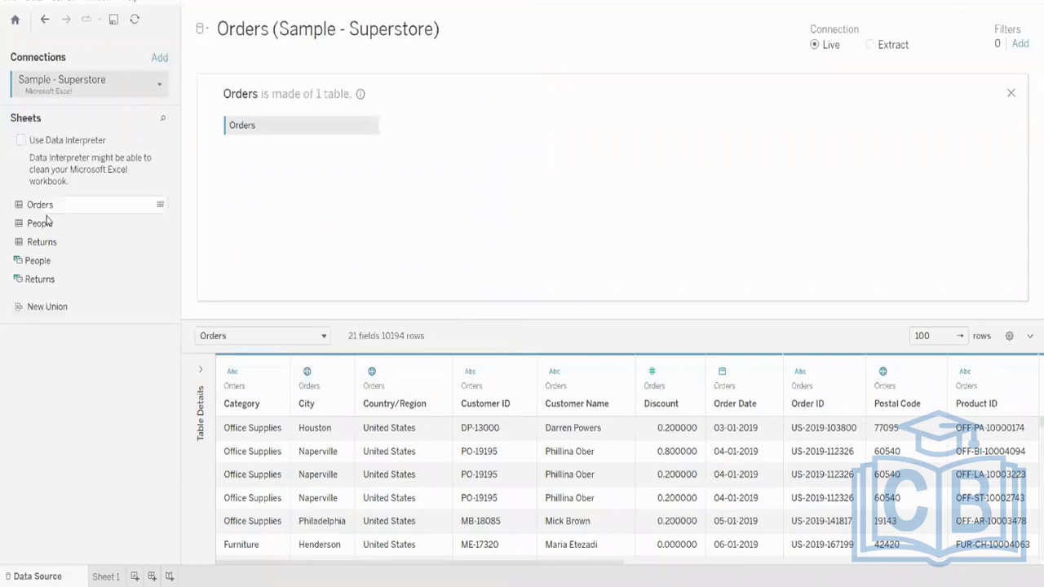
Join the People sheet to the Orders table and open the settings of the join between them
drag(20, 230, 416, 129)
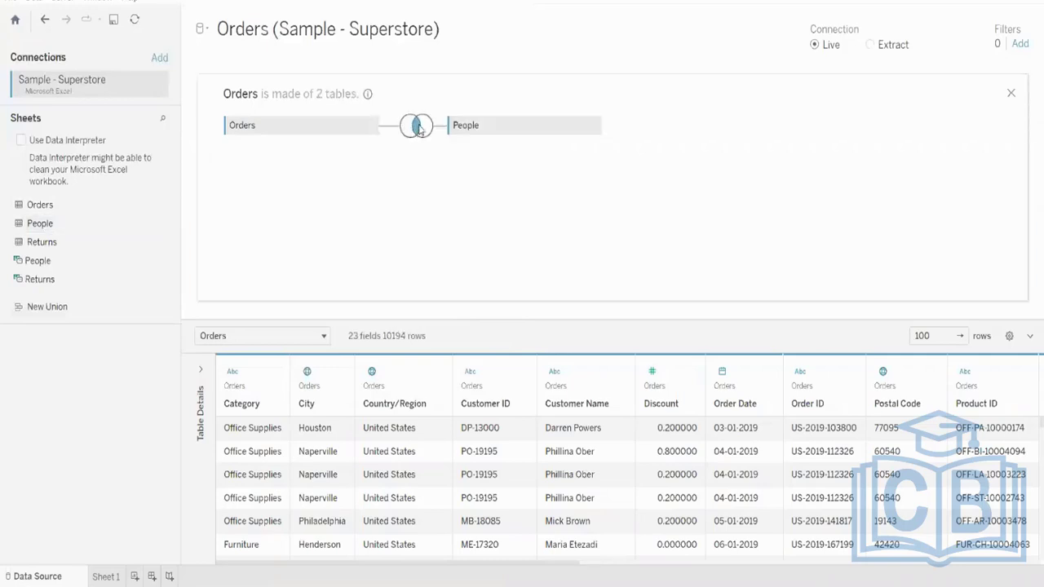
click(418, 126)
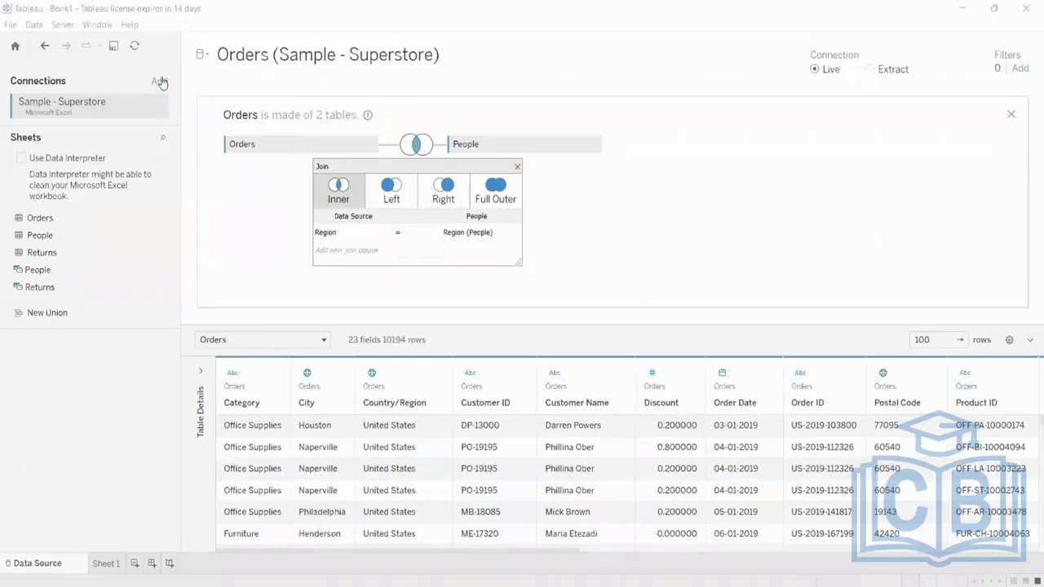
click(457, 26)
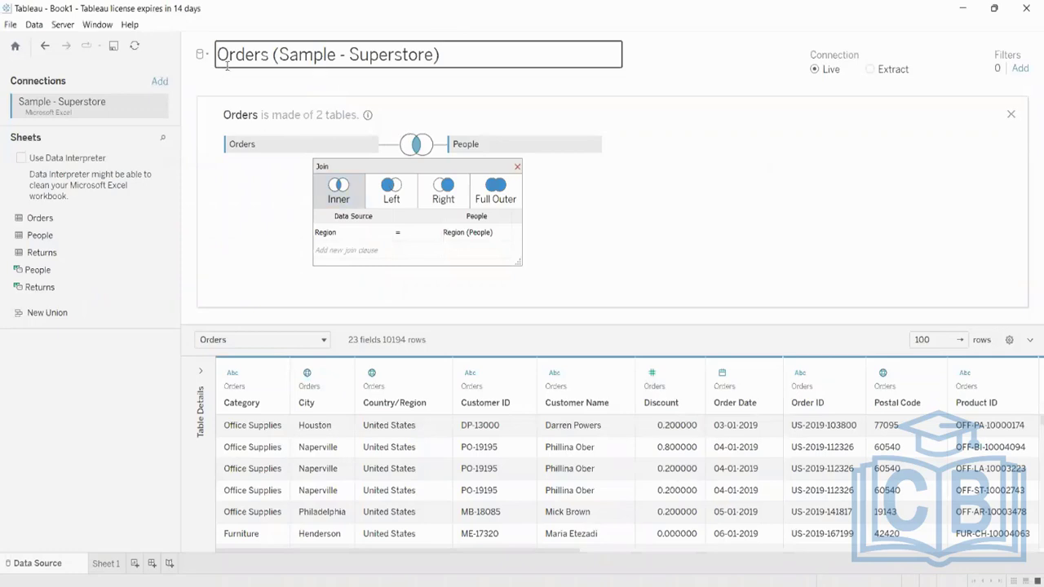
click(204, 55)
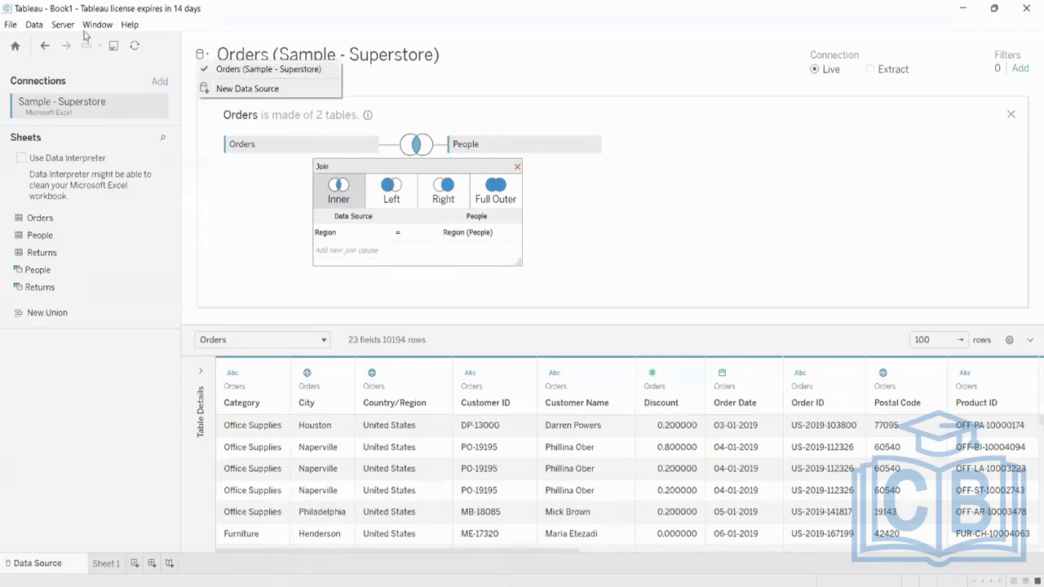
Create a new workbook, continuing the product trial, and maximize its window
click(15, 26)
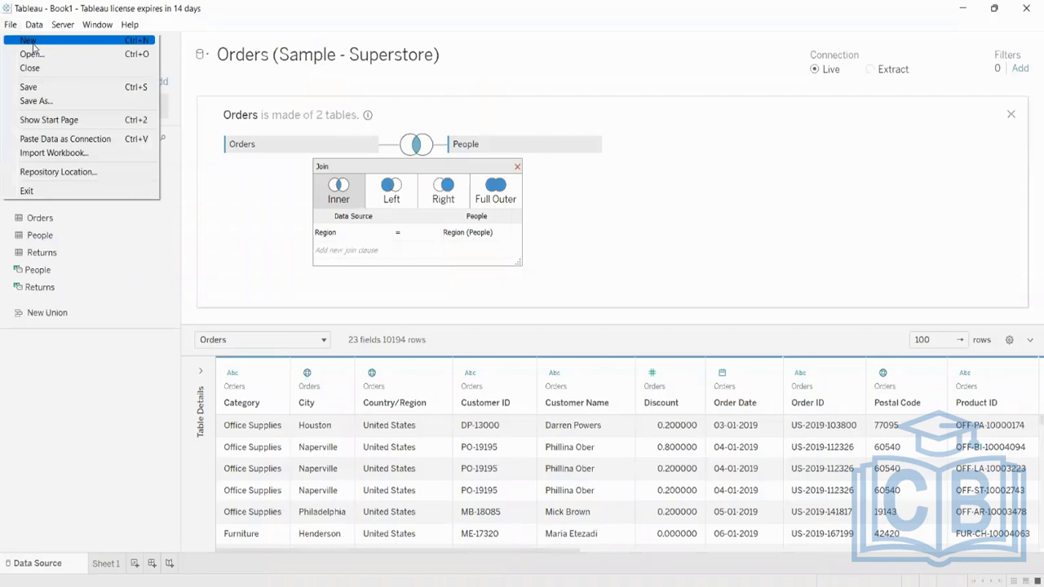
click(33, 43)
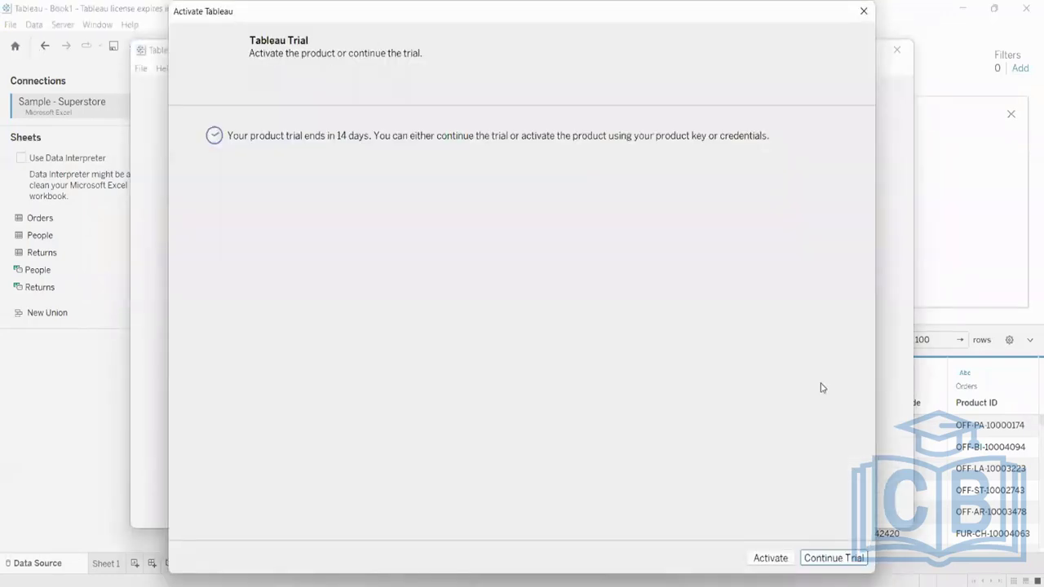
click(841, 562)
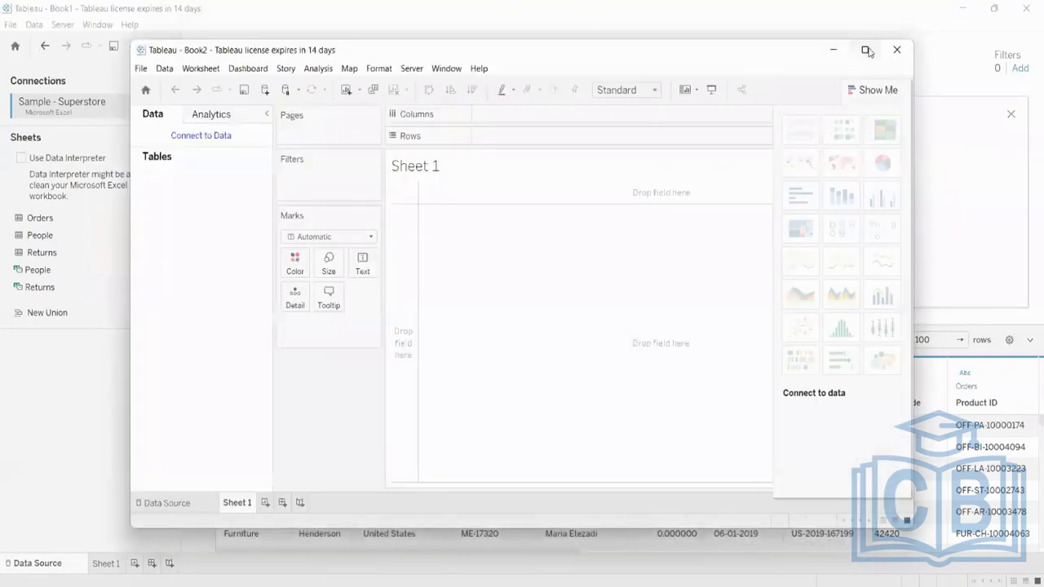
click(866, 49)
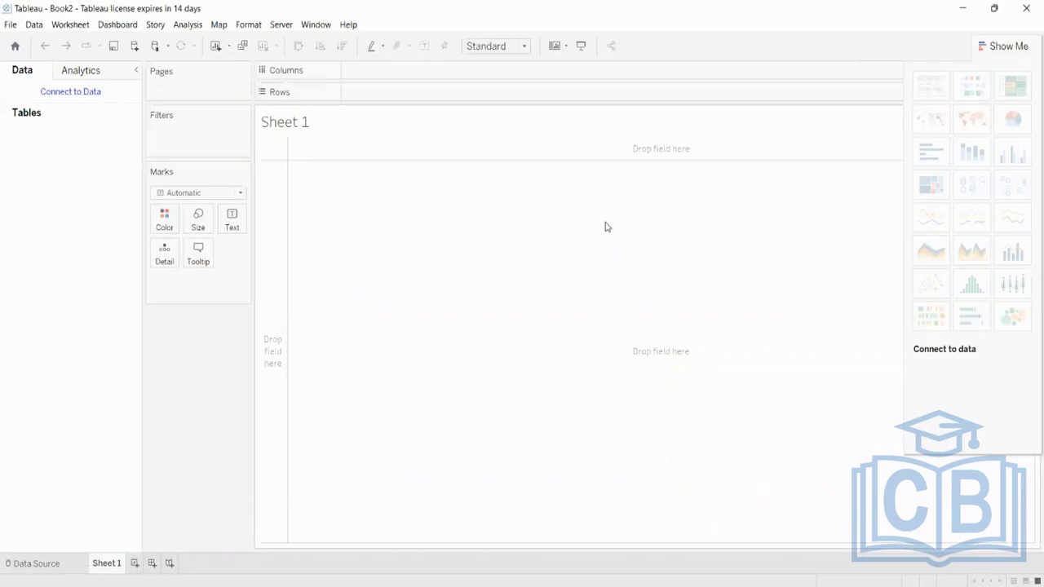
Examine the available file, server and saved data source connections, including the Tableau Server sign-in and the additional file types
click(71, 92)
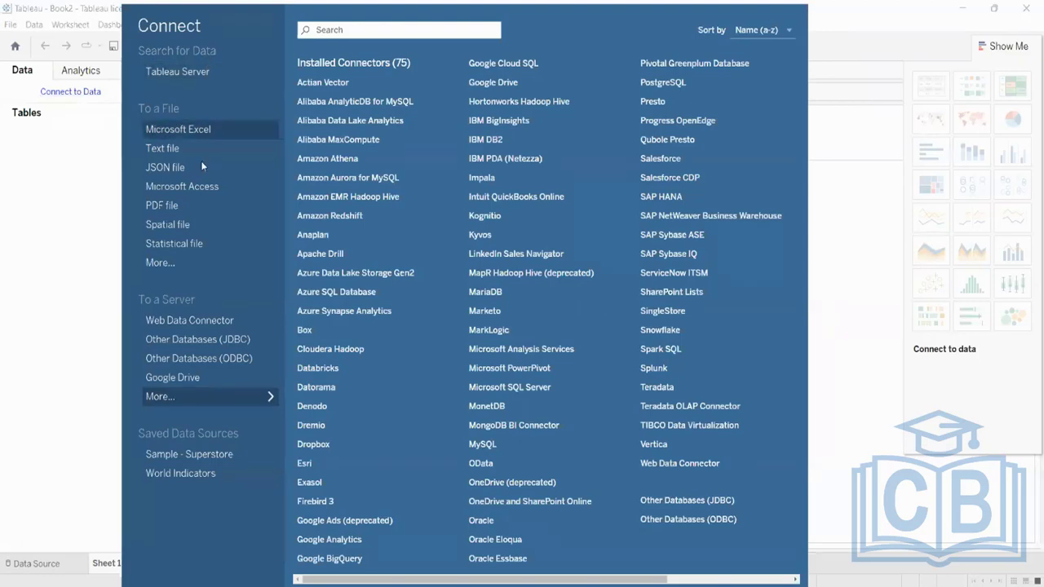
click(221, 403)
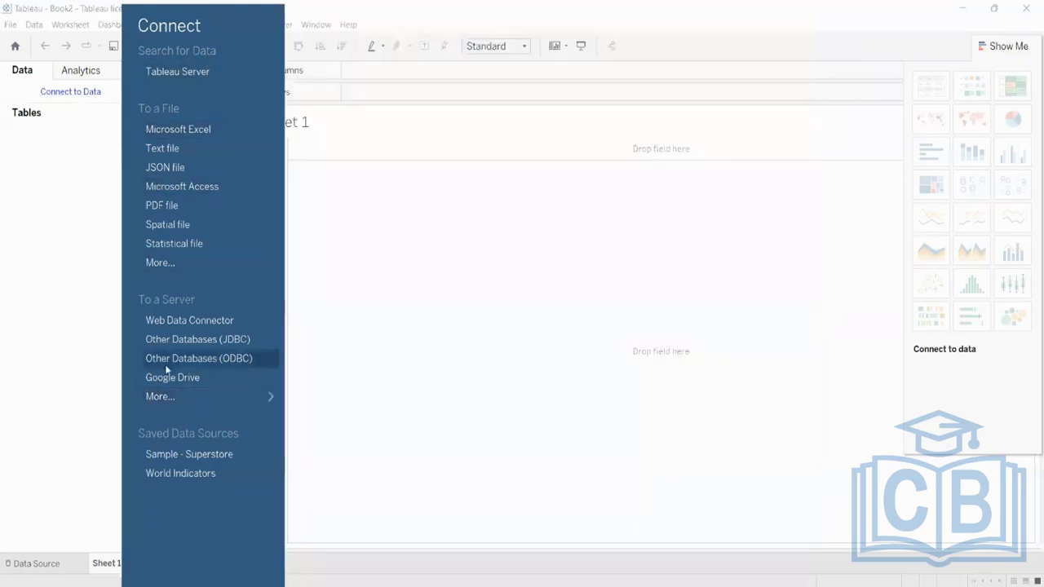
click(206, 72)
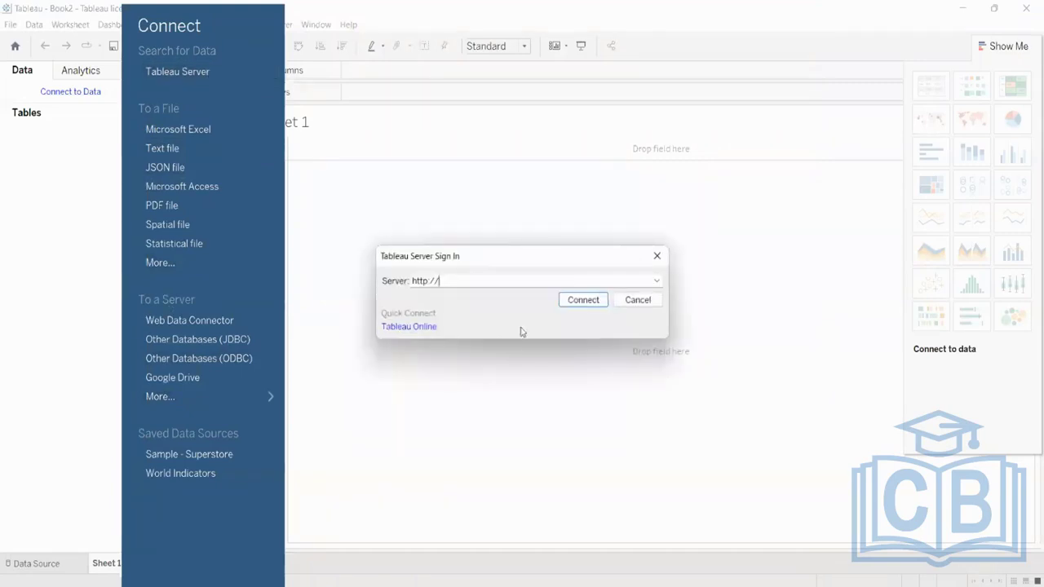
click(460, 279)
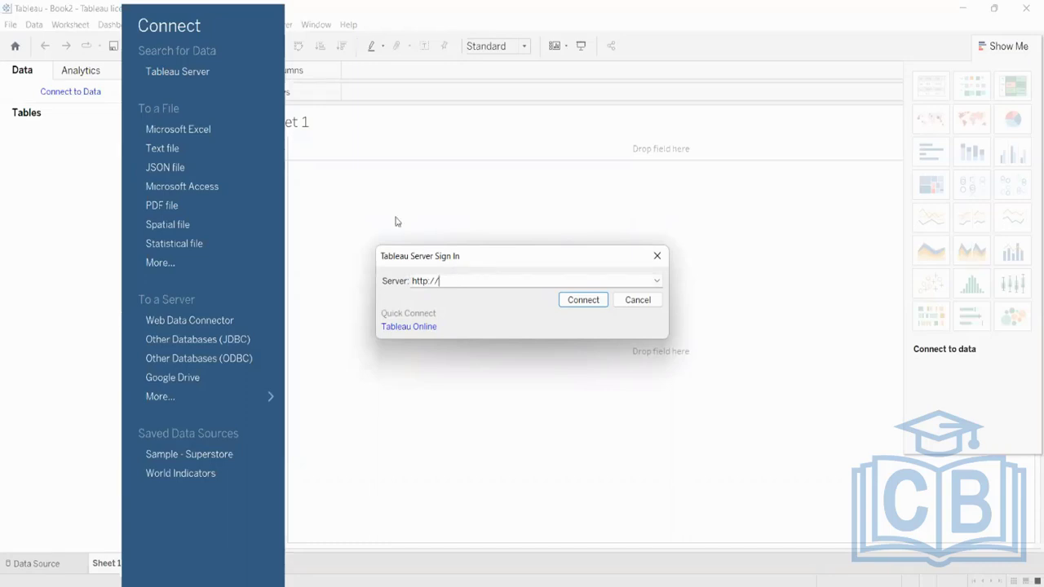
click(644, 302)
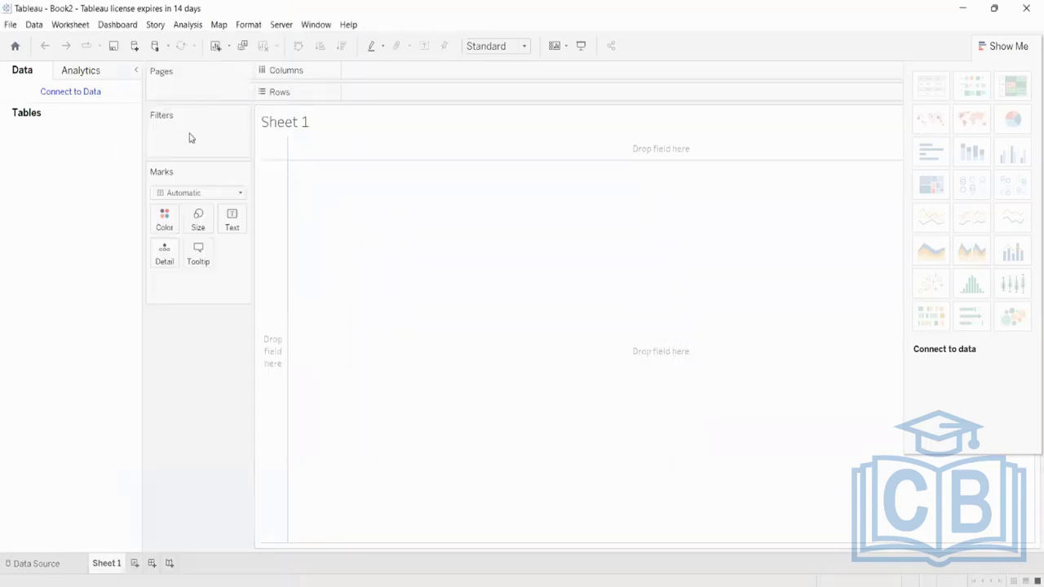
click(58, 96)
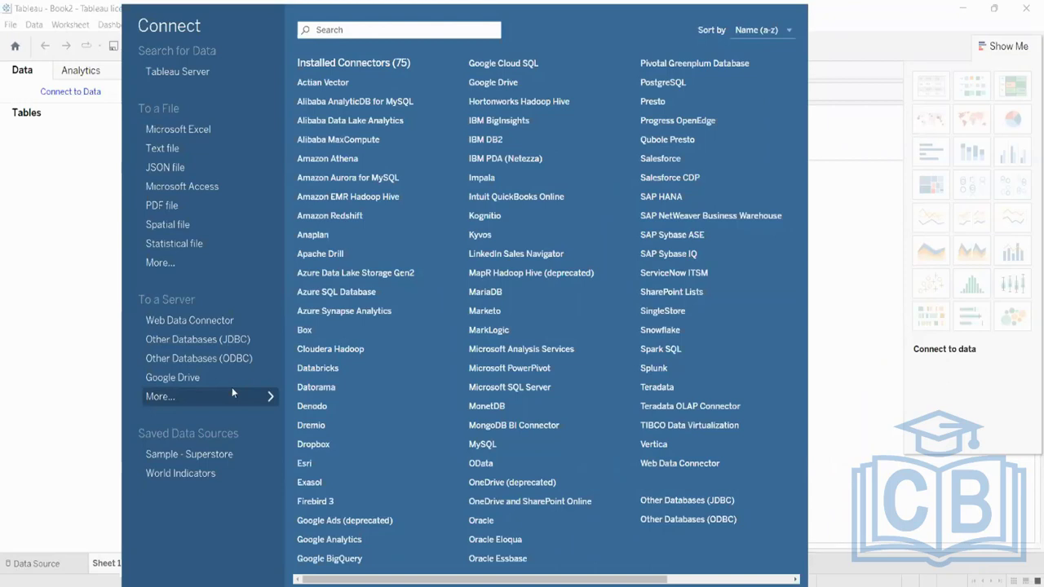
click(178, 71)
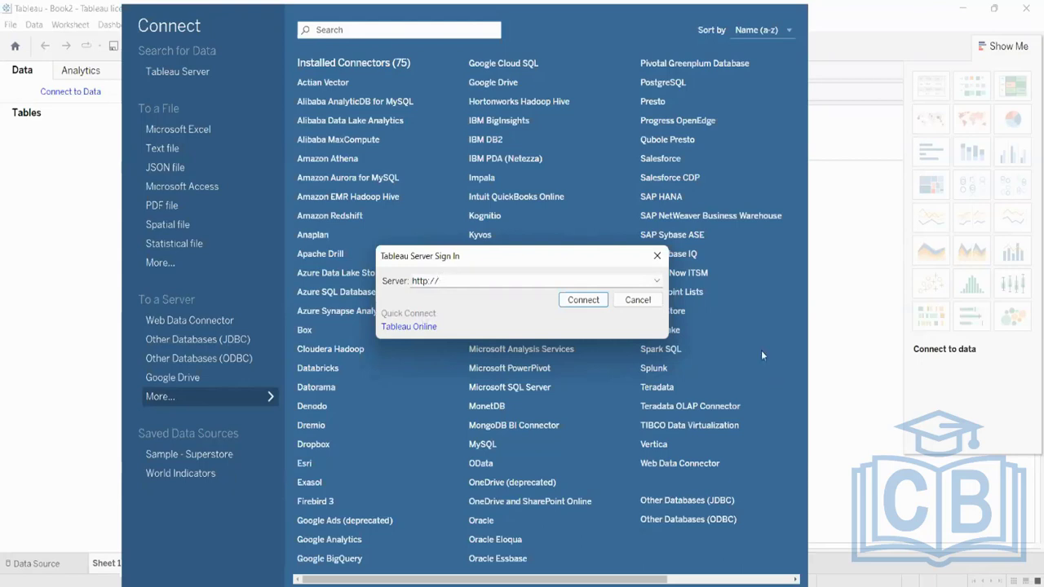
click(638, 299)
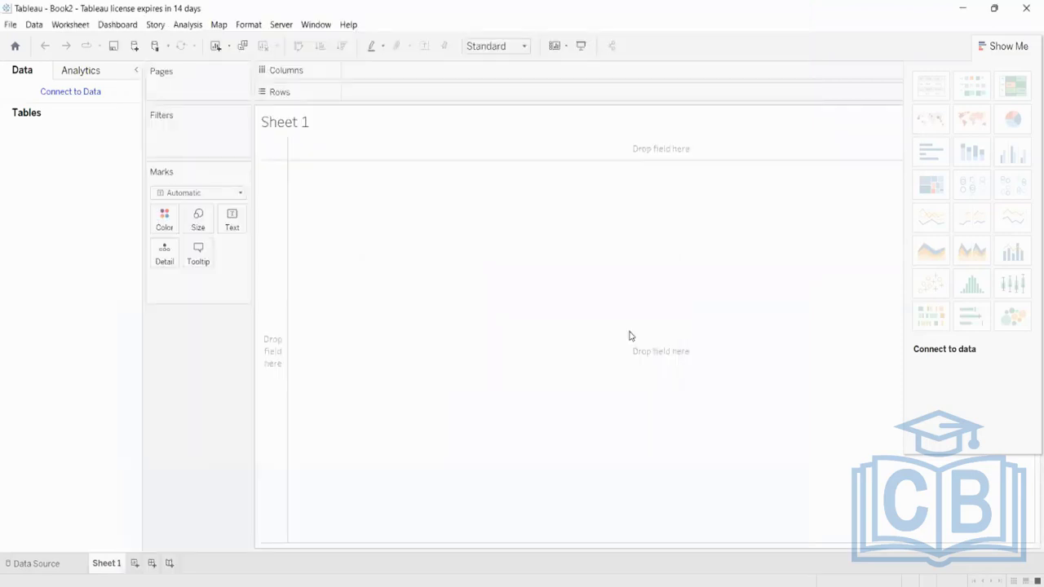
click(81, 93)
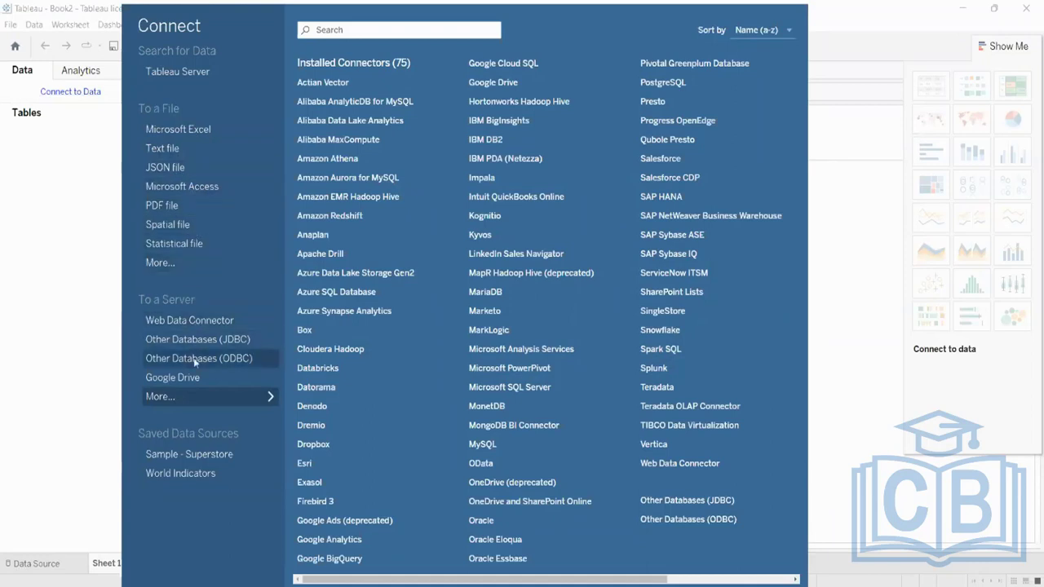
click(171, 262)
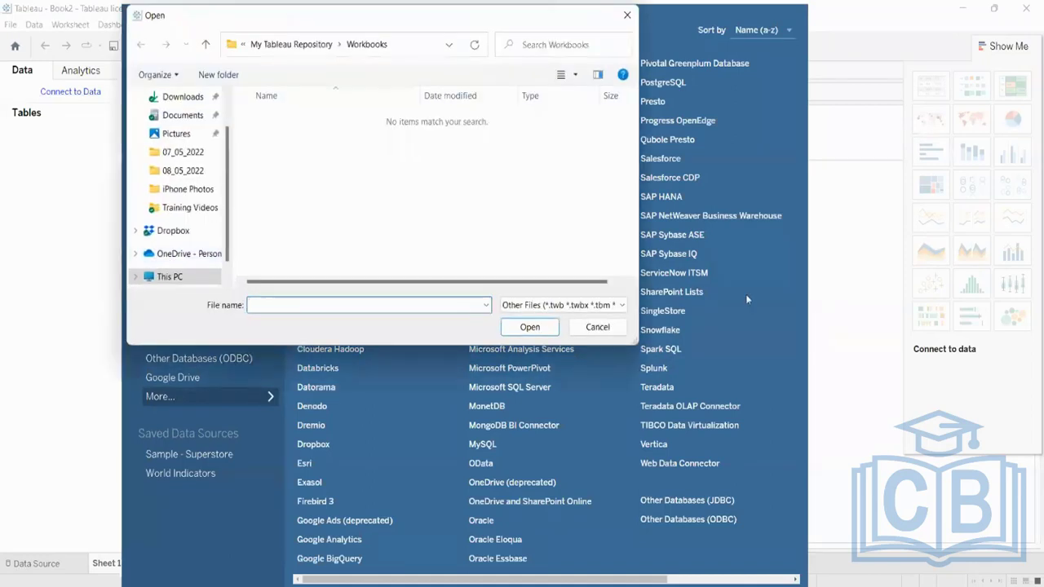
click(603, 327)
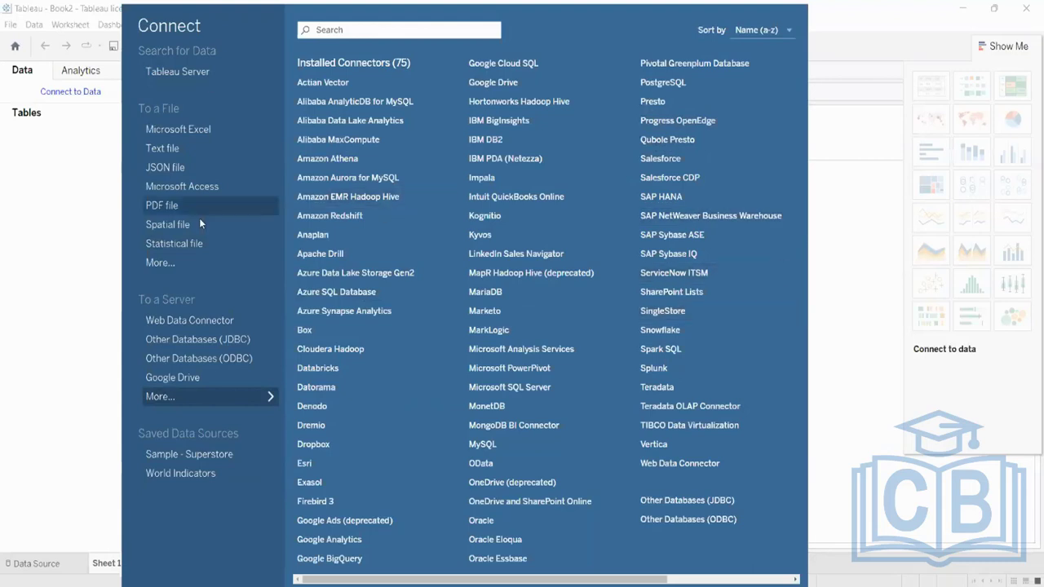
click(853, 213)
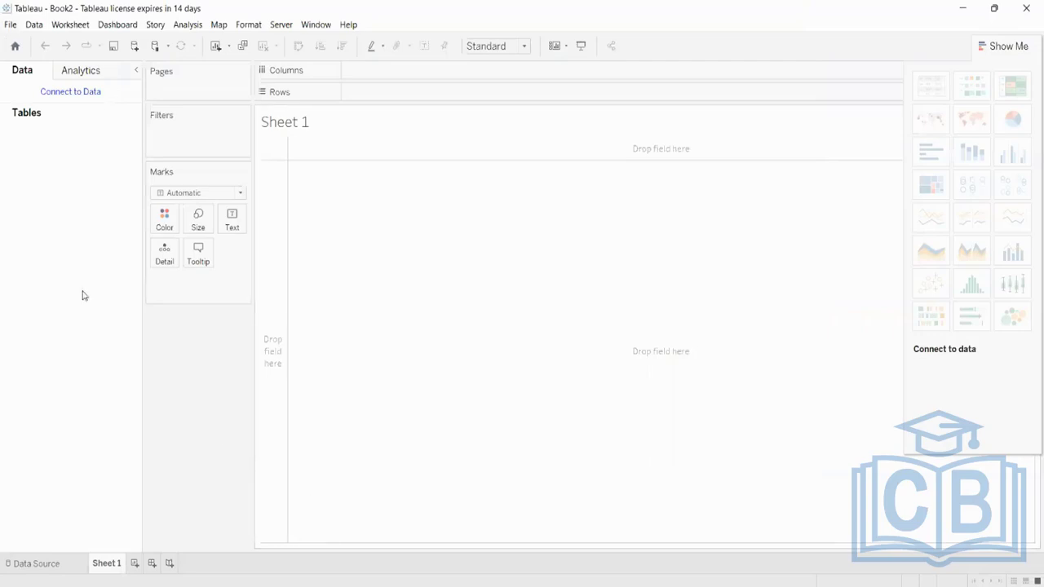
Connect the new workbook to the Microsoft Excel file Sample - Superstore on the Desktop
click(72, 93)
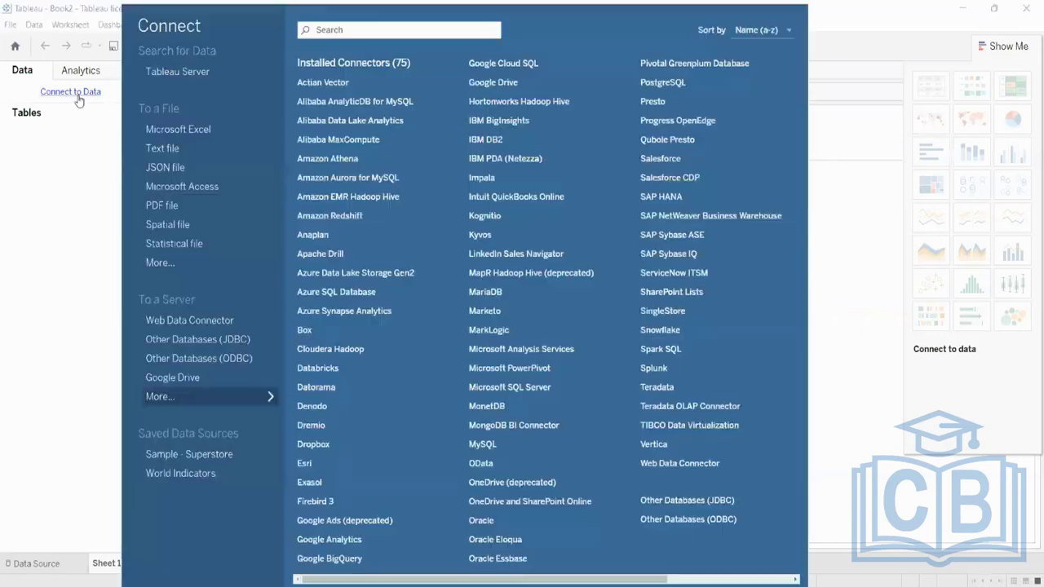
click(163, 128)
scroll(196, 236, down, 5)
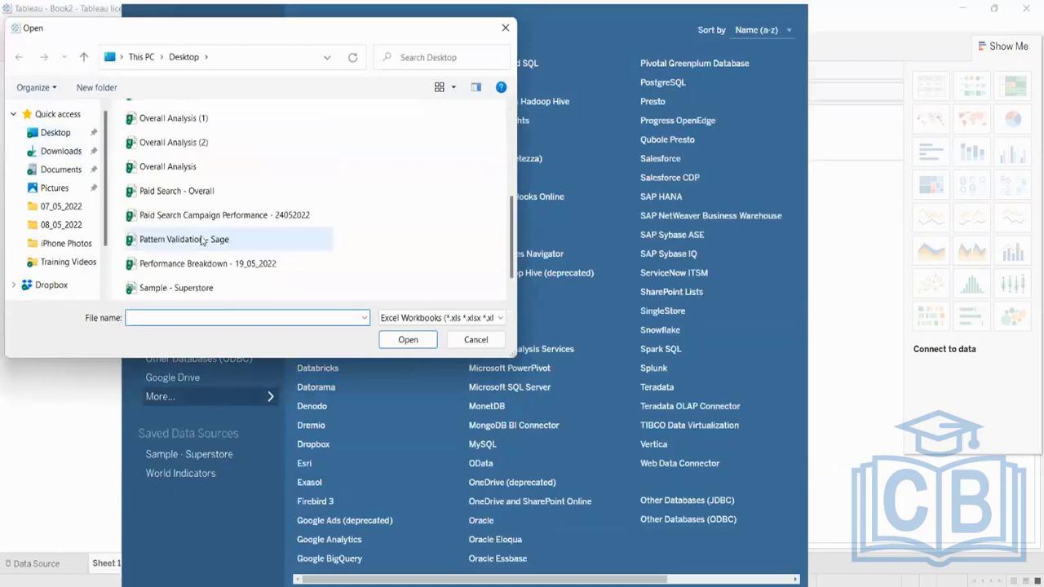
double_click(185, 288)
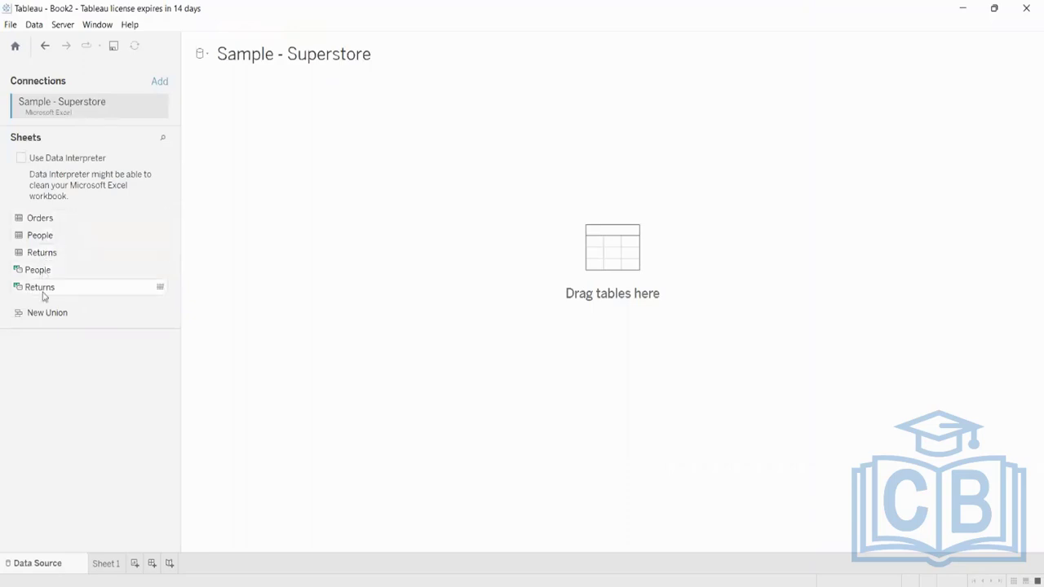
Add the Orders sheet to the data source canvas and collapse its table details
drag(28, 222, 300, 178)
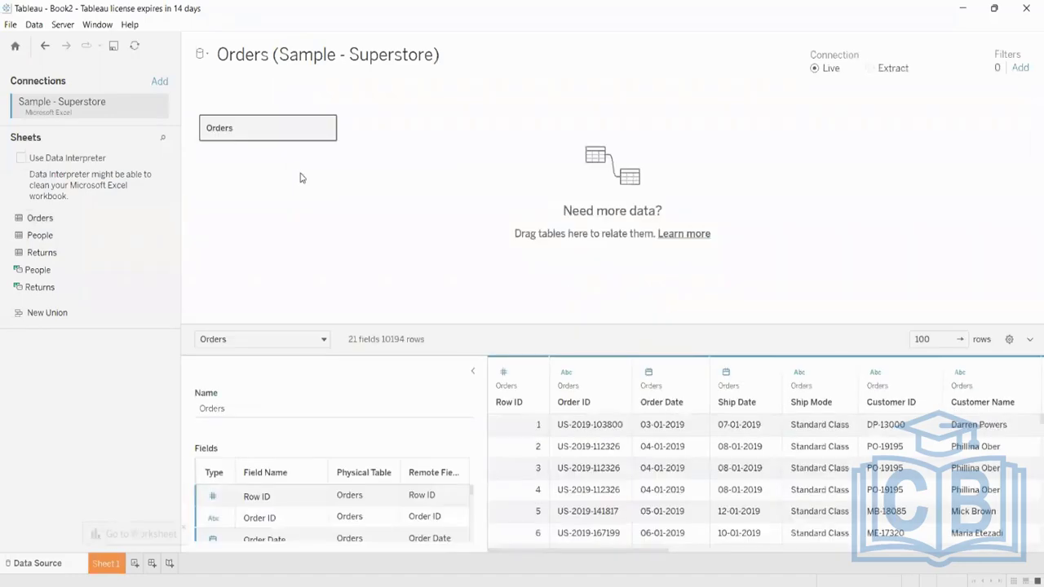
click(475, 373)
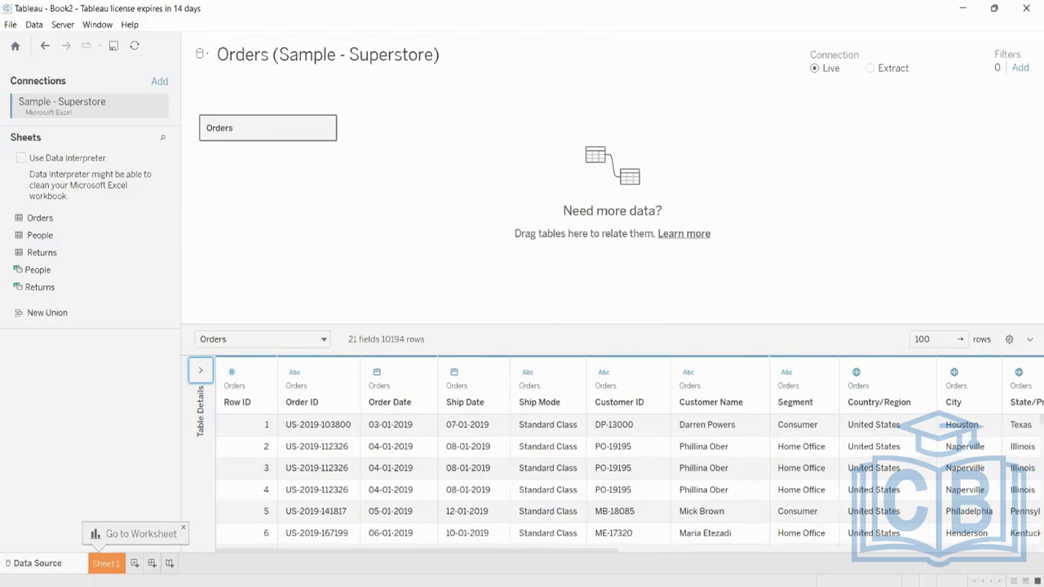
mouse_move(412, 585)
right_click(145, 105)
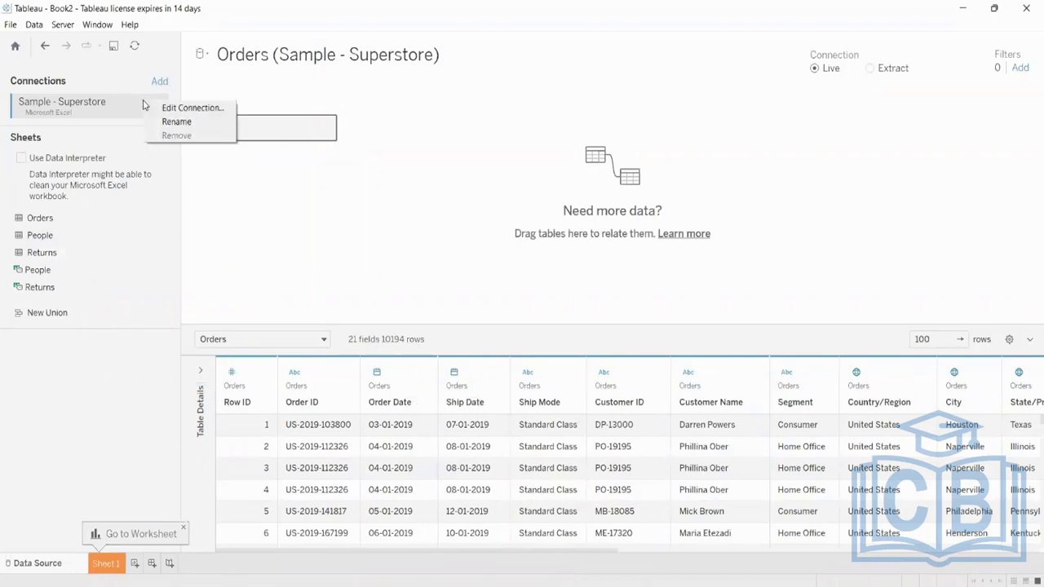
click(35, 25)
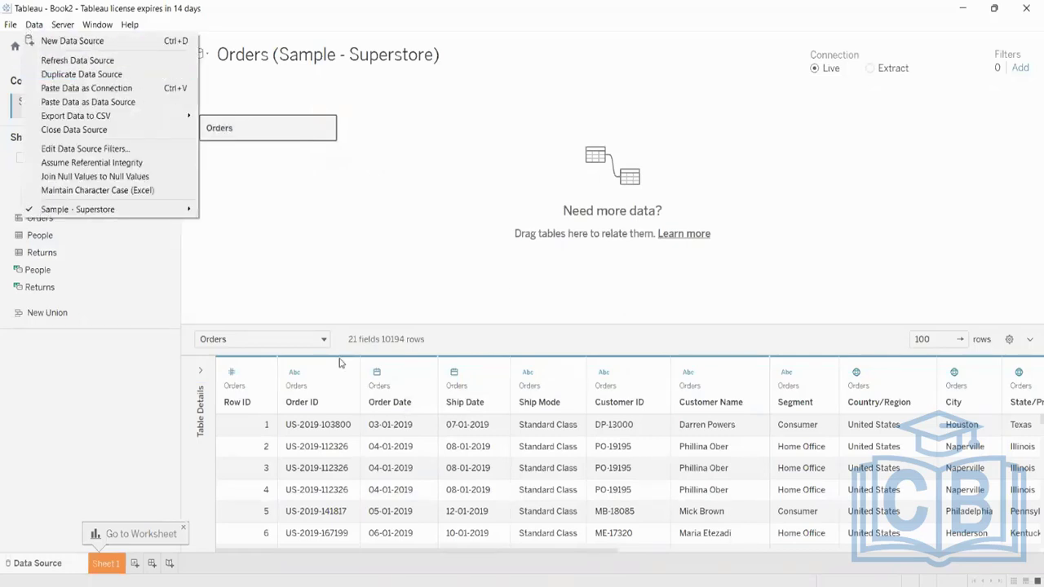
click(357, 251)
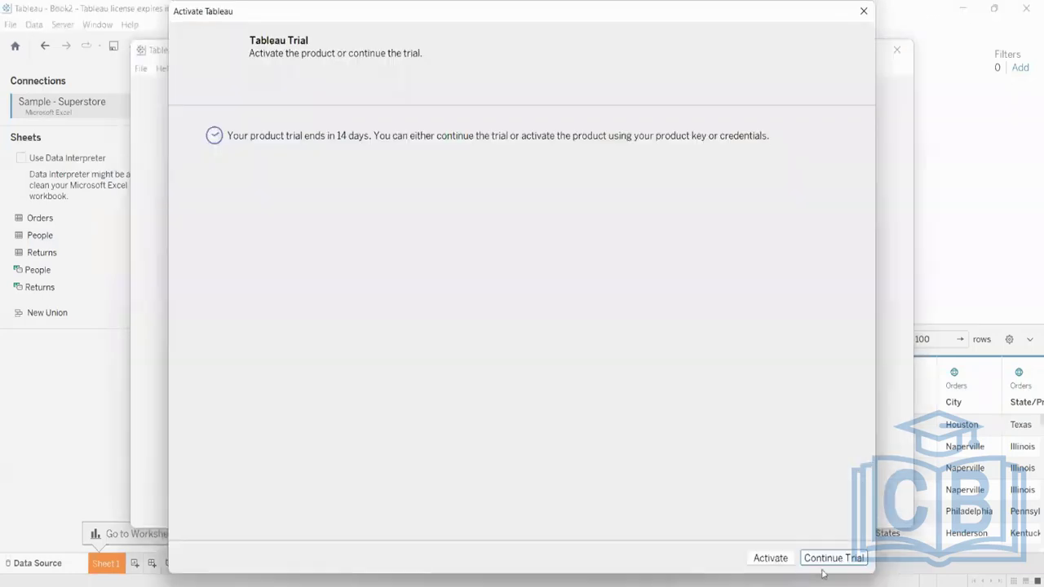
Continue the product trial for a third workbook, Book3, maximize its window and start connecting it to data
click(830, 561)
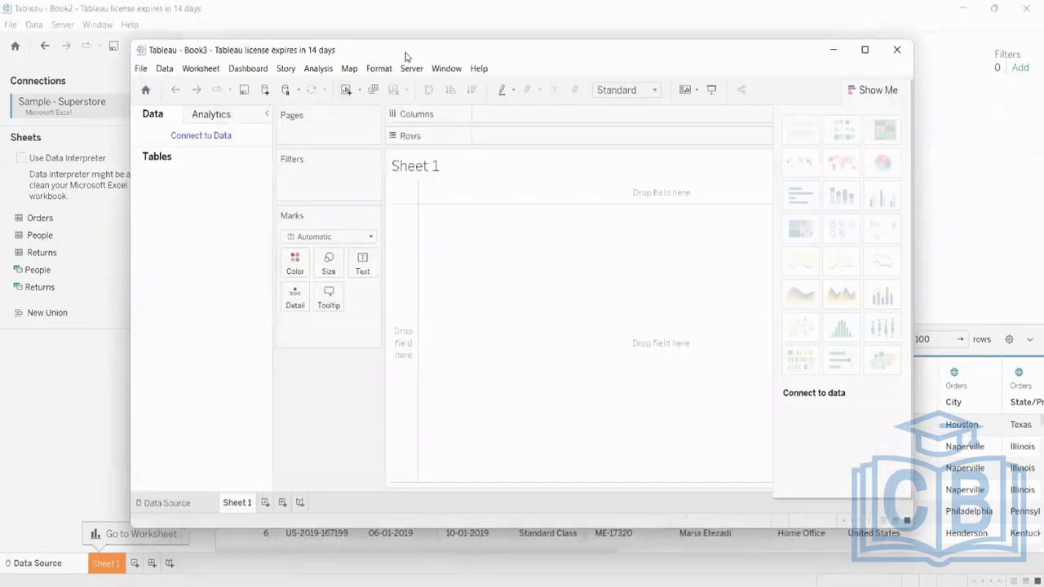
double_click(406, 55)
click(72, 93)
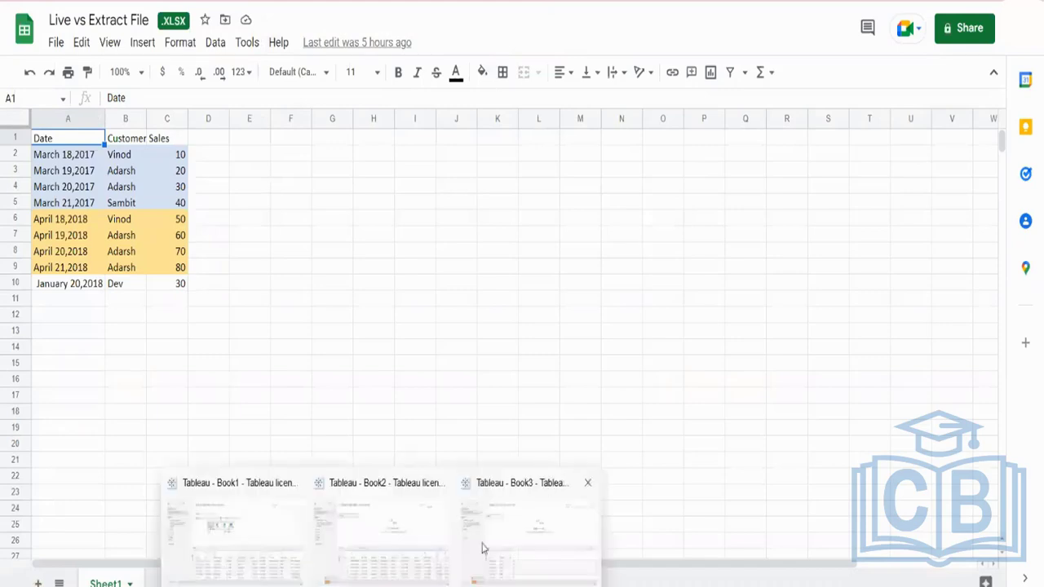
Switch to the Tableau workbook Book3 and review the Sheet1 rows of its Live vs Extract File connection
click(490, 545)
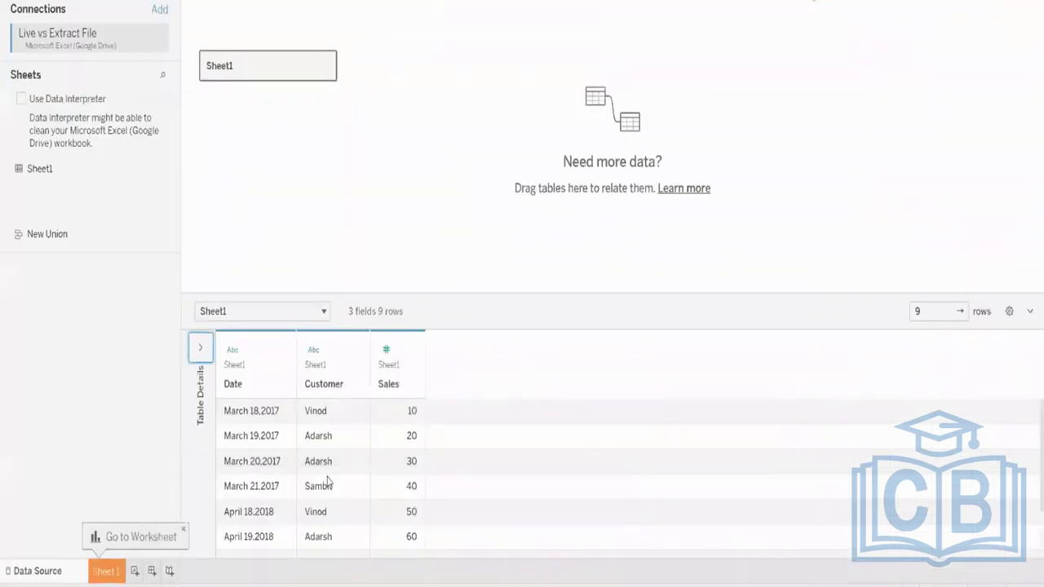
scroll(403, 417, down, 3)
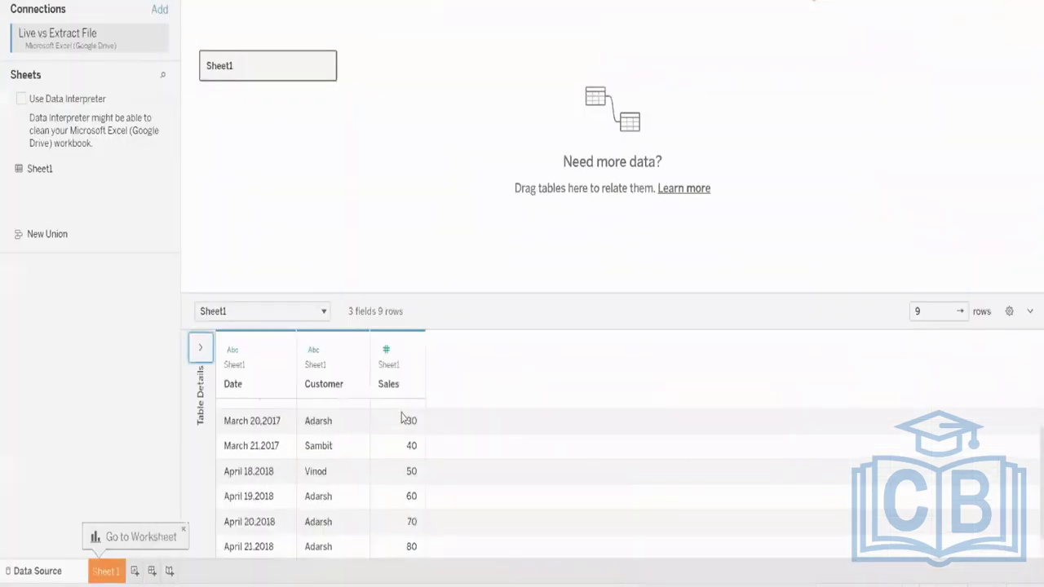
scroll(403, 417, up, 3)
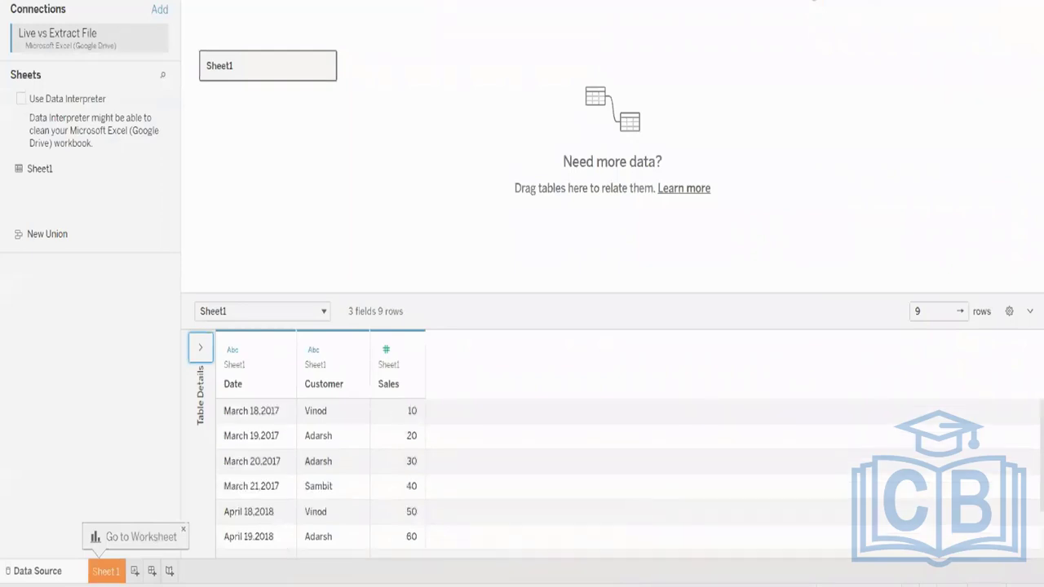
Return to the Live vs Extract File spreadsheet and copy the record in A3:C3 into row 11
click(938, 1)
click(59, 297)
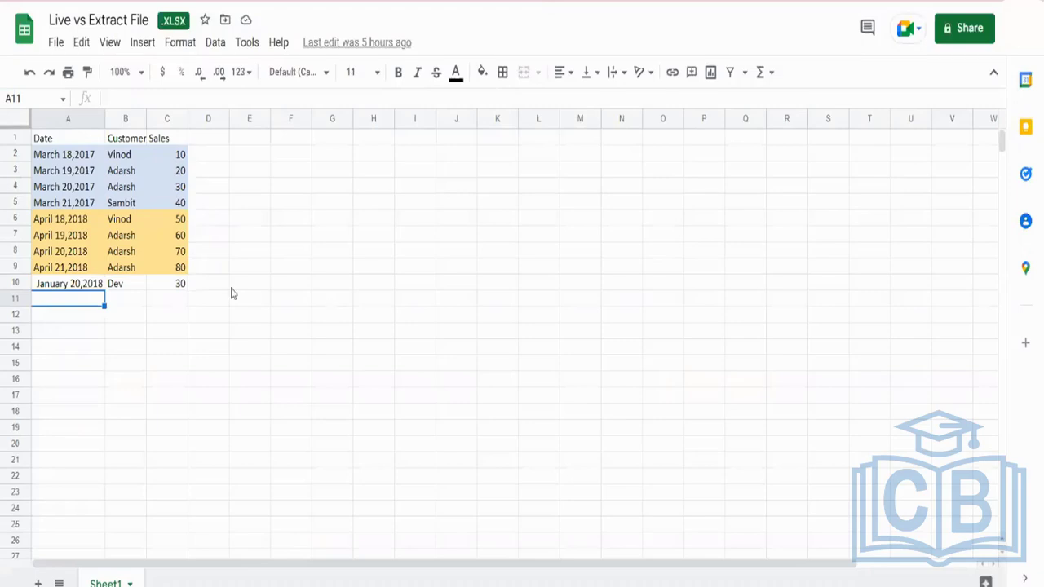
drag(47, 173, 183, 174)
key(ctrl+c)
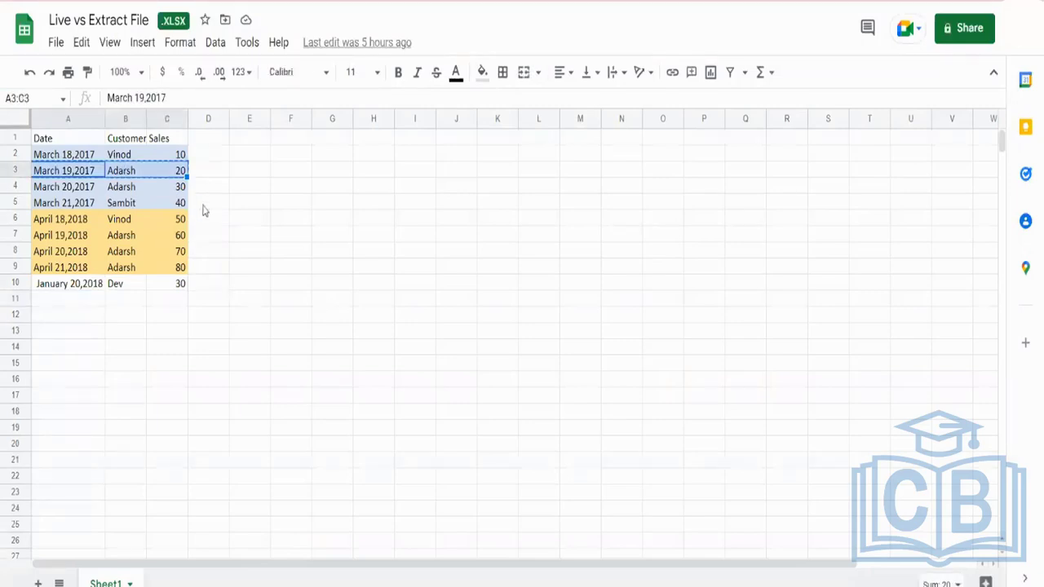
click(58, 305)
key(ctrl+v)
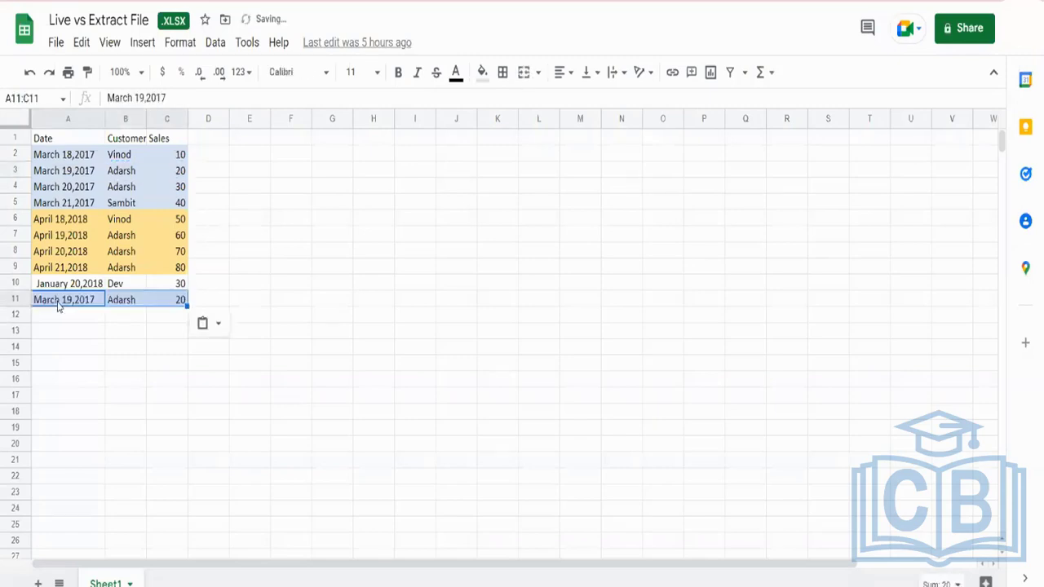
Change the date in cell A11 to March 31, 2022
click(74, 300)
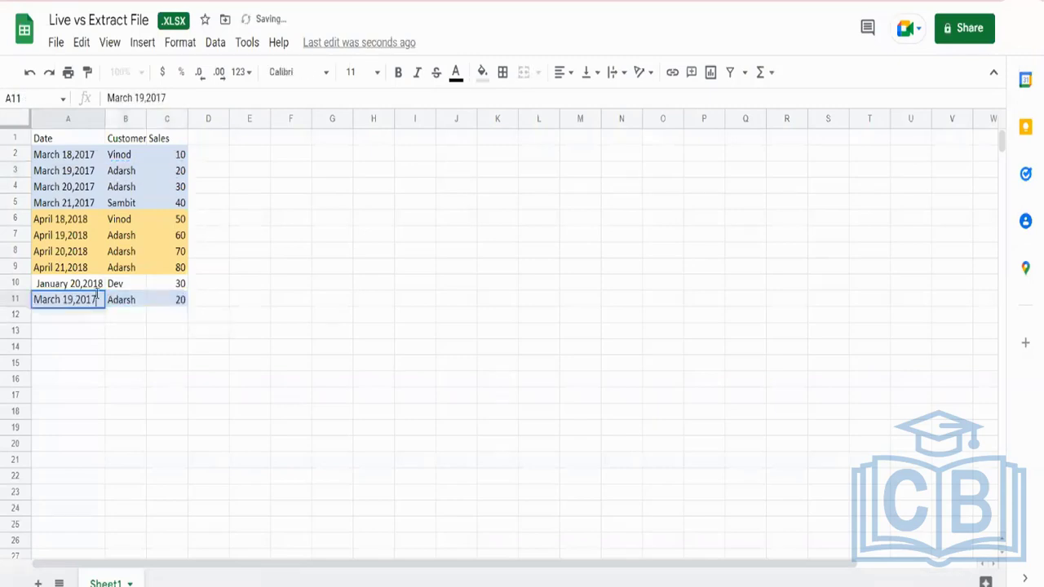
double_click(77, 300)
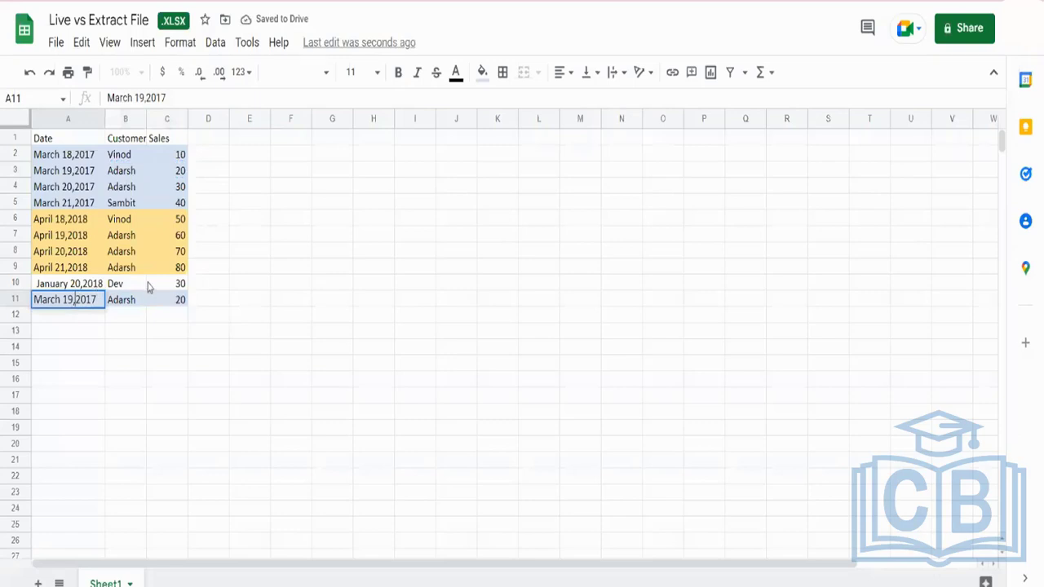
key(BackSpace)
key(BackSpace)
text(31)
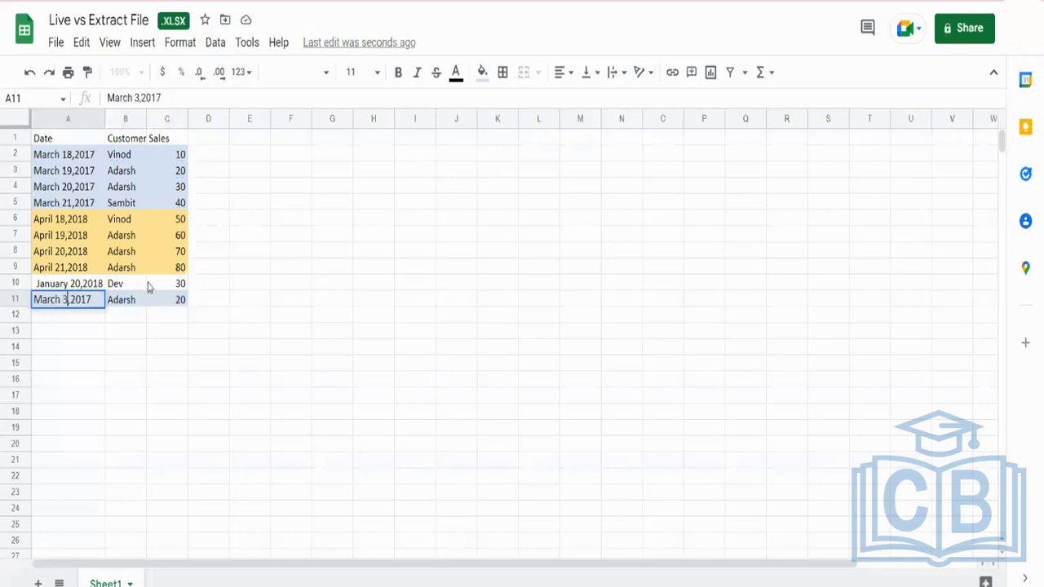
key(BackSpace)
key(BackSpace)
text(22)
Replace the customer's name in cell B11 and set the sales value in C11 to 100
click(133, 300)
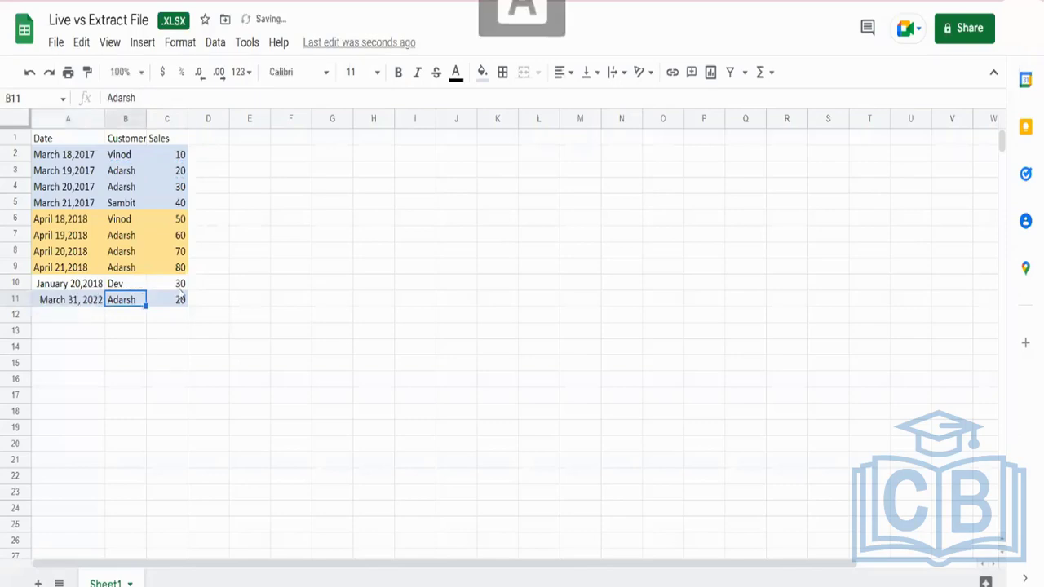
text(Rames)
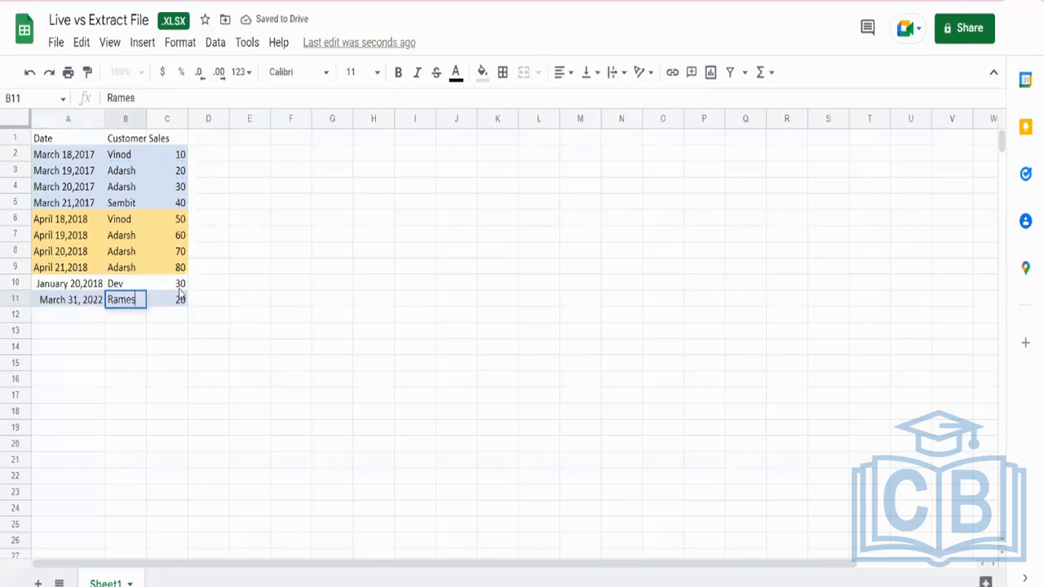
text(h)
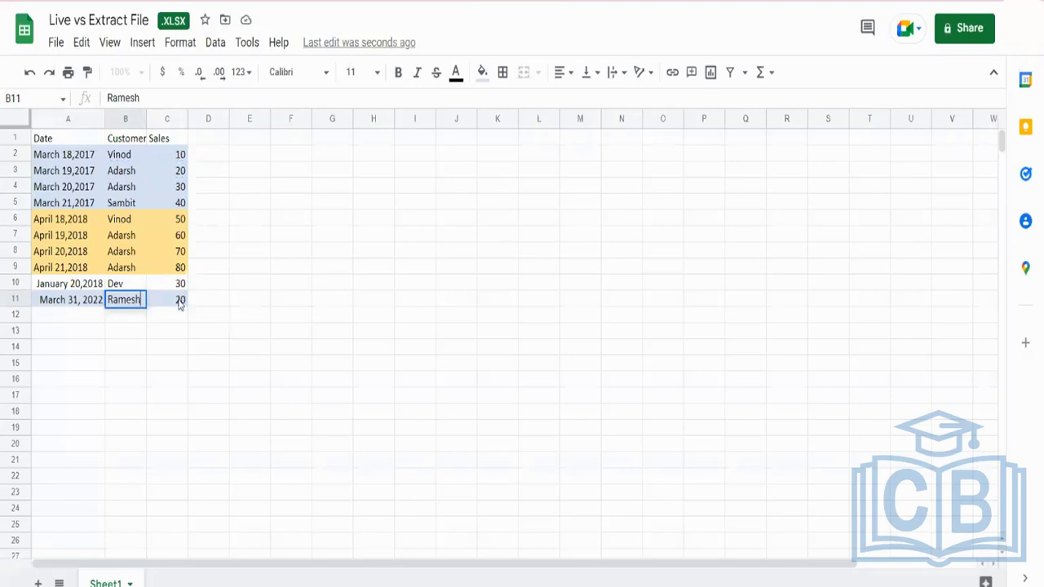
click(179, 301)
text(100)
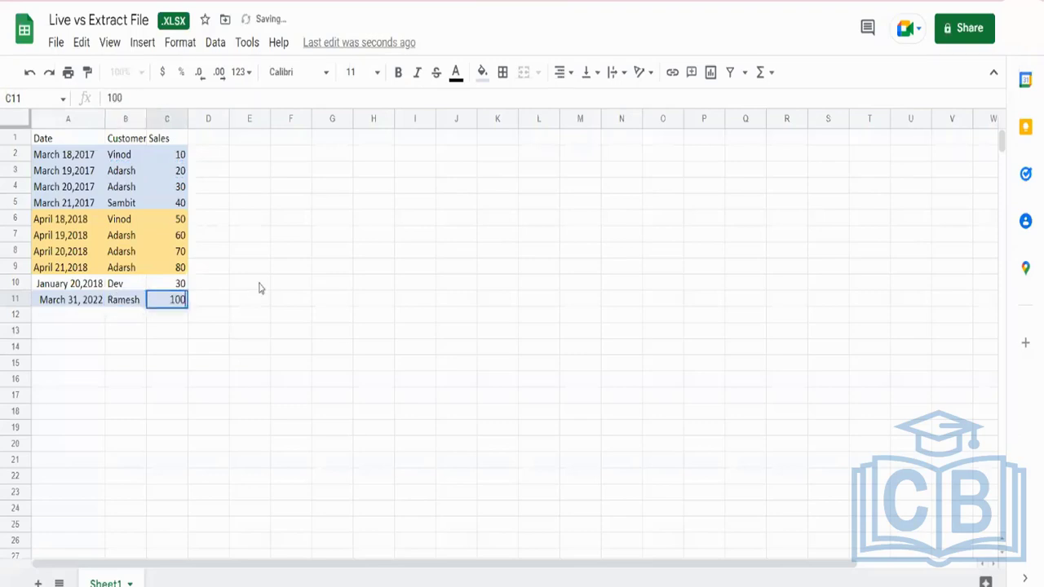
click(261, 315)
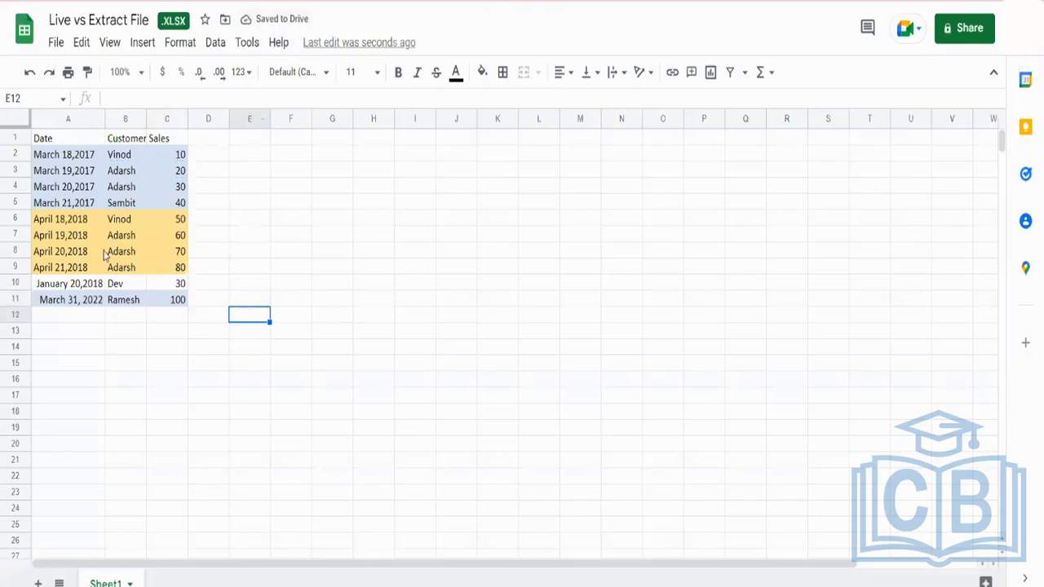
Compare row 11 of the spreadsheet with the Sheet1 data preview in the Tableau workbook Book3
drag(76, 305, 163, 300)
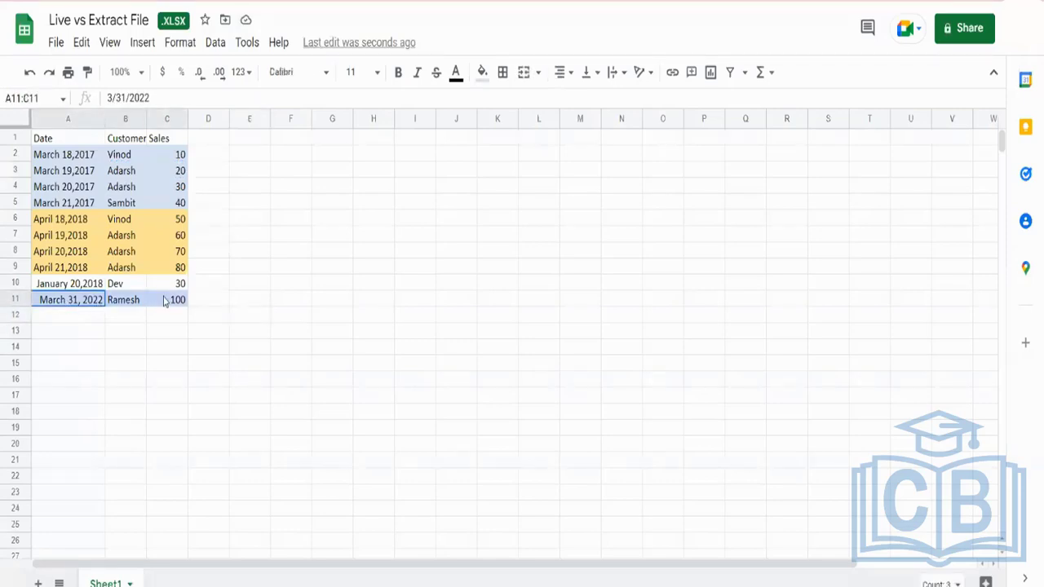
mouse_move(379, 583)
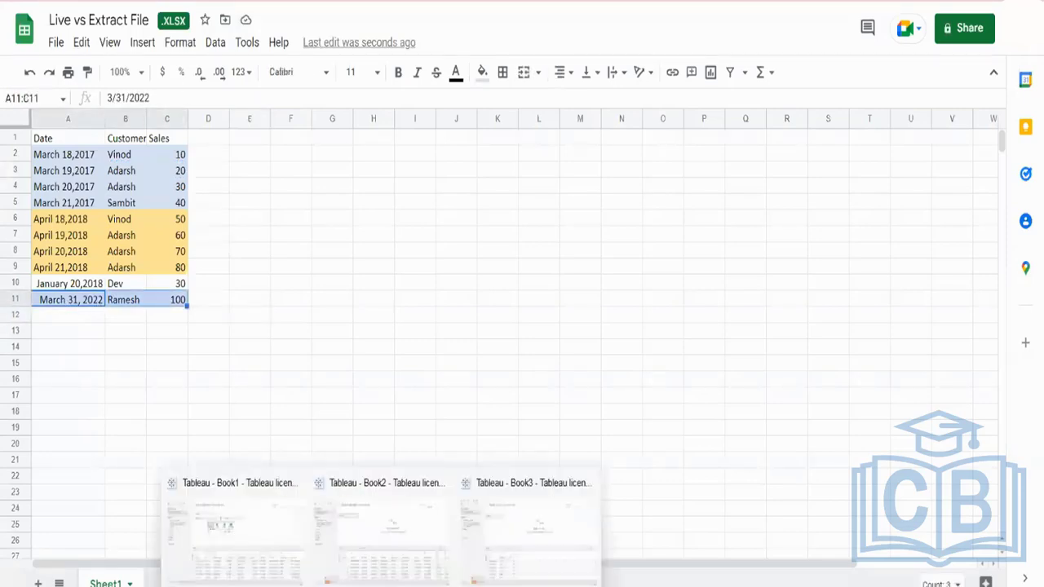
click(502, 547)
scroll(421, 439, down, 1)
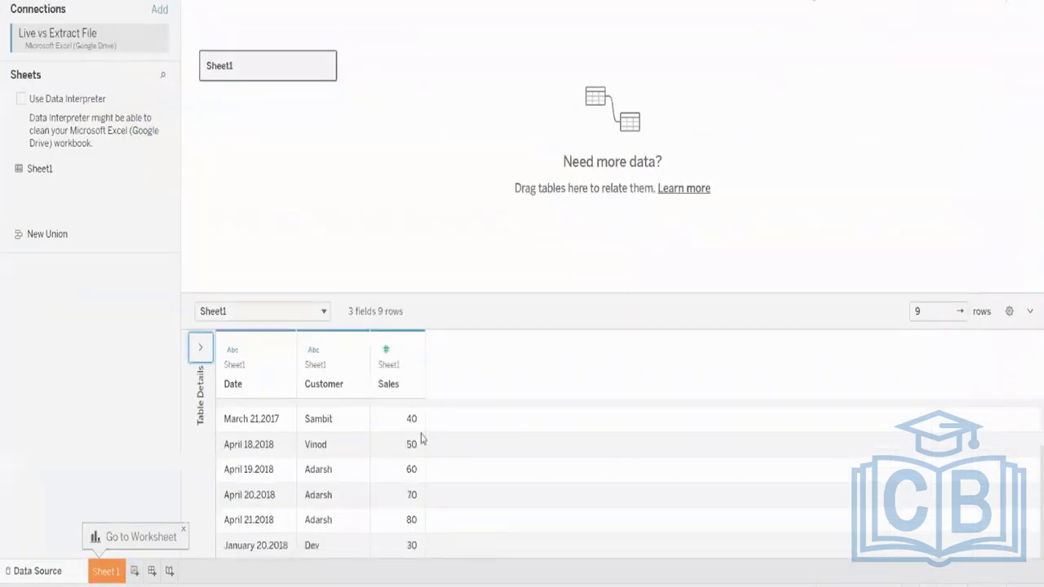
scroll(422, 438, up, 1)
scroll(421, 439, down, 1)
scroll(422, 439, up, 1)
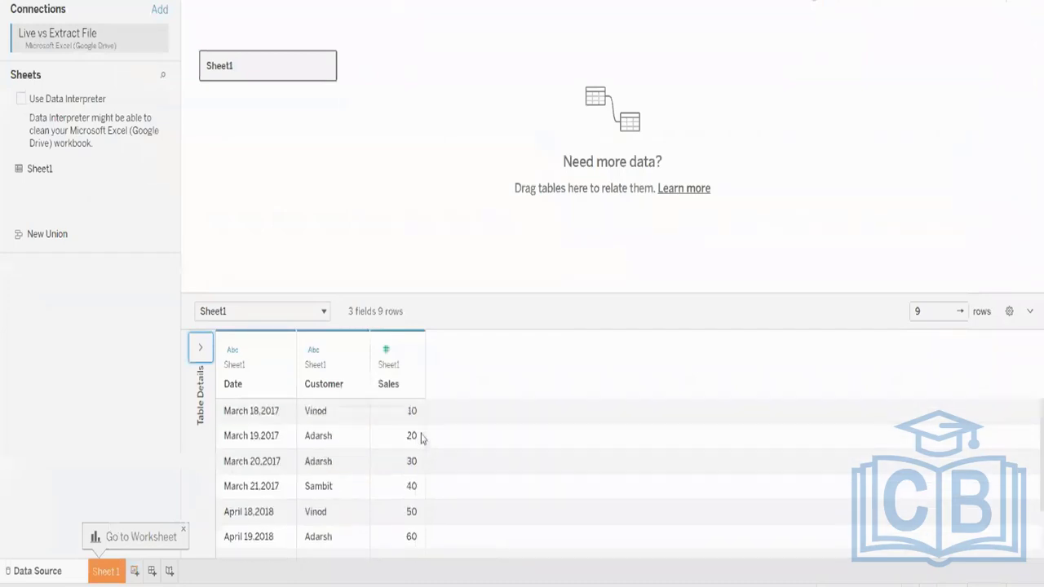
scroll(422, 439, down, 1)
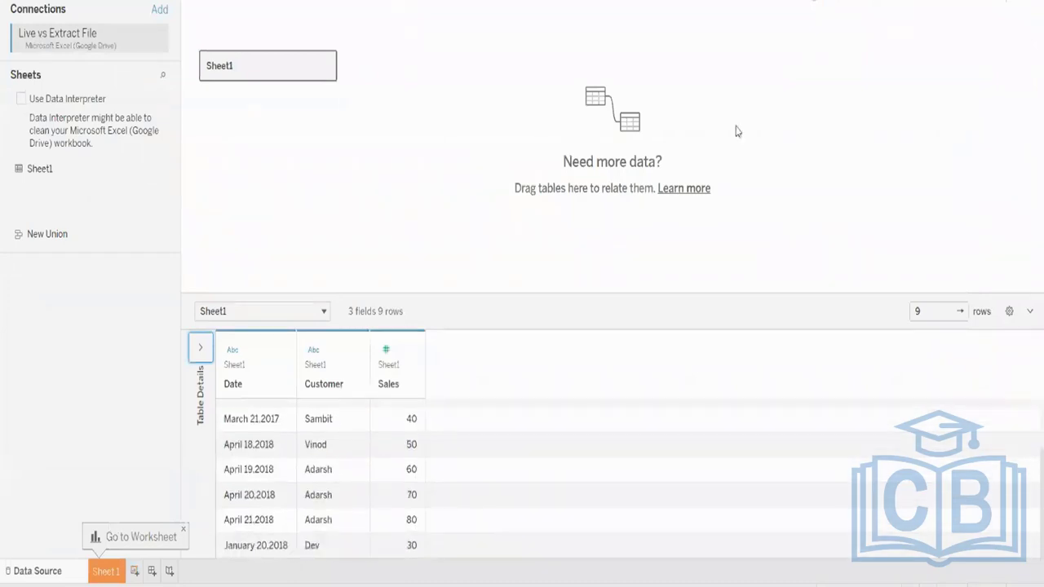
mouse_move(367, 563)
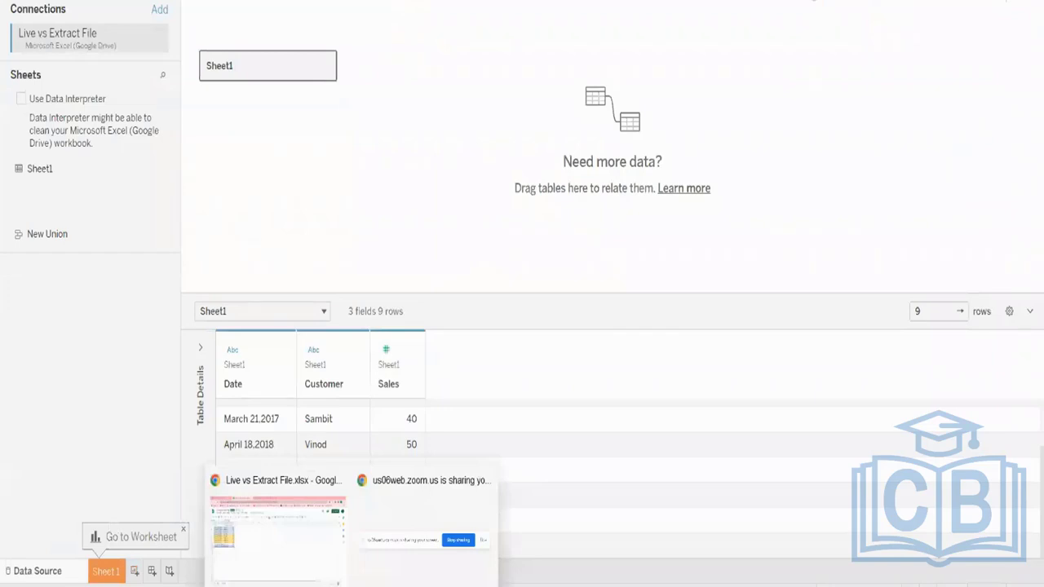
click(310, 576)
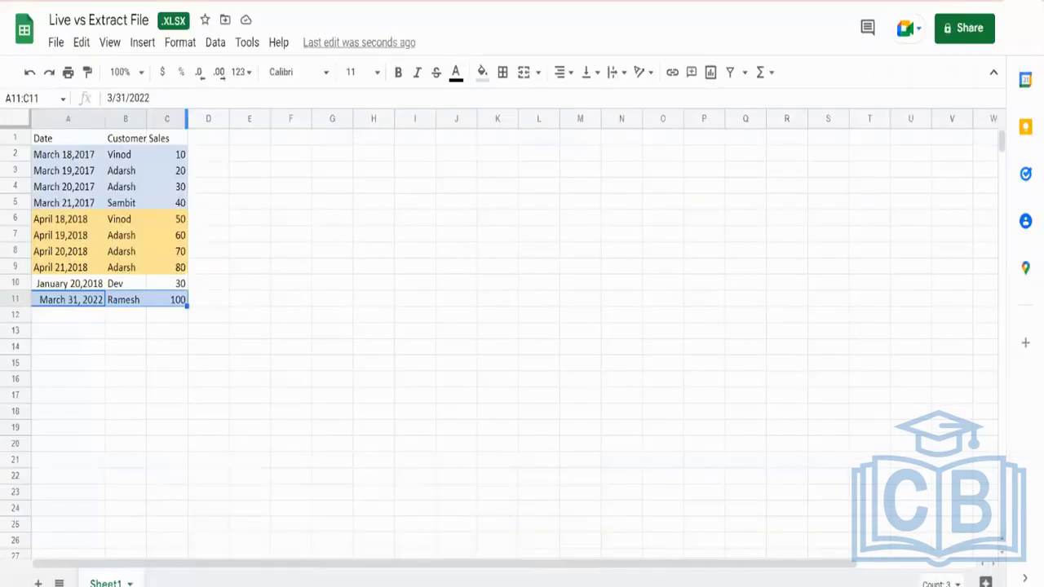
key(ctrl+Tab)
mouse_move(381, 586)
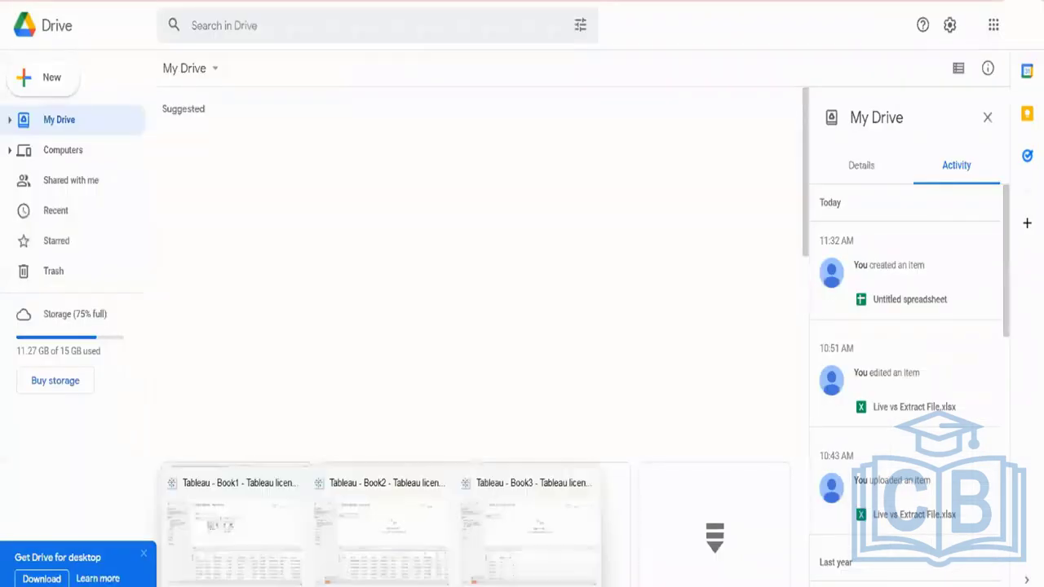
Switch to Tableau's Book3, refresh the Live vs Extract File data source and select the March 31, 2022 row in the preview
click(473, 547)
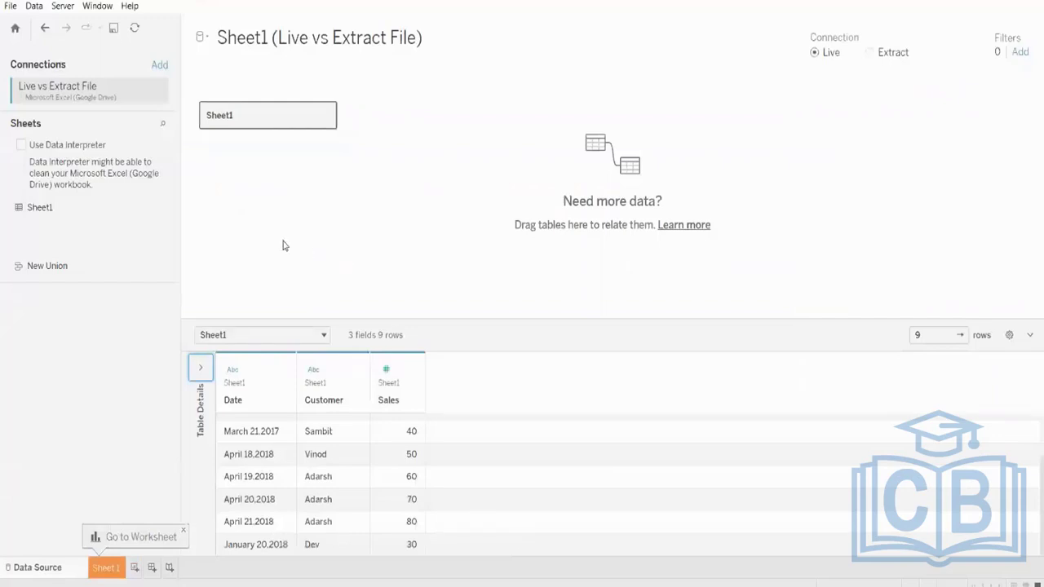
click(32, 8)
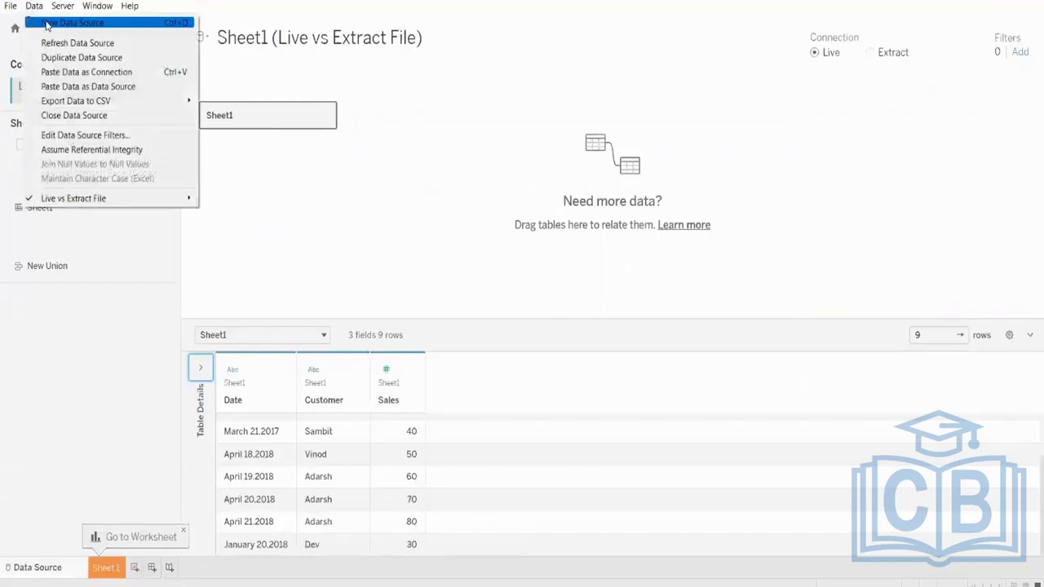
click(60, 50)
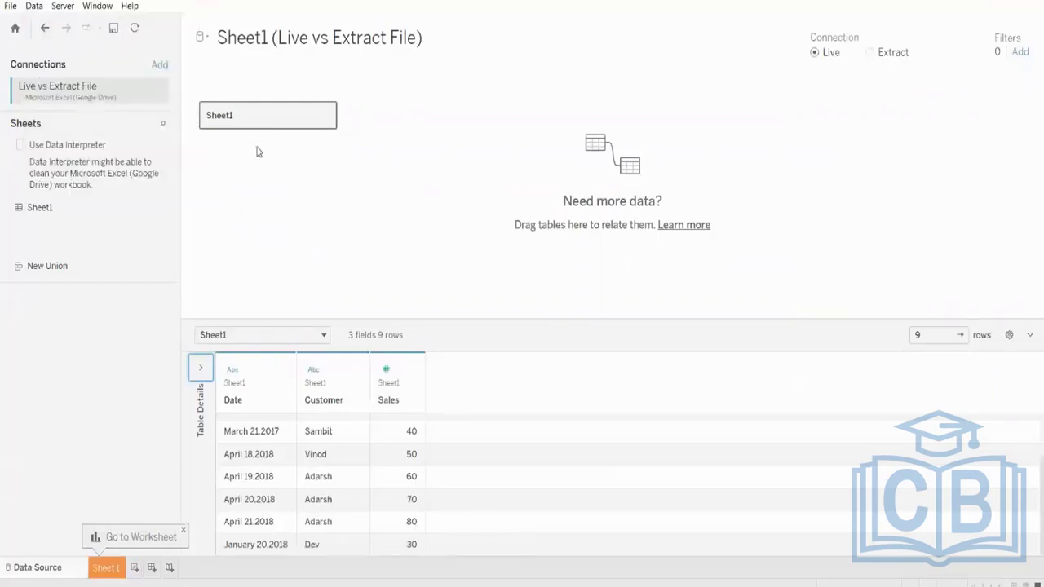
scroll(384, 473, down, 2)
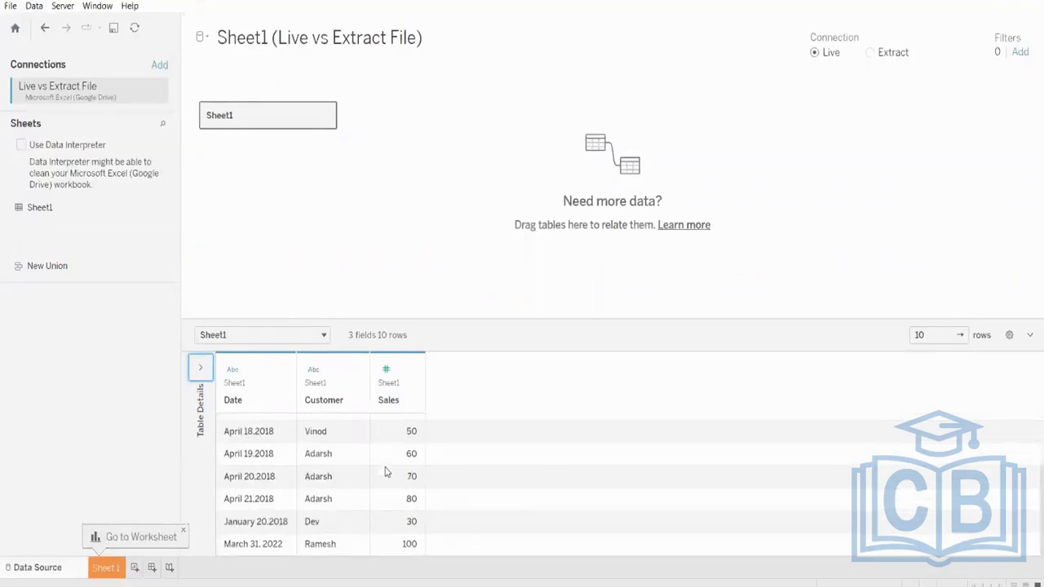
drag(261, 550, 401, 548)
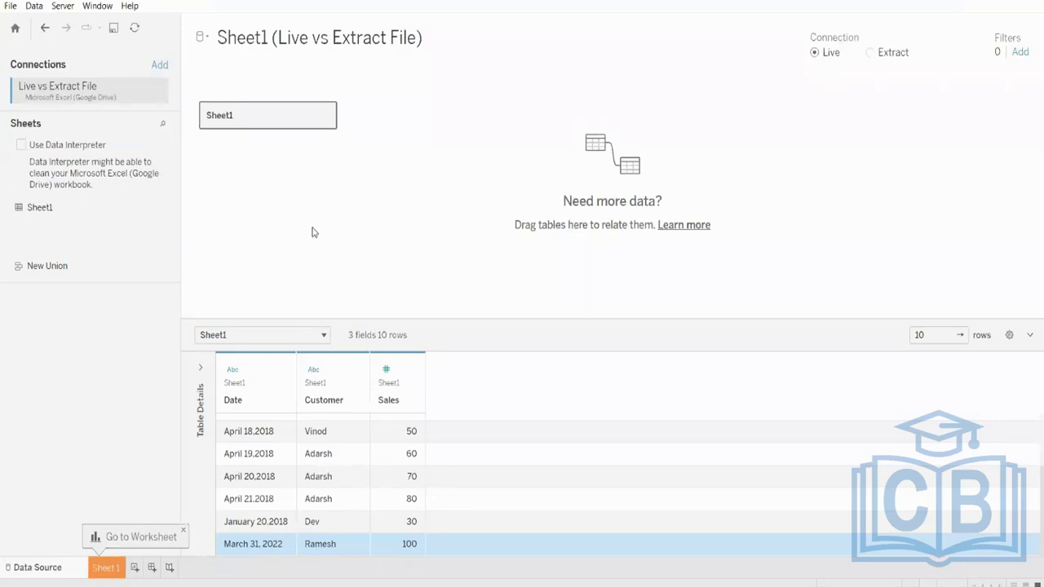
click(37, 9)
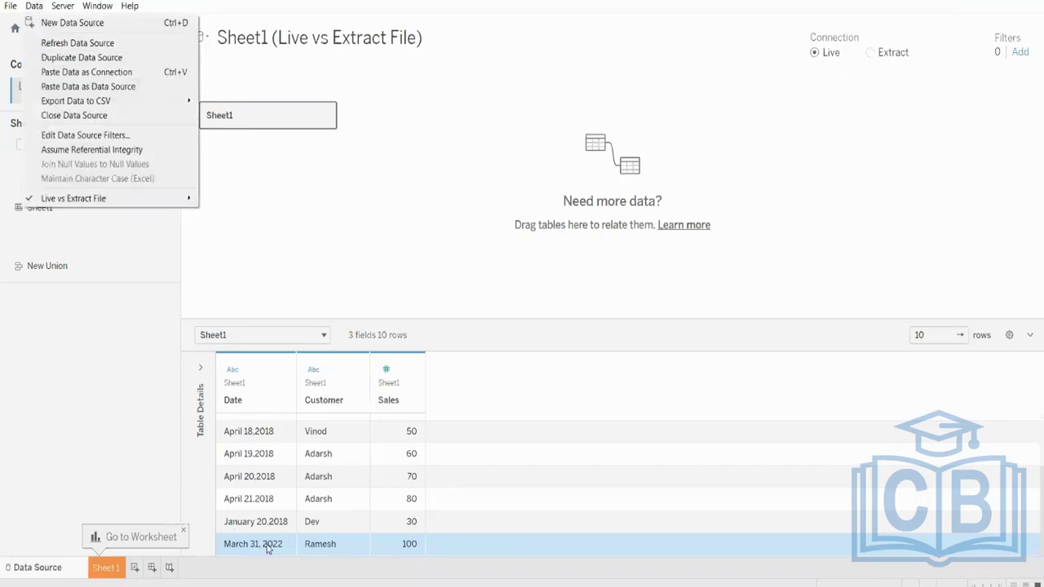
click(410, 254)
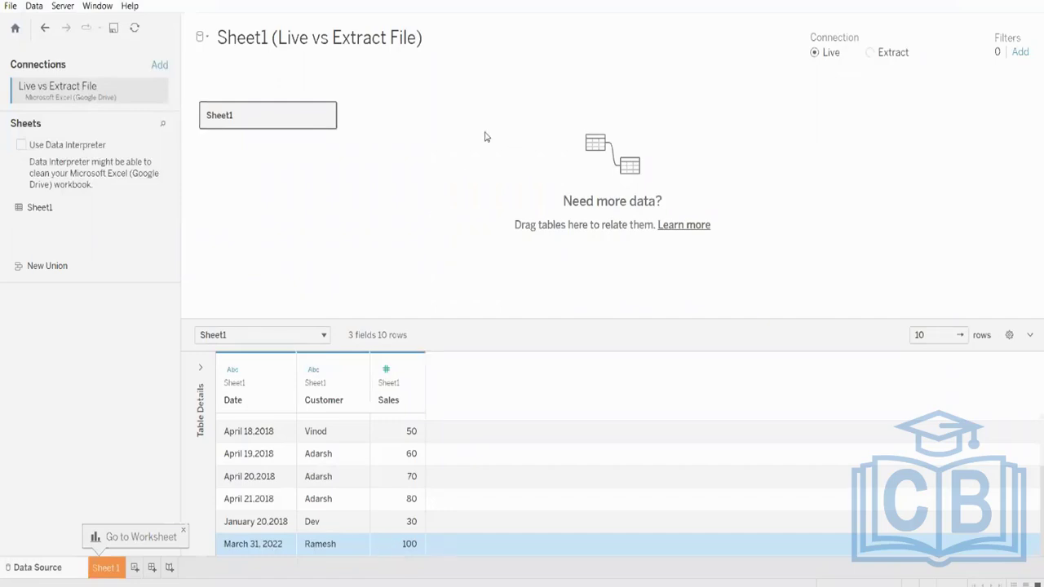
Switch to the Sample - Superstore workbook Book2 and set the Orders data source connection to Extract
mouse_move(408, 584)
click(410, 556)
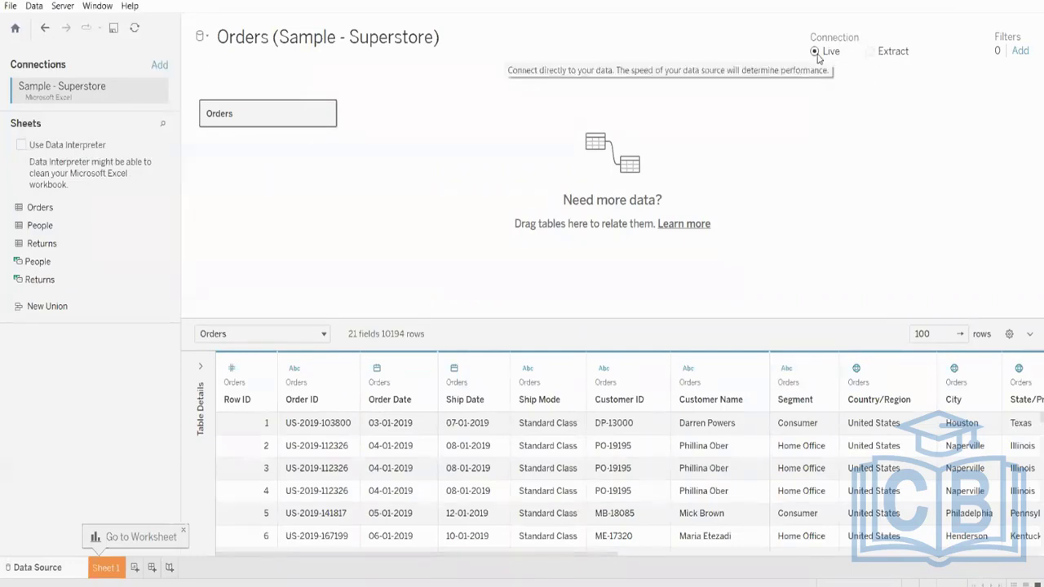
click(871, 52)
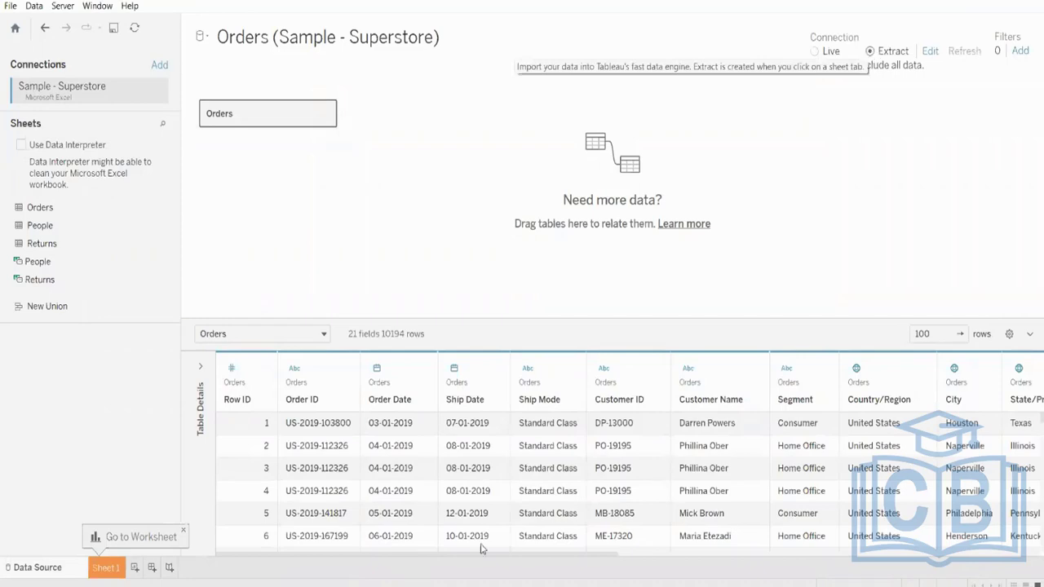
click(105, 568)
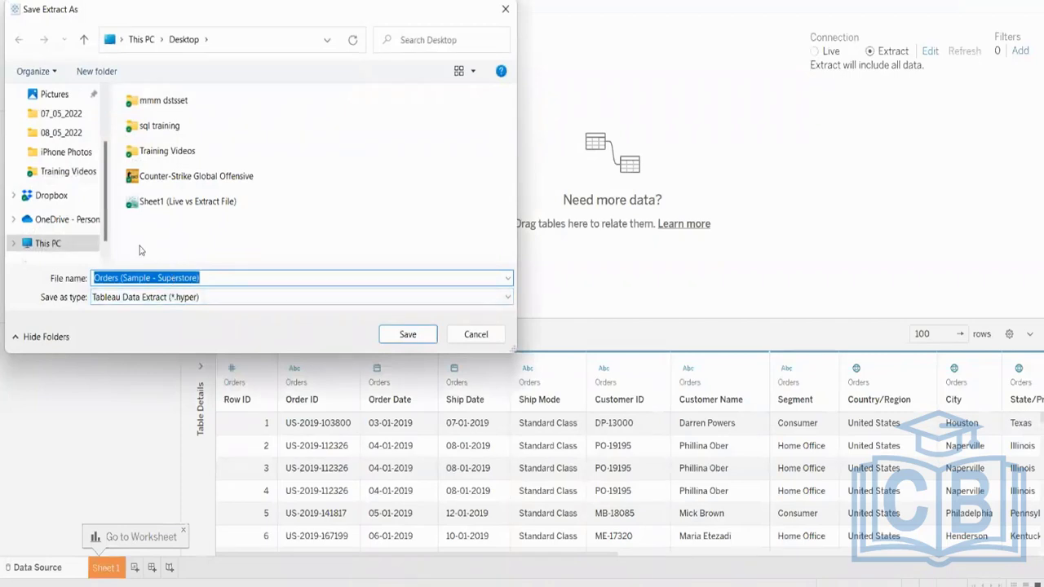
click(107, 278)
drag(94, 278, 203, 278)
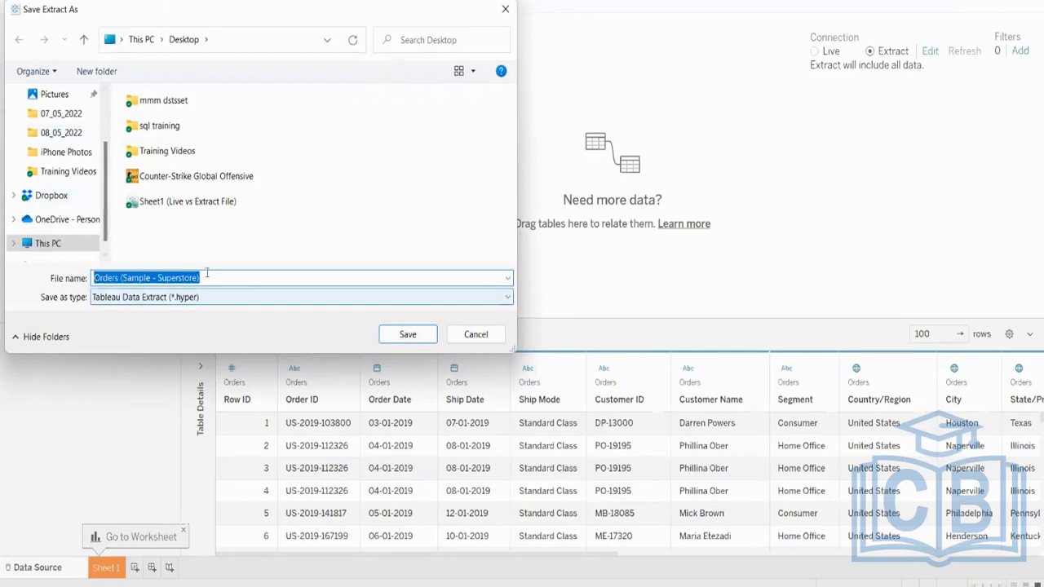
click(121, 297)
click(122, 300)
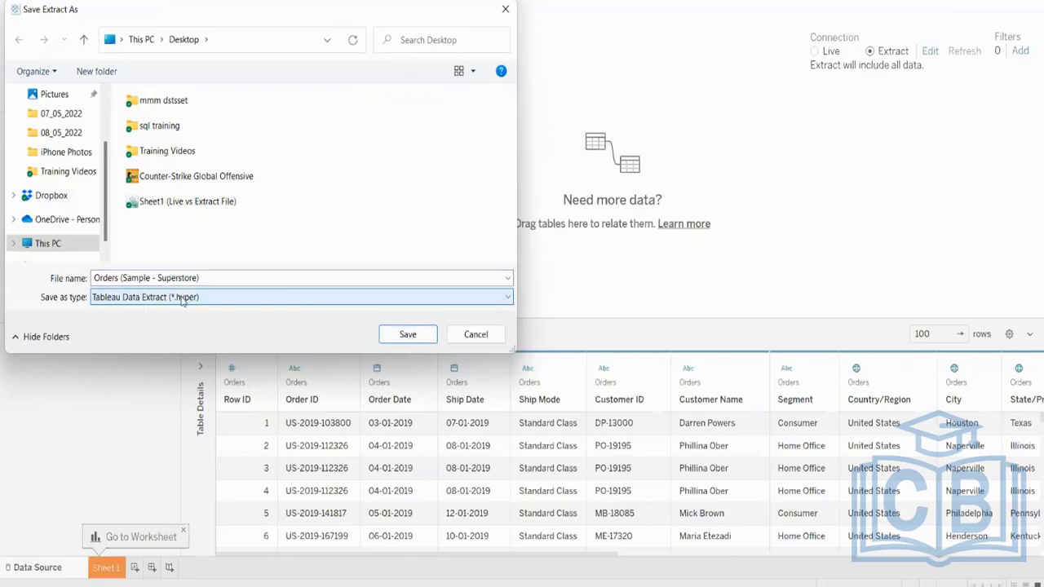
click(505, 9)
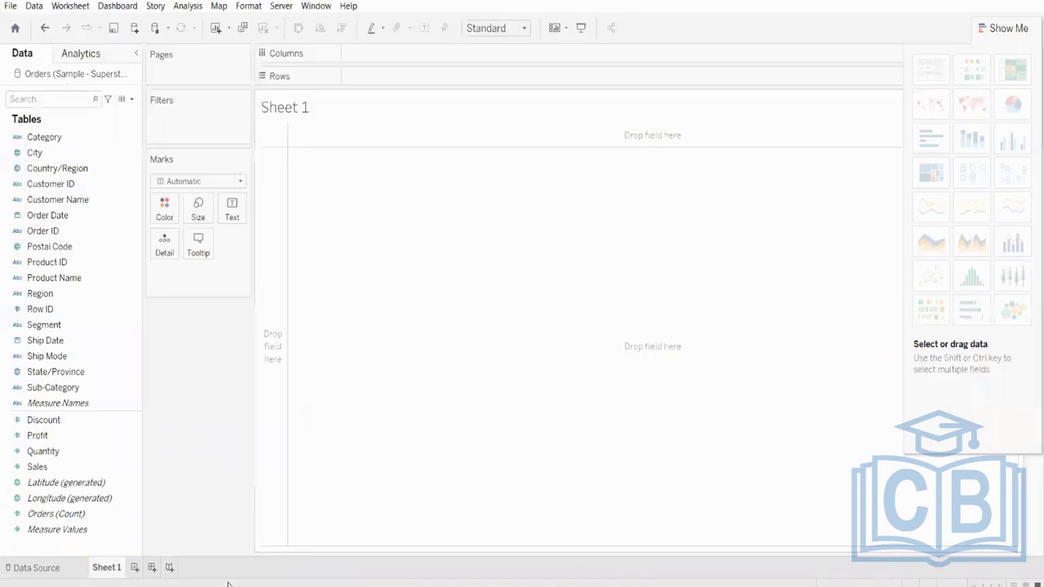
Set the Orders data source connection to Extract and save the extract to Desktop as the .hyper file Orders (Sample - Superstore)
click(64, 568)
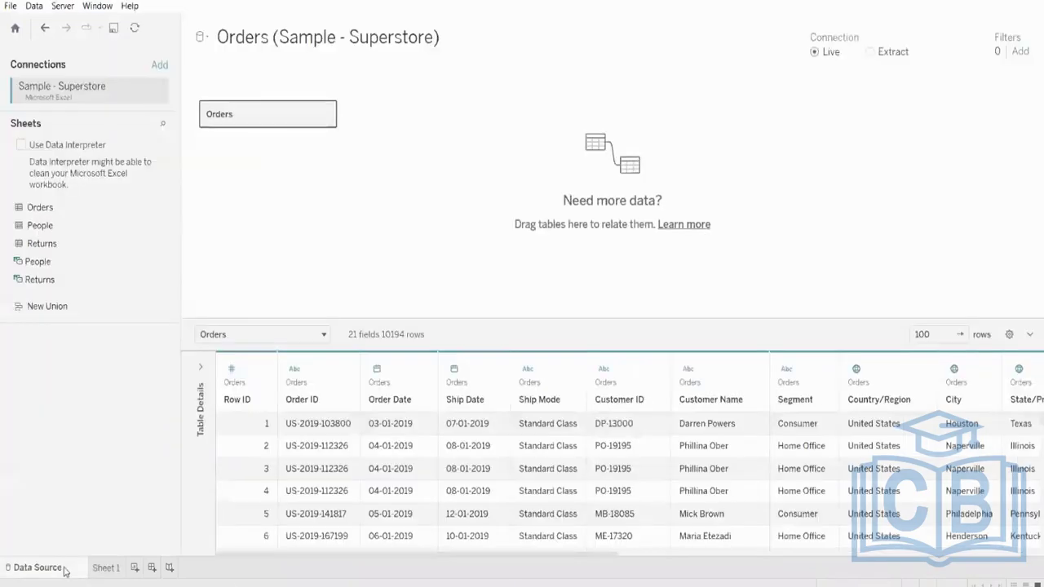
click(872, 52)
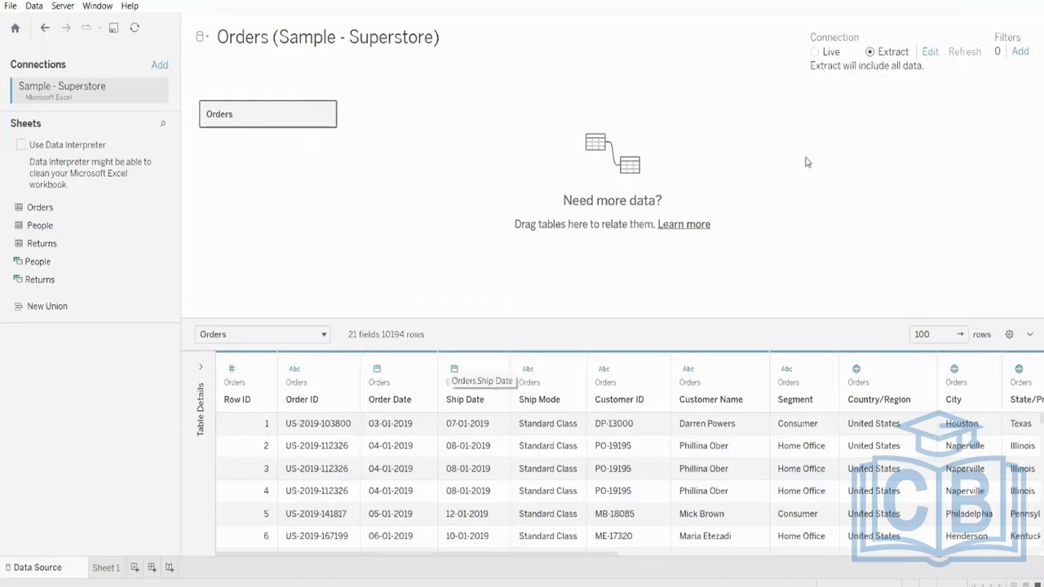
click(106, 568)
click(49, 119)
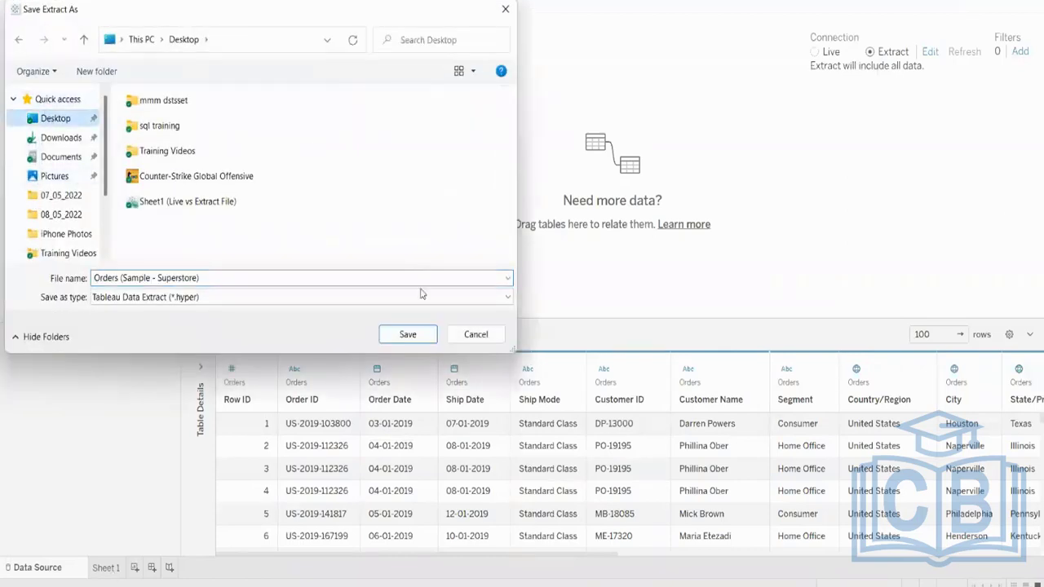
click(407, 335)
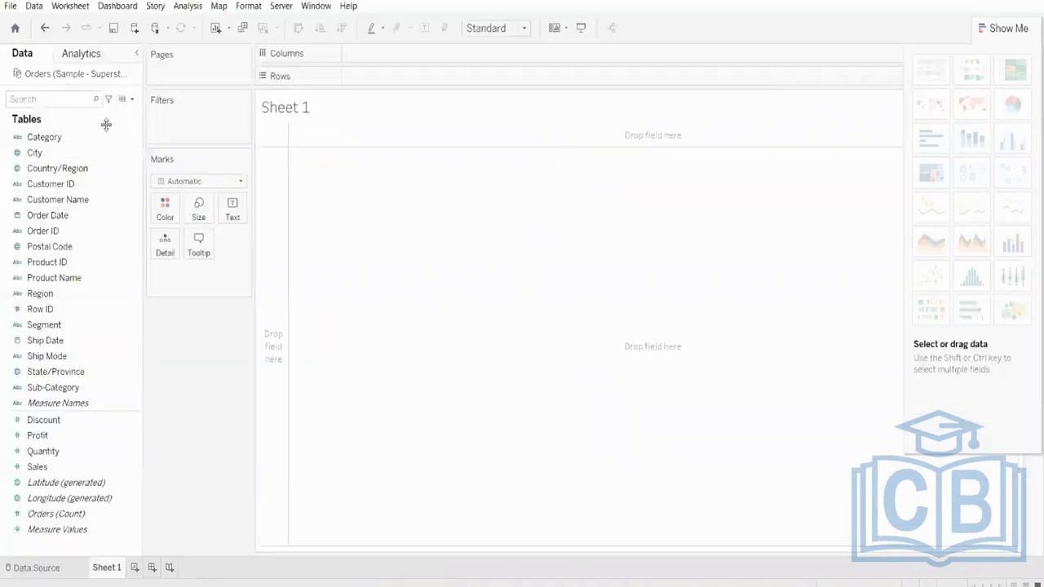
Review the Orders extract's connection details and the commands available for the data source
click(47, 568)
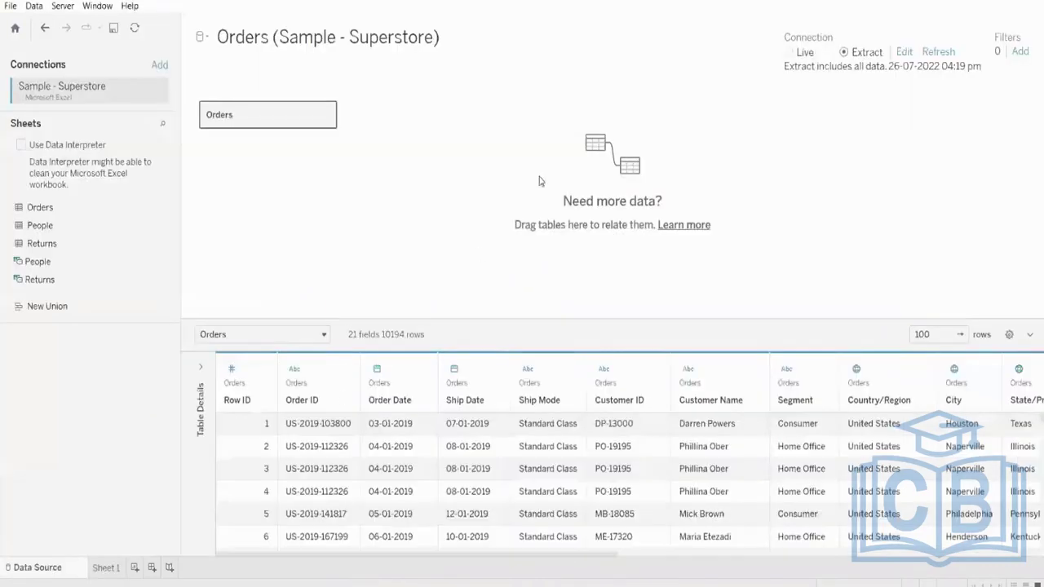
click(35, 7)
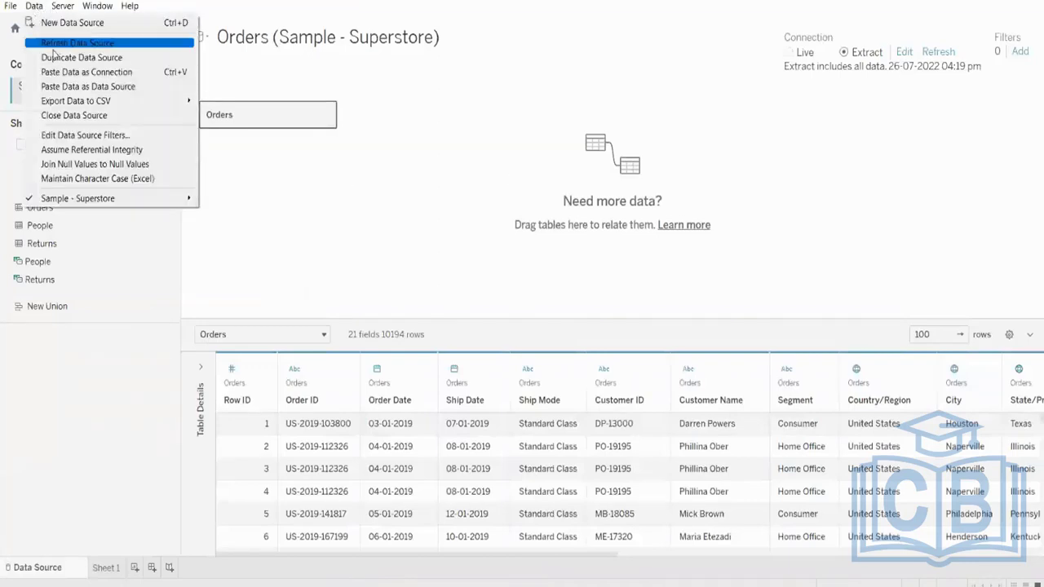
click(401, 202)
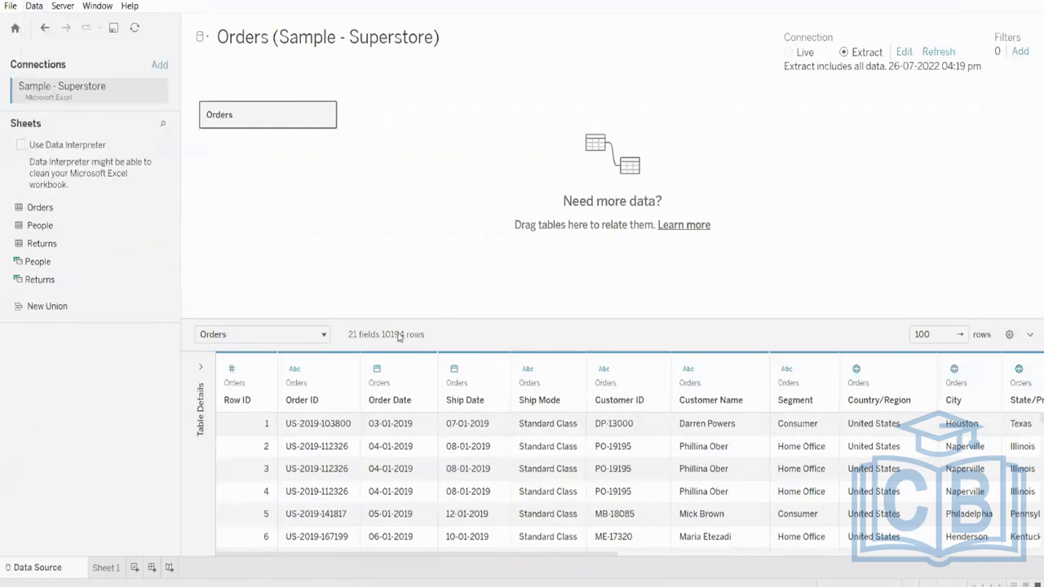
click(106, 567)
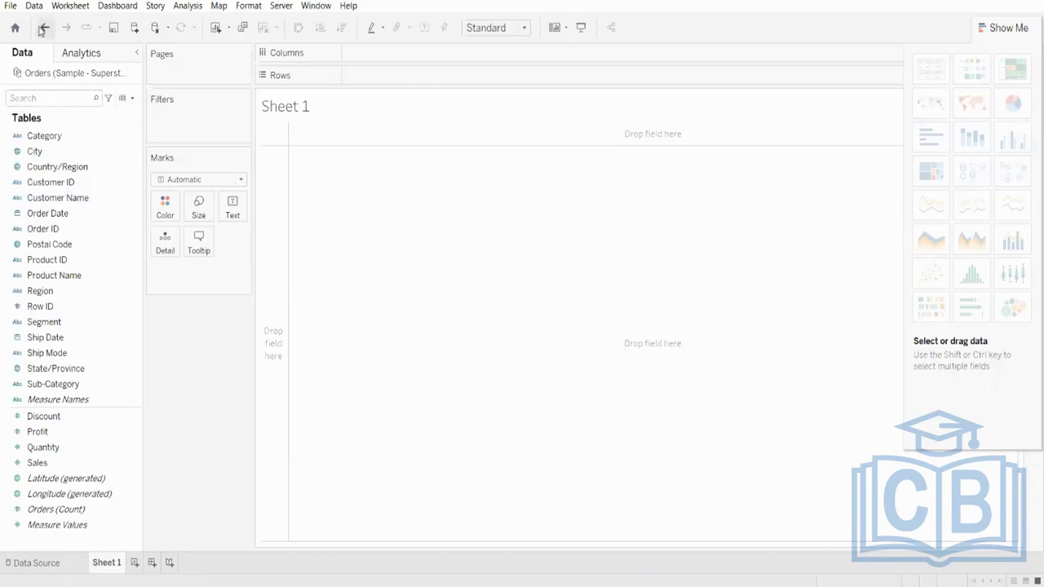
Switch the Orders data source to a Live connection and inspect its data source icon in Sheet 1
click(55, 562)
click(789, 52)
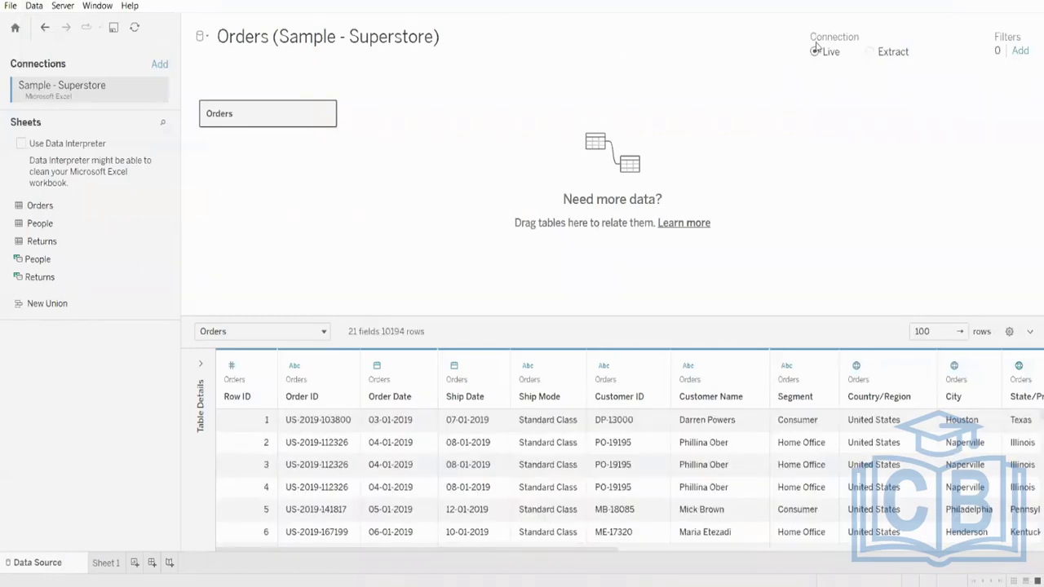
click(870, 53)
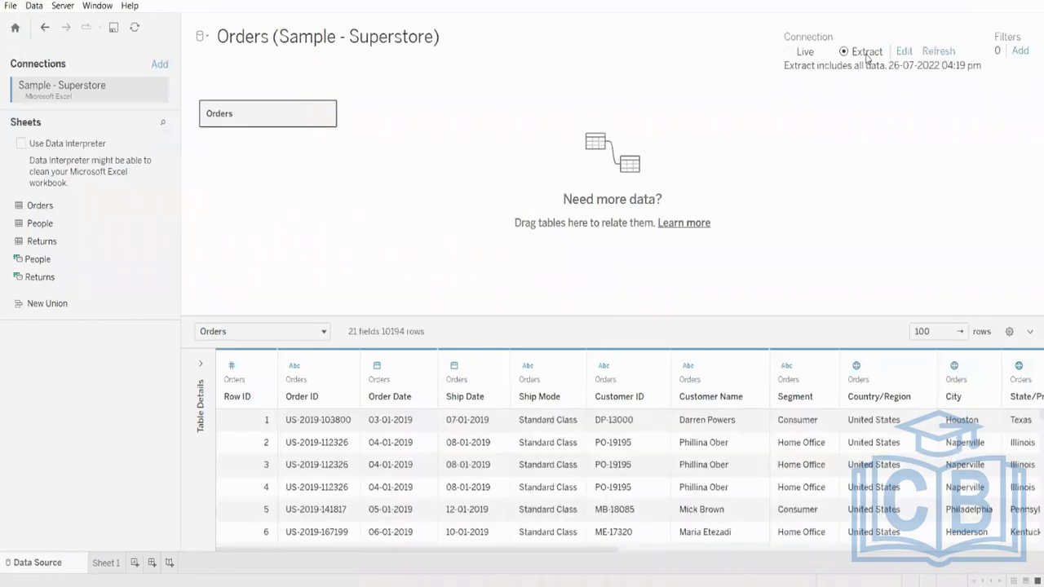
click(788, 53)
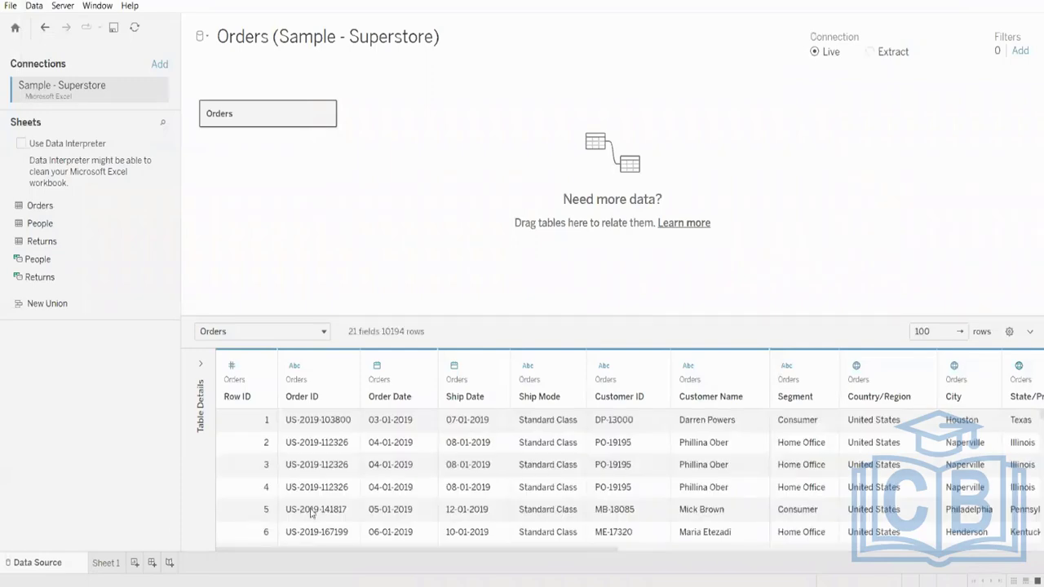
click(106, 562)
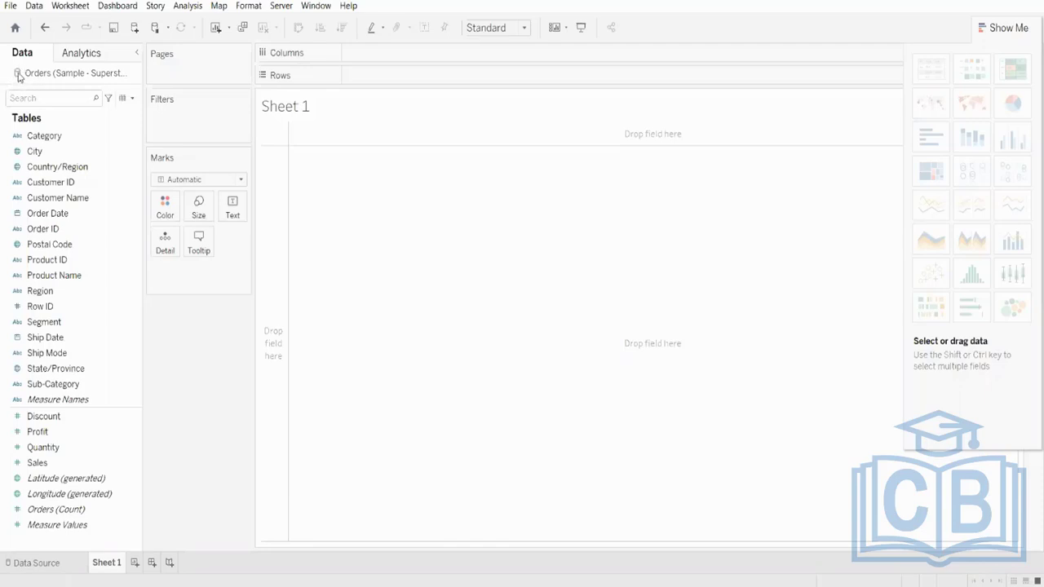
Set the Orders connection back to Extract and check the data source icon in Sheet 1
click(65, 565)
click(880, 53)
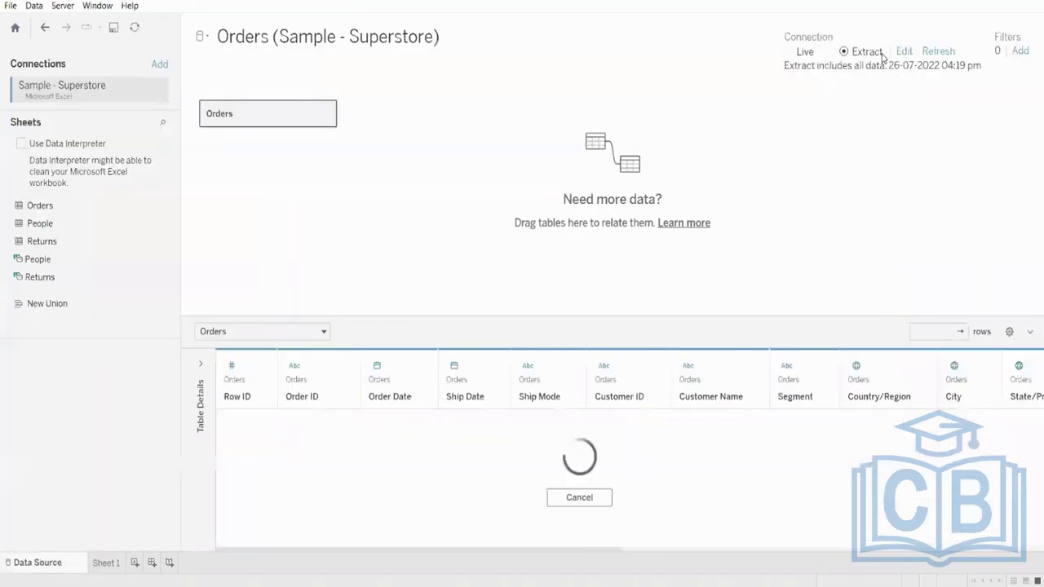
click(106, 563)
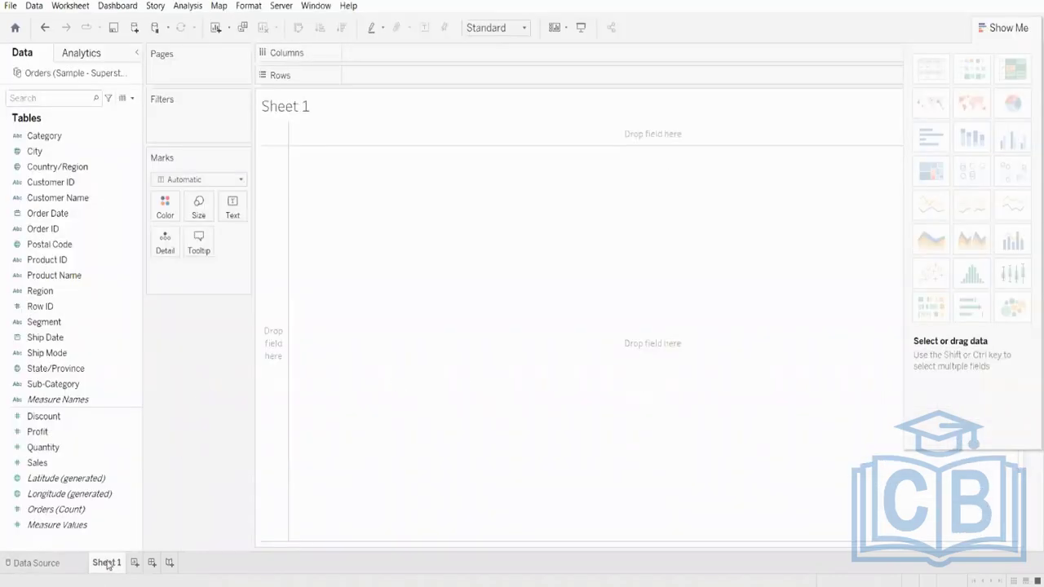
click(13, 93)
Compare the refresh commands offered for the Orders extract in the Sheet 1 worksheet and on the data source page
mouse_move(375, 584)
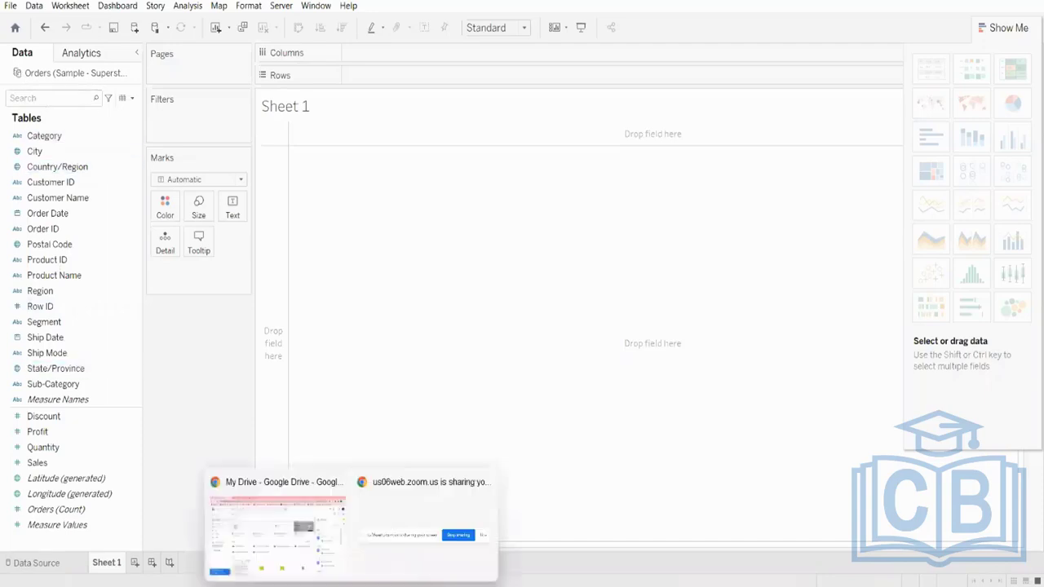
click(277, 539)
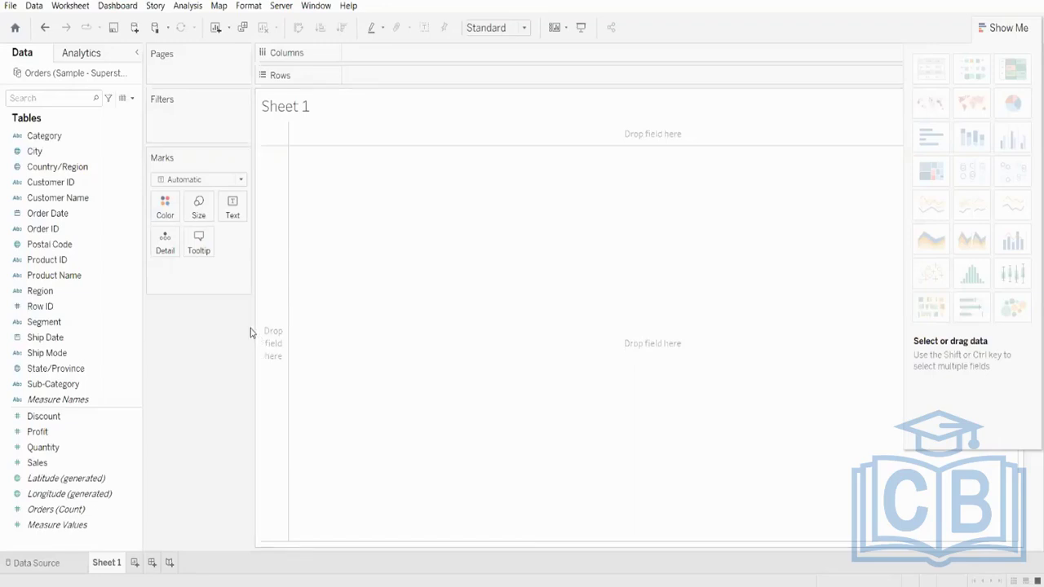
right_click(45, 76)
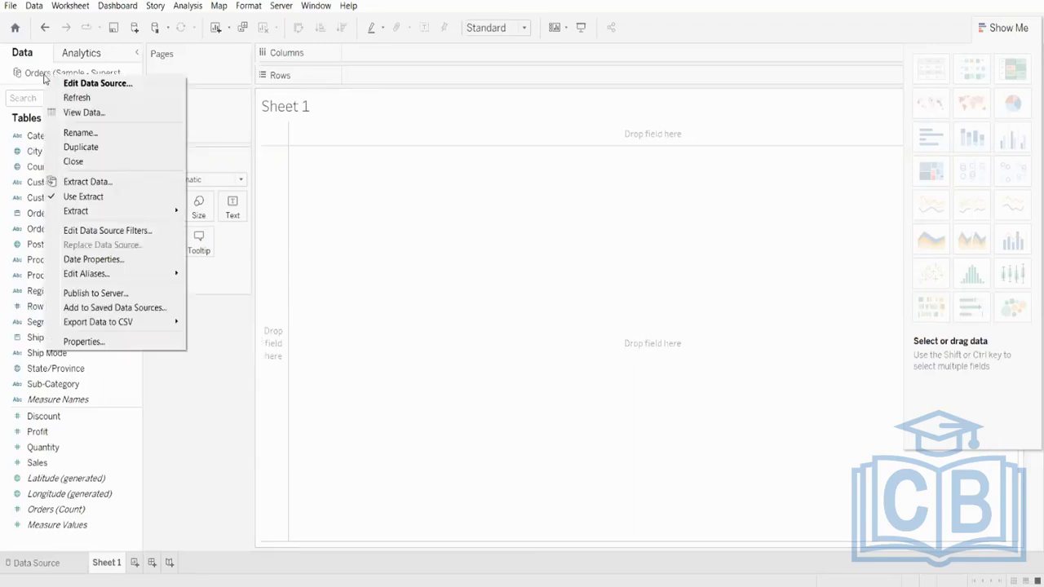
mouse_move(129, 215)
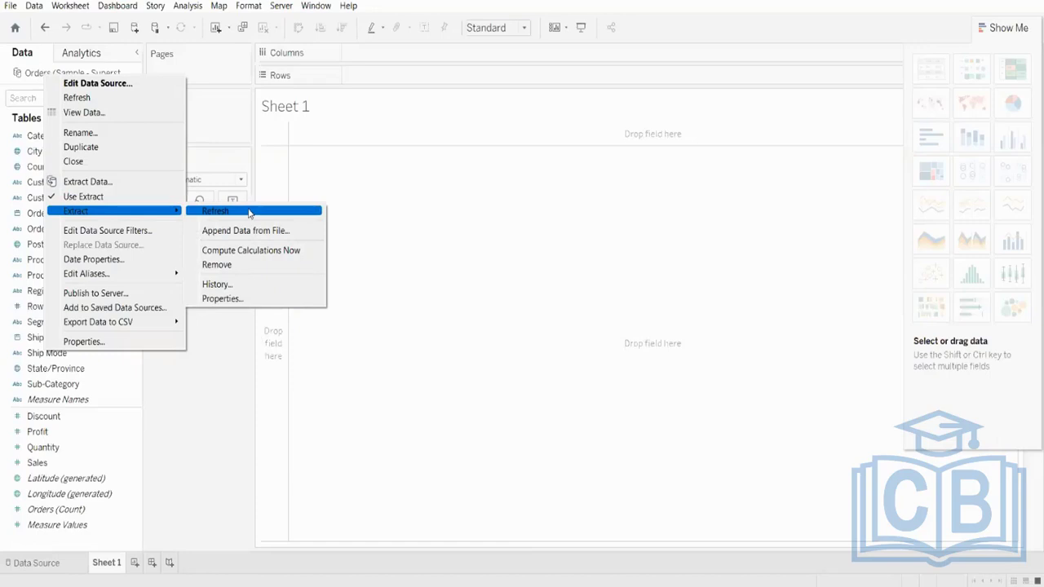
click(34, 54)
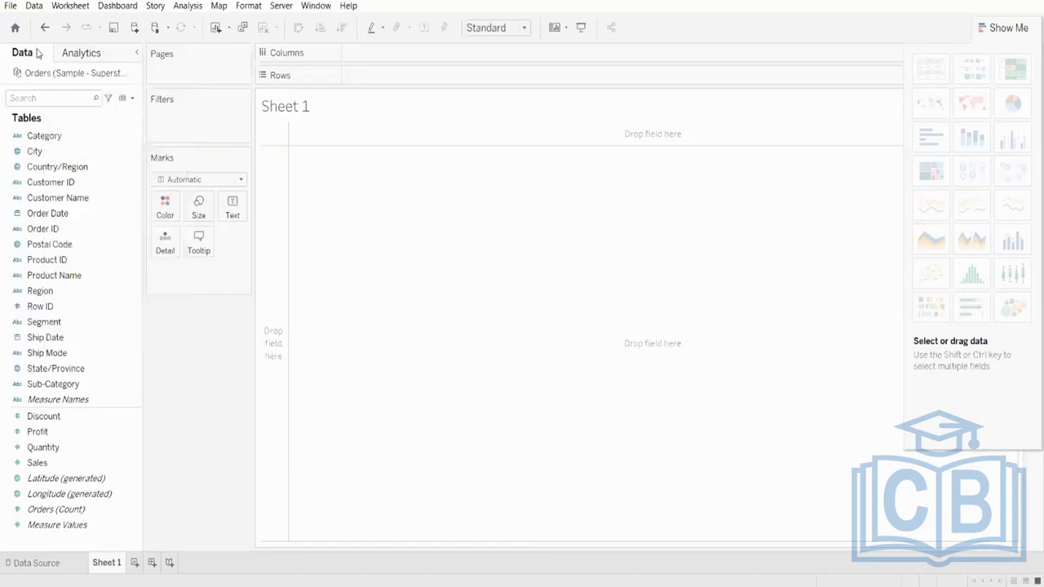
click(54, 562)
click(35, 6)
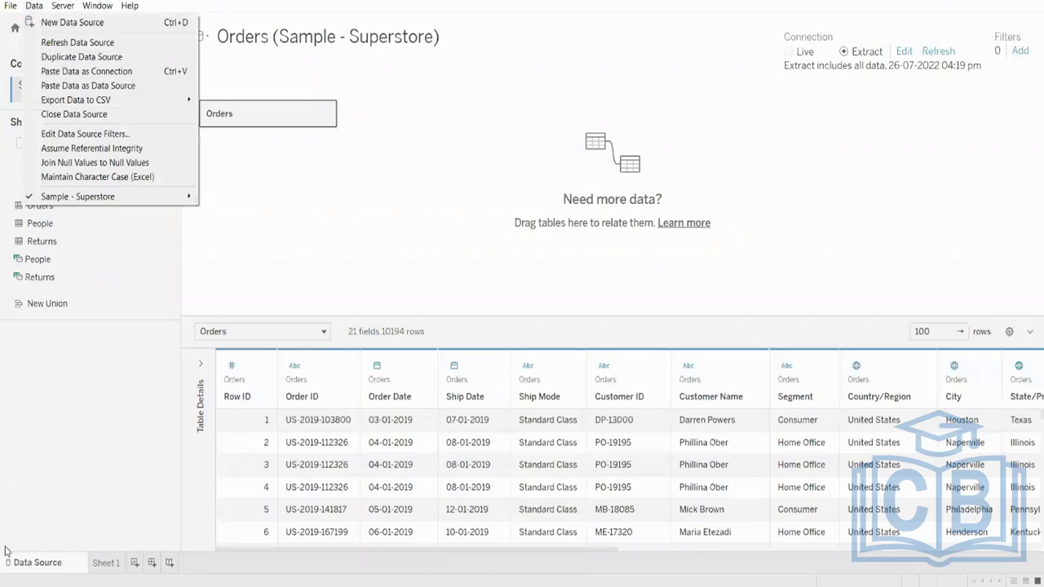
click(99, 560)
click(99, 559)
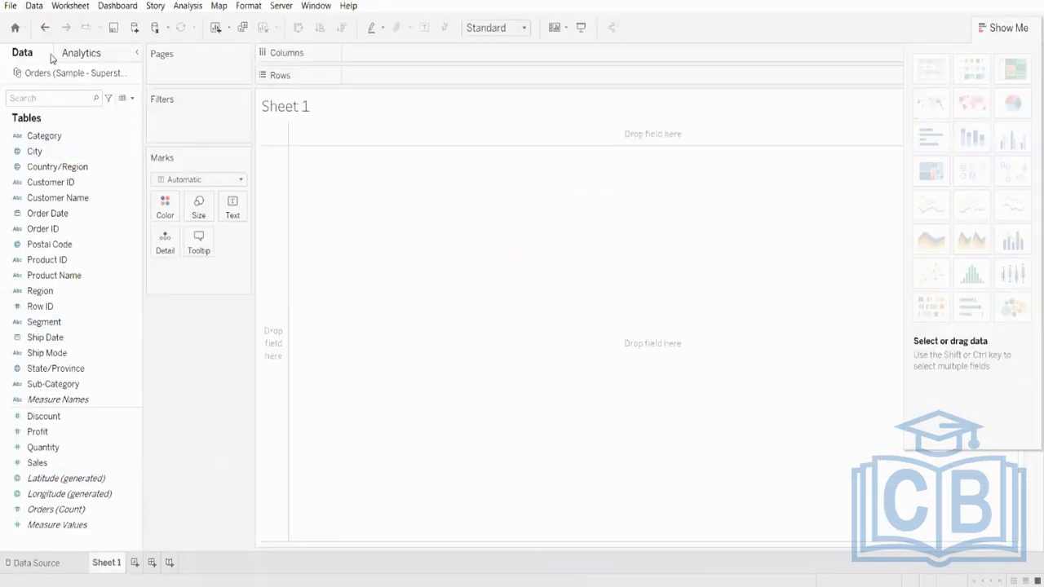
right_click(63, 76)
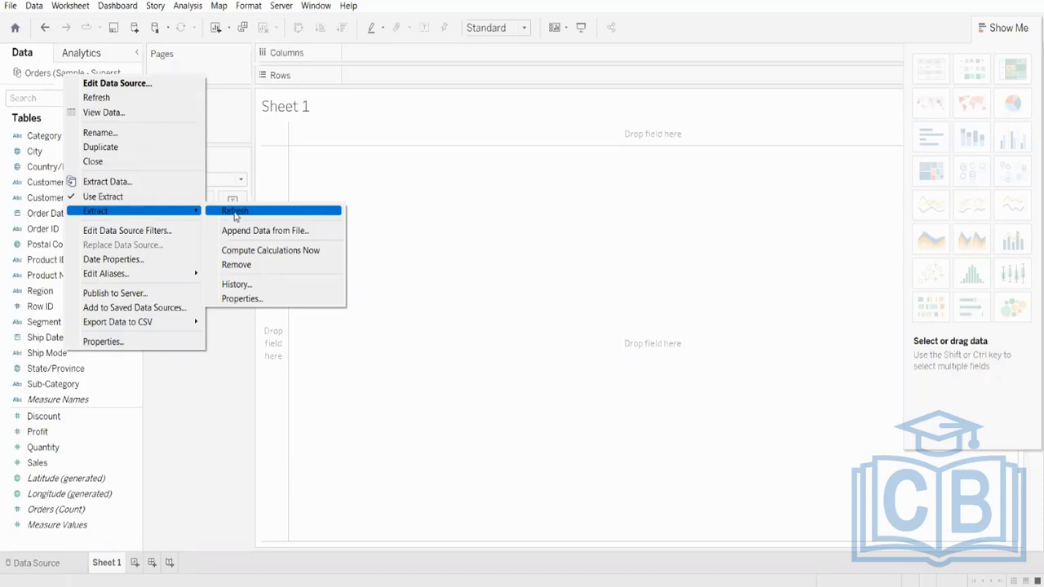
Switch to the Book3 workbook, check the connection and data preview of Live vs Extract File, and open Sheet 1
click(369, 585)
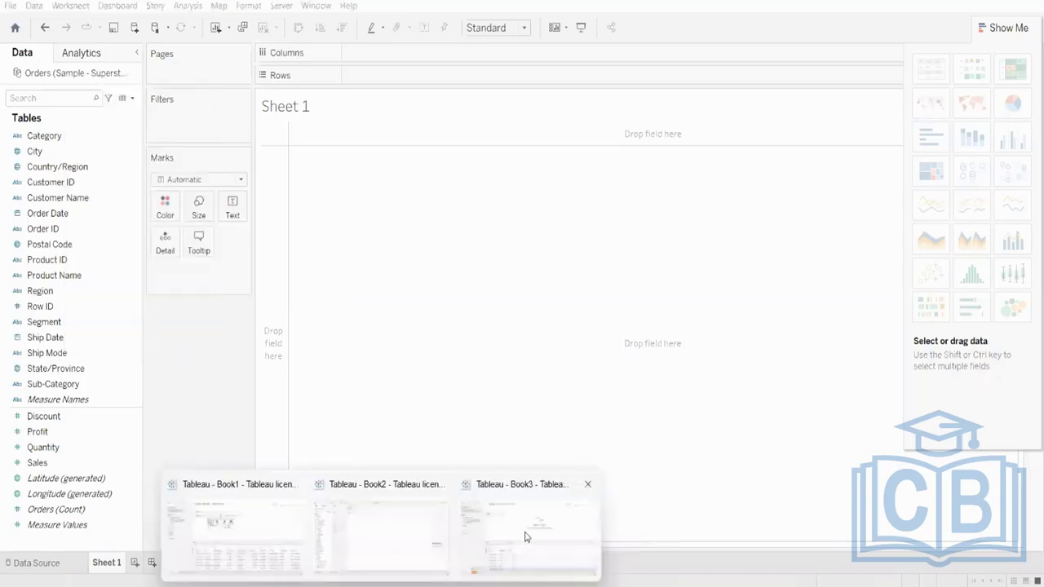
click(526, 537)
click(122, 566)
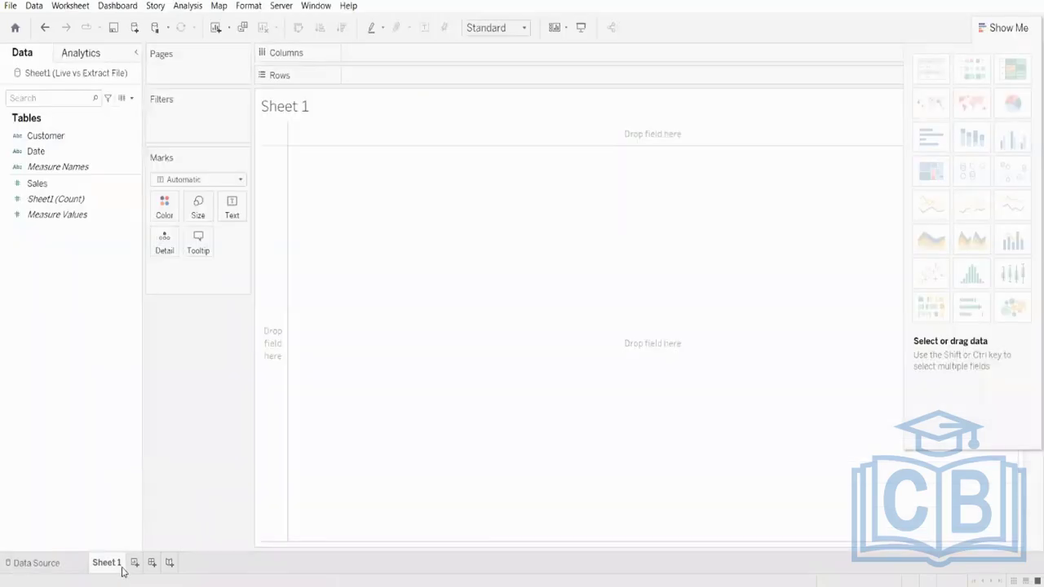
click(67, 563)
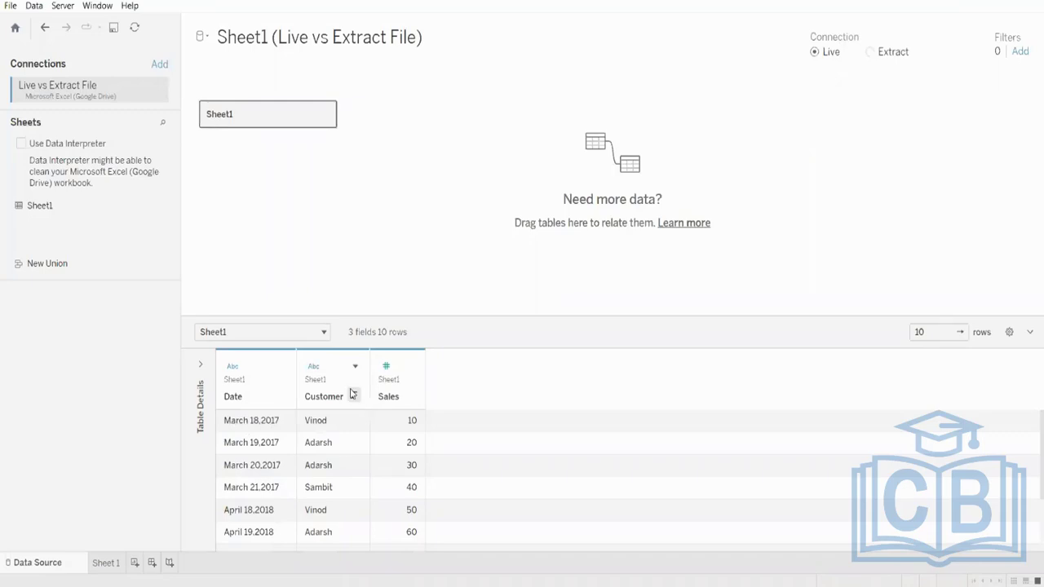
click(100, 568)
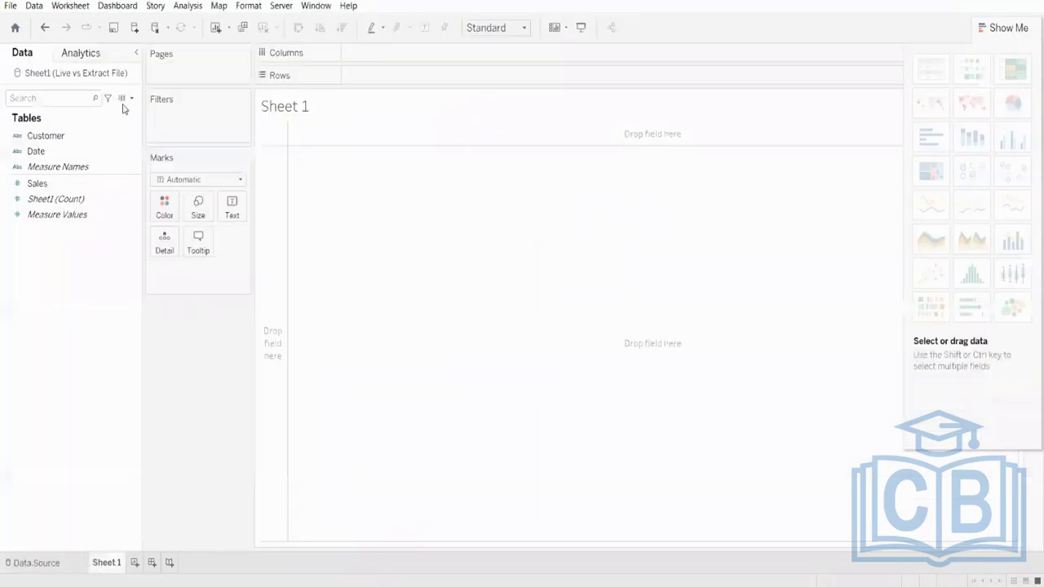
Build a text table in Sheet 1 with Date on Rows and SUM(Sales) as the text values
drag(72, 154, 415, 80)
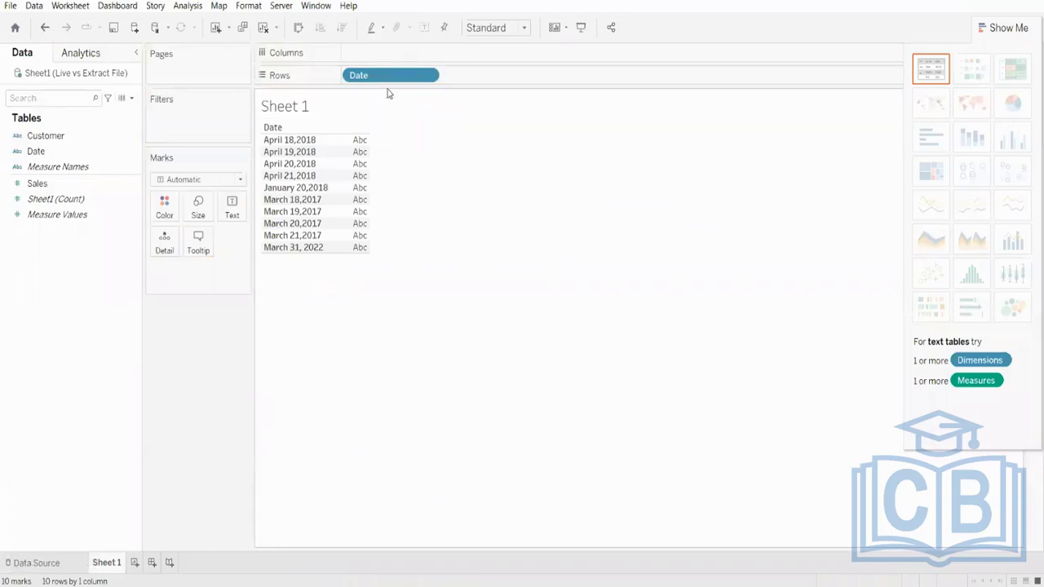
drag(36, 183, 516, 75)
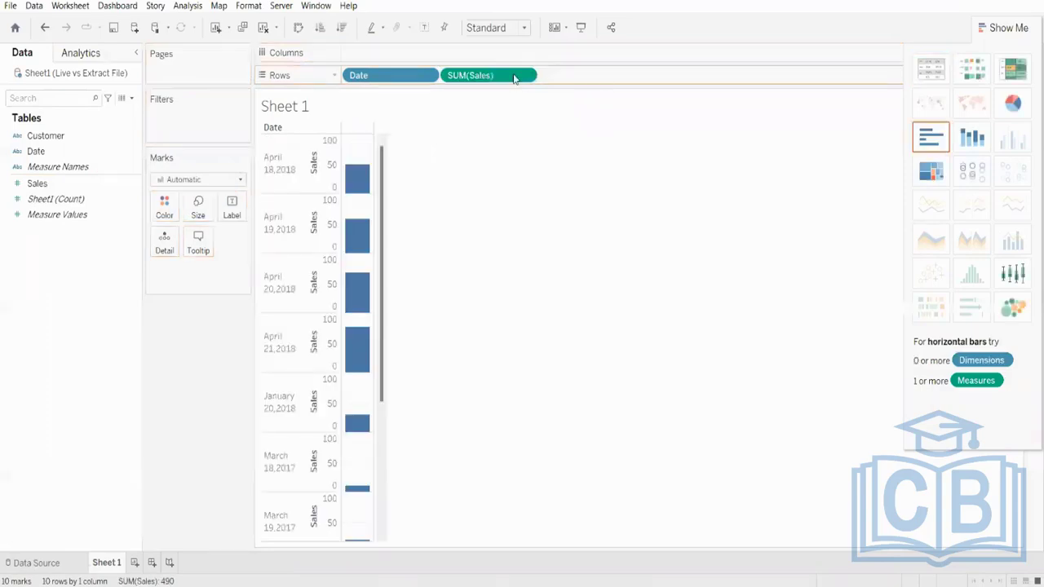
click(937, 77)
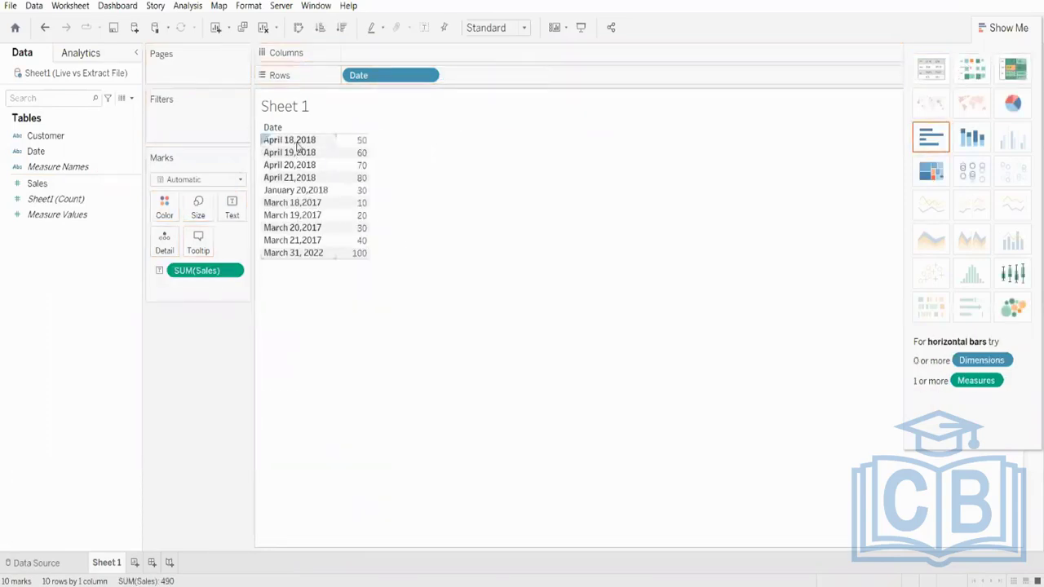
right_click(368, 79)
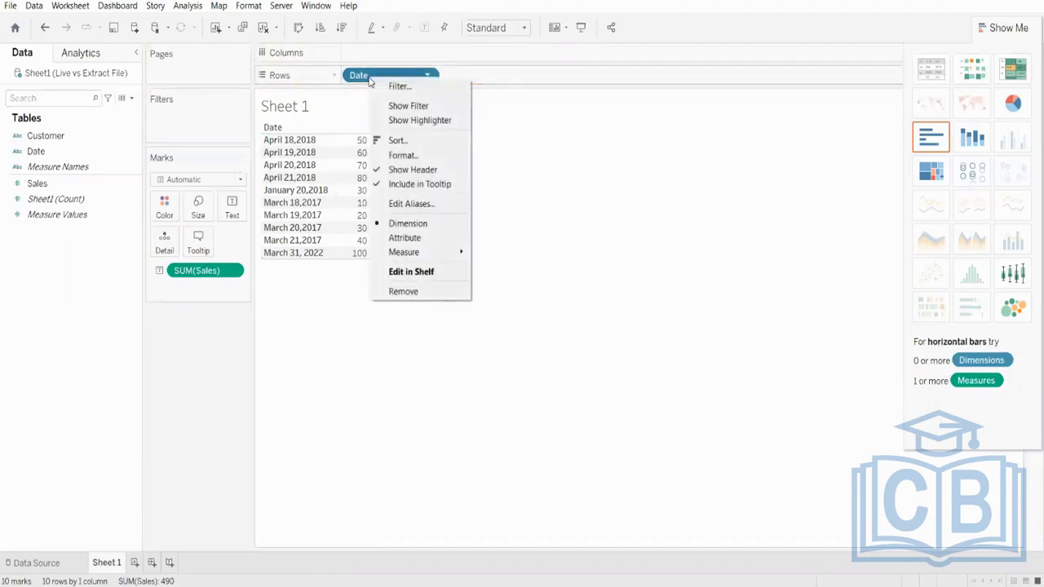
right_click(294, 167)
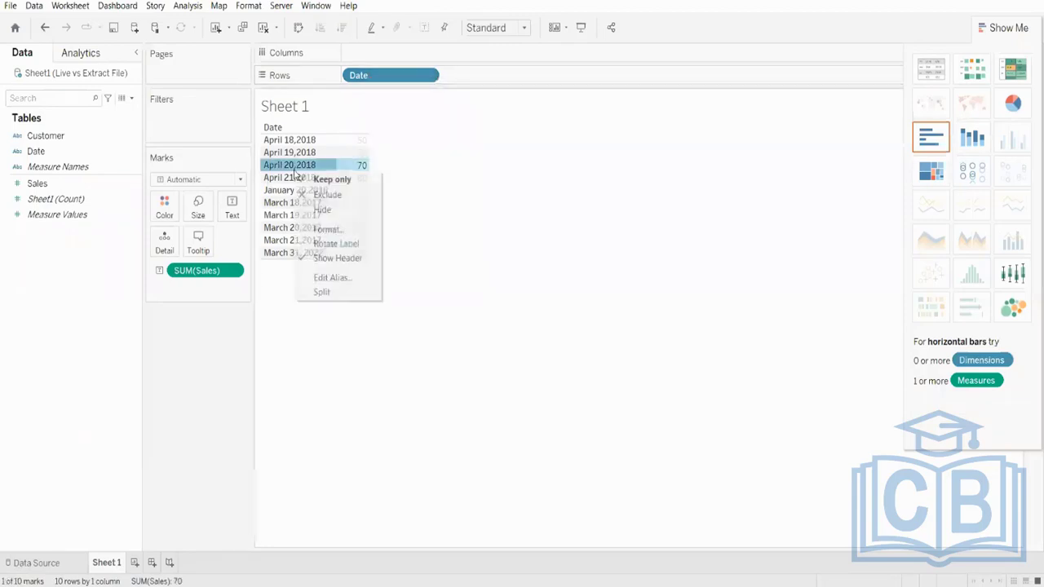
click(414, 173)
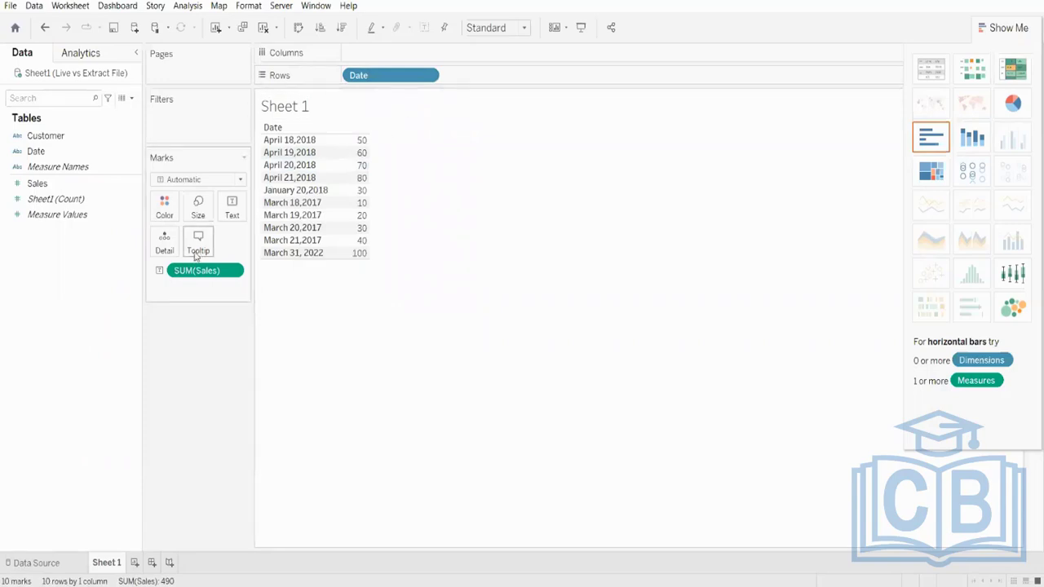
right_click(373, 80)
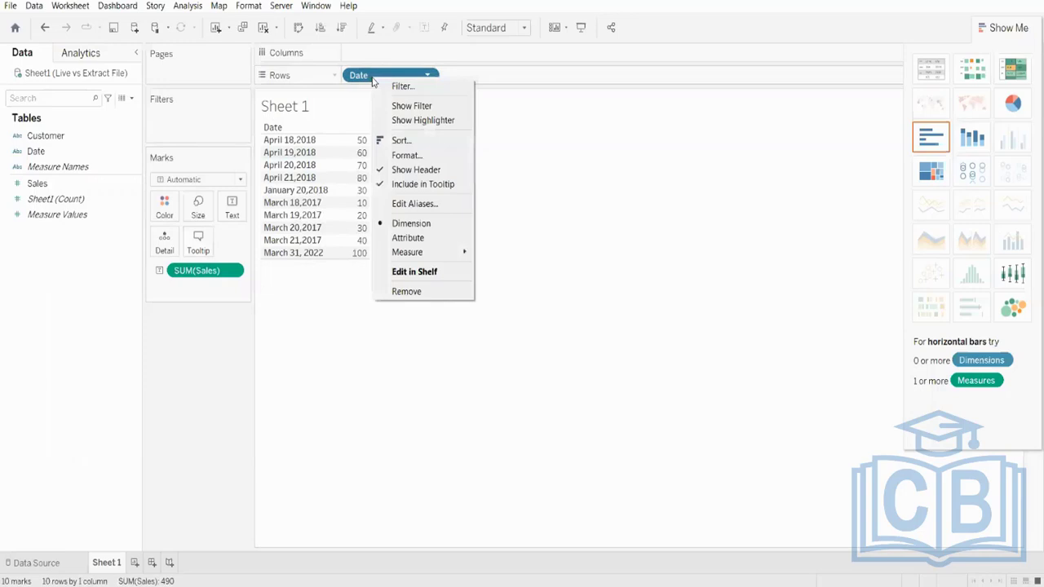
Change the Date field's data type to Date and check the column on the data source page before returning to Sheet 1
right_click(45, 157)
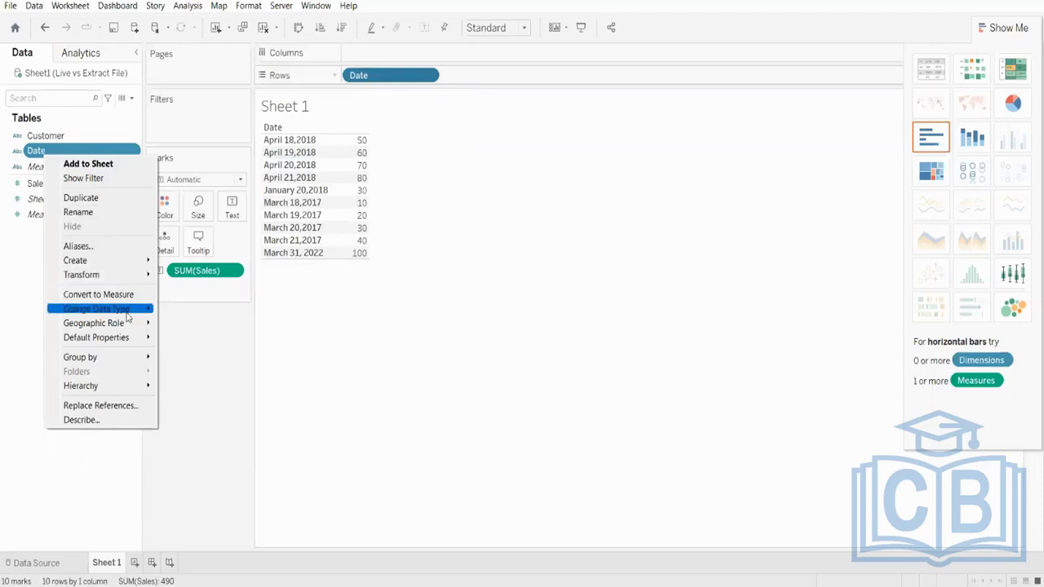
mouse_move(127, 318)
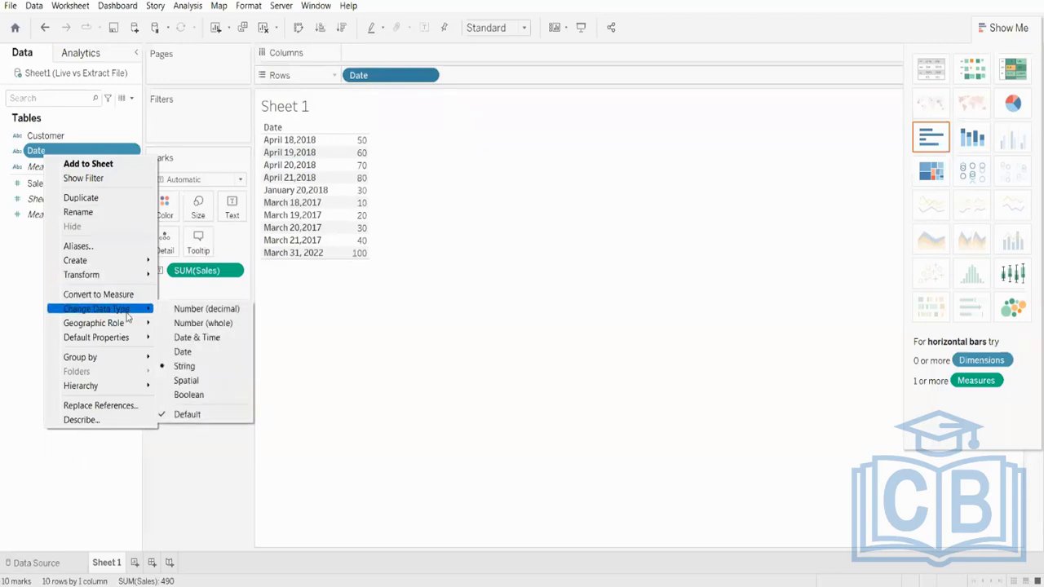
click(9, 266)
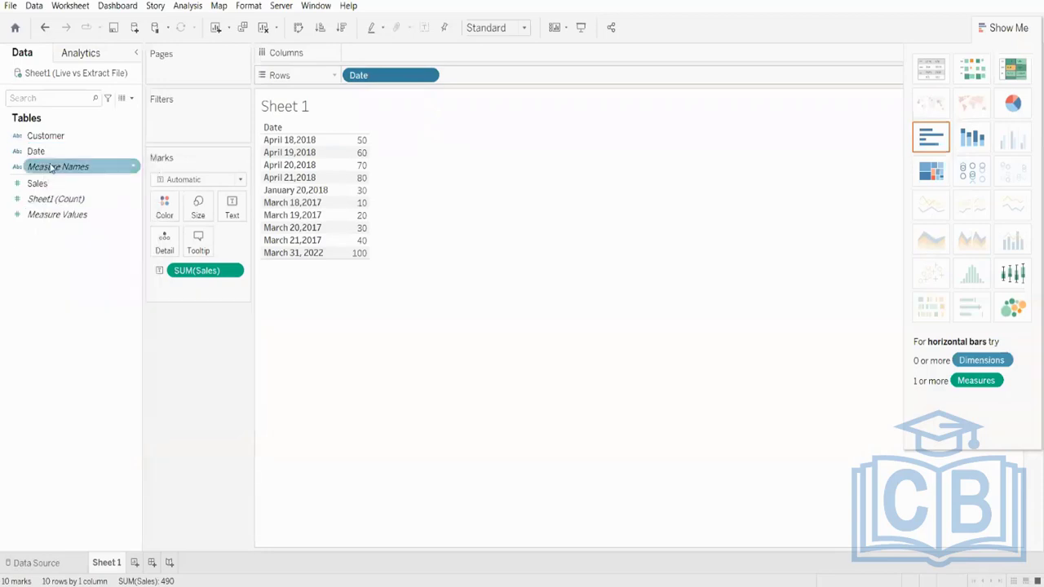
right_click(52, 157)
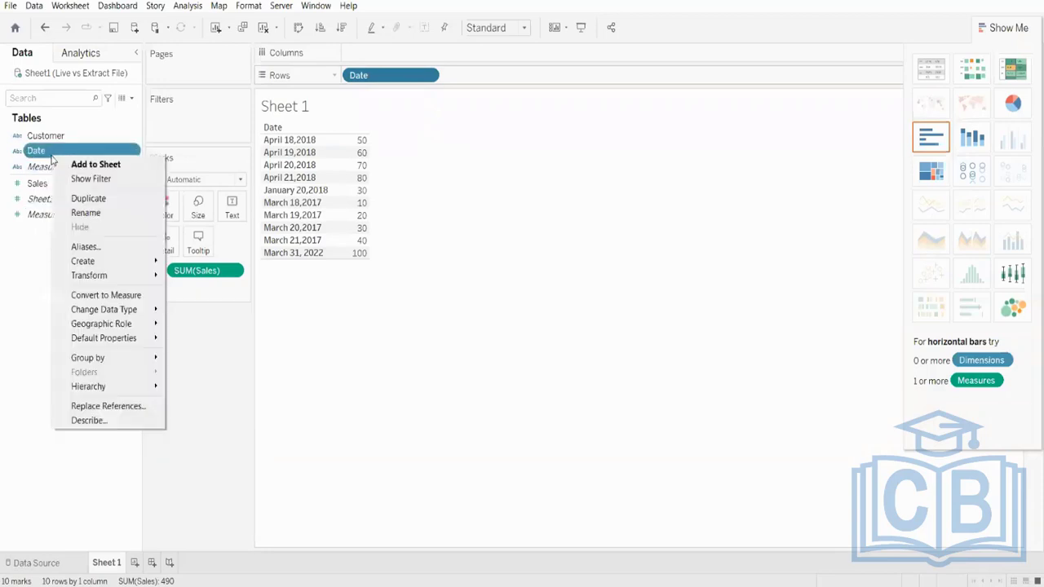
mouse_move(125, 313)
click(45, 561)
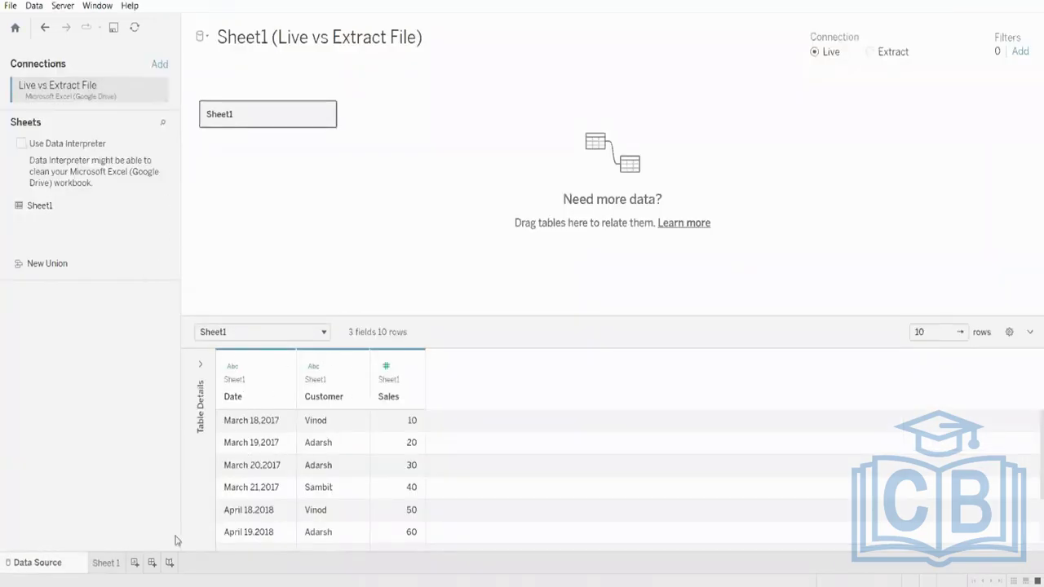
click(104, 564)
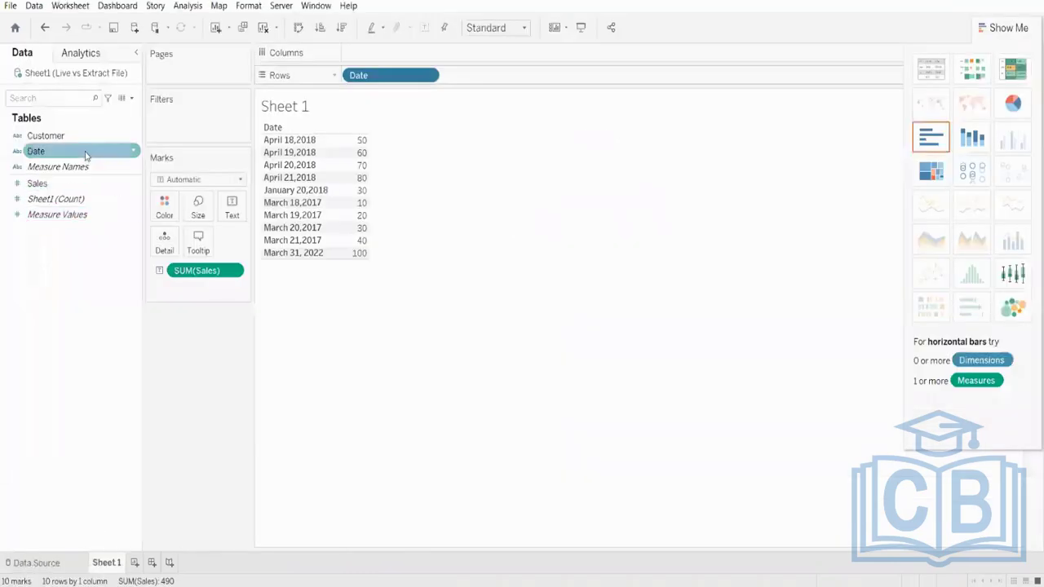
right_click(40, 151)
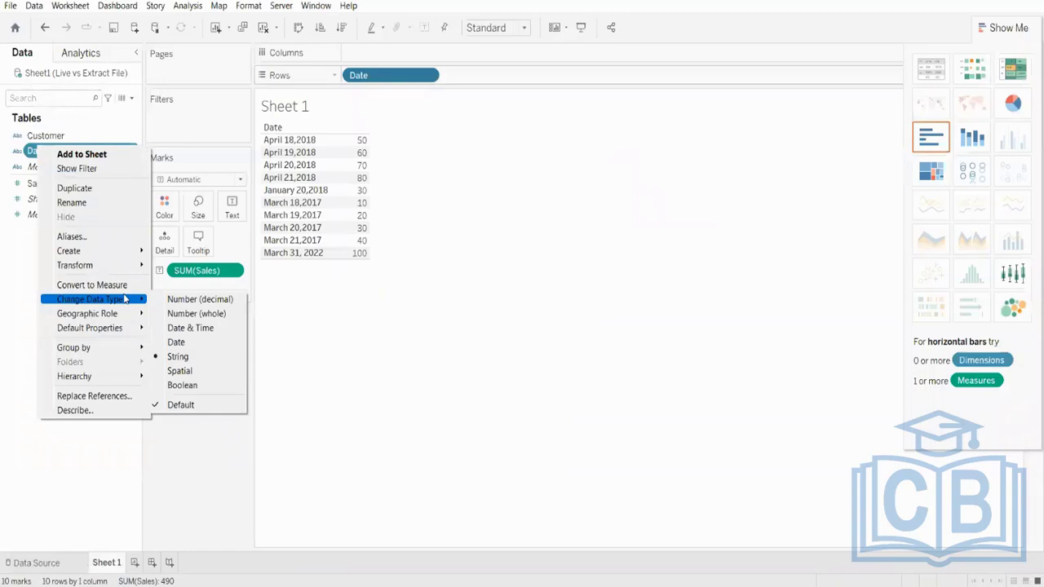
click(200, 343)
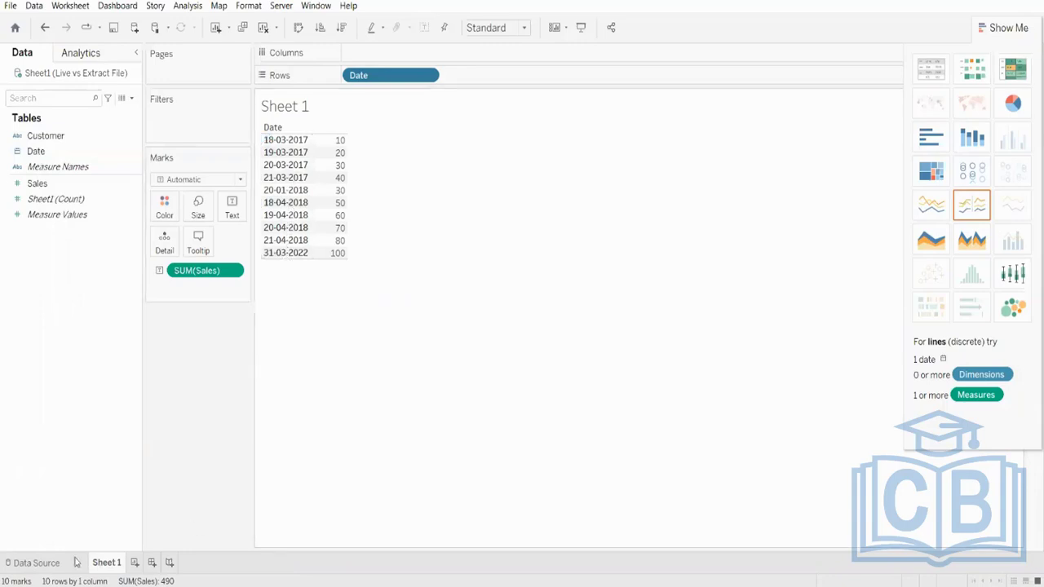
click(36, 563)
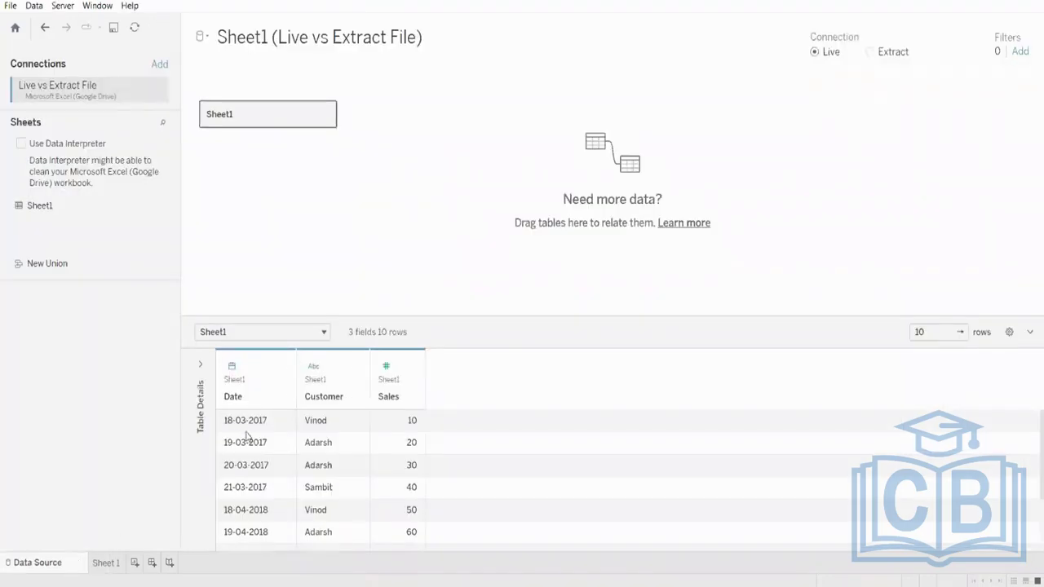
click(99, 566)
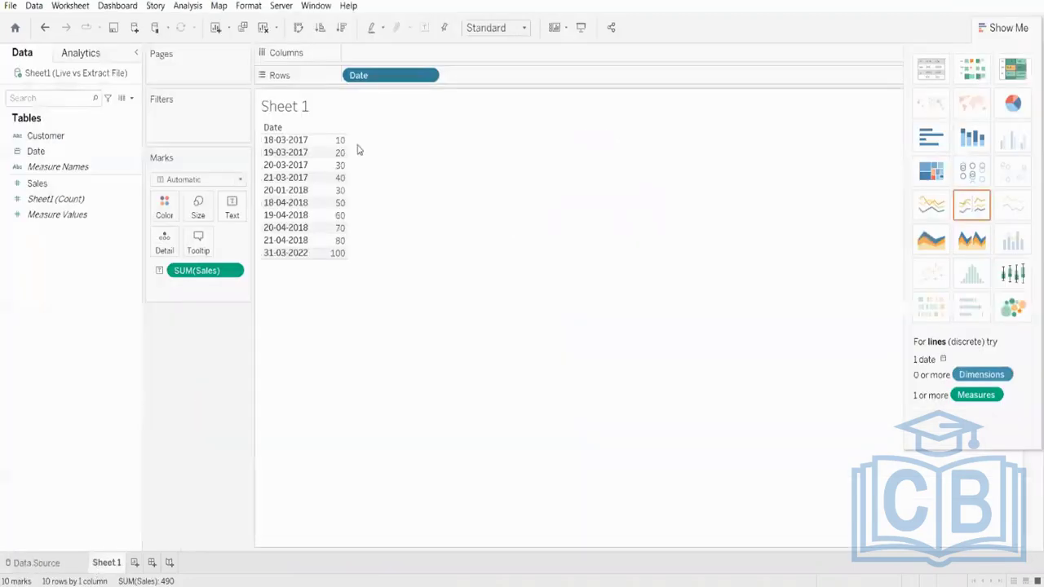
Set the Date field on Rows to a custom date with Month / Day / Year detail
right_click(284, 154)
click(384, 124)
right_click(393, 78)
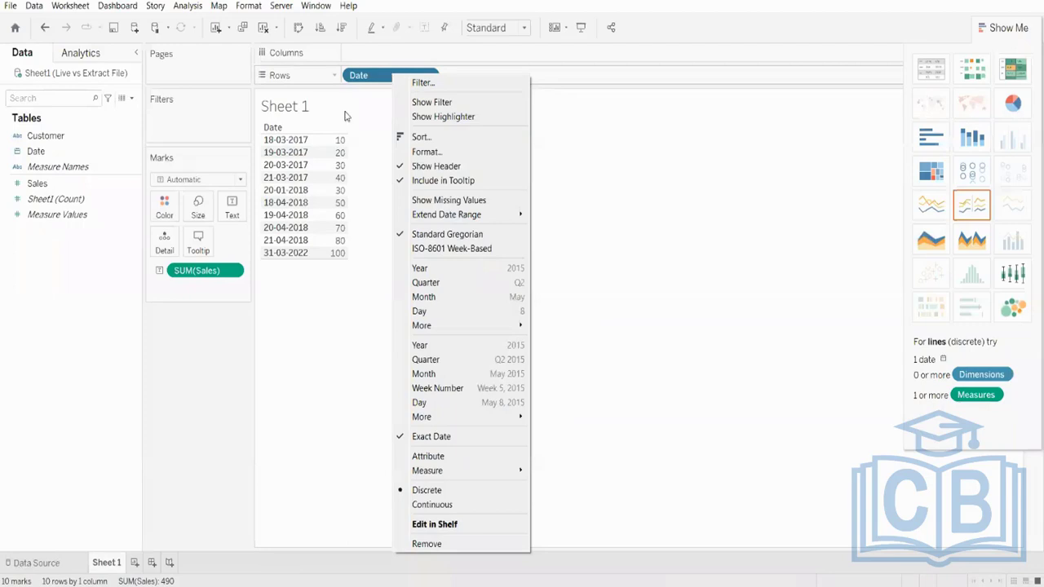
click(382, 78)
mouse_move(447, 331)
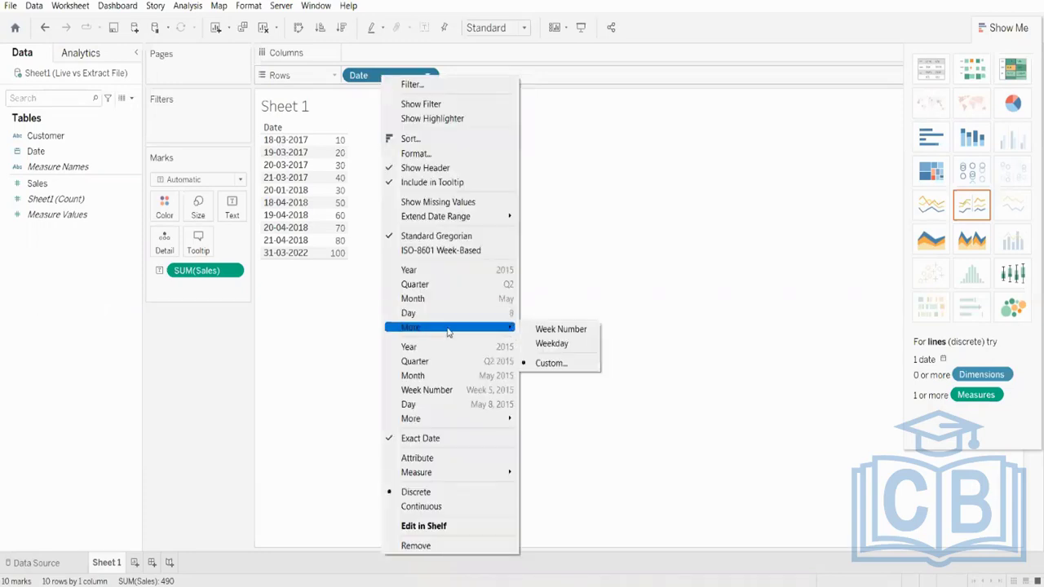
click(554, 363)
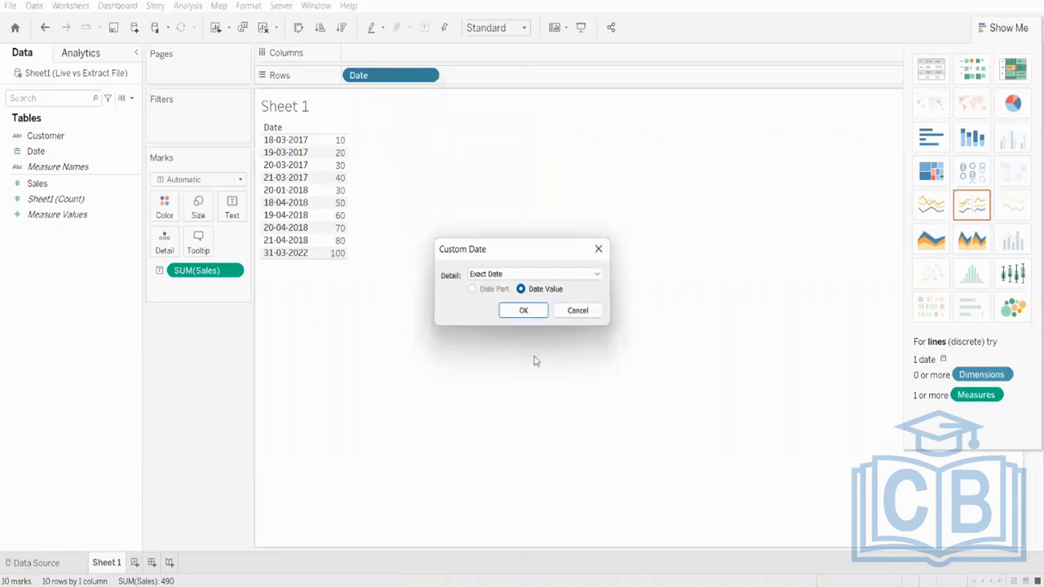
click(527, 276)
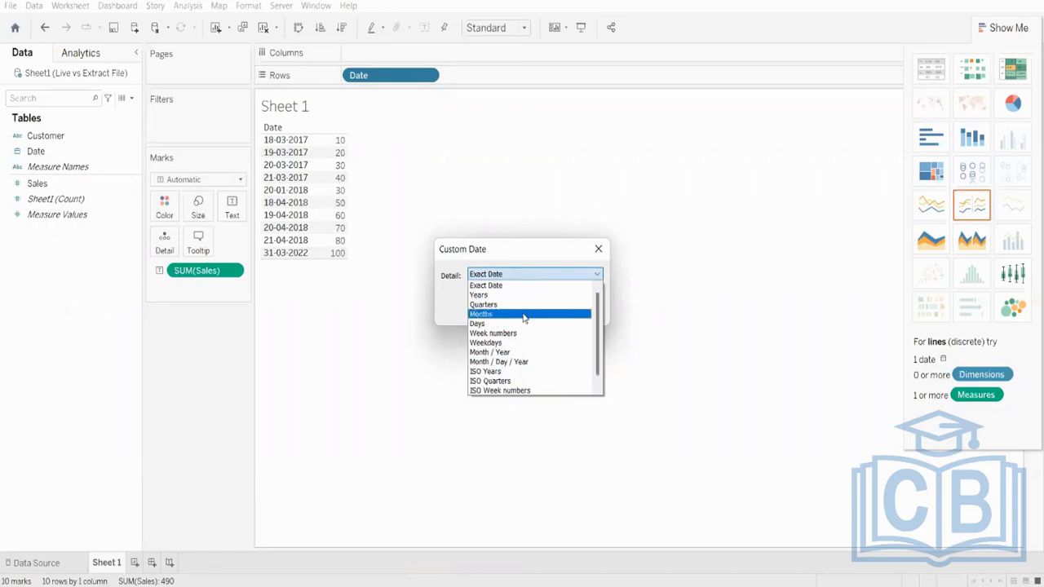
click(517, 366)
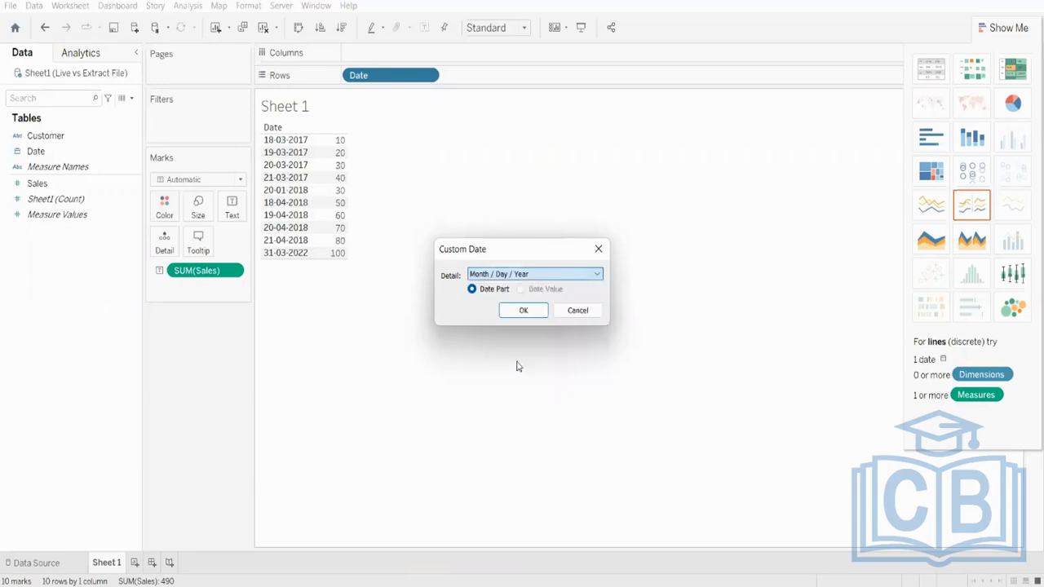
click(523, 311)
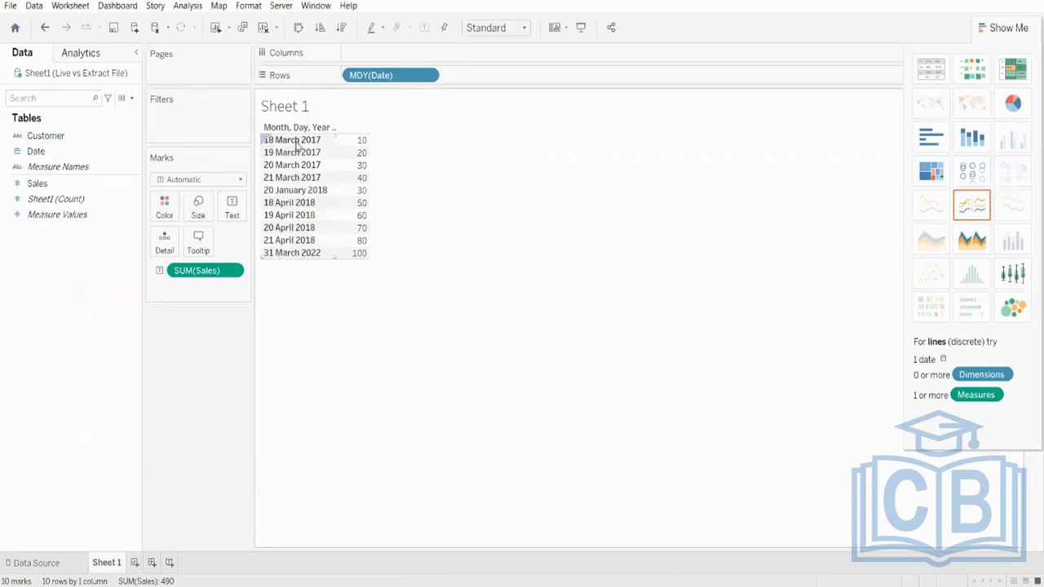
Switch to the Book1 workbook and remove the People table from the Orders join
click(98, 203)
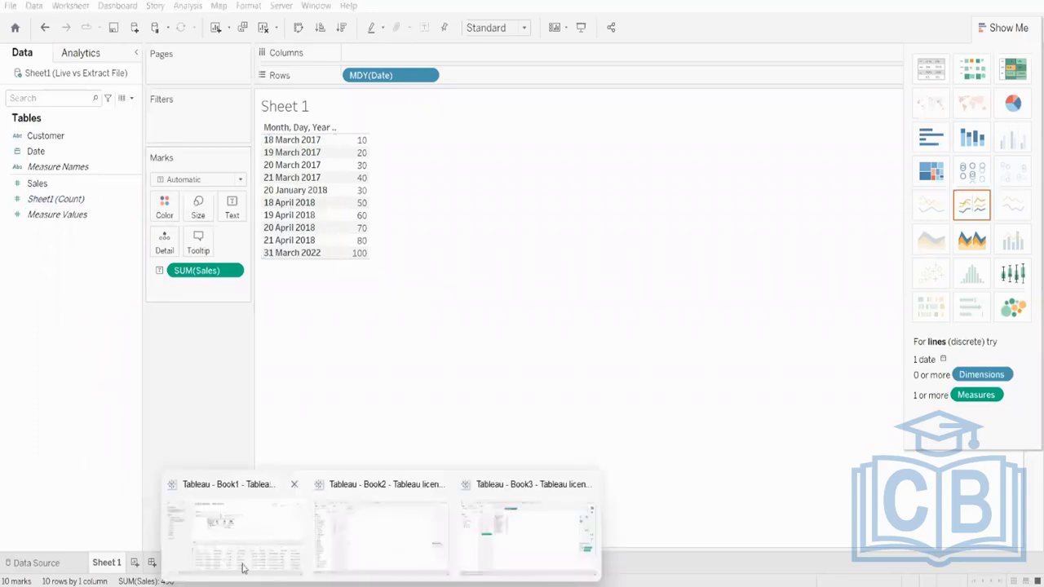
click(235, 562)
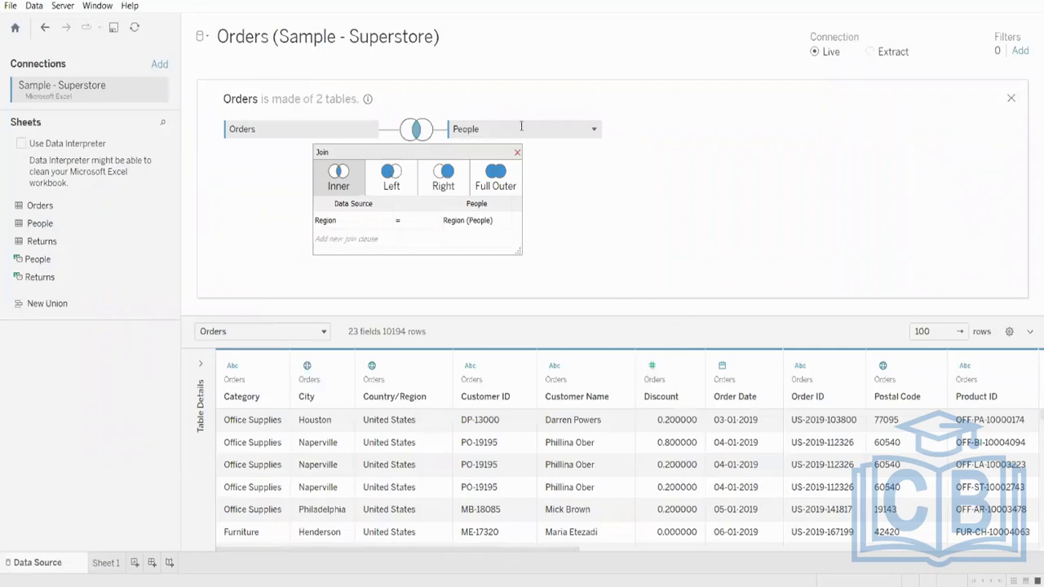
click(594, 132)
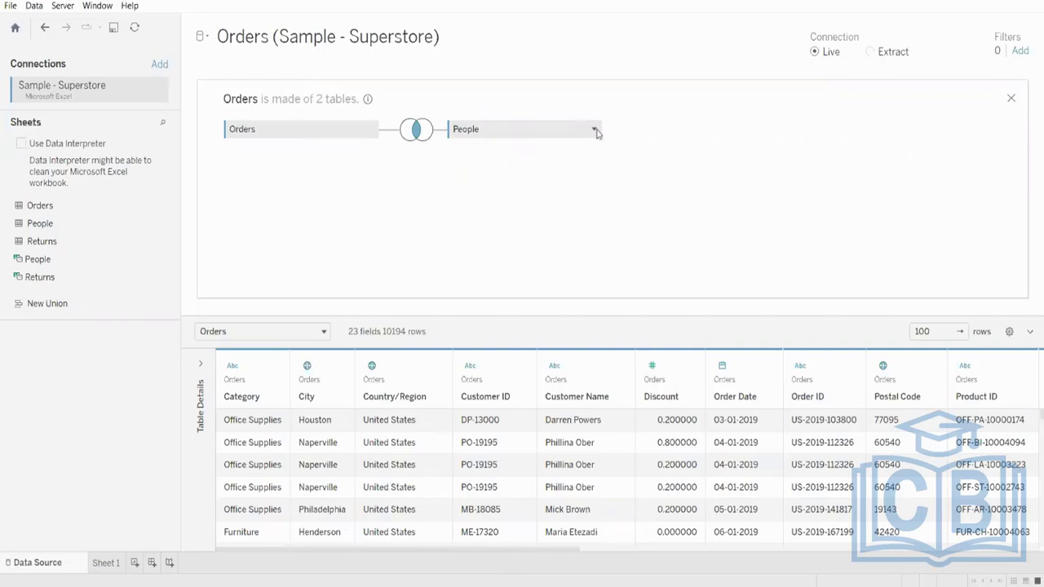
click(595, 132)
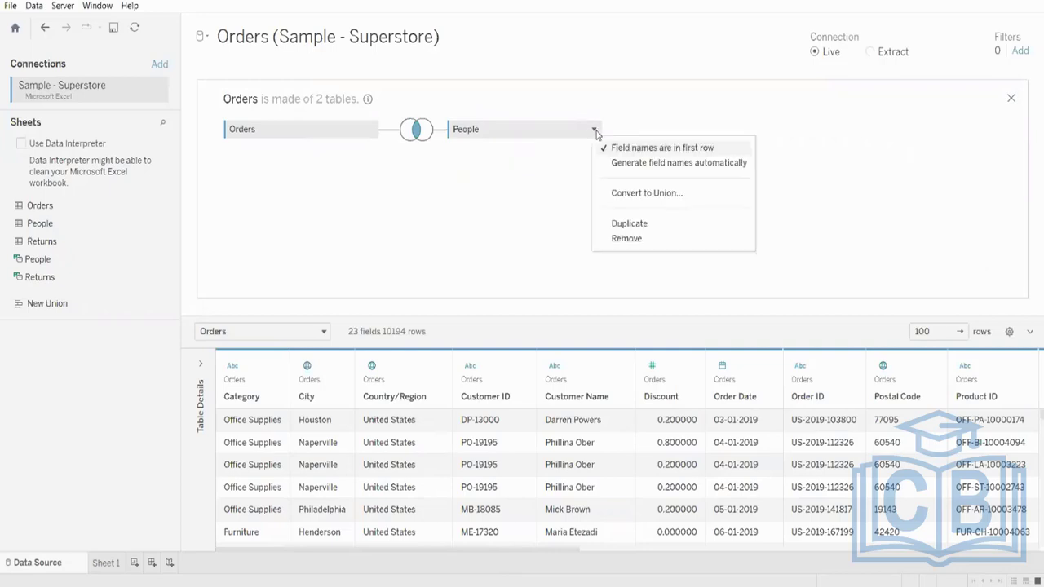
click(604, 238)
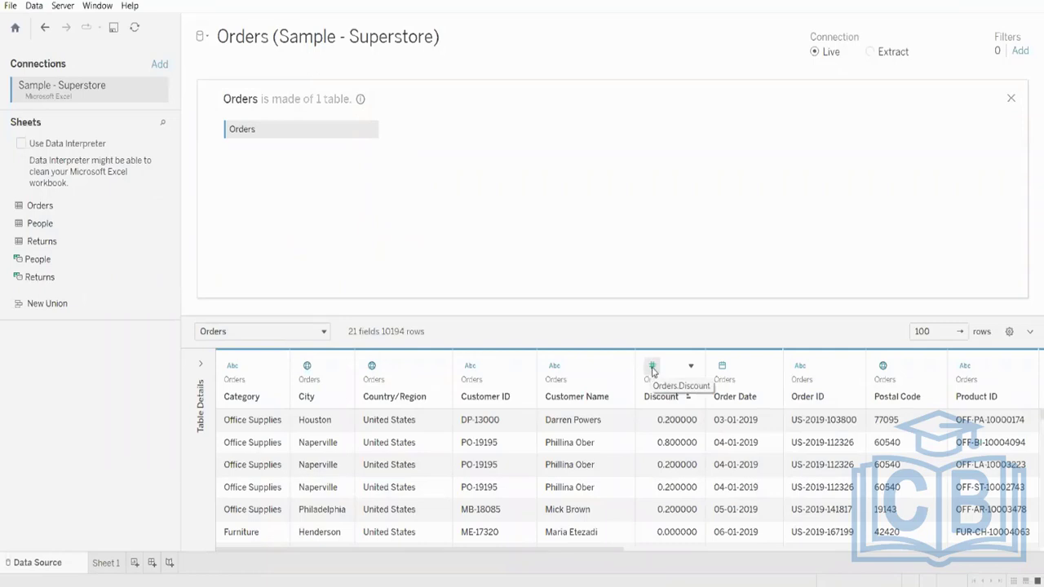
Examine the data types of the Orders columns in the preview and the options offered for Product ID in Sheet 1
drag(591, 549, 785, 560)
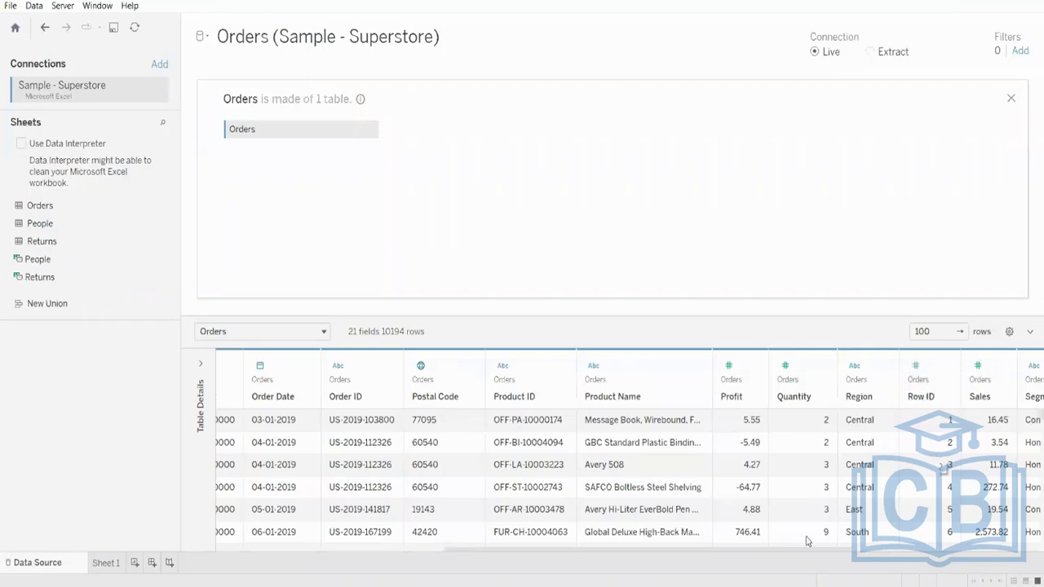
drag(742, 552, 828, 555)
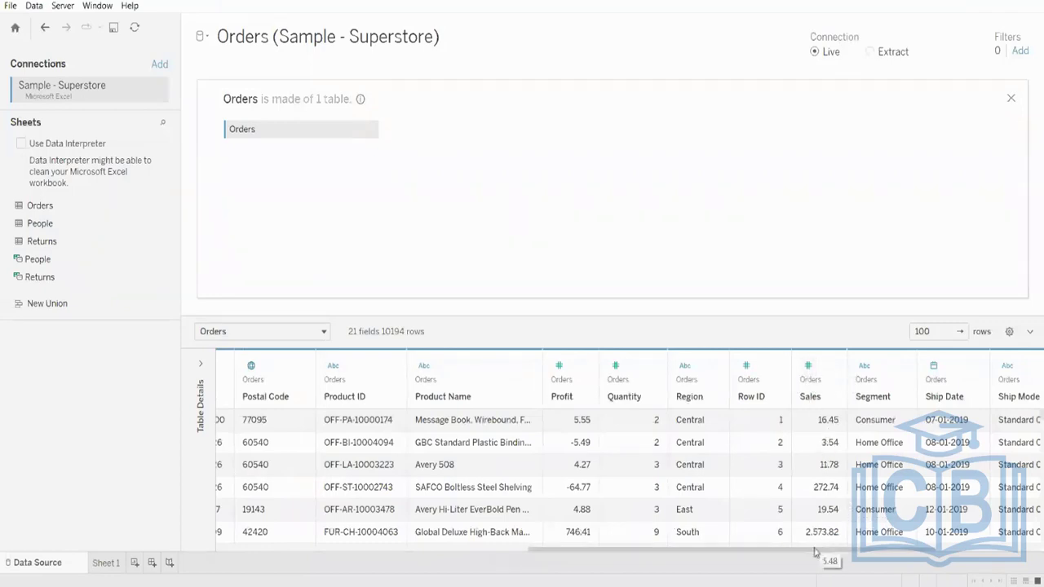
drag(816, 555, 483, 558)
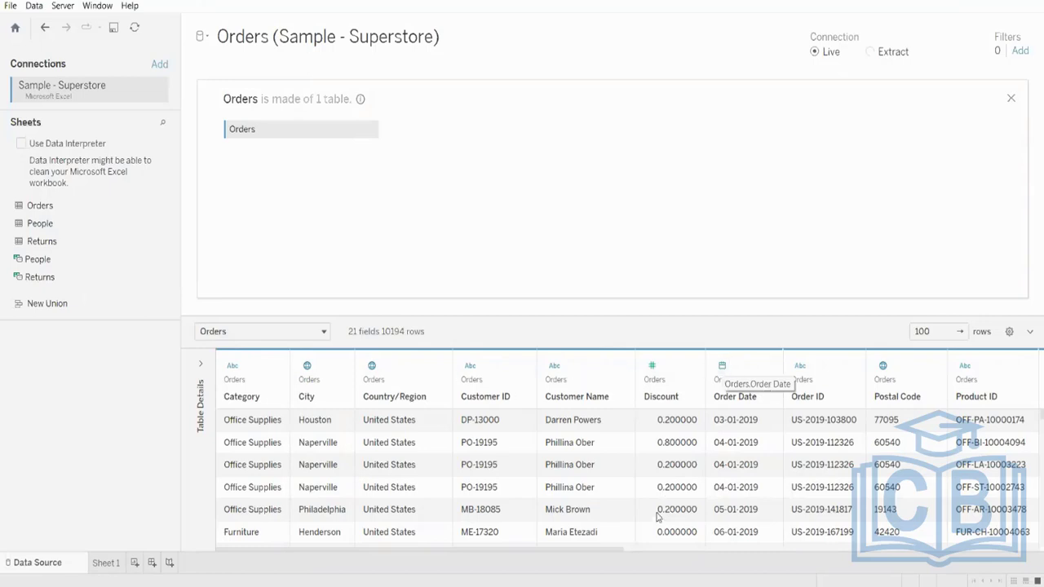
drag(612, 550, 489, 555)
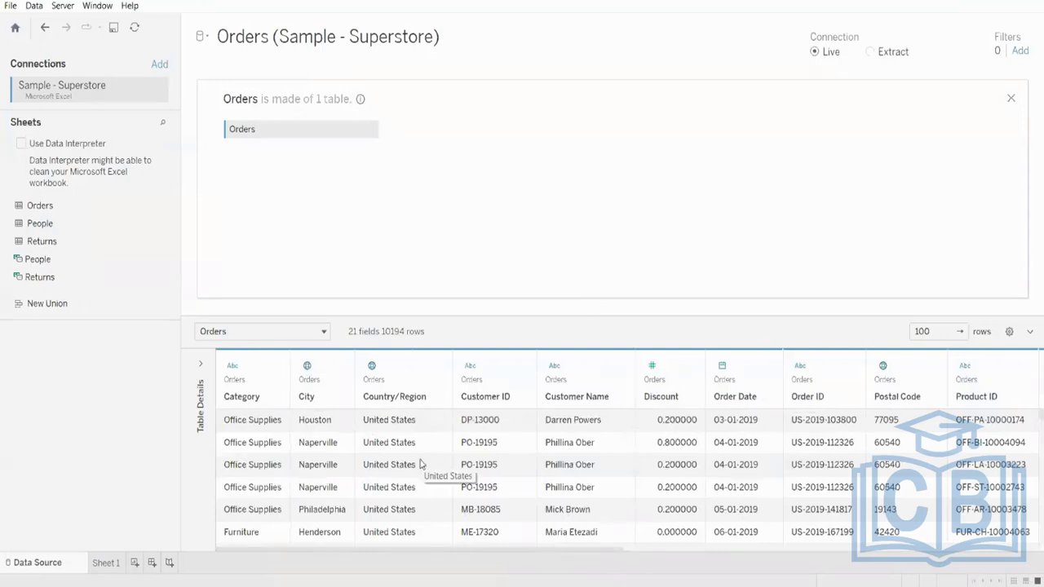
click(106, 562)
click(67, 277)
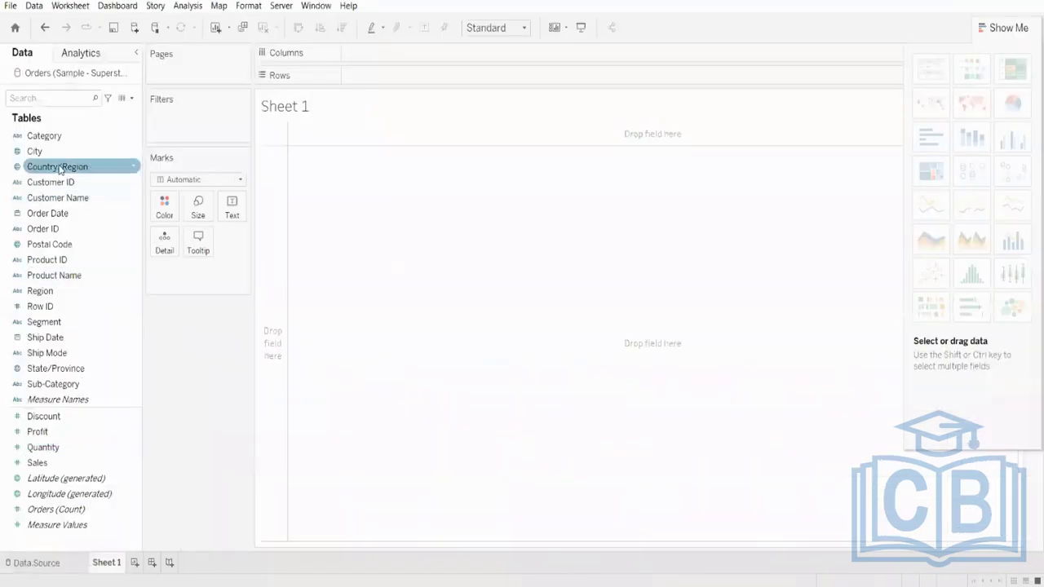
right_click(59, 259)
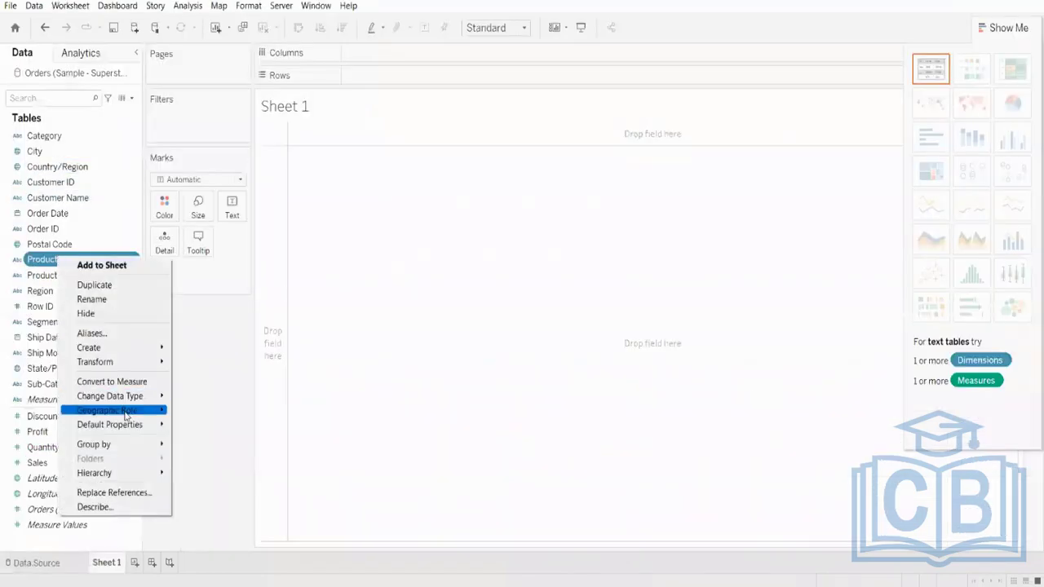
mouse_move(122, 450)
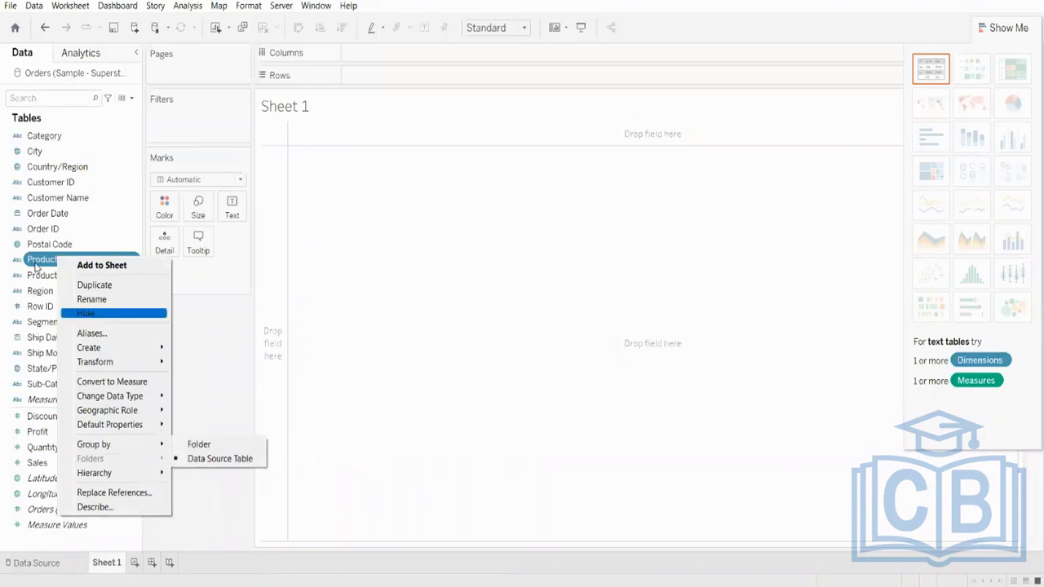
Switch to the Book3 workbook and review the data types offered for the Date field
mouse_move(381, 586)
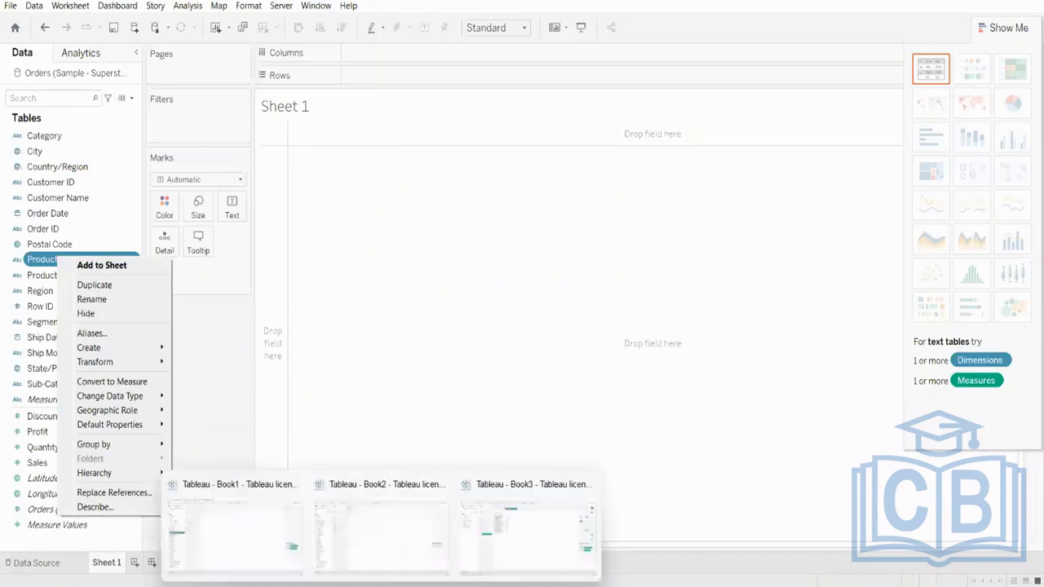
click(490, 539)
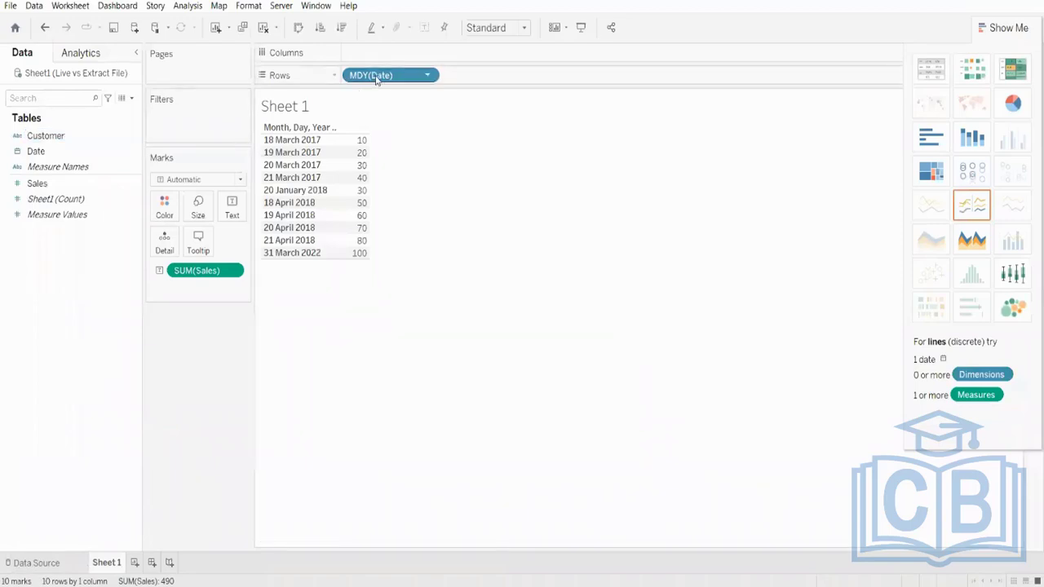
right_click(63, 152)
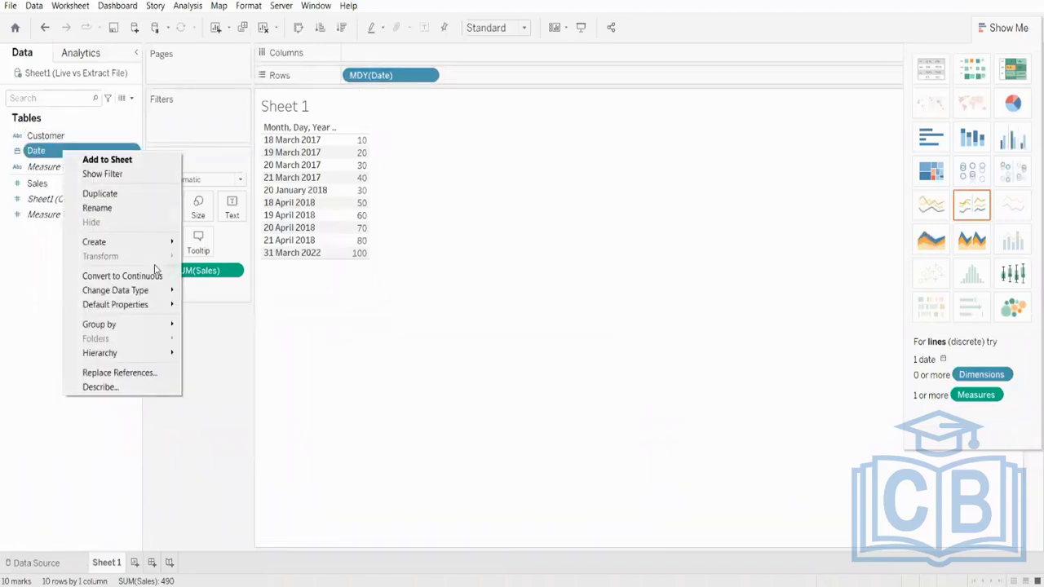
mouse_move(155, 290)
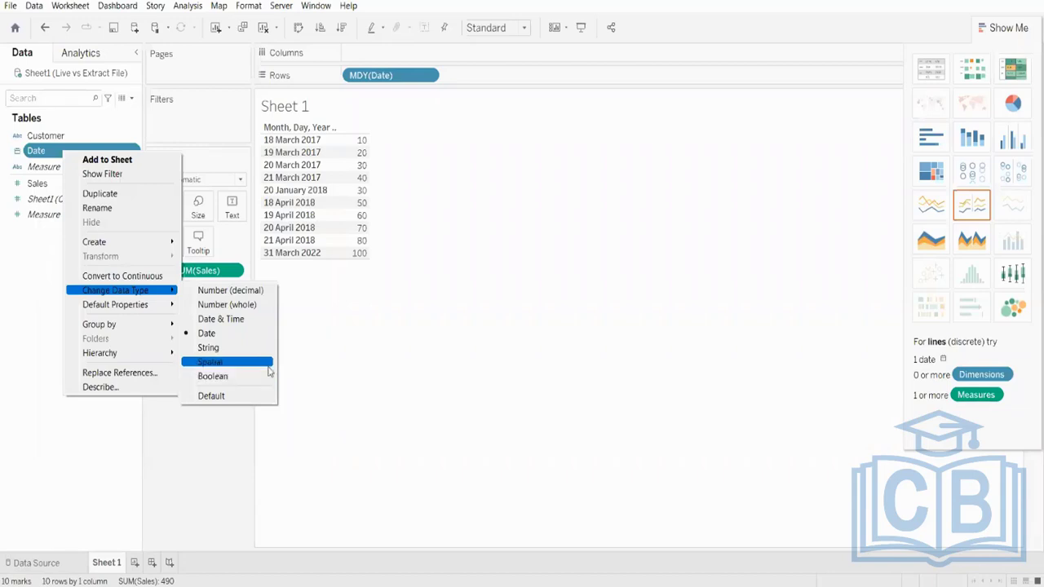
click(409, 312)
Review the options for a date header in the table and the additional date levels offered for the Date field on Rows
right_click(291, 169)
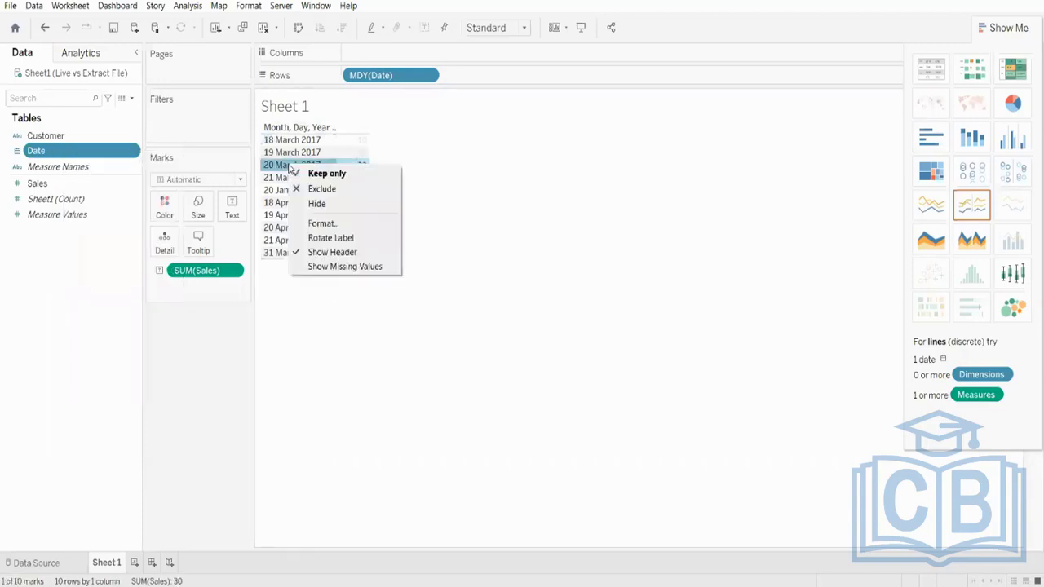
right_click(366, 75)
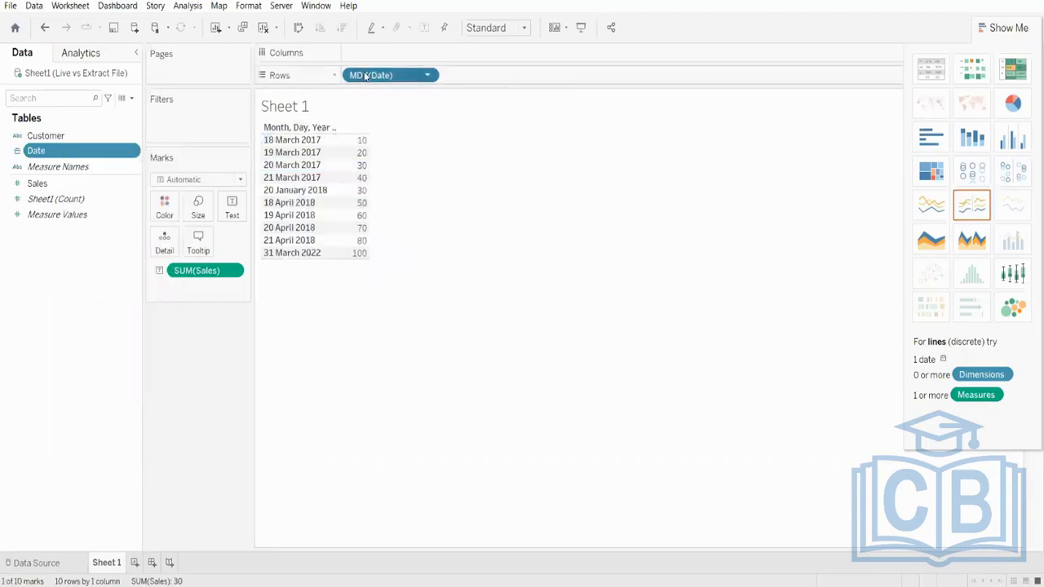
right_click(366, 75)
mouse_move(442, 316)
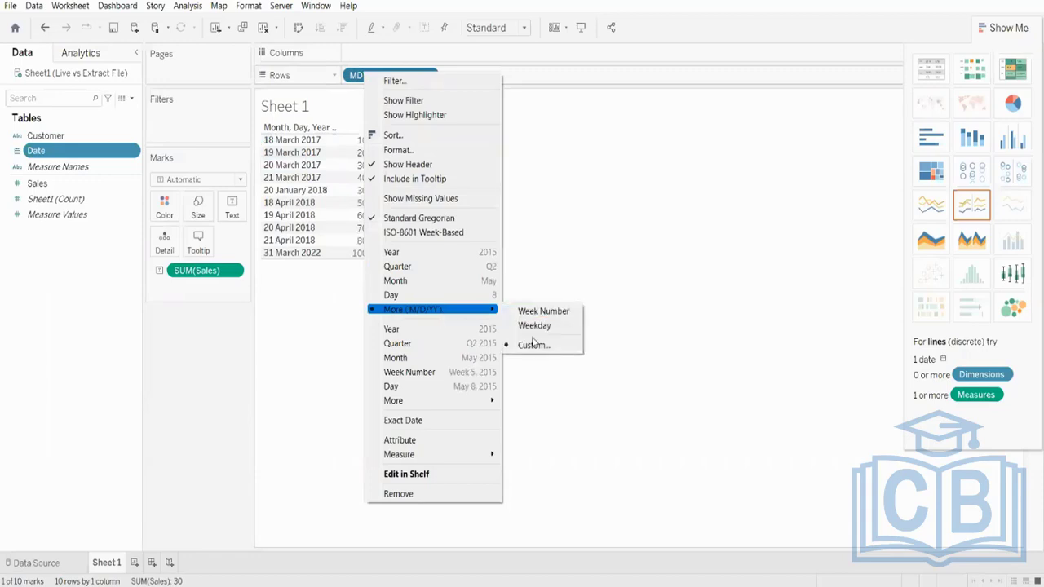
click(532, 345)
right_click(372, 78)
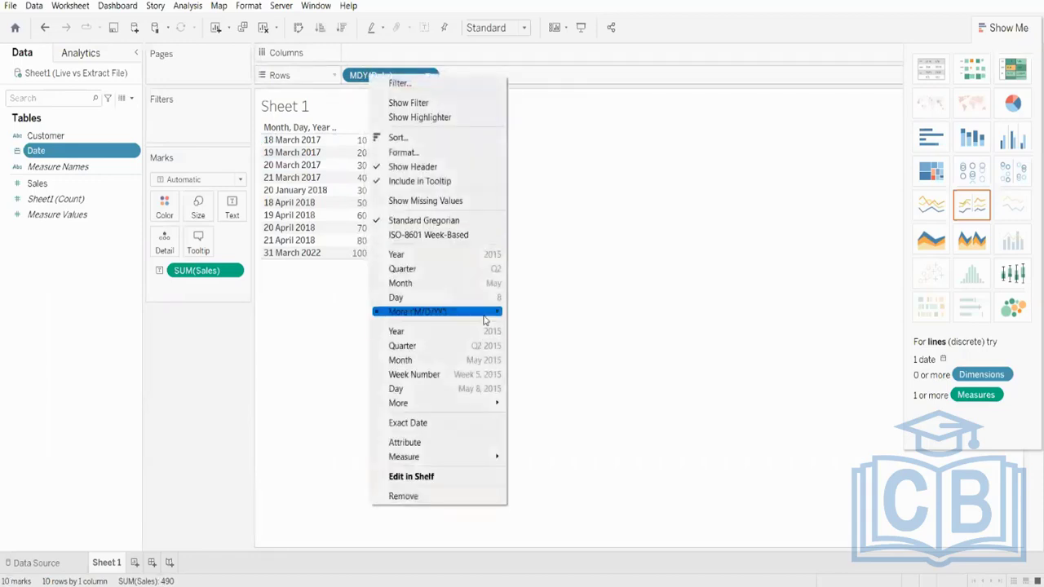
mouse_move(488, 315)
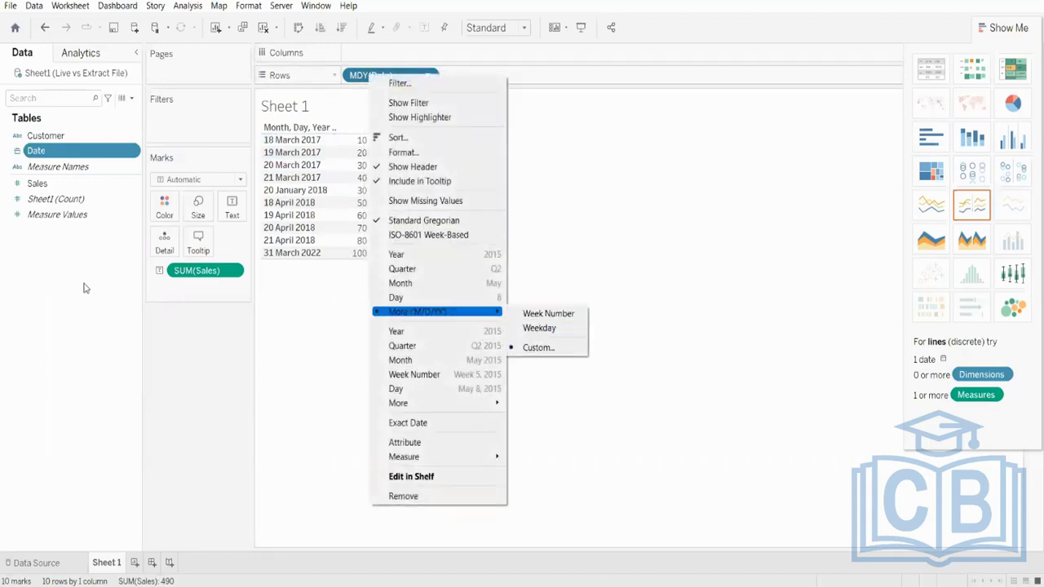
click(225, 363)
Add the Customer field to Rows after Date, staying in the Book3 workbook
drag(38, 144, 533, 88)
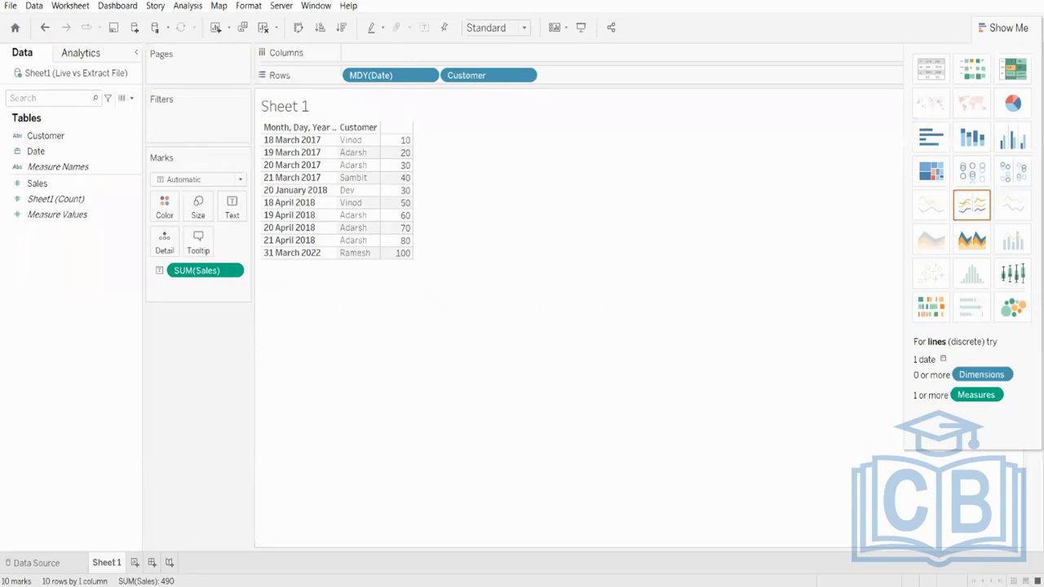
click(381, 586)
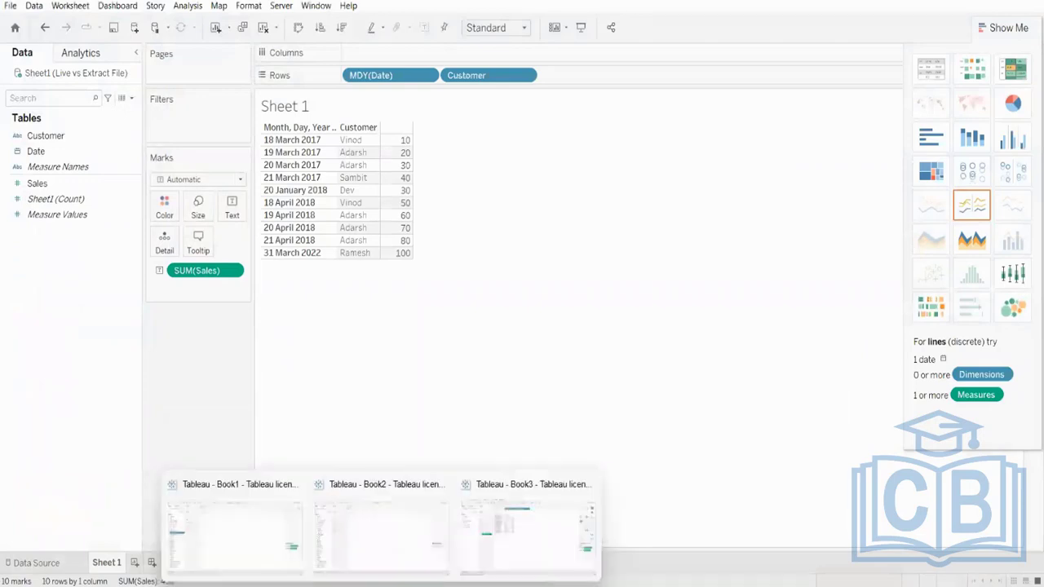
click(498, 527)
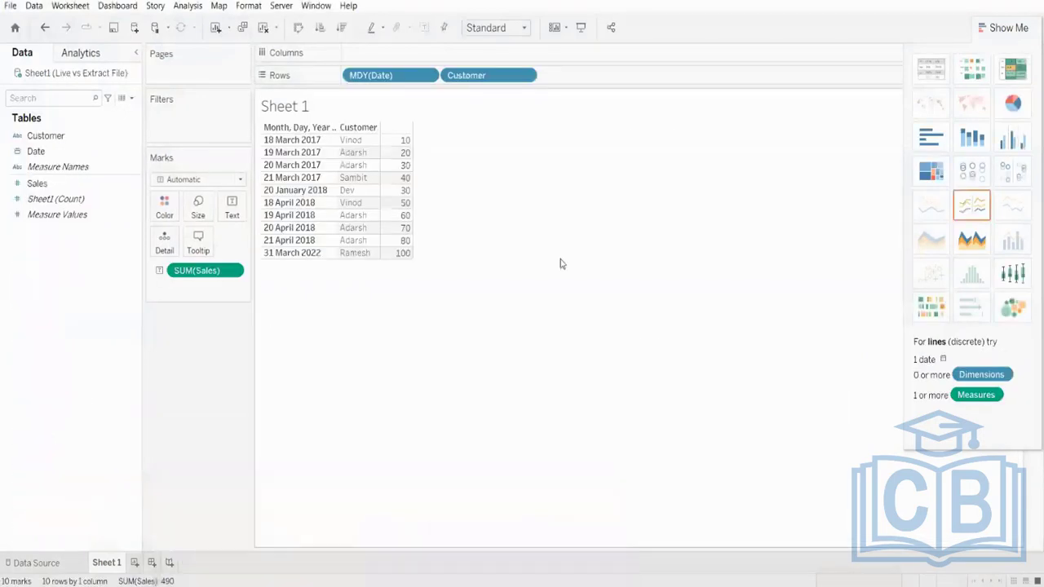
Review the data commands and the options available for the Sheet1 (Live vs Extract File) data source
click(35, 8)
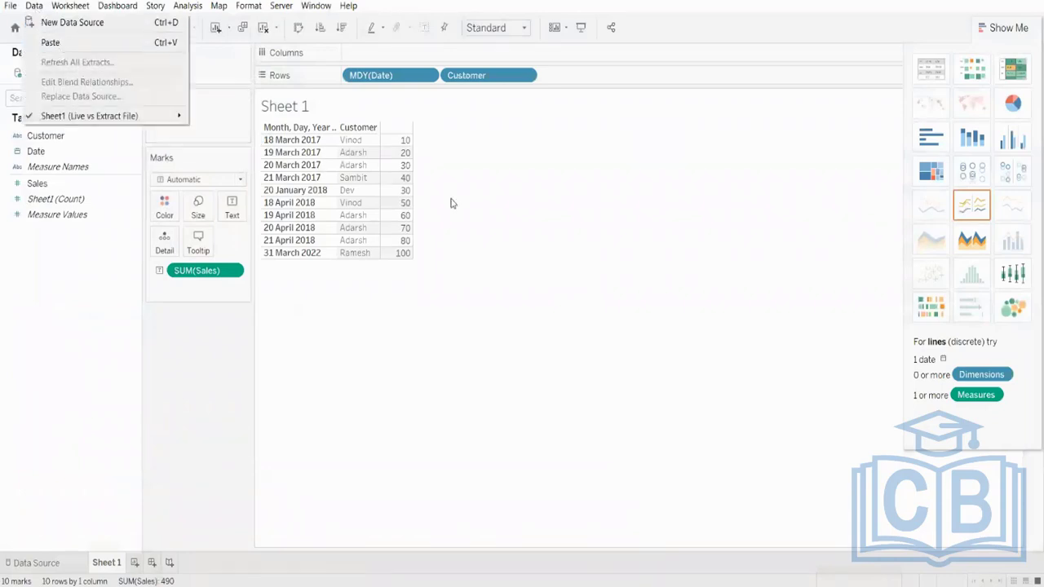
click(482, 214)
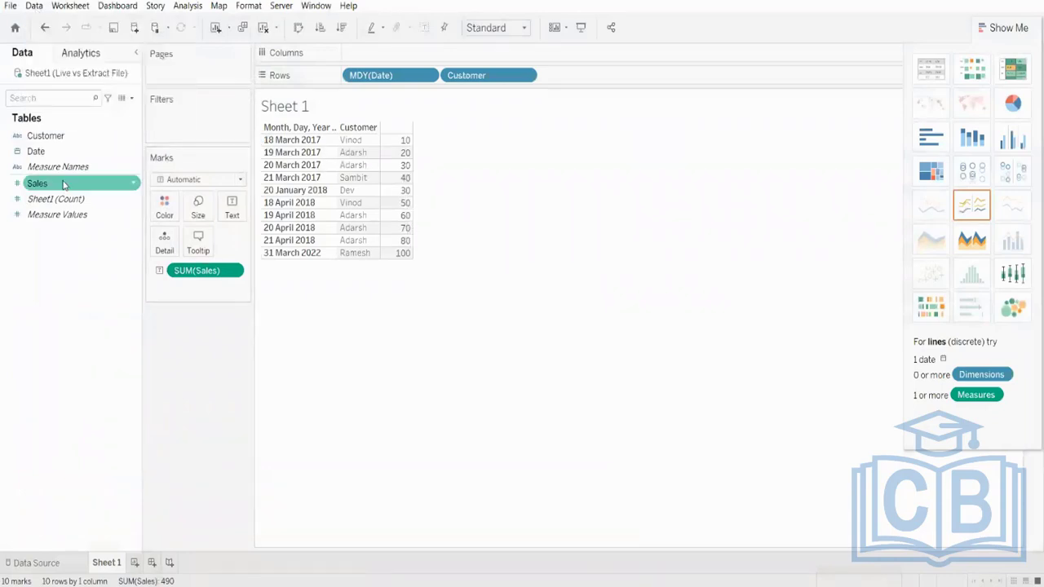
right_click(29, 75)
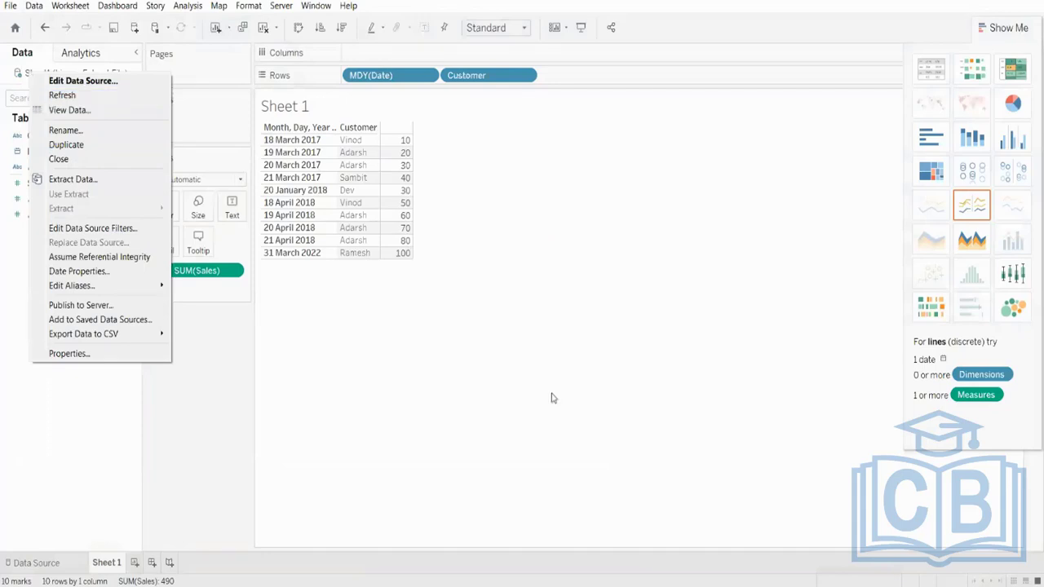
click(526, 402)
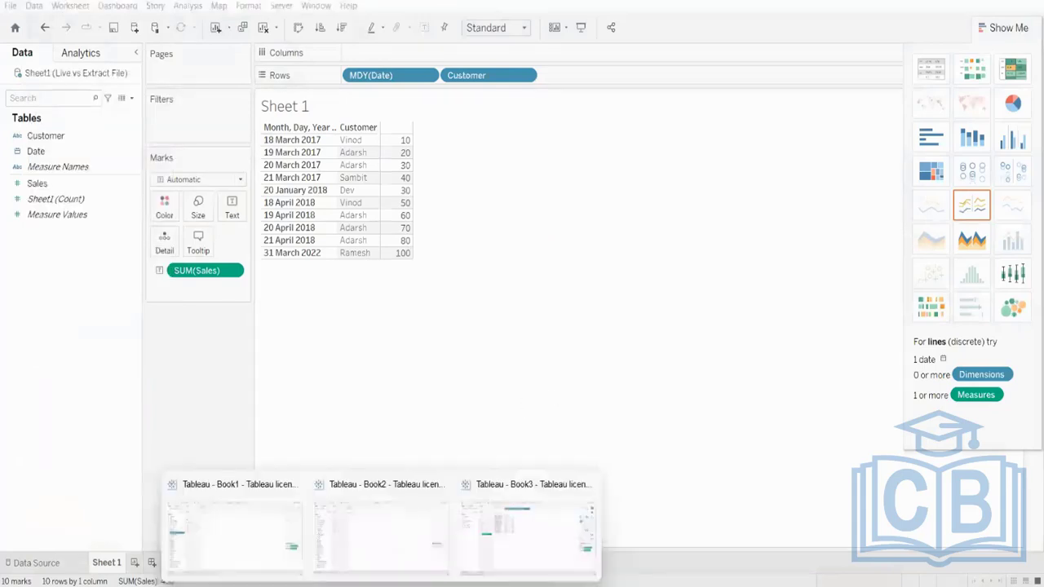
Switch to the Book1 workbook and inspect the Orders table's information and options on the data source page
mouse_move(287, 535)
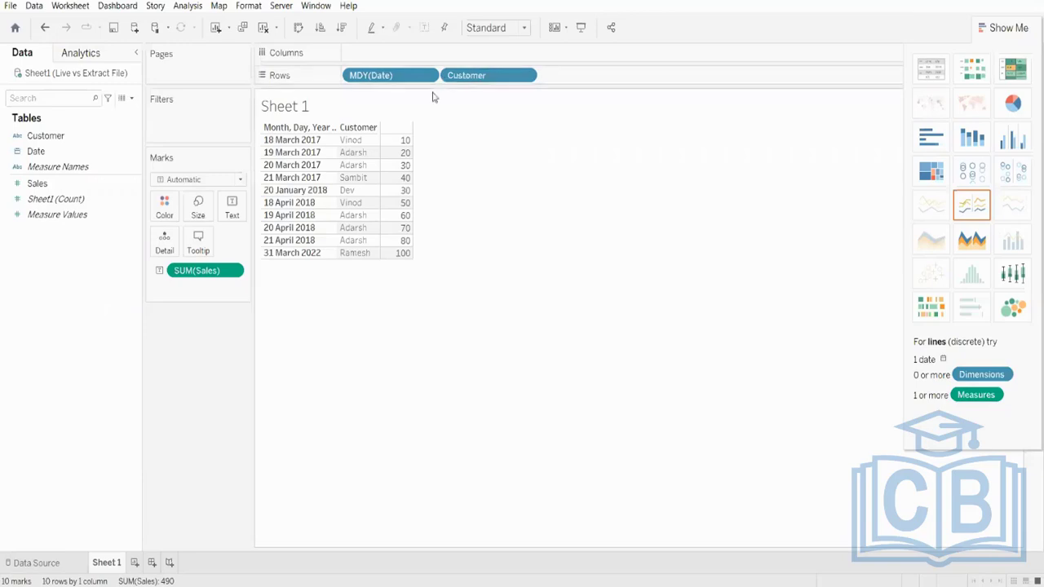
mouse_move(387, 581)
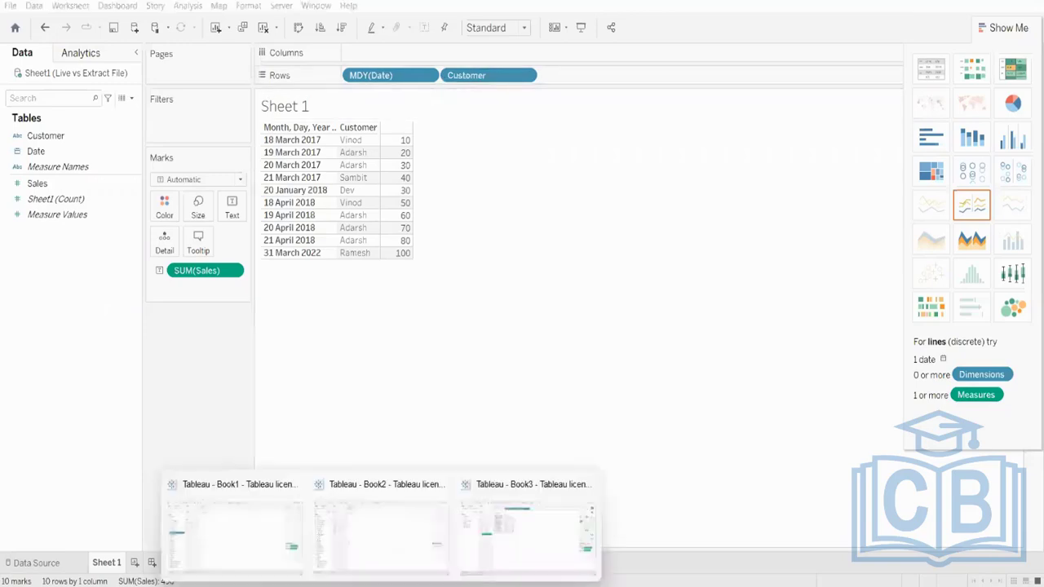
click(383, 555)
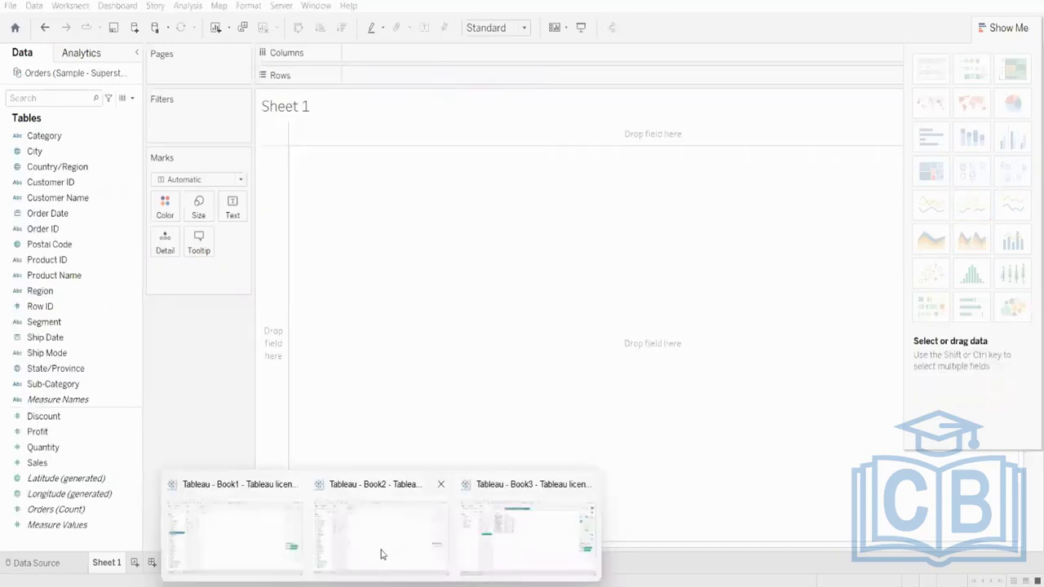
click(294, 538)
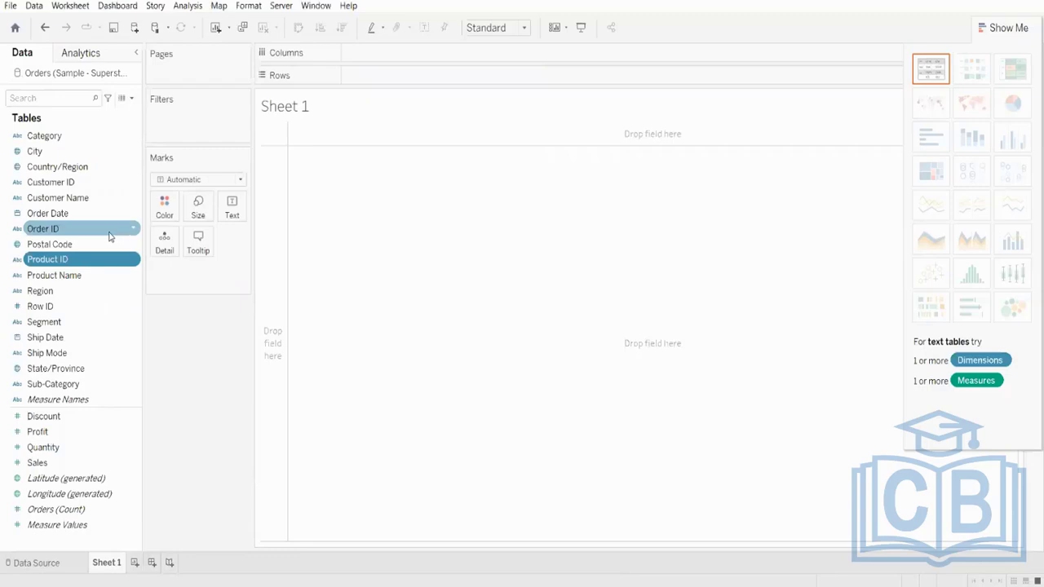
click(36, 562)
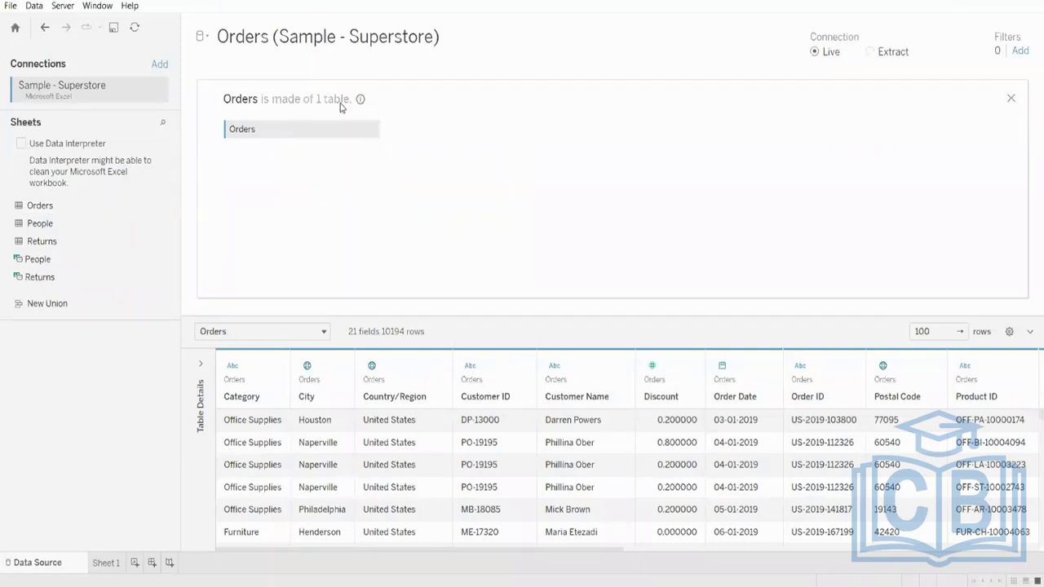
mouse_move(363, 104)
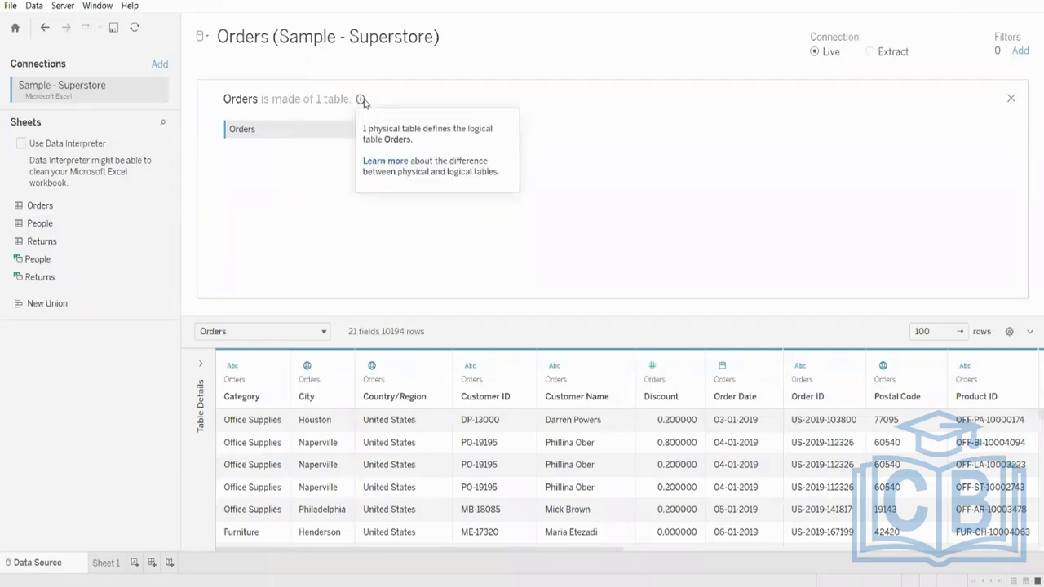
right_click(247, 127)
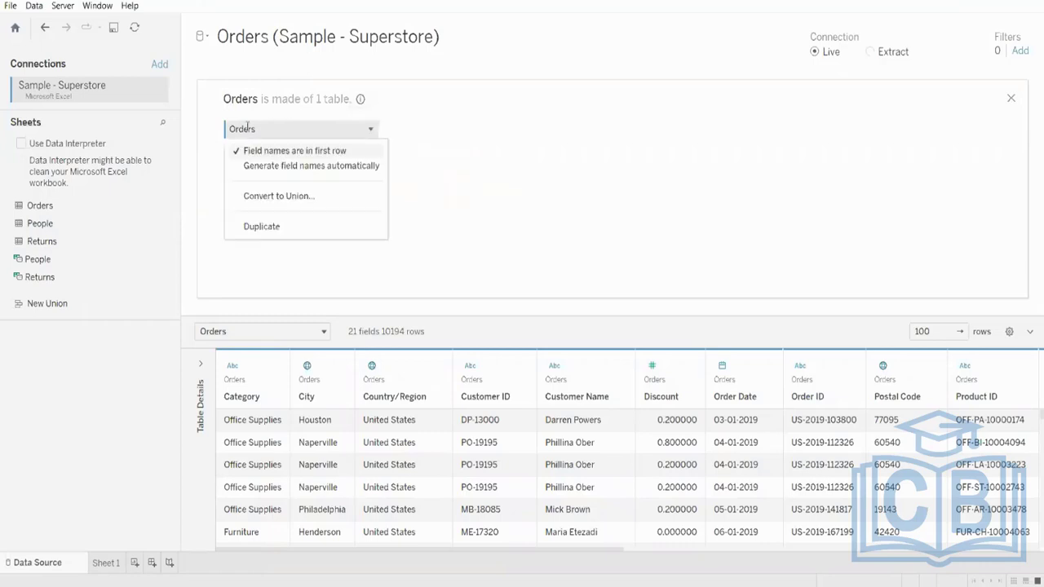
click(478, 163)
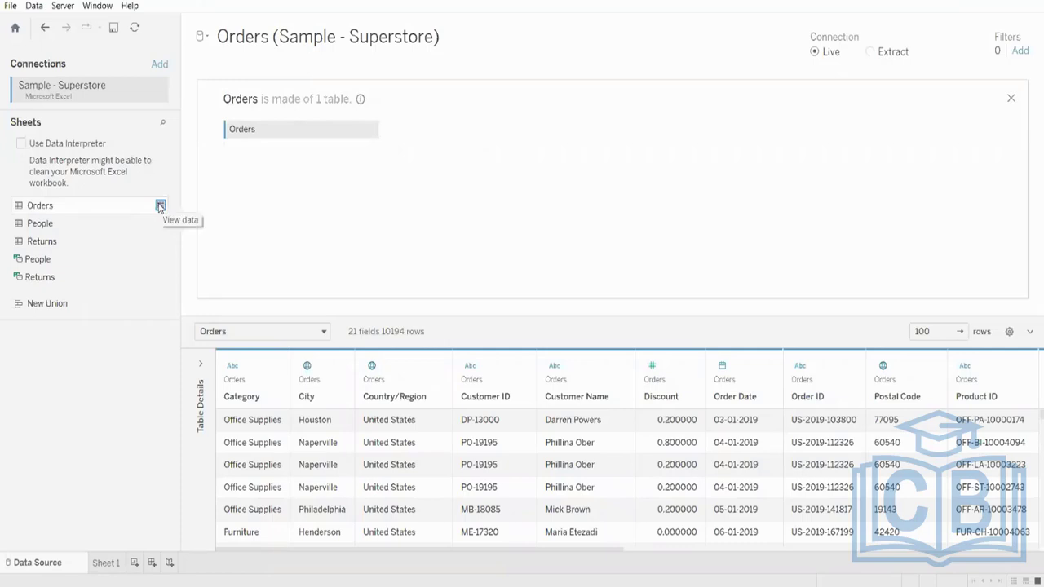
View the Orders sheet's full data in an enlarged window, browse its rows, and close the window
click(161, 205)
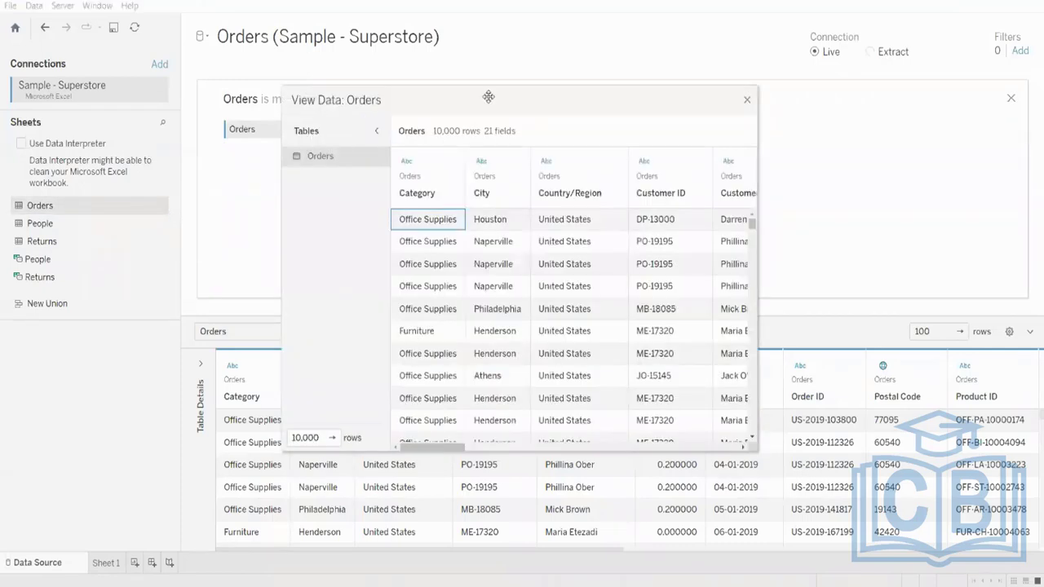
drag(490, 97, 367, 56)
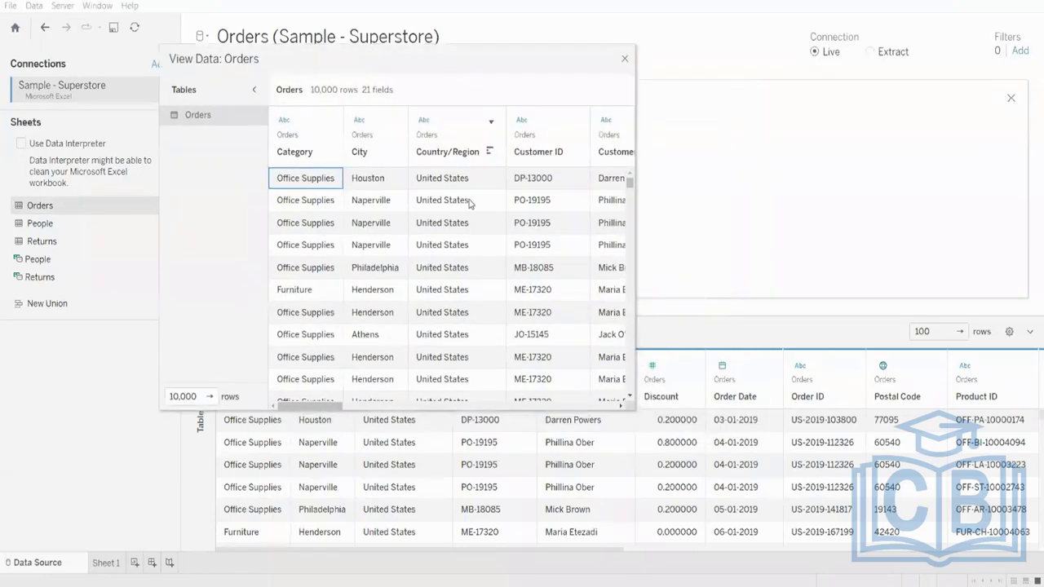
drag(634, 406, 938, 411)
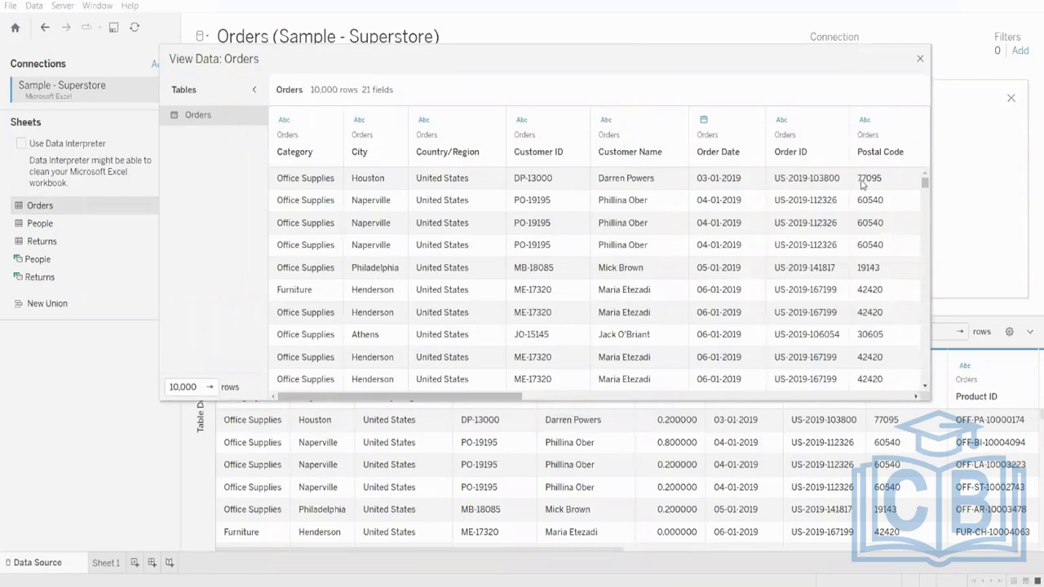
scroll(829, 239, down, 1)
scroll(829, 239, down, 10)
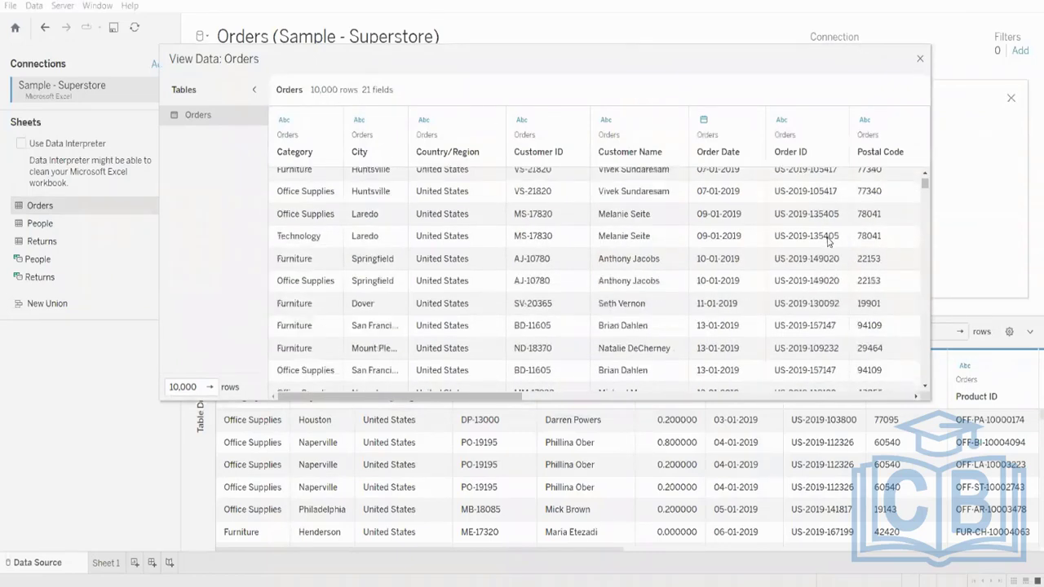
scroll(828, 239, down, 10)
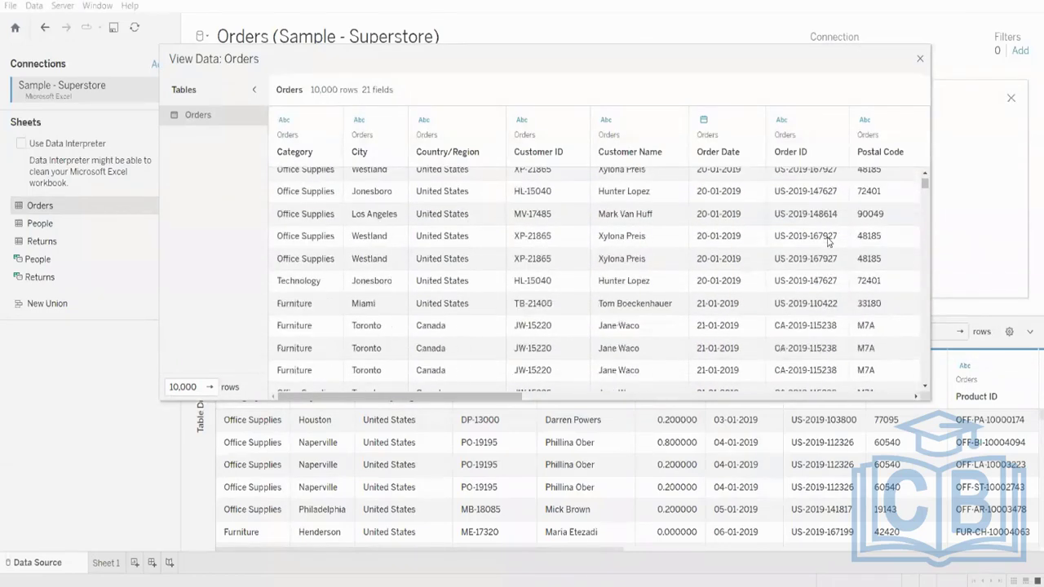
scroll(828, 239, up, 15)
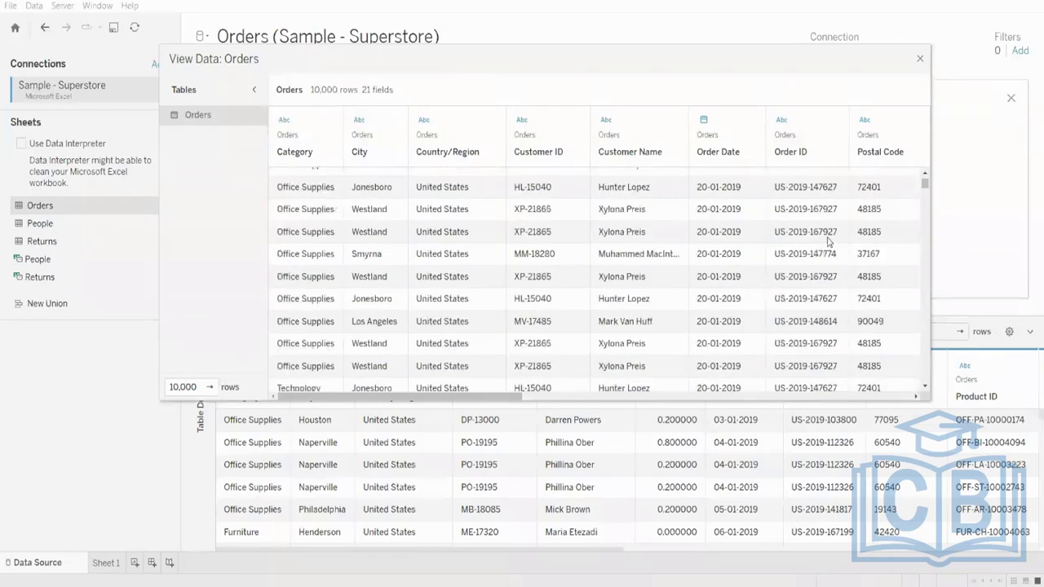
click(920, 60)
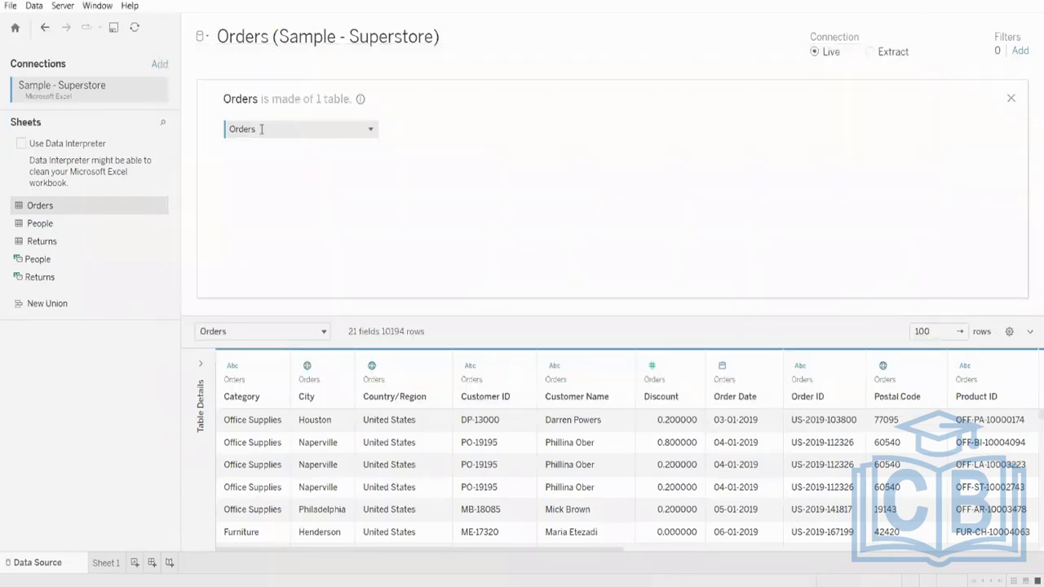
Check the Orders table's options in its physical layer, and remove the Orders table from the data source canvas
click(234, 128)
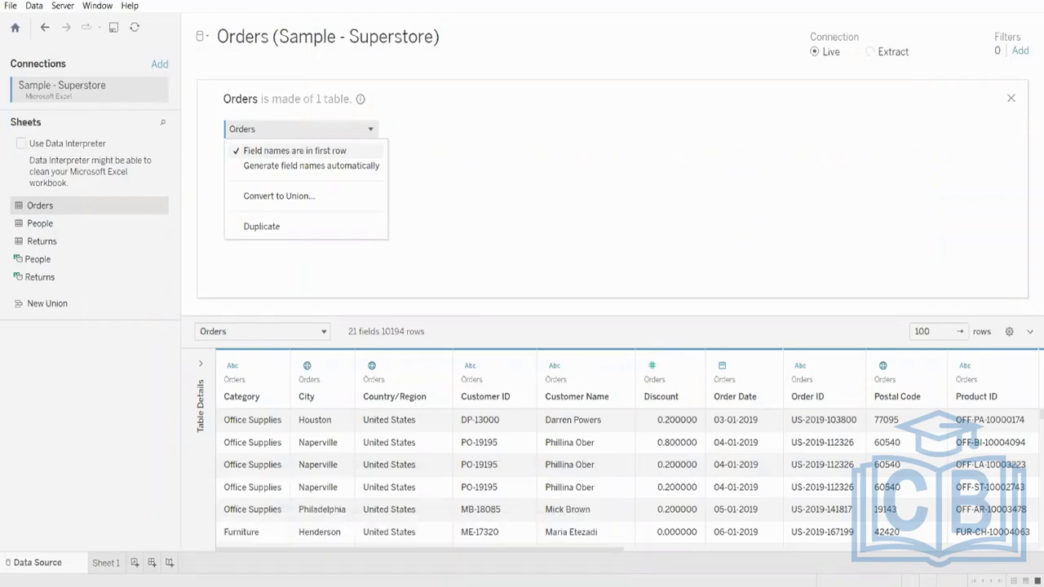
click(389, 537)
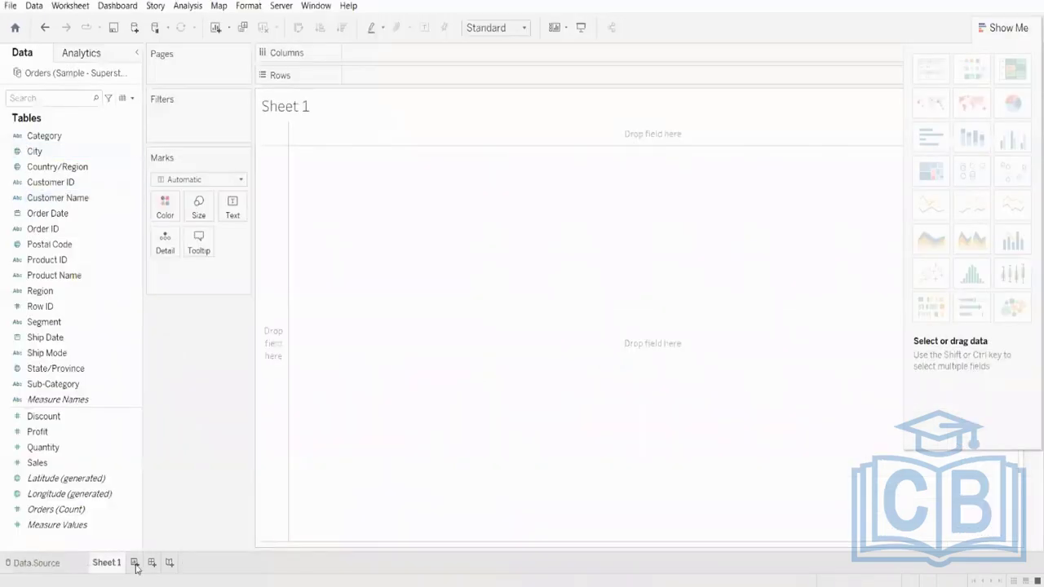
click(34, 564)
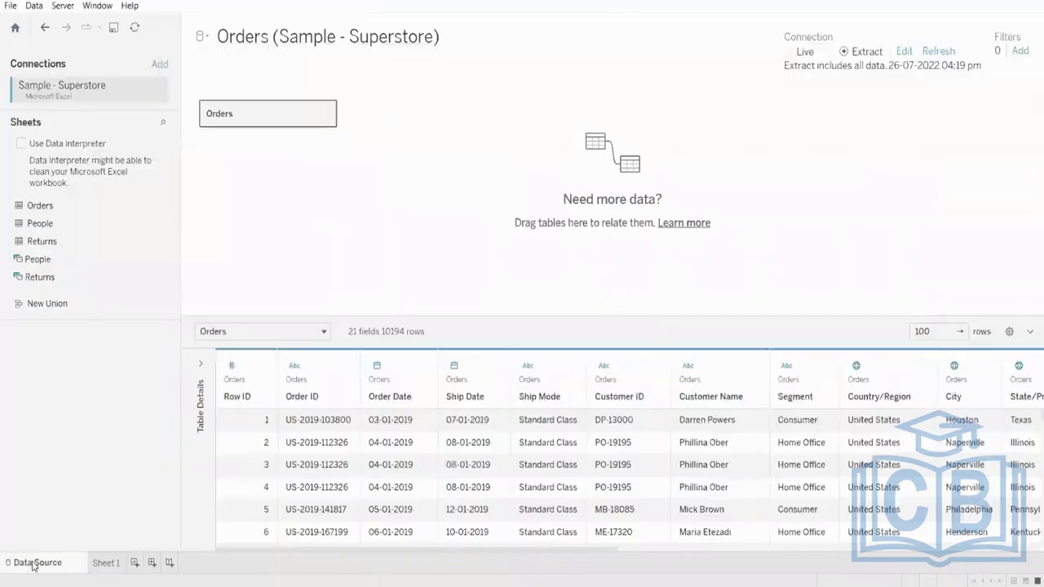
click(325, 113)
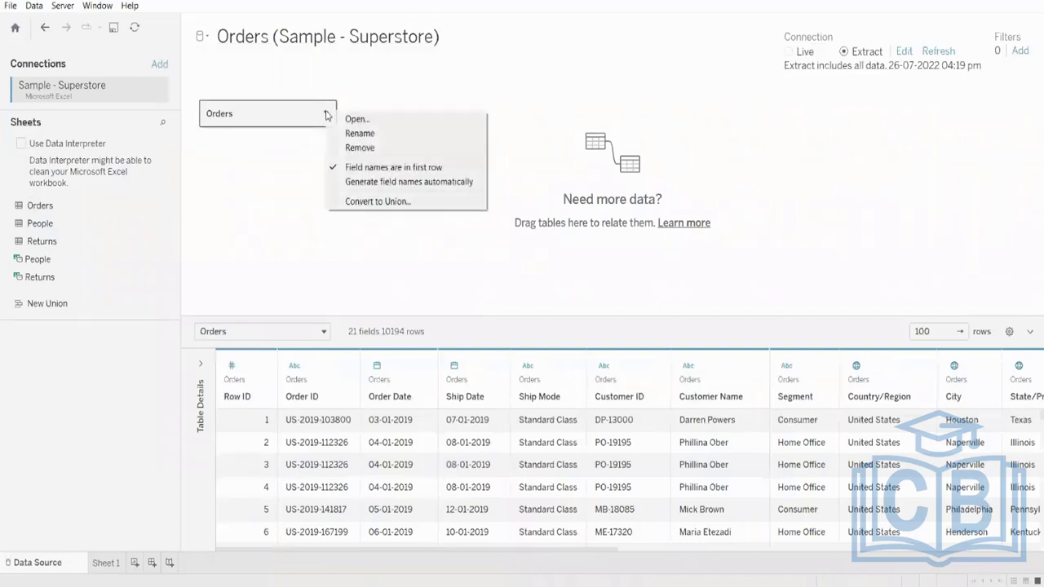
click(360, 147)
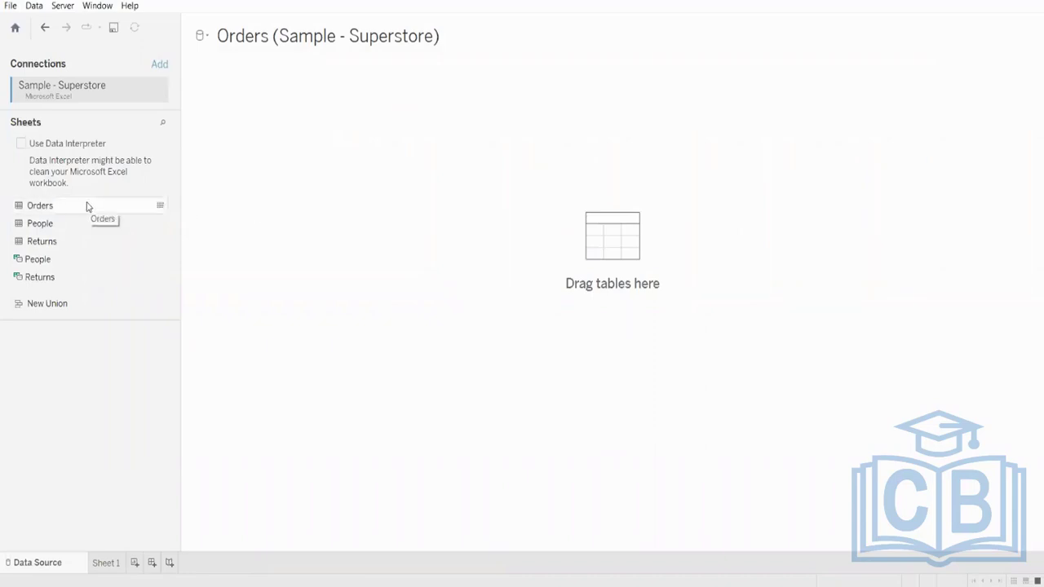
View the Orders sheet's full data, widen the data window, and browse the rows
click(161, 207)
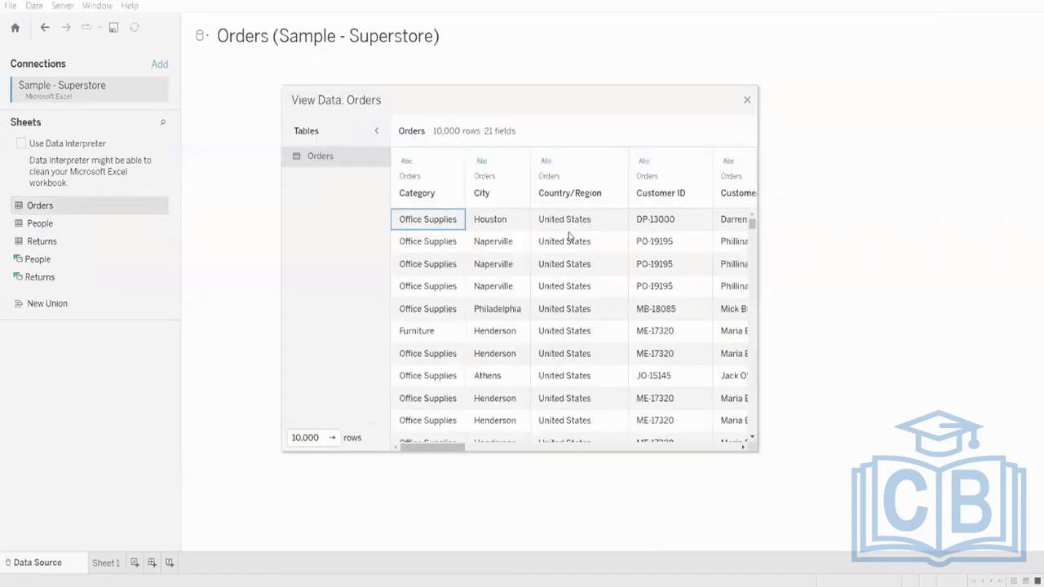
click(758, 449)
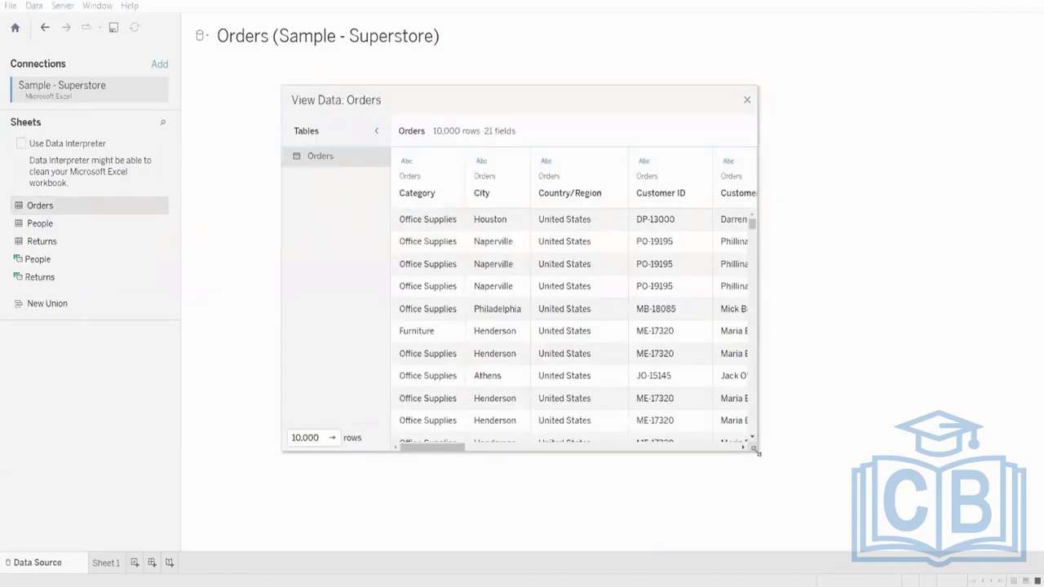
drag(758, 452, 1030, 456)
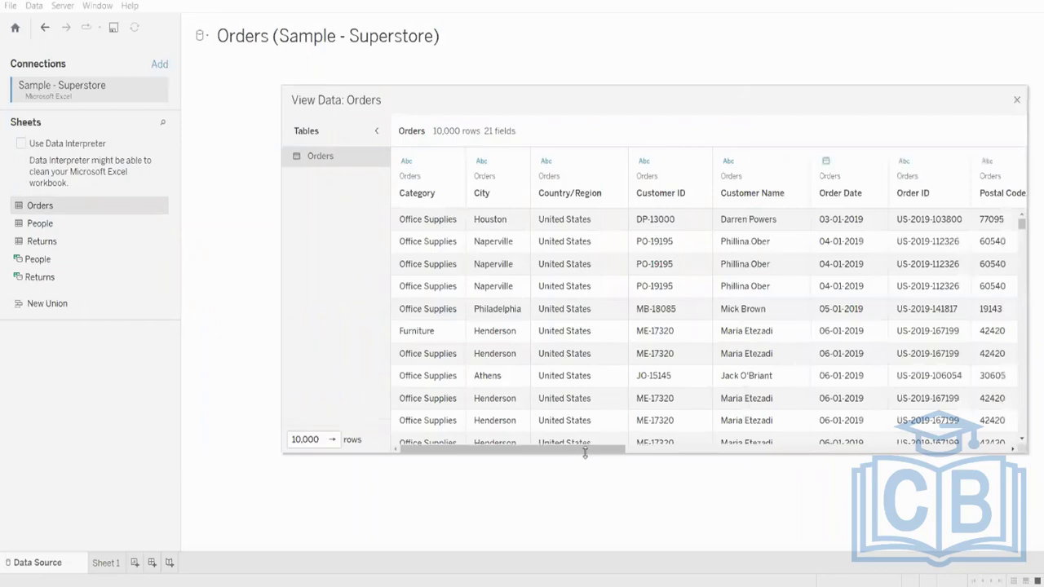
drag(584, 450, 541, 454)
scroll(610, 278, down, 10)
scroll(609, 278, down, 3)
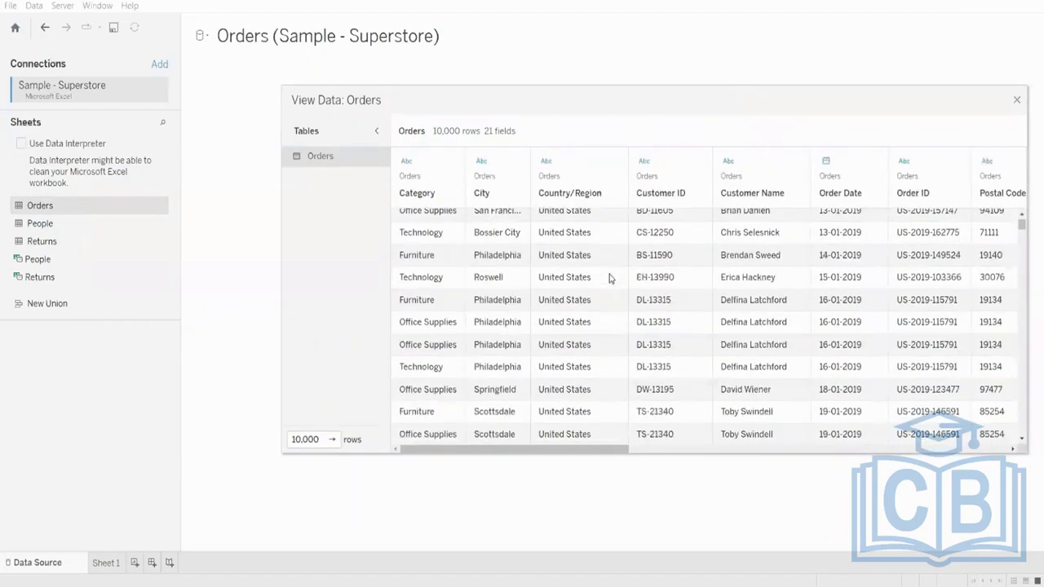
Browse the remaining Orders columns through Sales, checking the product, sub-category and discount values, and close the data window
drag(551, 445, 644, 445)
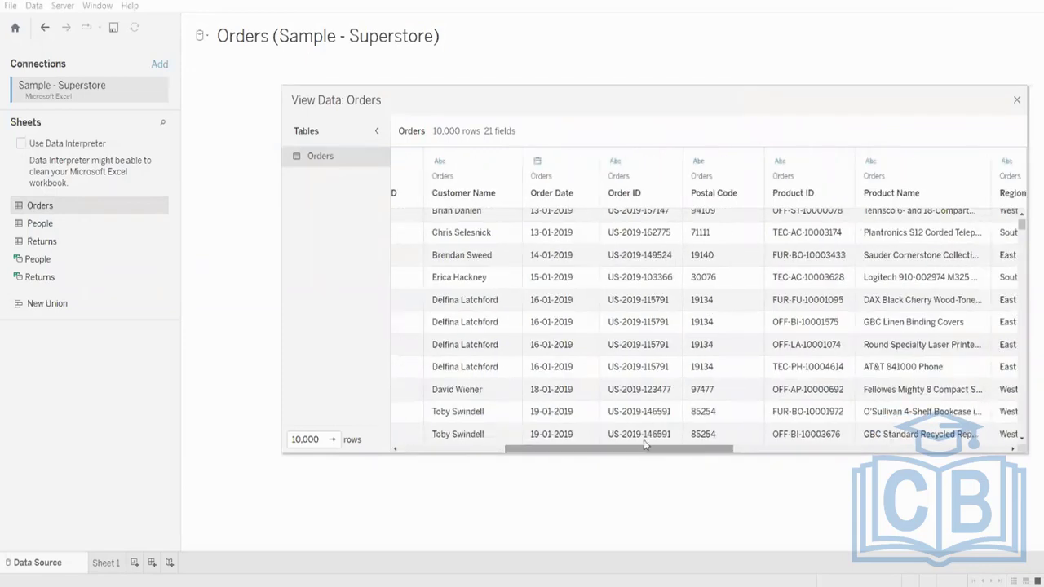
click(572, 275)
click(758, 281)
click(771, 283)
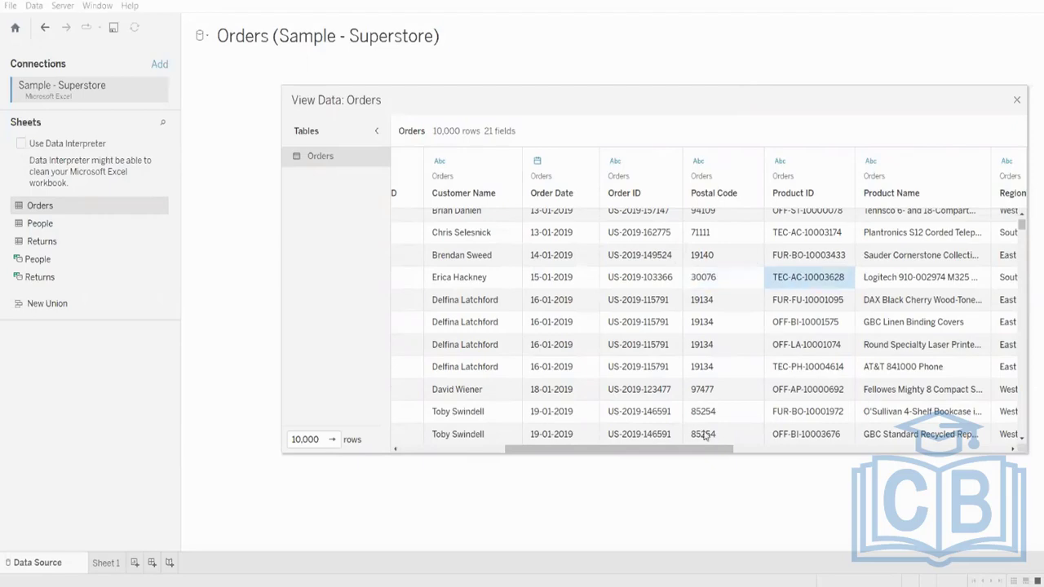
drag(698, 447, 879, 447)
click(931, 320)
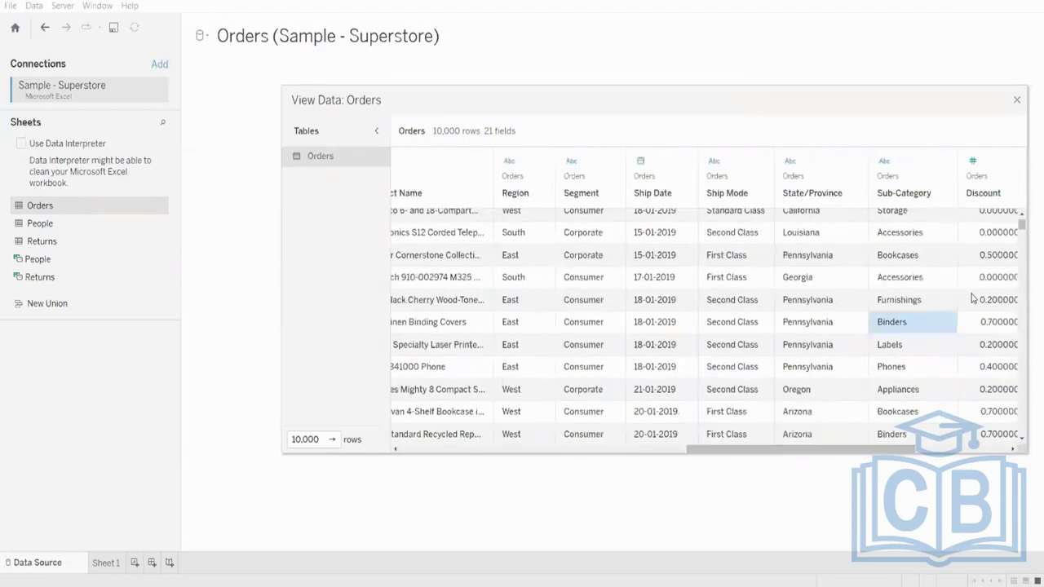
click(971, 299)
click(982, 321)
drag(821, 448, 989, 445)
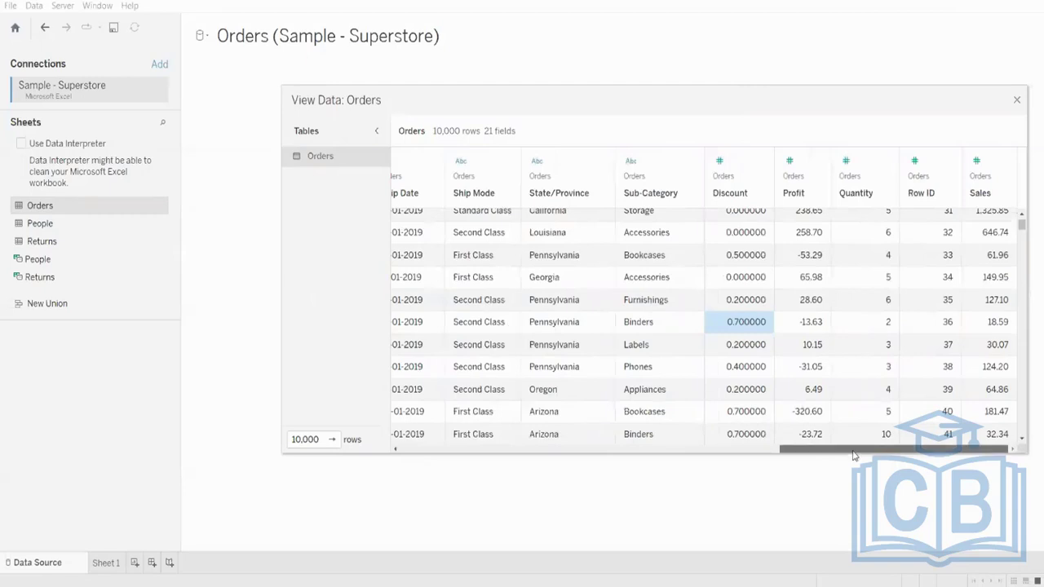
drag(854, 450, 474, 448)
click(1018, 100)
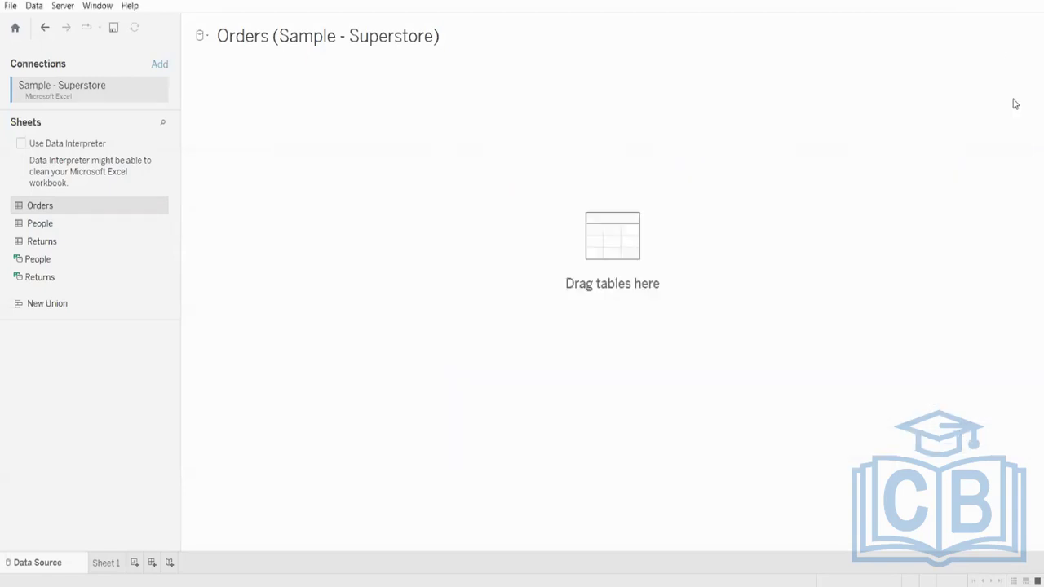
Add the Orders table to the empty canvas with its table details collapsed, and open its physical layer
drag(72, 207, 800, 114)
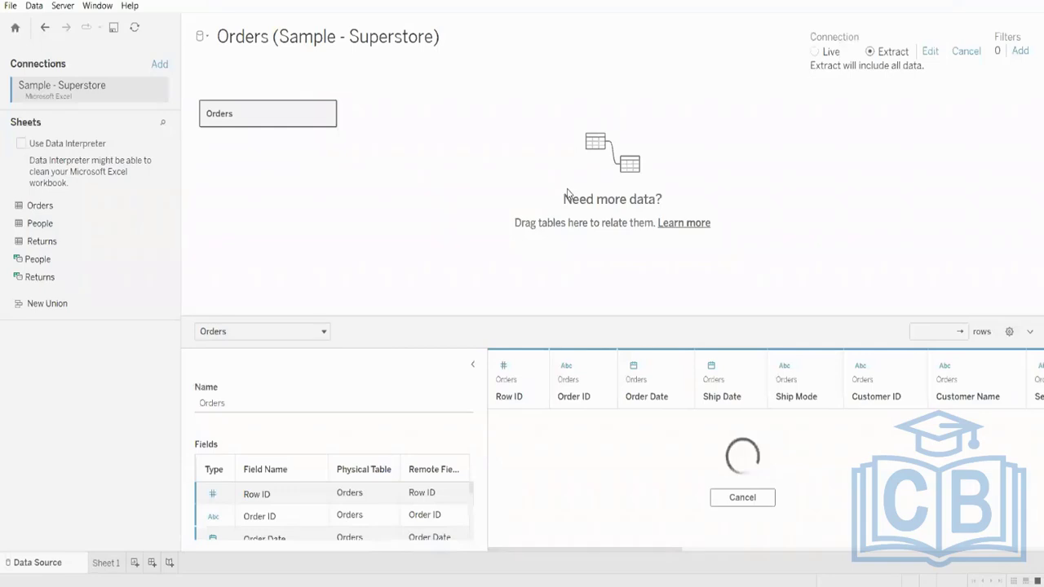
click(472, 363)
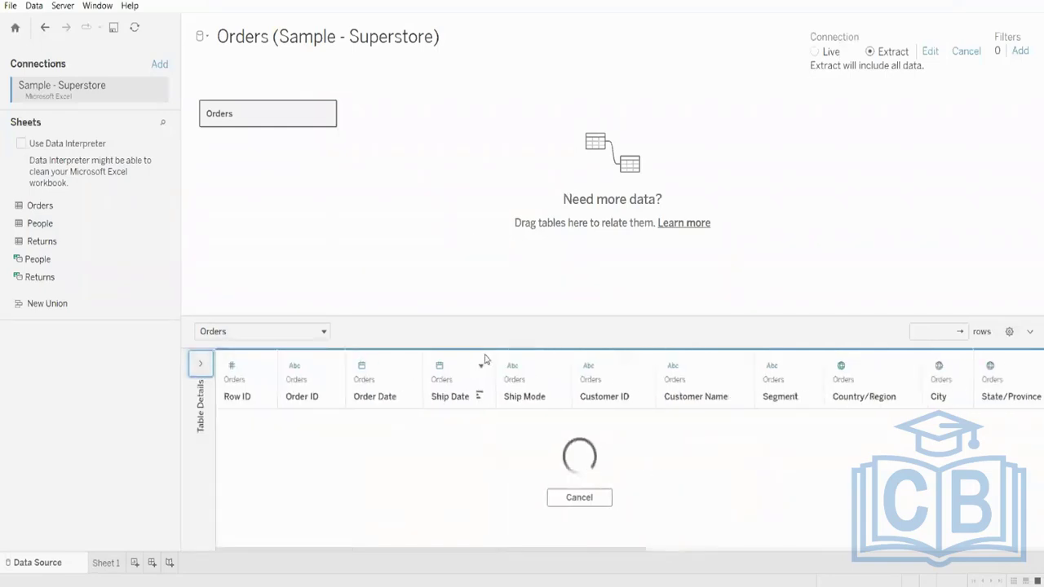
double_click(253, 116)
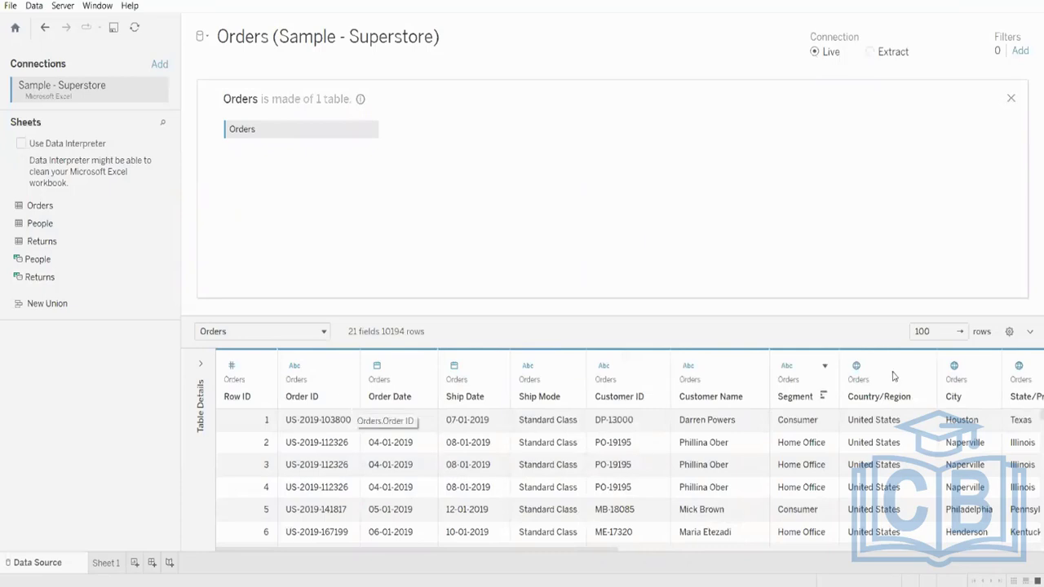
Limit the Orders data preview to 10 rows and look through them
click(935, 331)
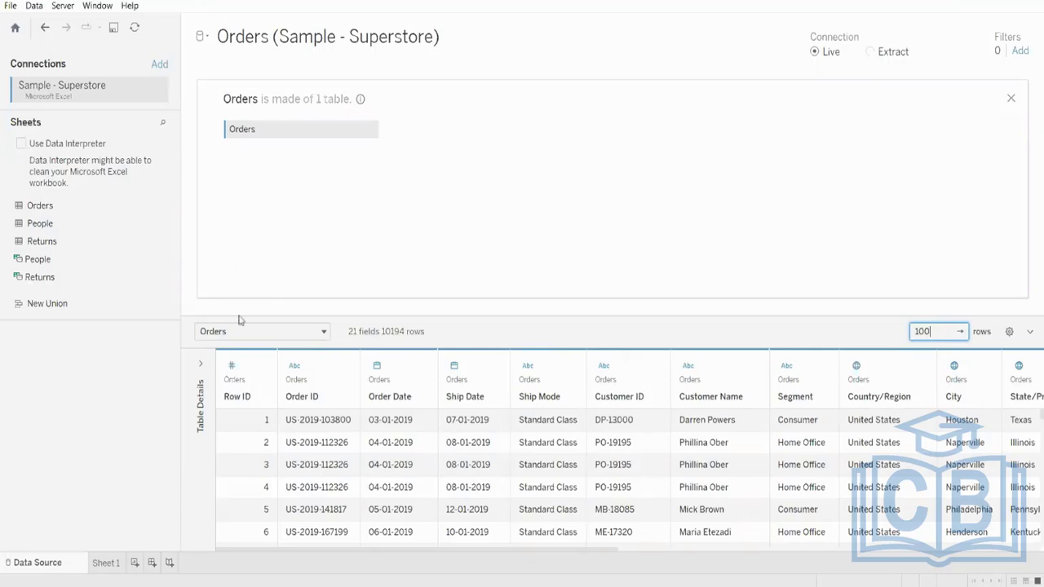
scroll(759, 457, down, 5)
scroll(765, 466, down, 2)
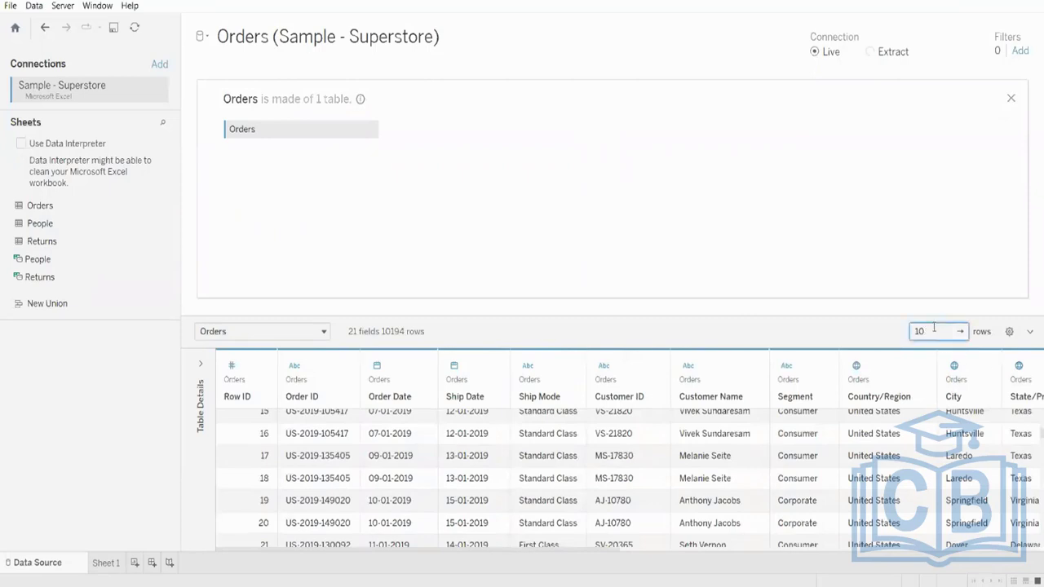
key(Return)
scroll(490, 519, down, 3)
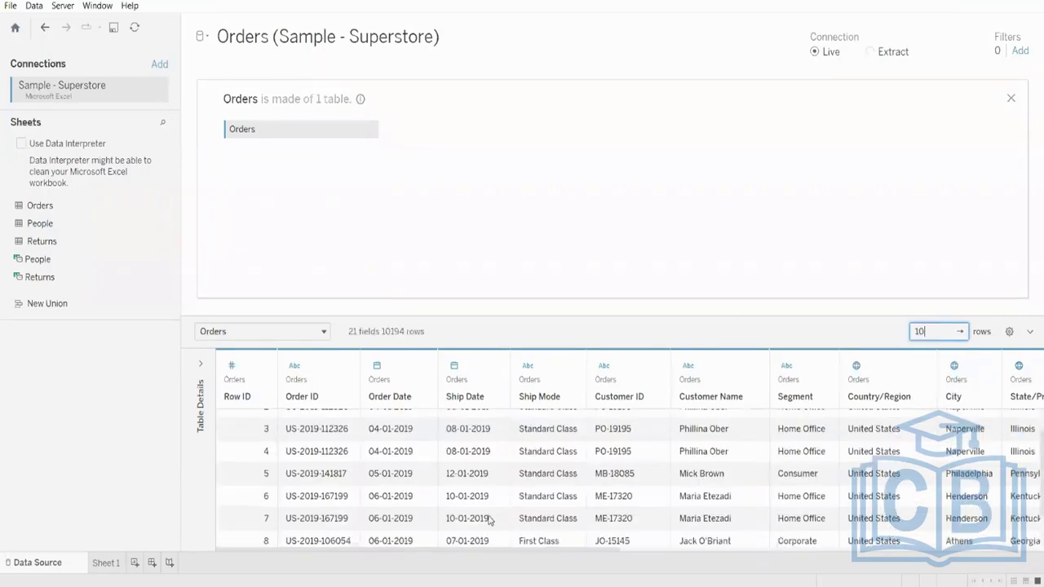
scroll(467, 514, up, 3)
scroll(467, 514, down, 3)
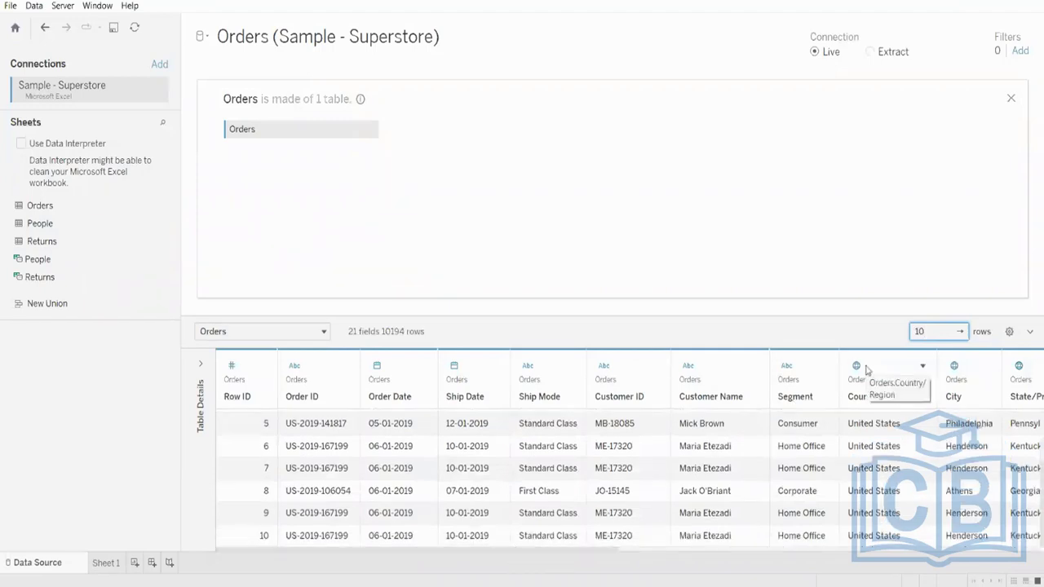
Set the Orders data preview to show 10000 rows
key(BackSpace)
key(BackSpace)
text(60000)
key(Return)
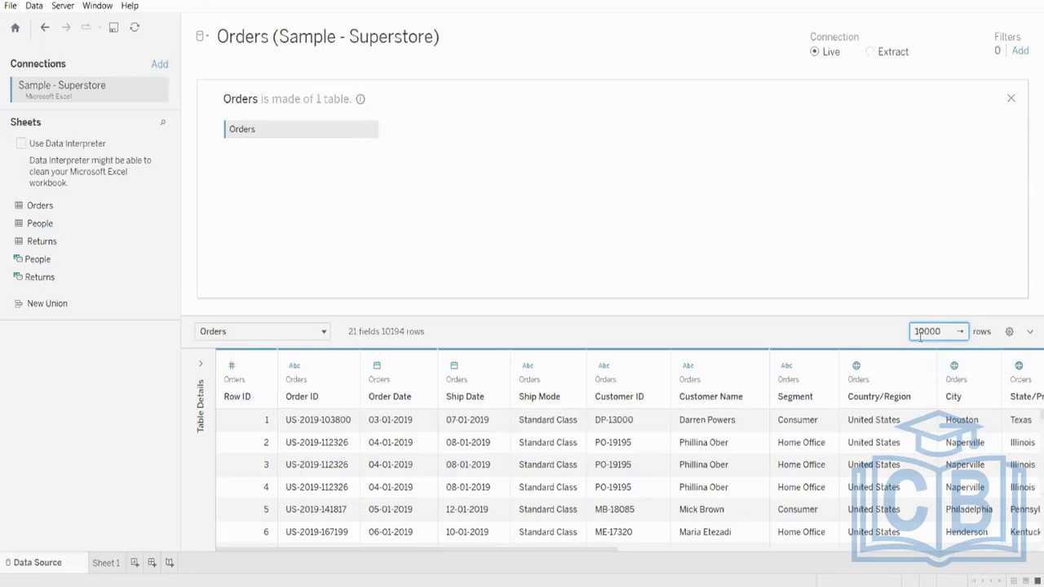
drag(937, 325, 901, 341)
click(864, 275)
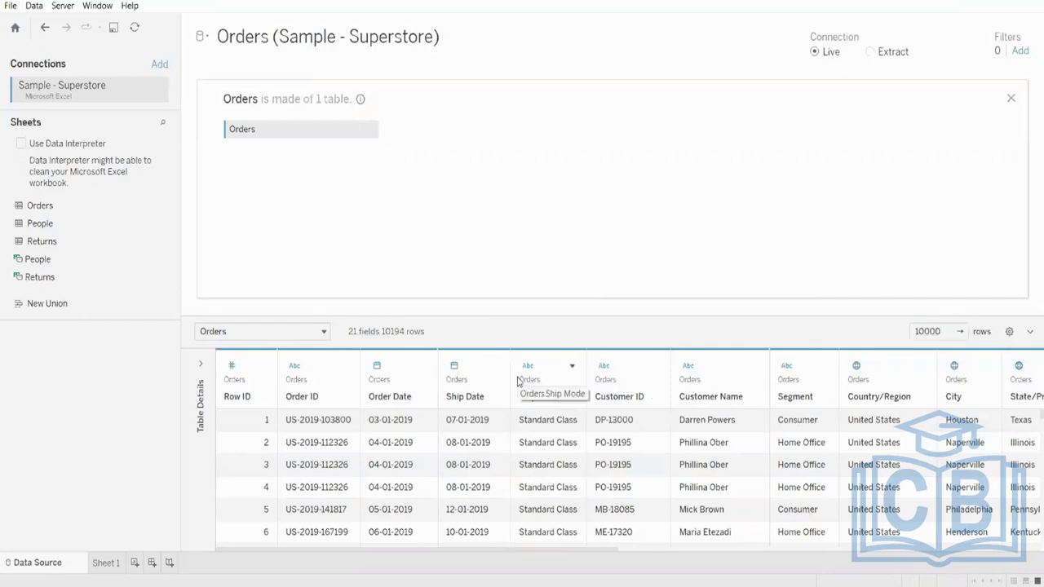
Hide the Ship Mode and Customer ID fields in the Orders data preview
click(572, 368)
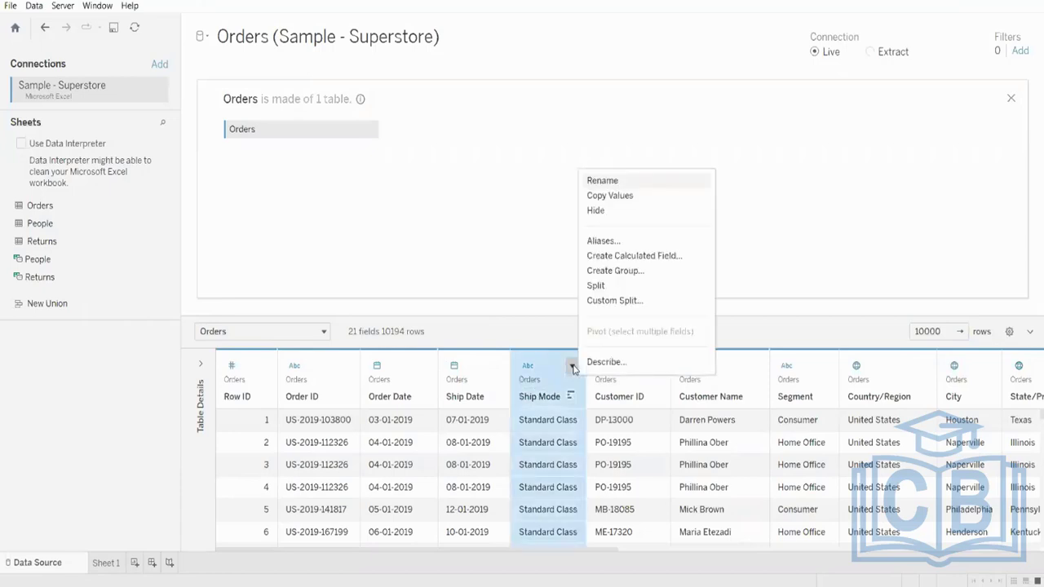
click(596, 211)
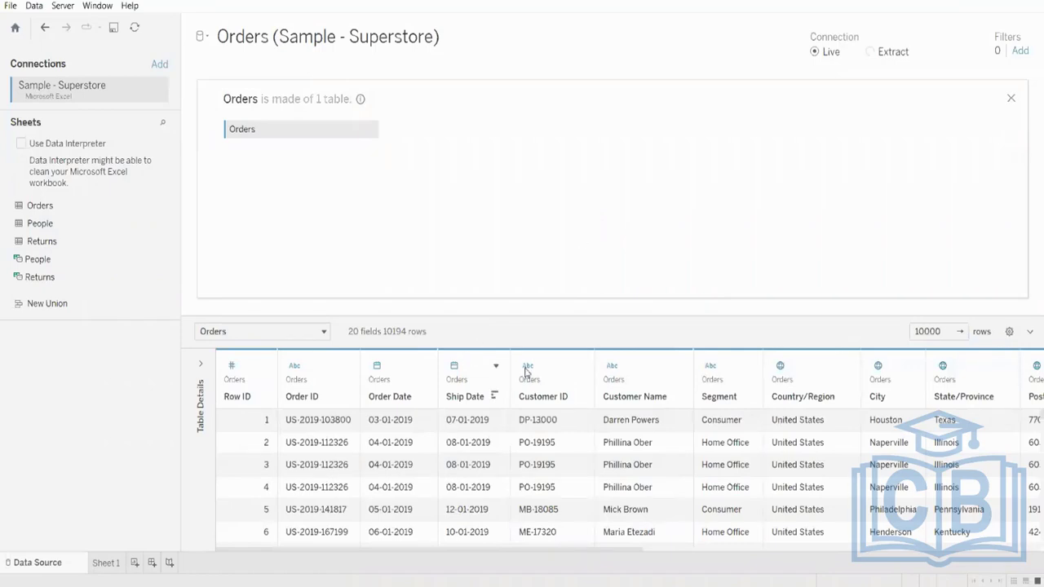
right_click(571, 387)
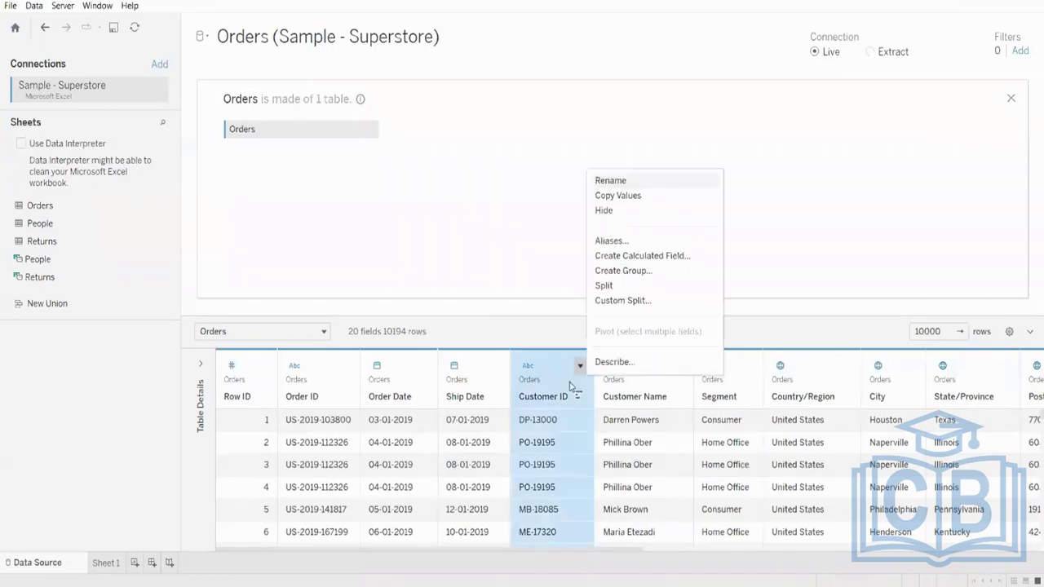
click(604, 211)
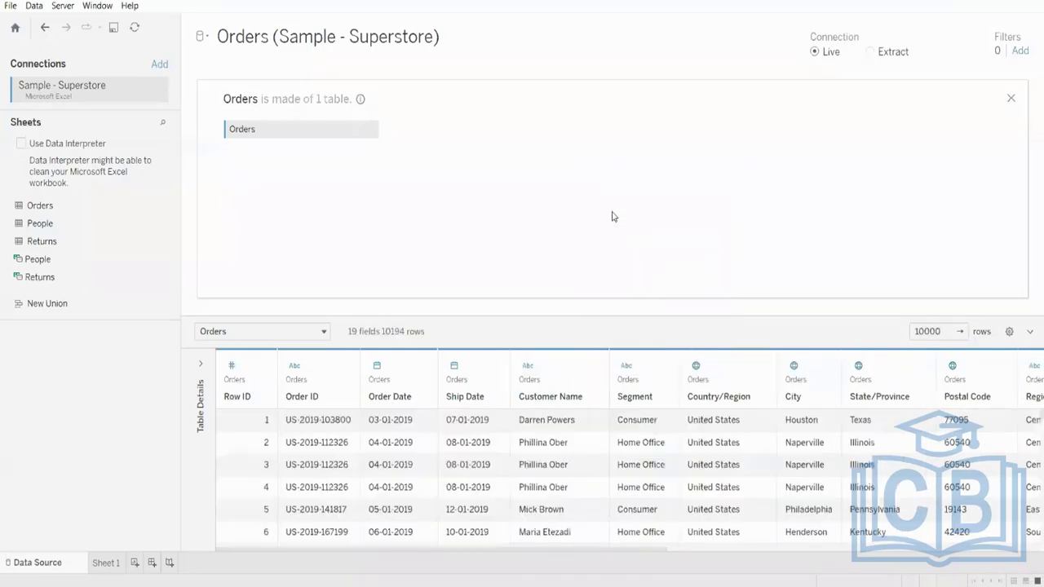
Check the Row ID field's options, and collapse and re-expand the data preview
click(261, 372)
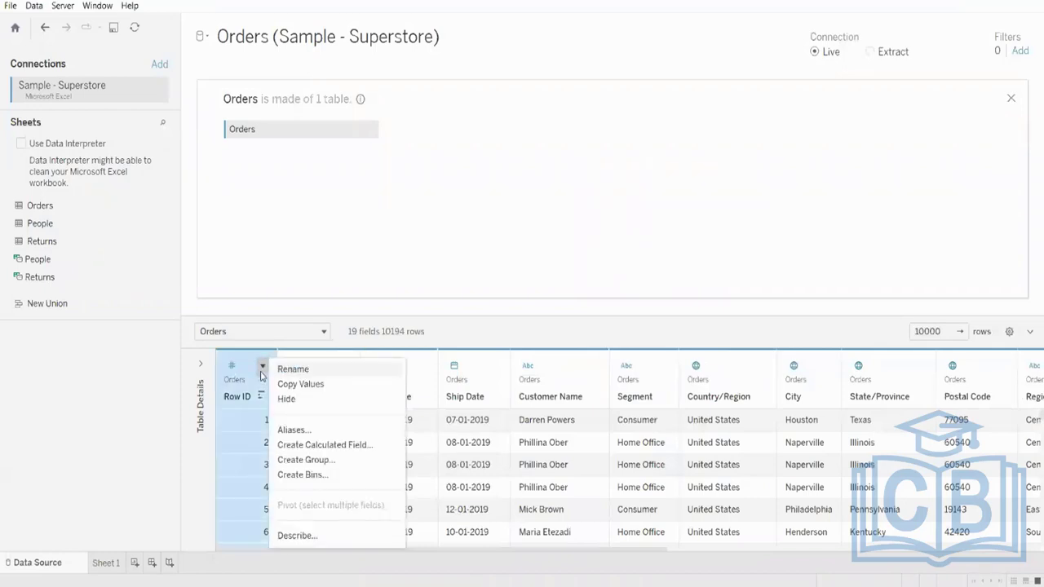
click(1029, 332)
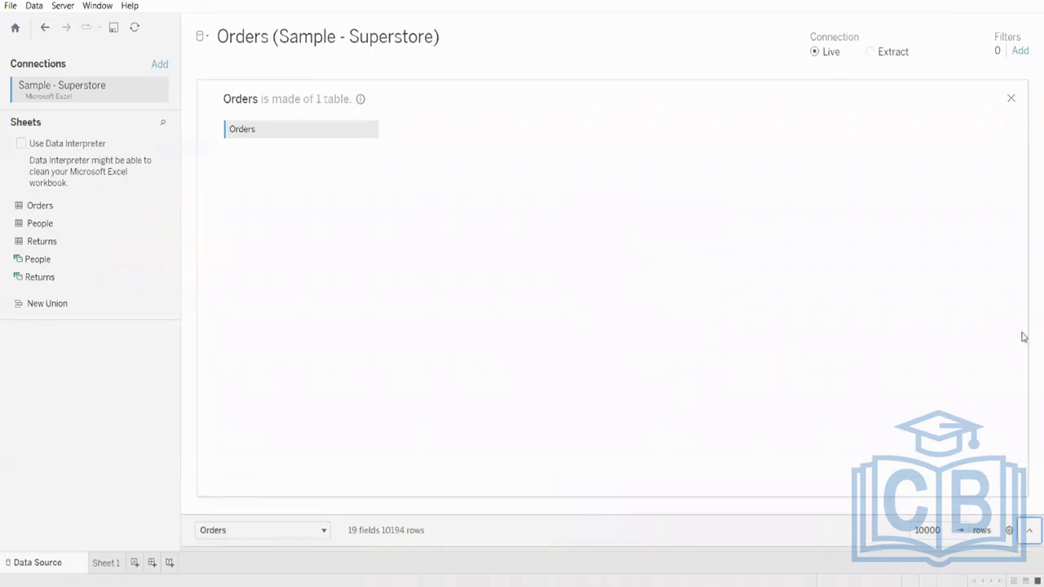
click(1029, 531)
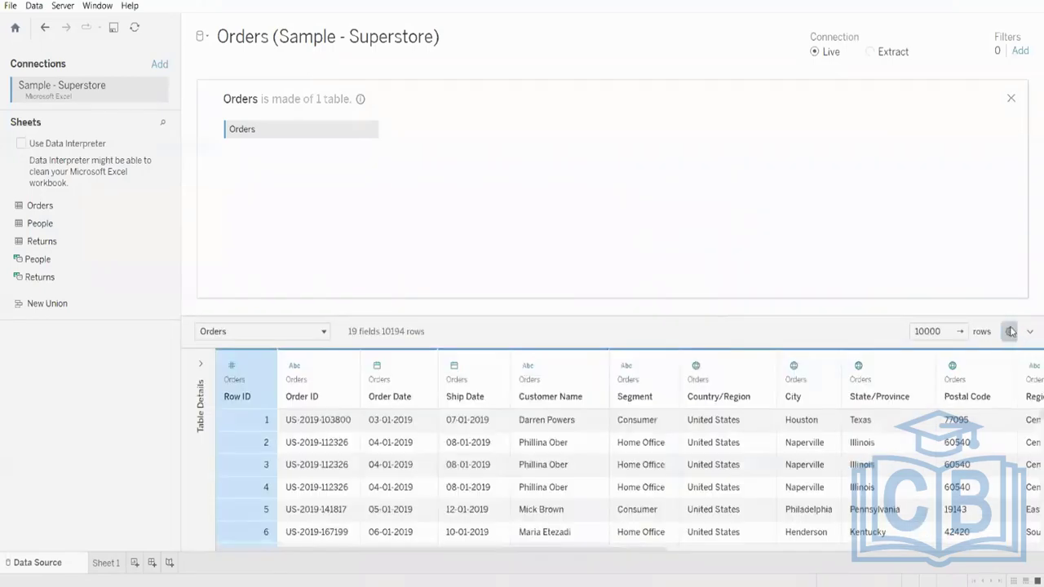
Turn on the display of hidden fields in the Orders data preview and check that the setting is enabled
click(1011, 331)
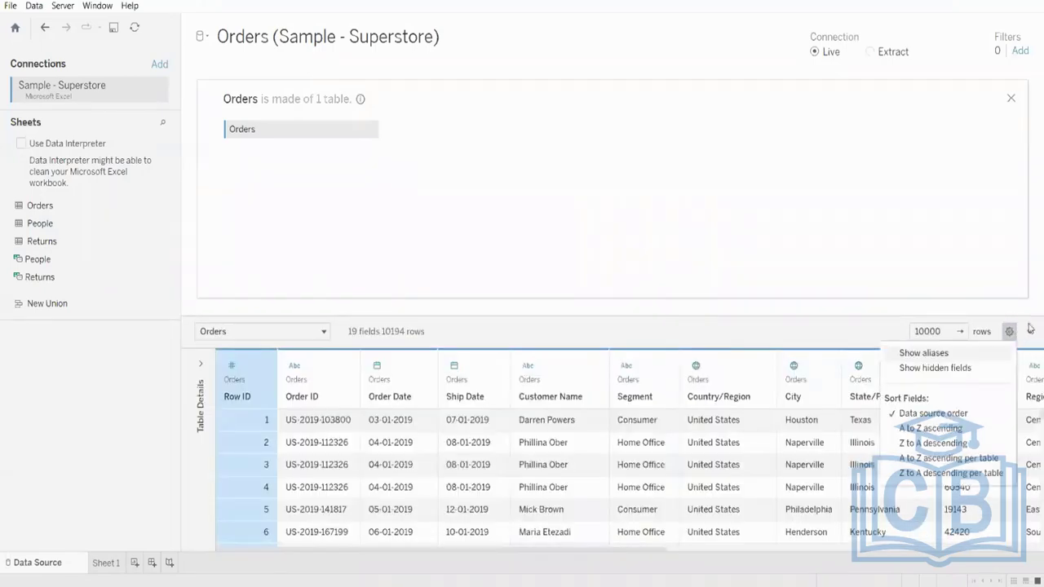
click(935, 368)
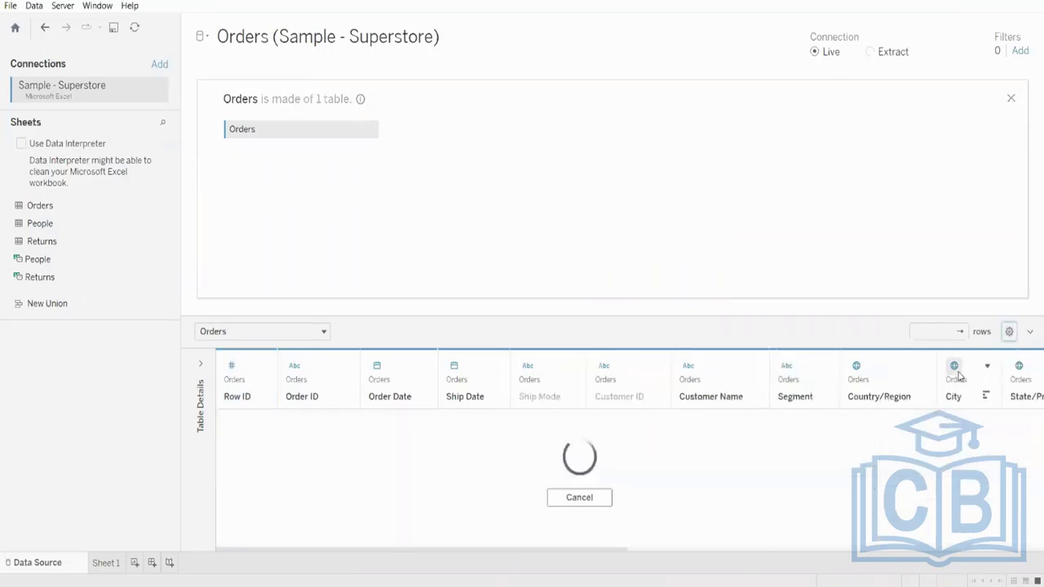
click(1012, 332)
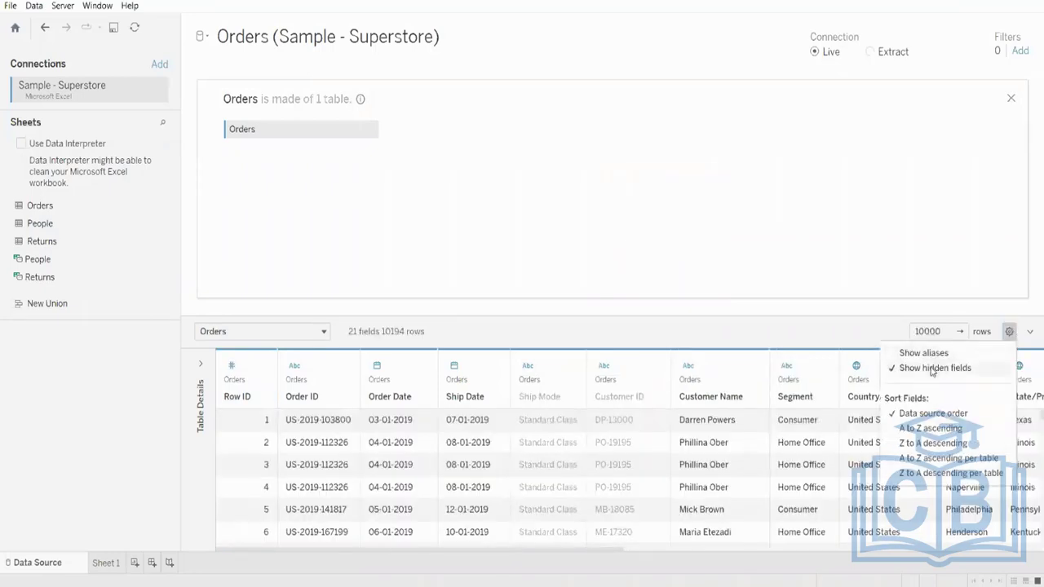
click(716, 274)
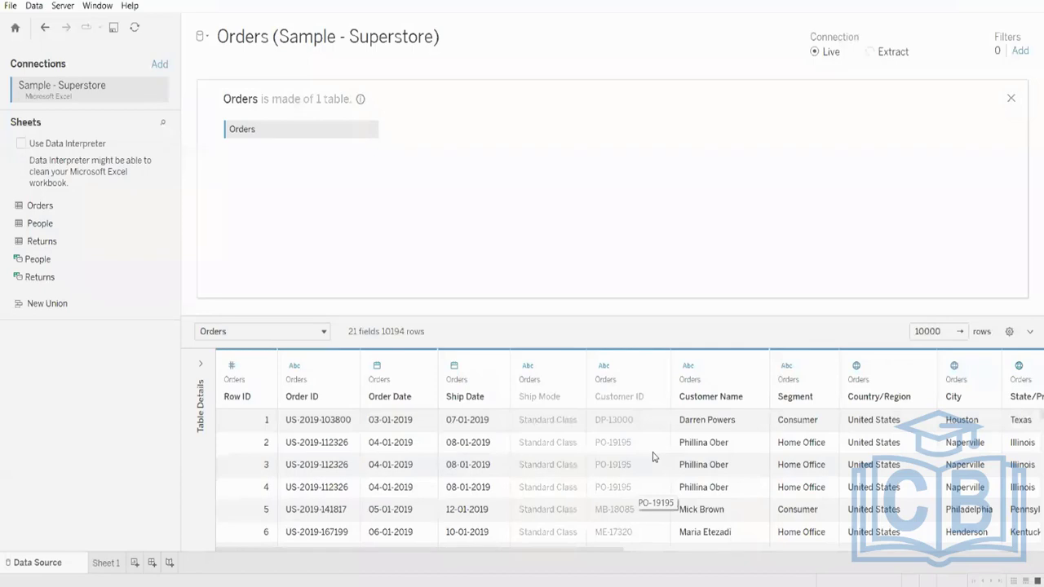
Unhide the Ship Mode and Customer ID fields in the Orders data preview
click(573, 369)
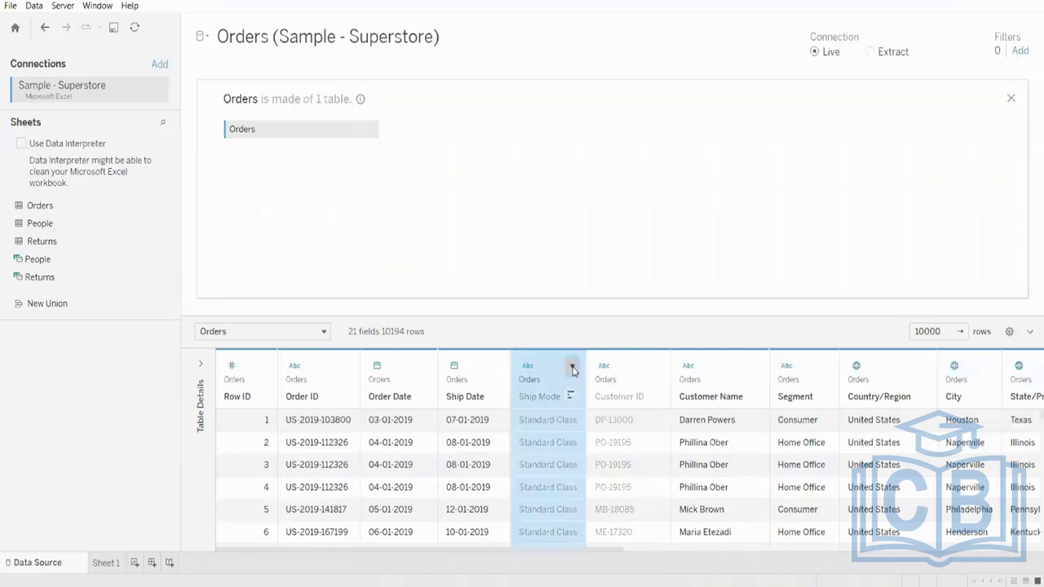
click(573, 370)
click(594, 414)
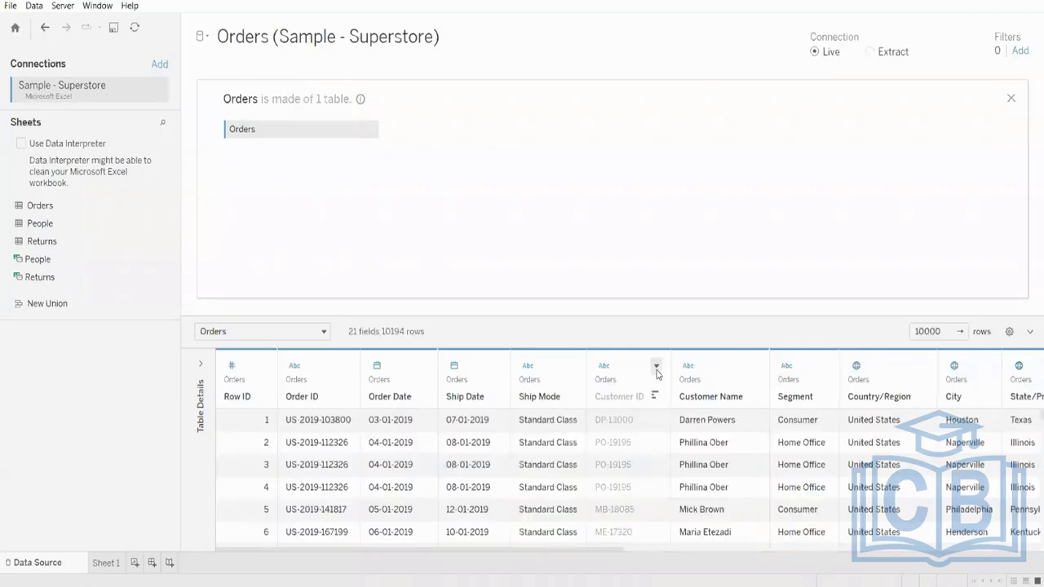
click(657, 370)
click(689, 418)
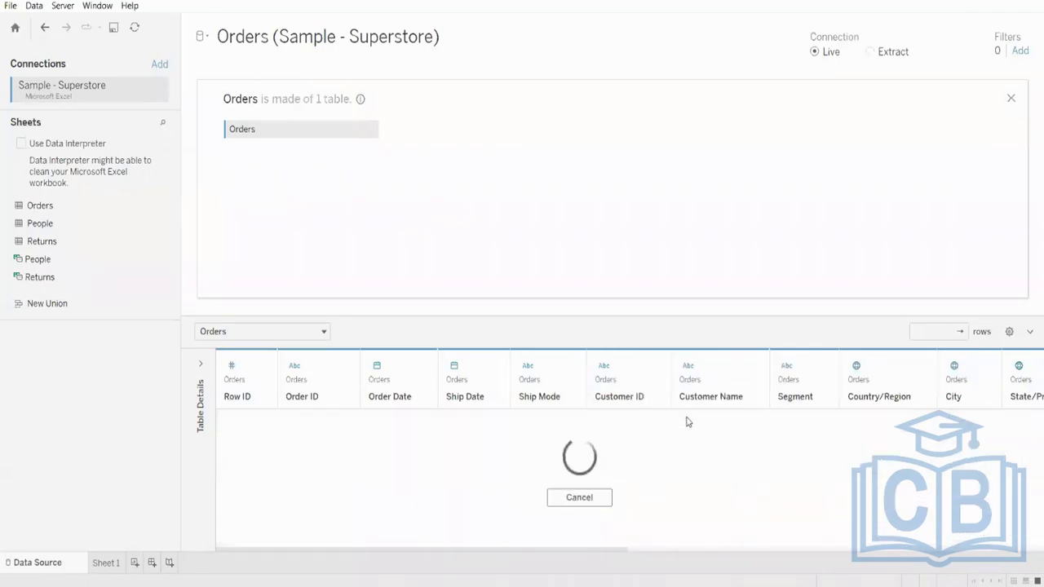
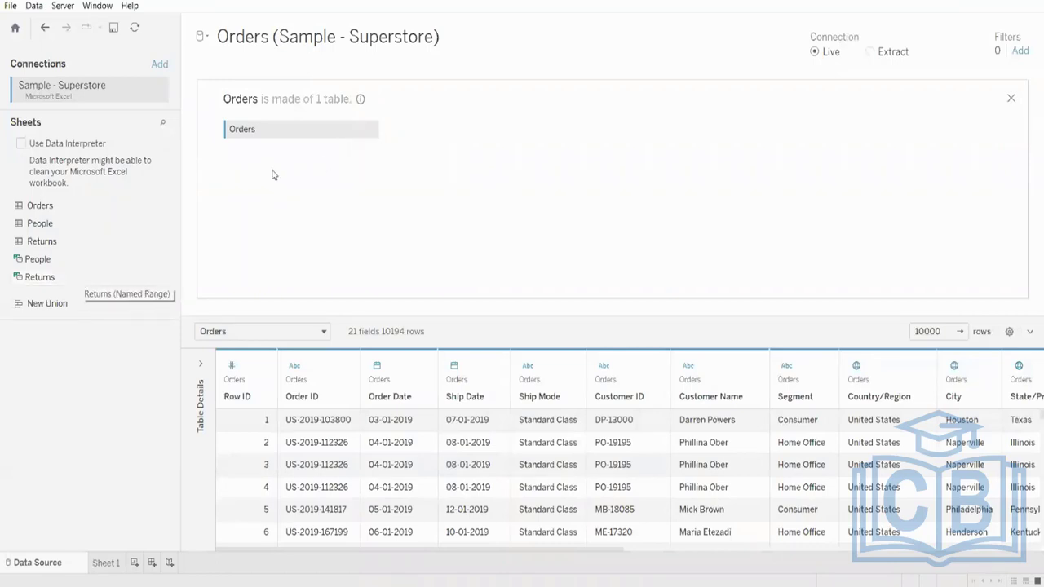
Check the options of the Orders physical table and return to the relationship canvas
click(371, 131)
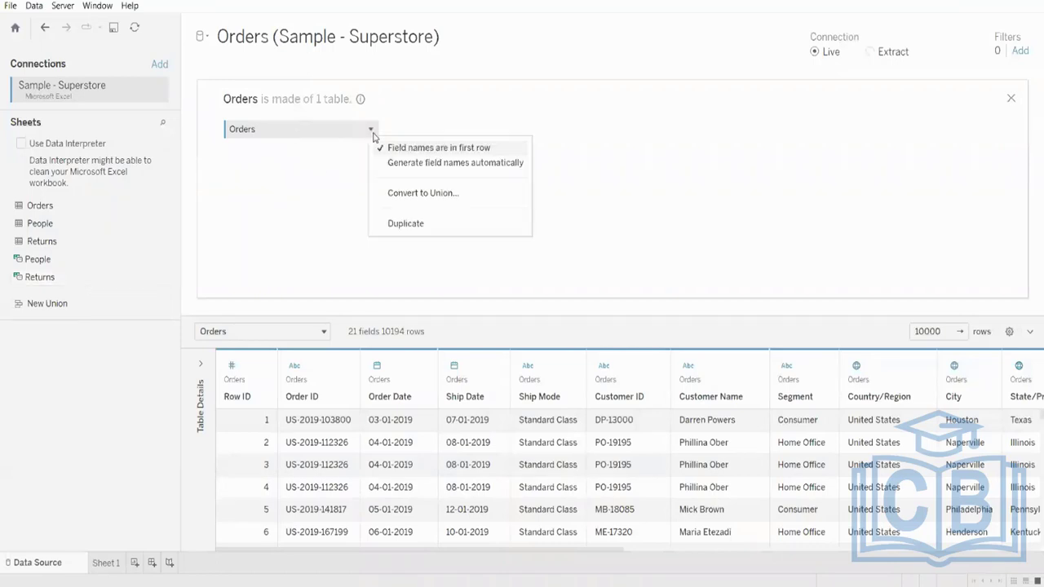
click(347, 253)
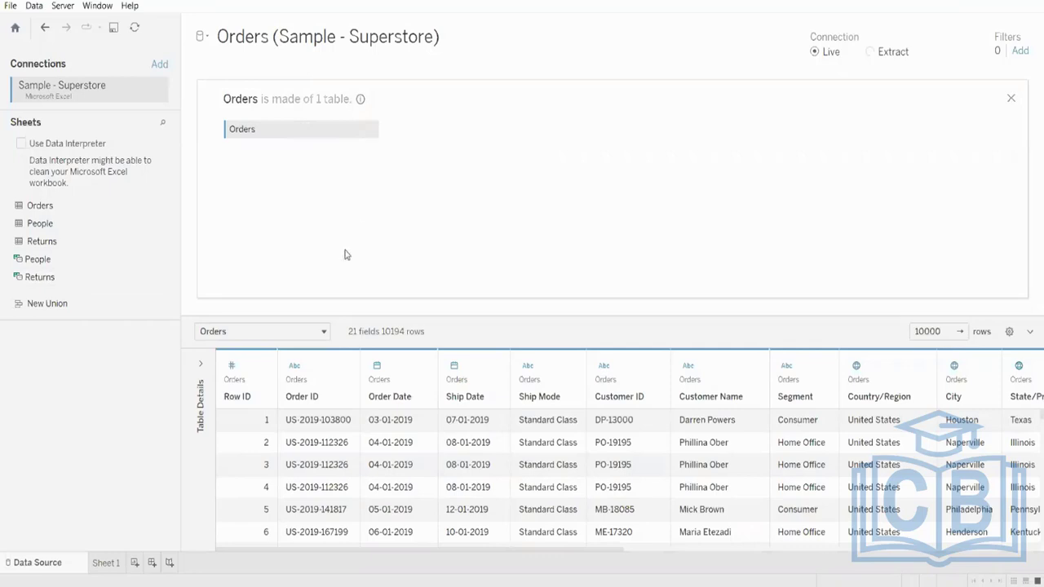
click(1012, 99)
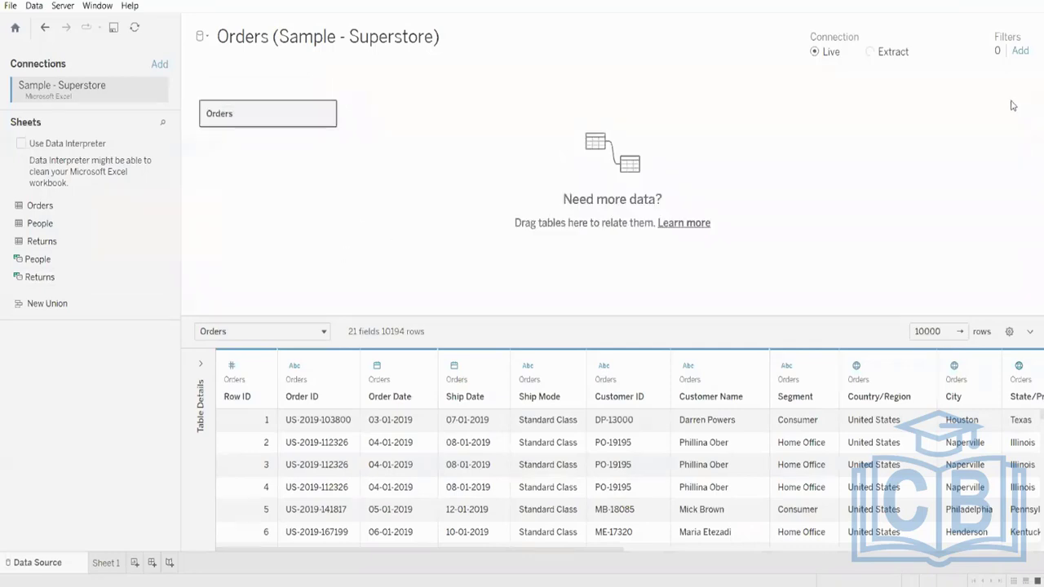
Remove the Orders table from the canvas, add it back from the sheets list, and collapse the table details
drag(303, 122, 155, 125)
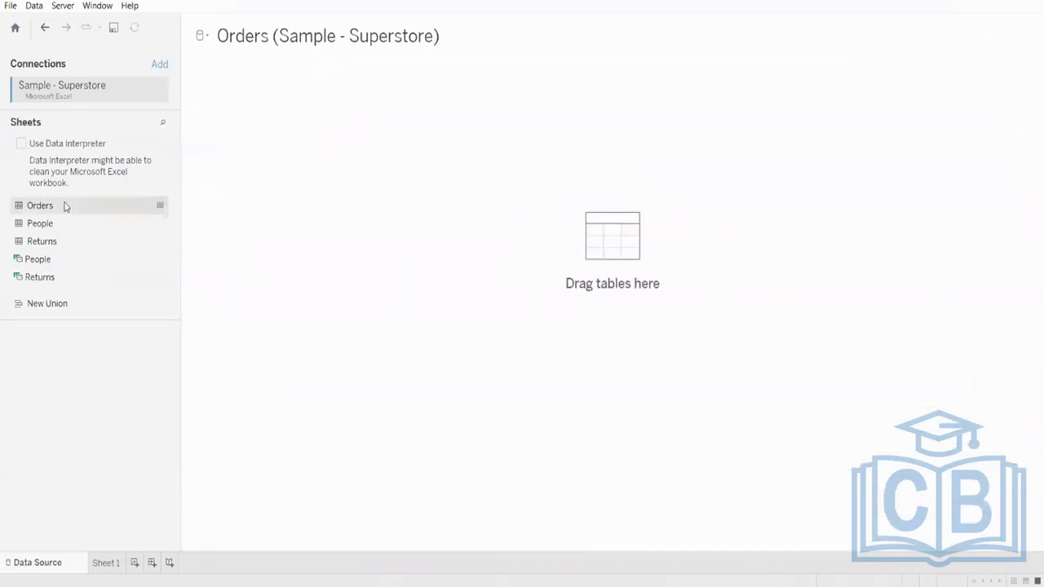
drag(57, 210, 401, 182)
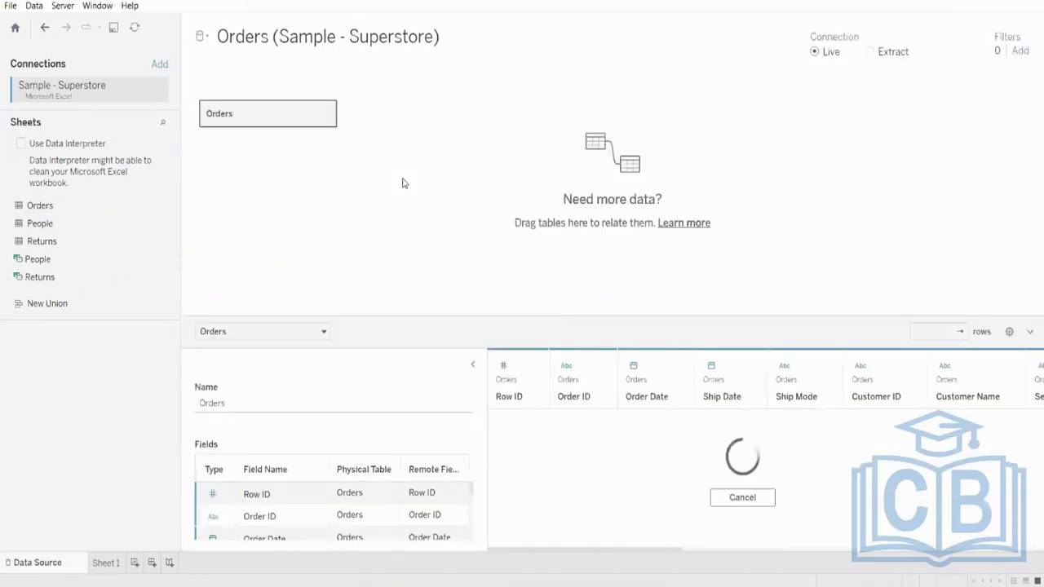
click(474, 367)
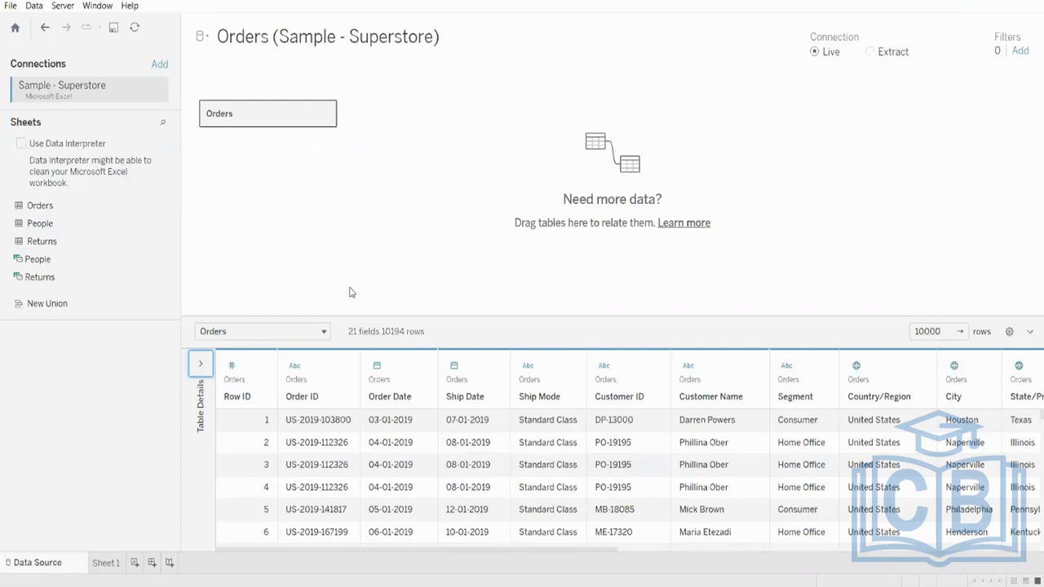
Rename the Order ID field as "O ID" in the Orders data preview
click(308, 403)
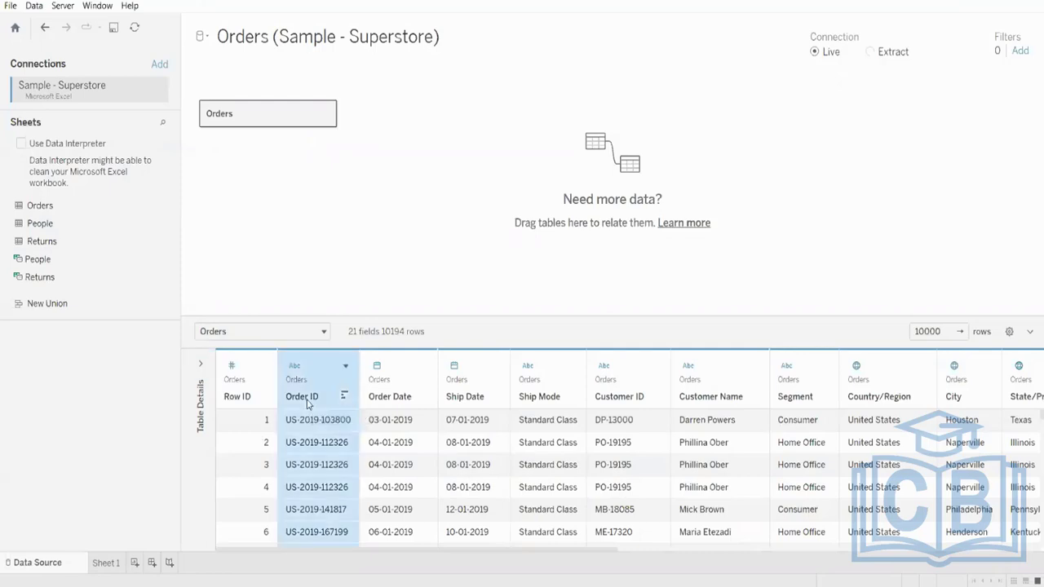
double_click(306, 400)
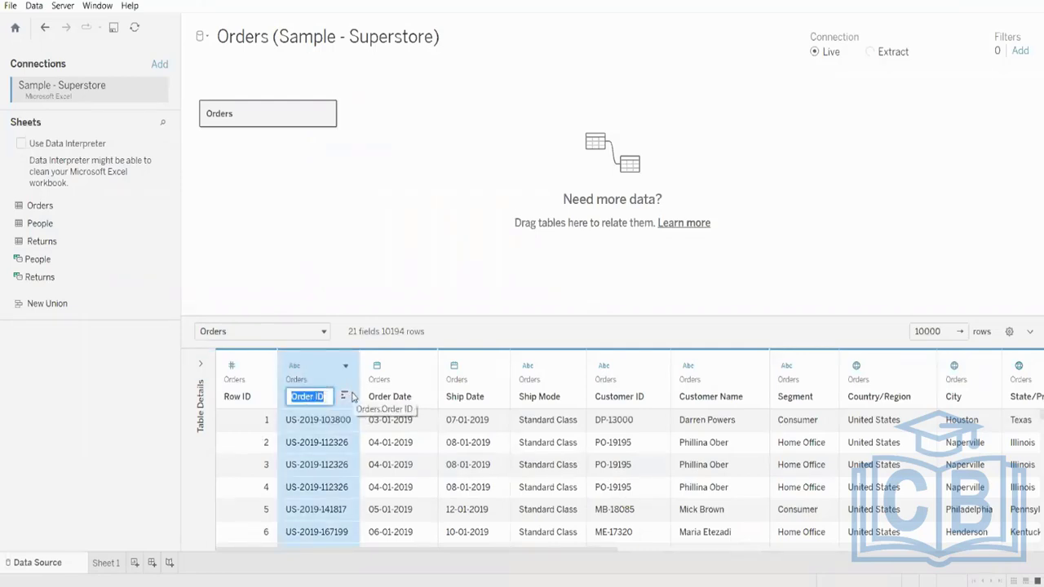
key(BackSpace)
key(Caps_Lock)
text(O ID)
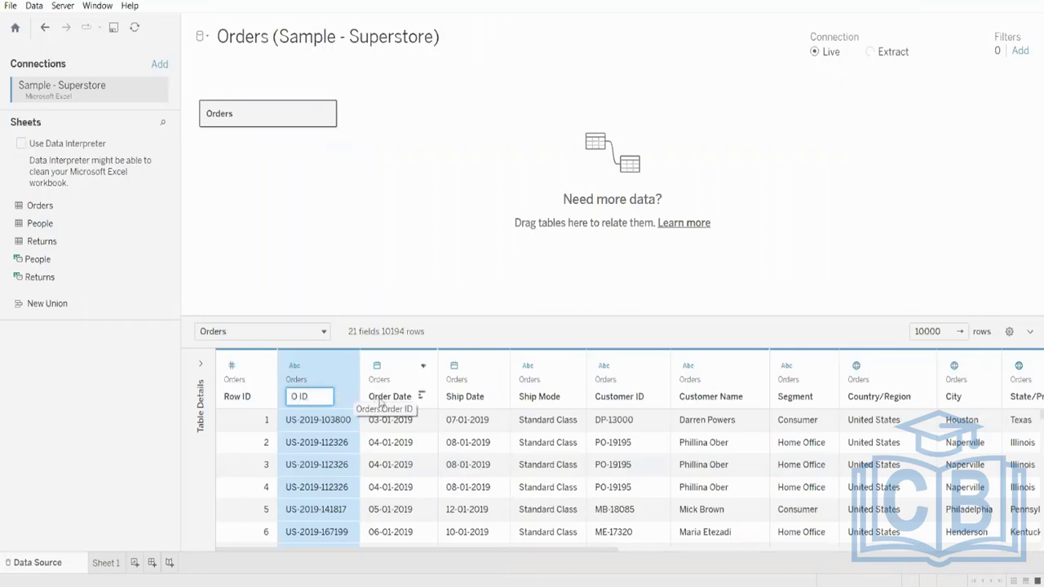
Rename the Order Date field as "o dATE" in the Orders data preview
double_click(381, 398)
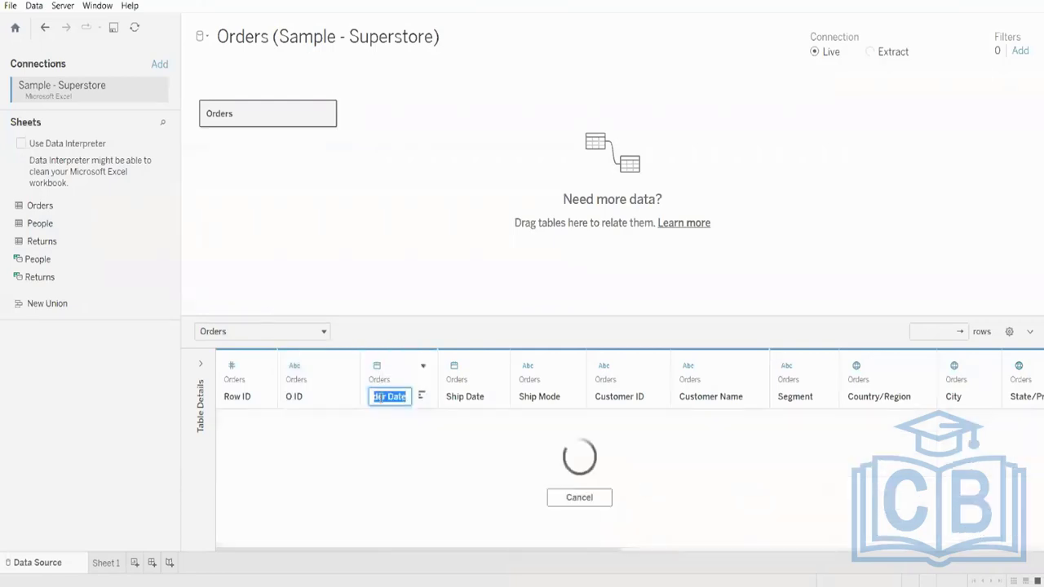
key(Caps_Lock)
text(o)
key(Caps_Lock)
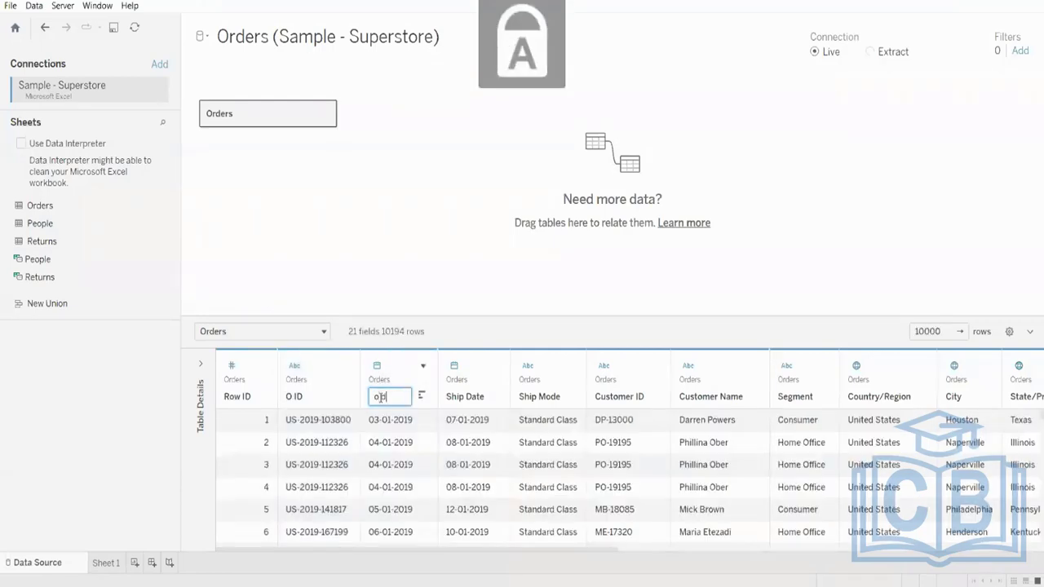
text(dATE)
key(Return)
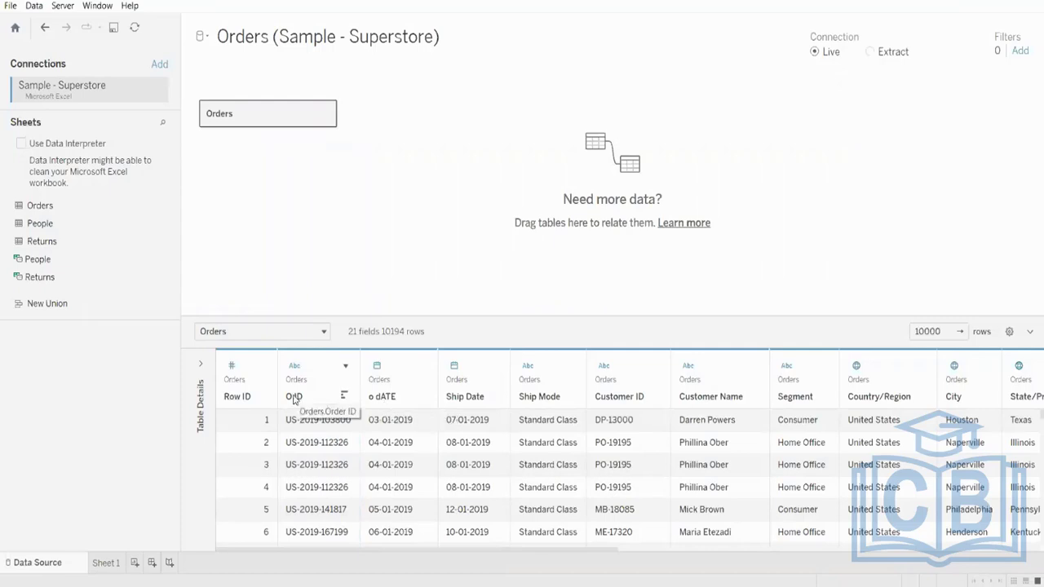
Reset the O ID and o dATE fields to their original names
double_click(294, 398)
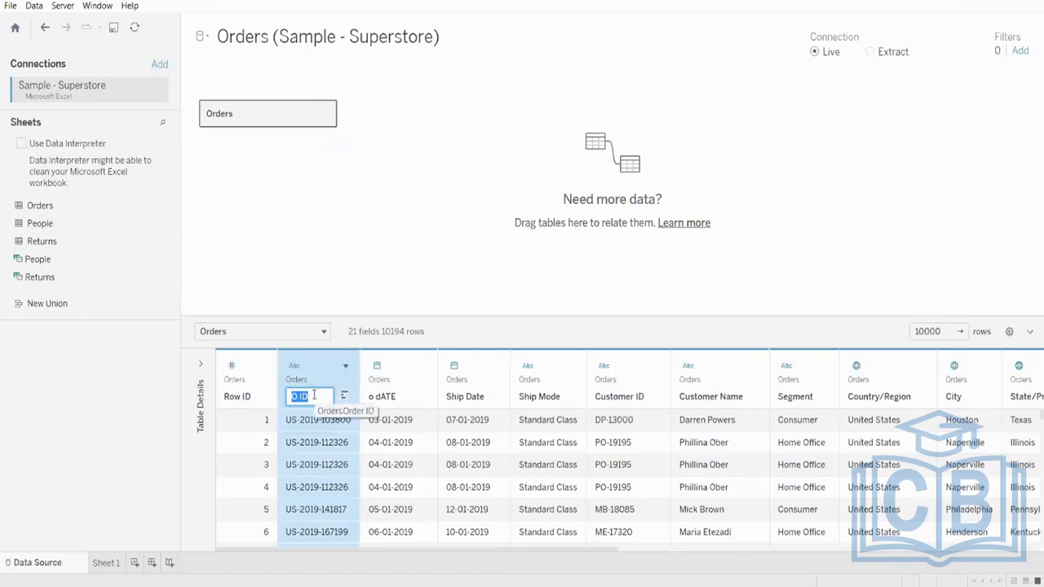
click(320, 317)
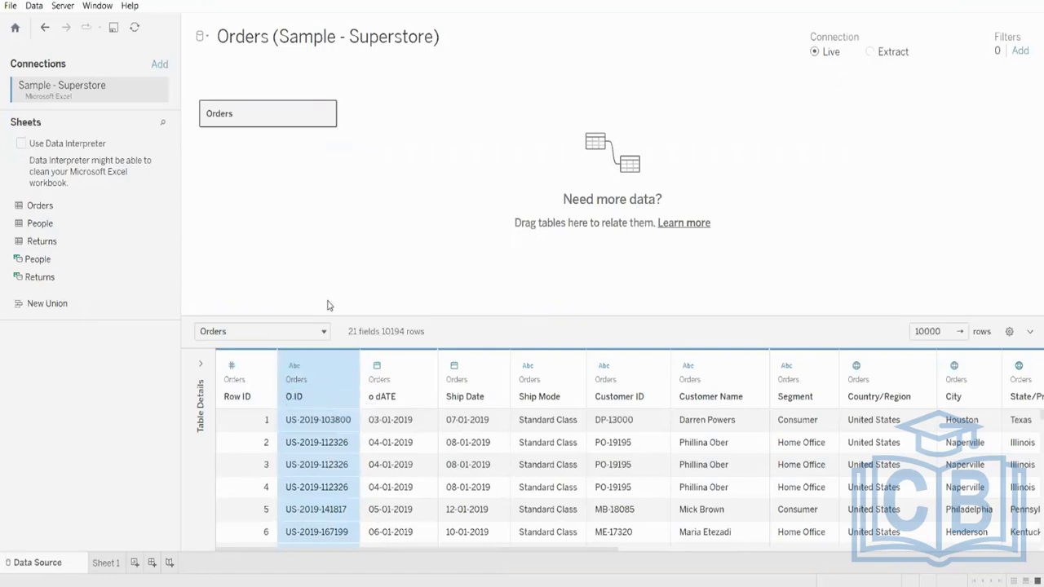
click(345, 369)
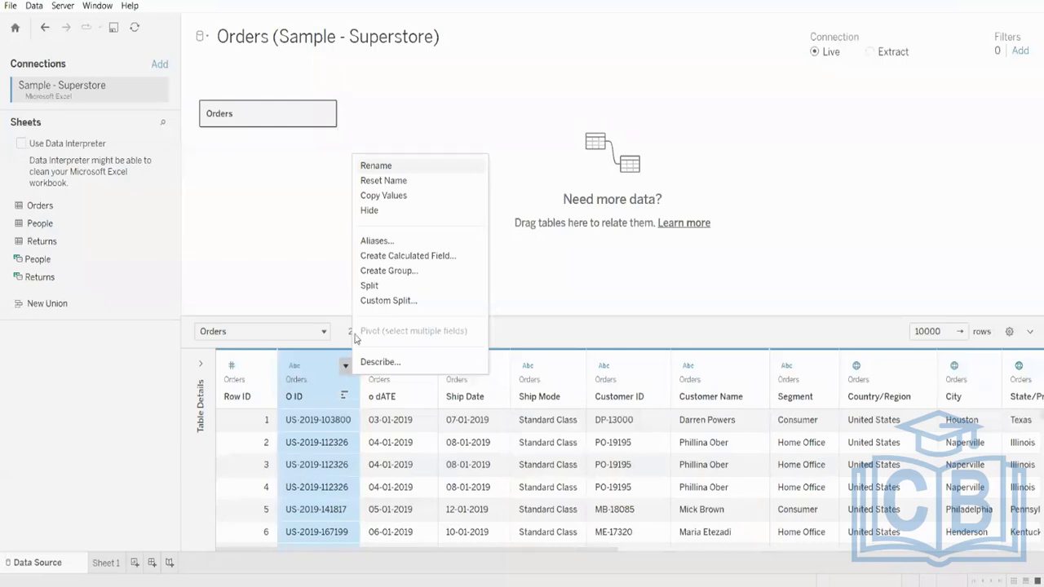
click(383, 181)
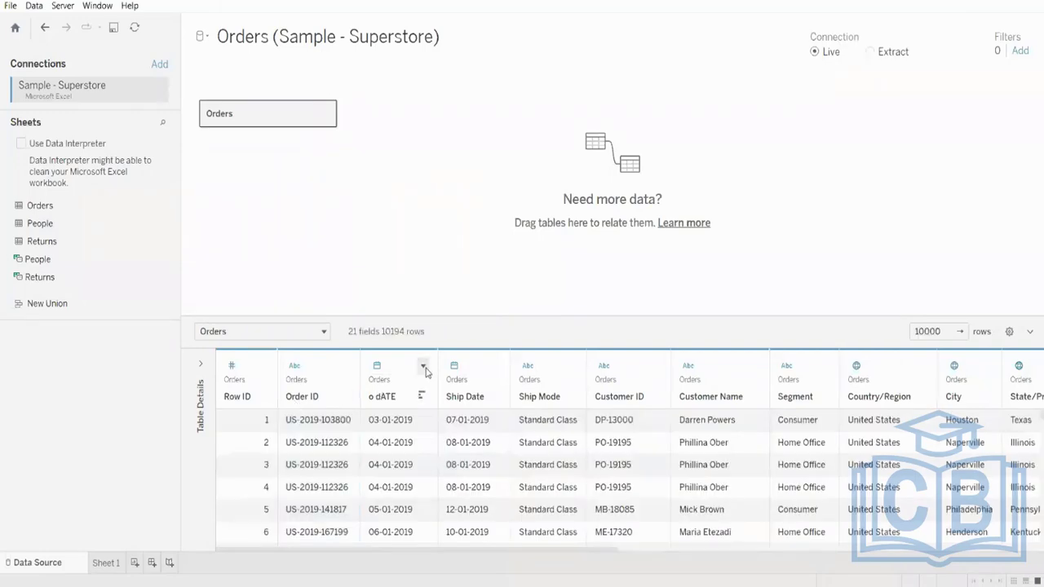
click(423, 366)
click(447, 384)
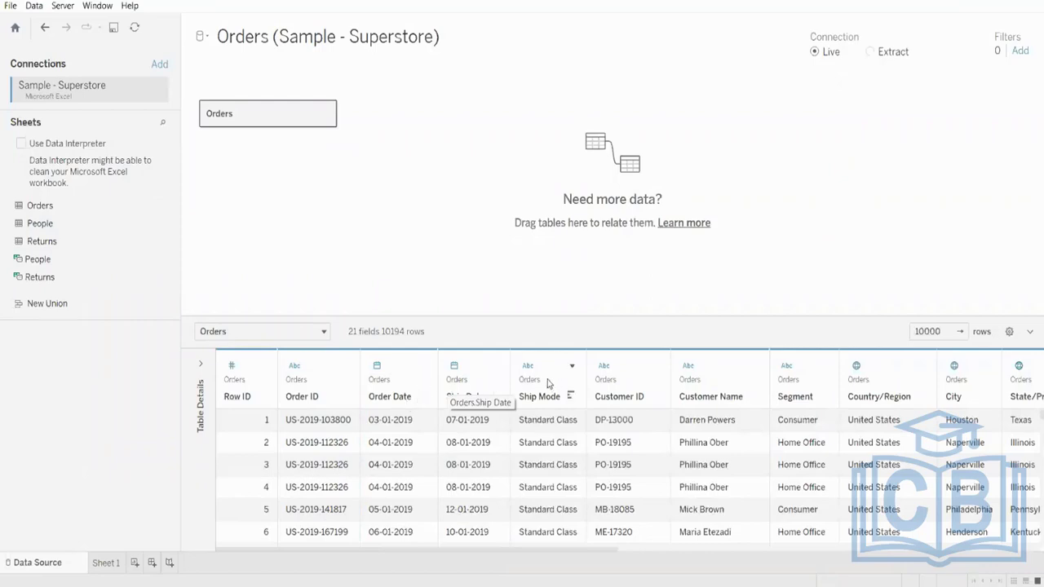
scroll(563, 418, down, 3)
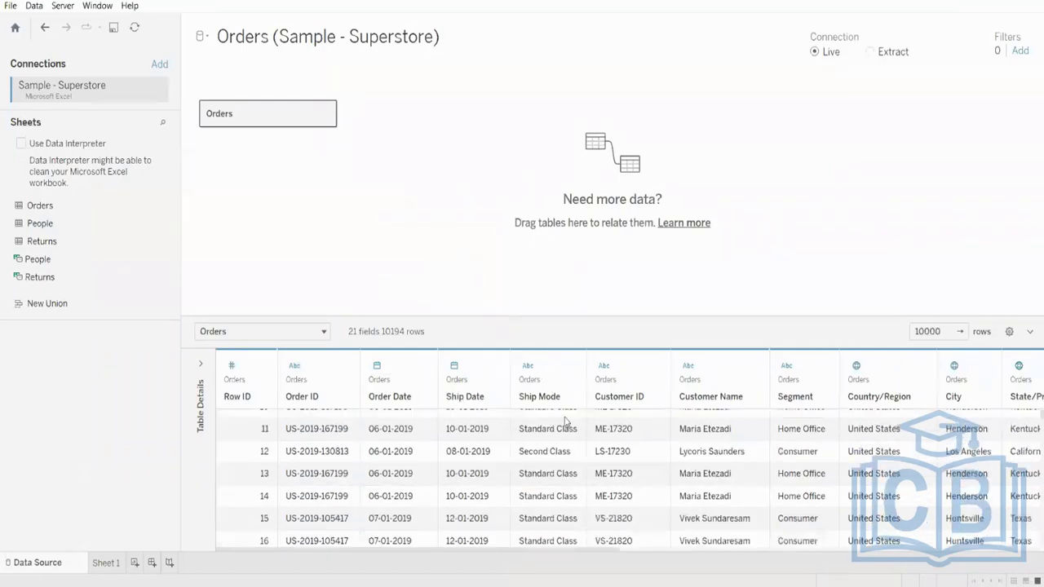
scroll(565, 421, down, 6)
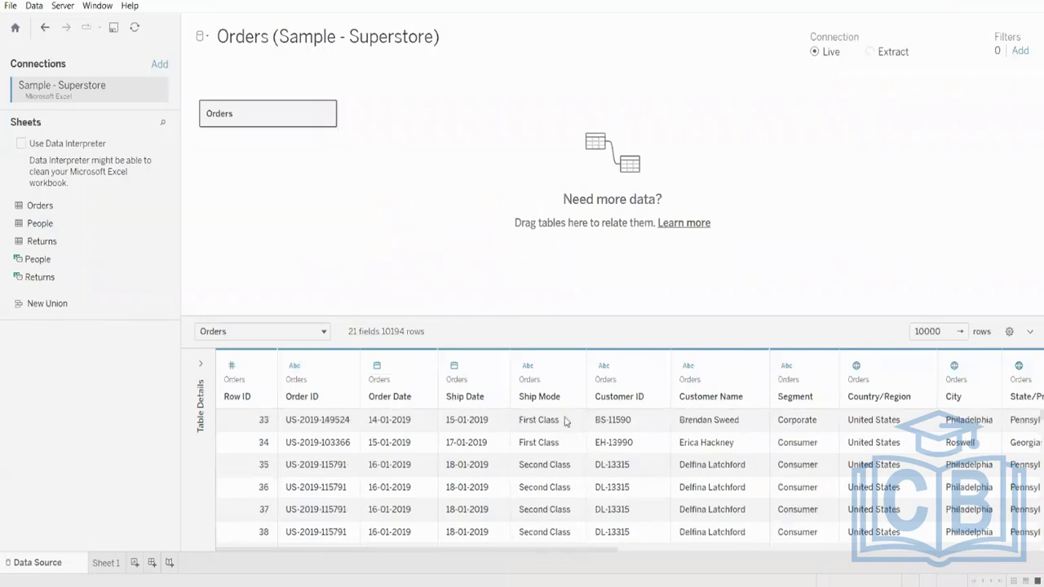
scroll(565, 421, up, 9)
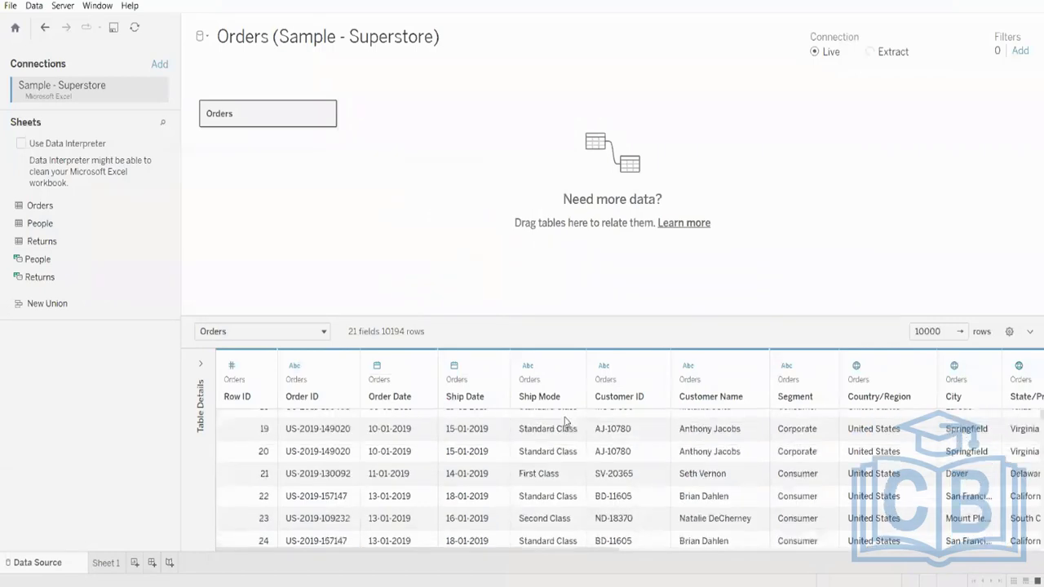
click(105, 563)
click(61, 568)
click(608, 462)
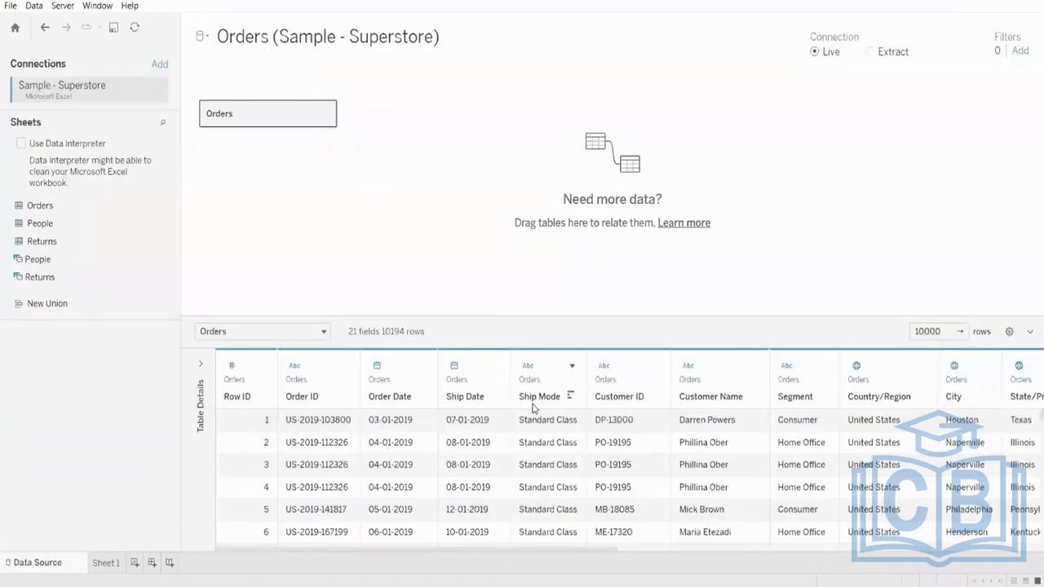
Copy the Ship Mode field's values and paste them at cell H1 of the Live vs Extract File in Google Sheets
click(573, 369)
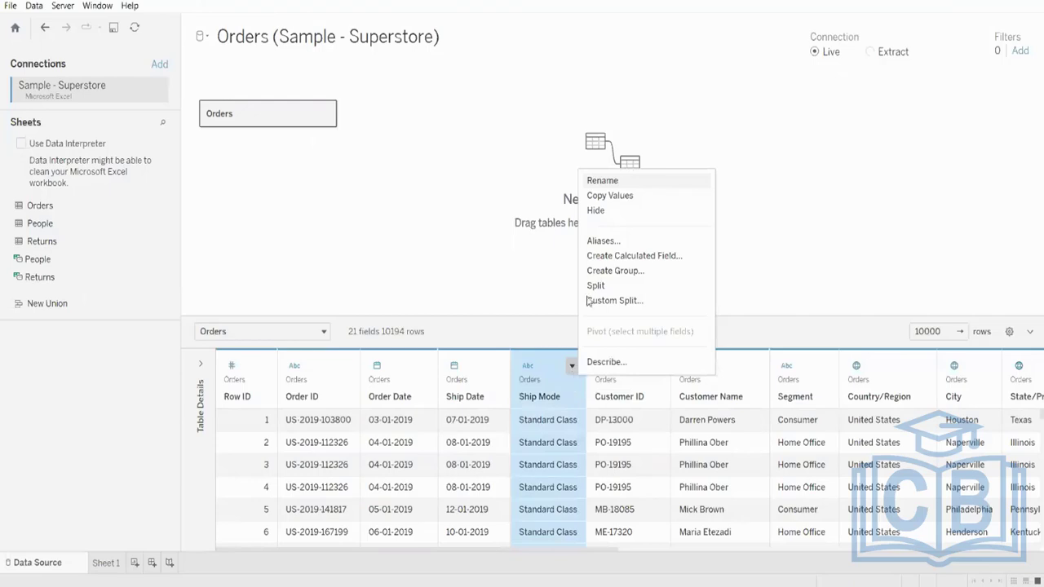
click(620, 201)
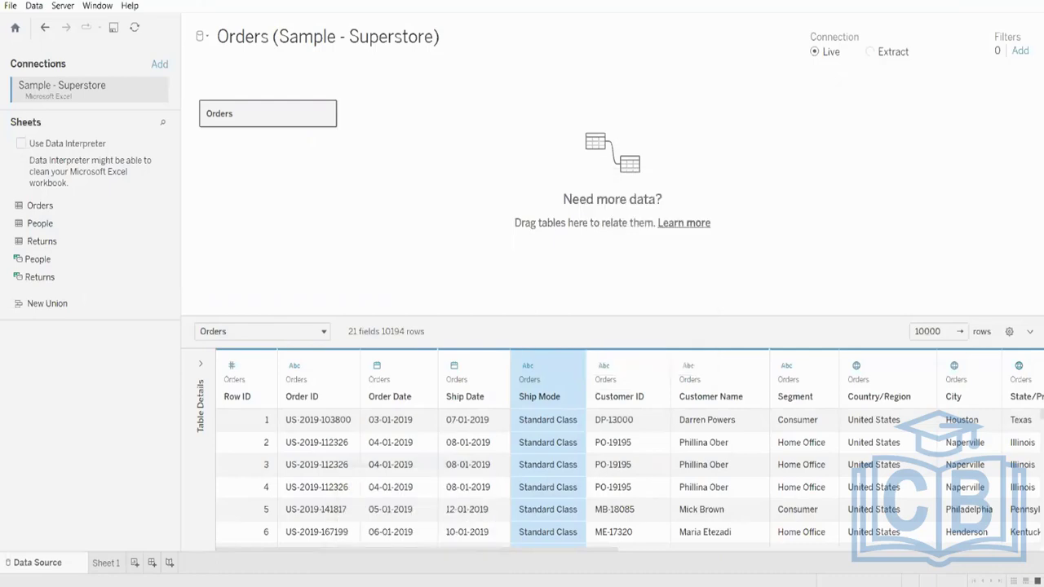
mouse_move(349, 585)
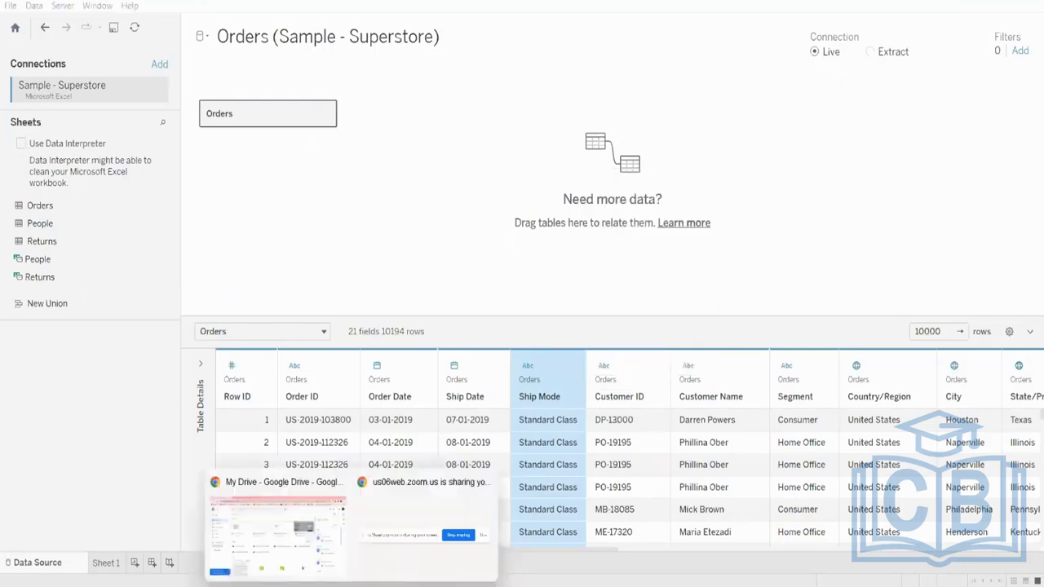
click(309, 526)
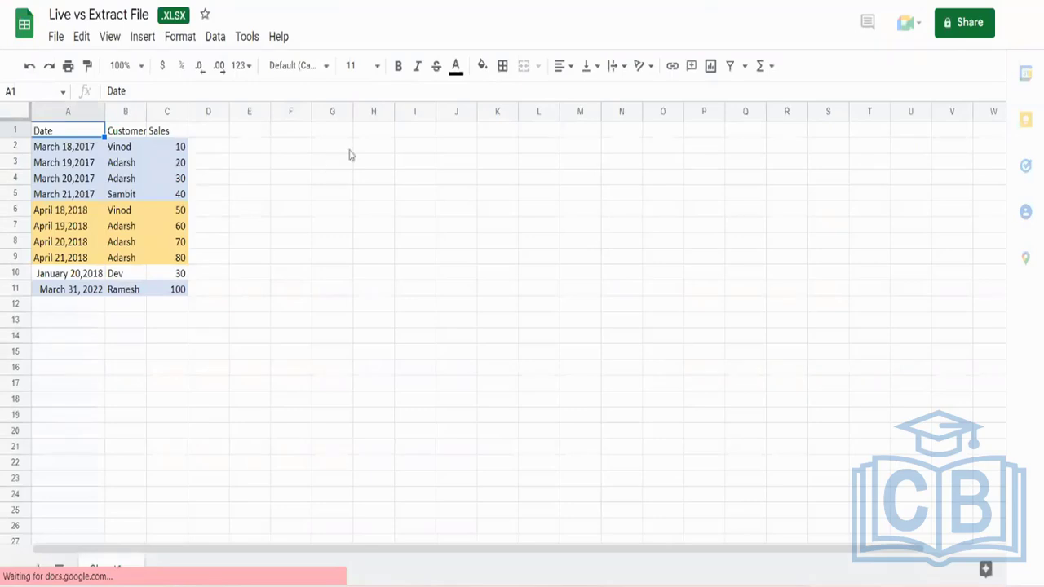
click(380, 136)
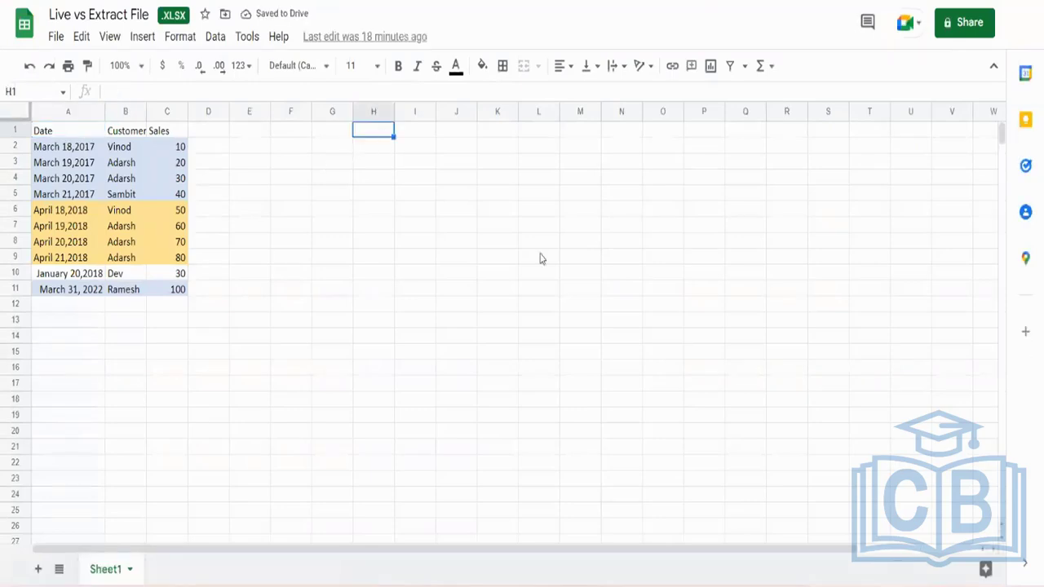
key(ctrl+v)
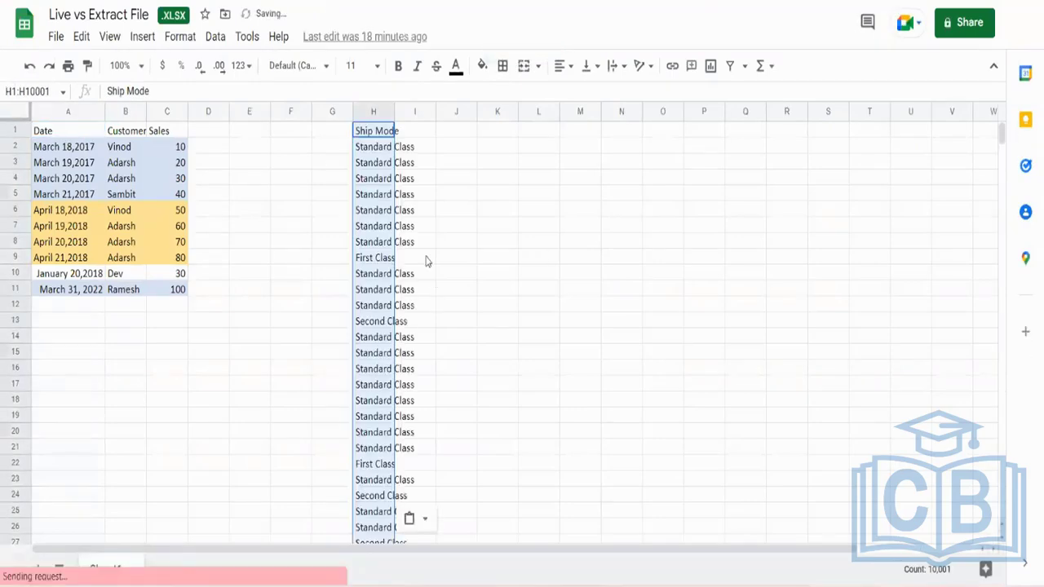
click(385, 133)
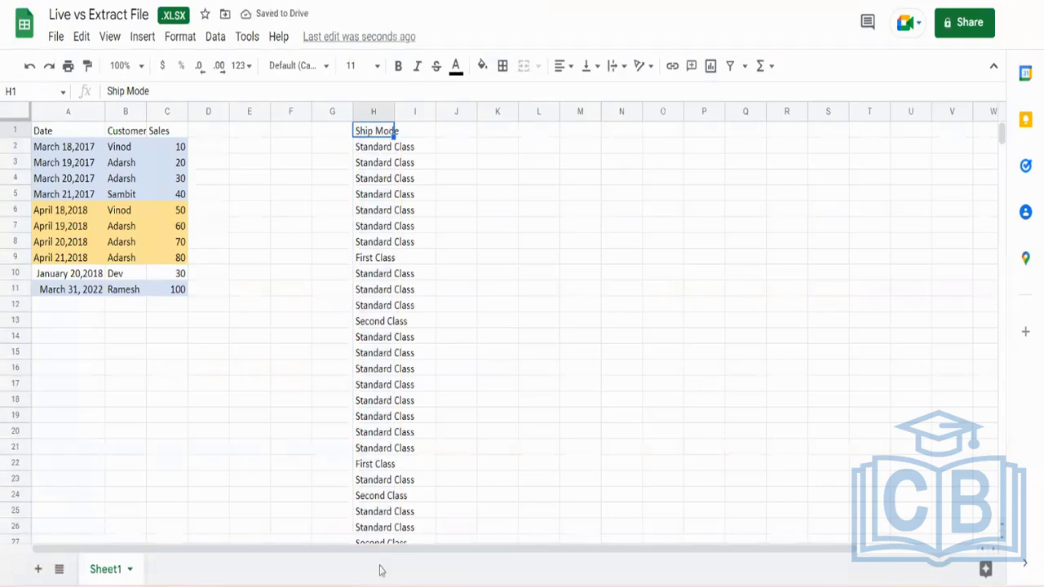
Look through the pasted Ship Mode values in column H of the spreadsheet
mouse_move(380, 581)
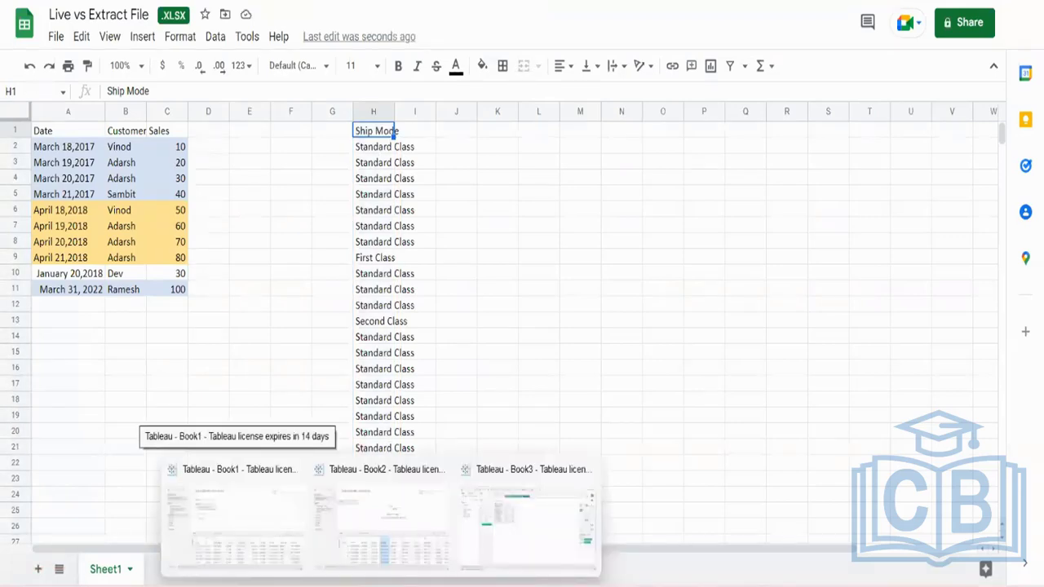
click(538, 226)
click(383, 226)
scroll(380, 222, down, 10)
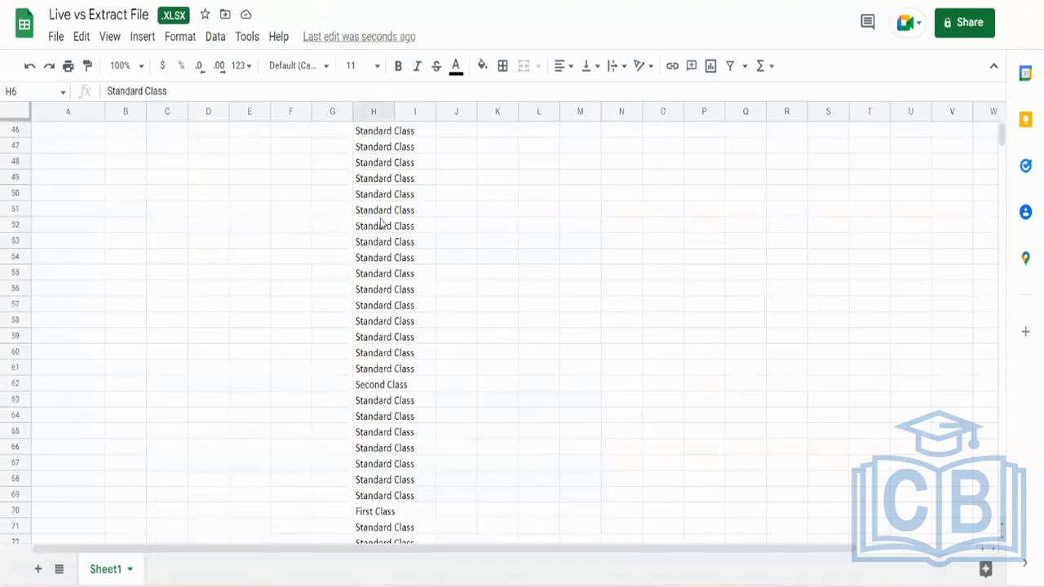
scroll(380, 222, up, 10)
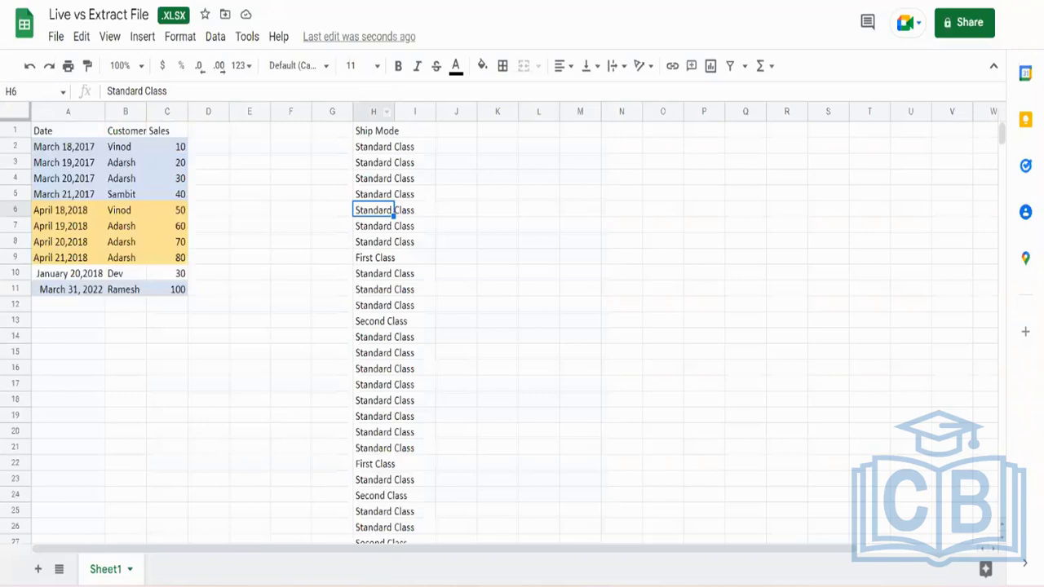
Copy the Customer Name values in rows 2 to 5 of Tableau's Orders preview, paste them at cell L4 in Google Sheets, and compare both
mouse_move(381, 586)
key(alt+Tab)
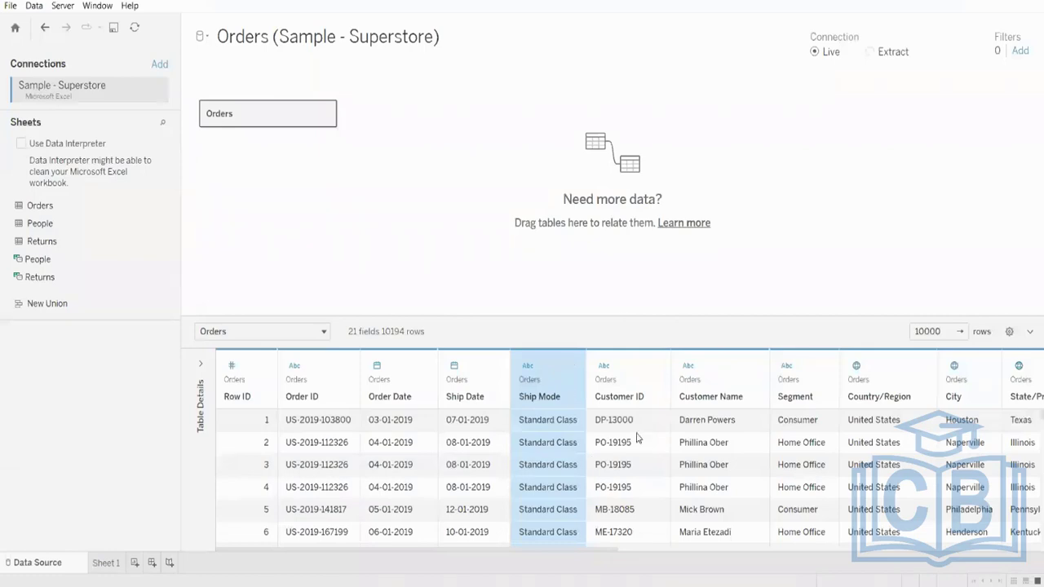
drag(701, 447, 718, 510)
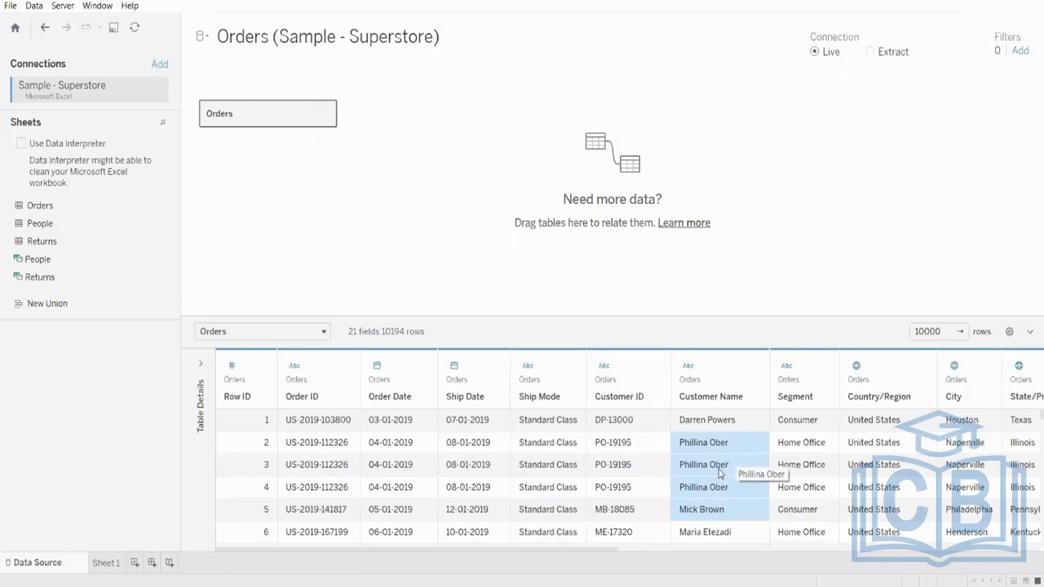
key(ctrl+c)
key(alt+Tab)
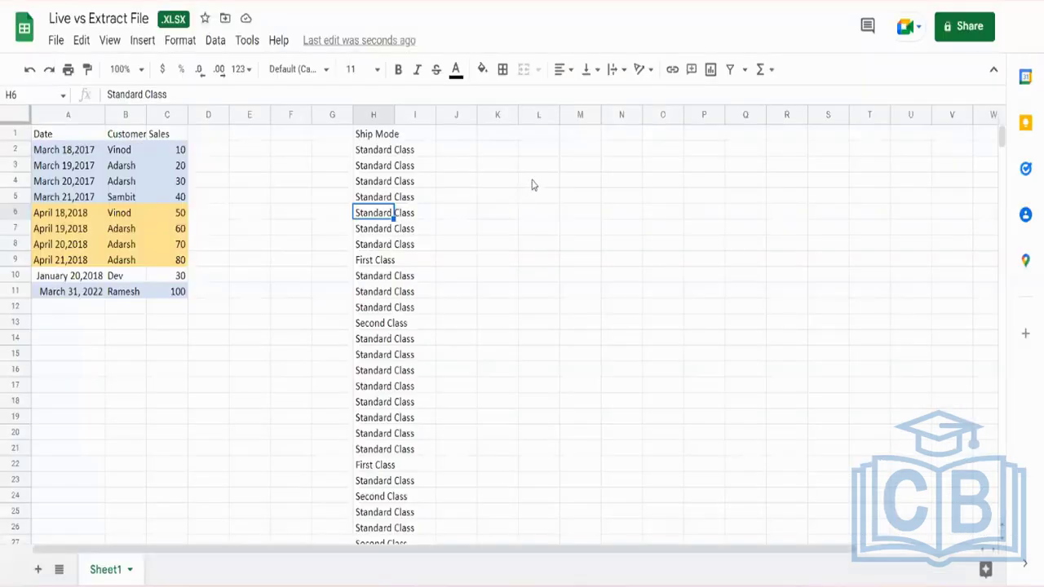
click(531, 186)
key(ctrl+v)
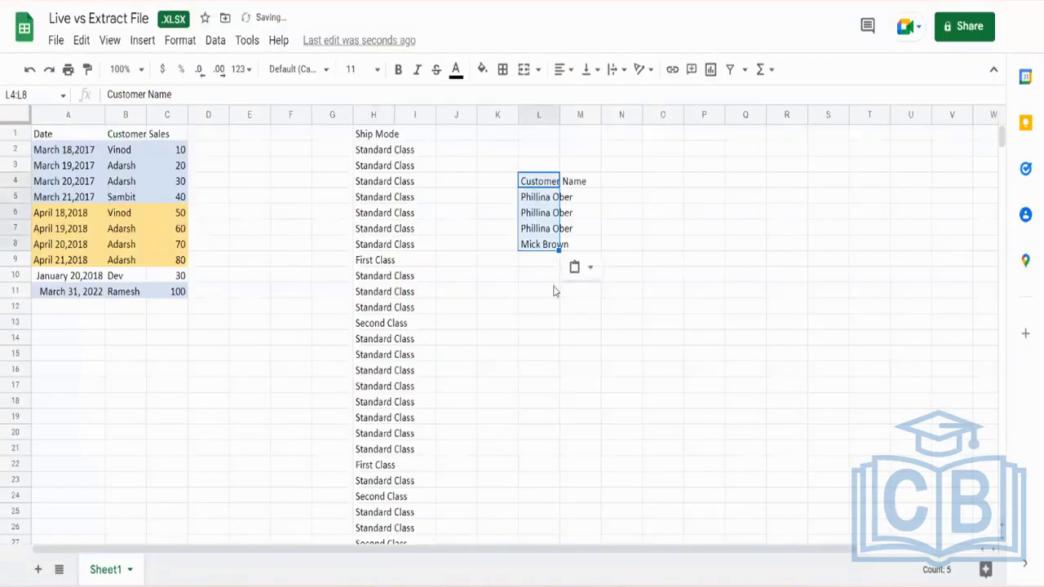
drag(545, 200, 545, 245)
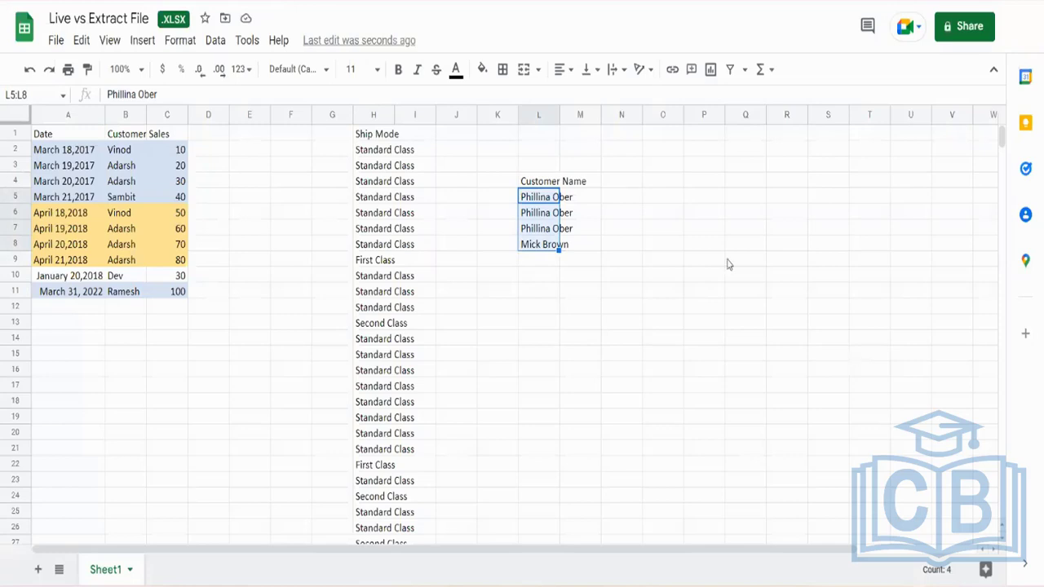
click(537, 183)
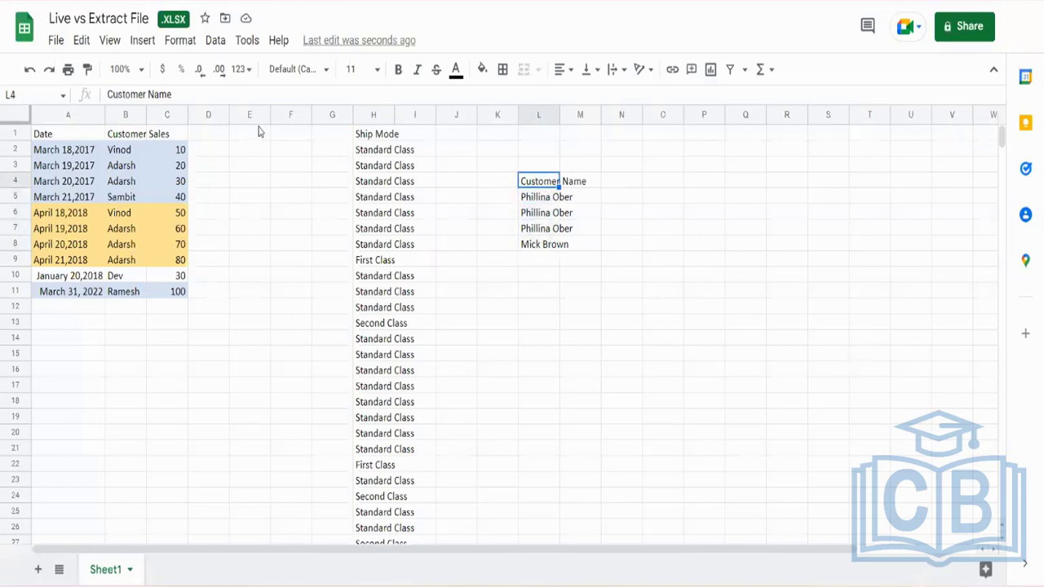
key(alt+Tab)
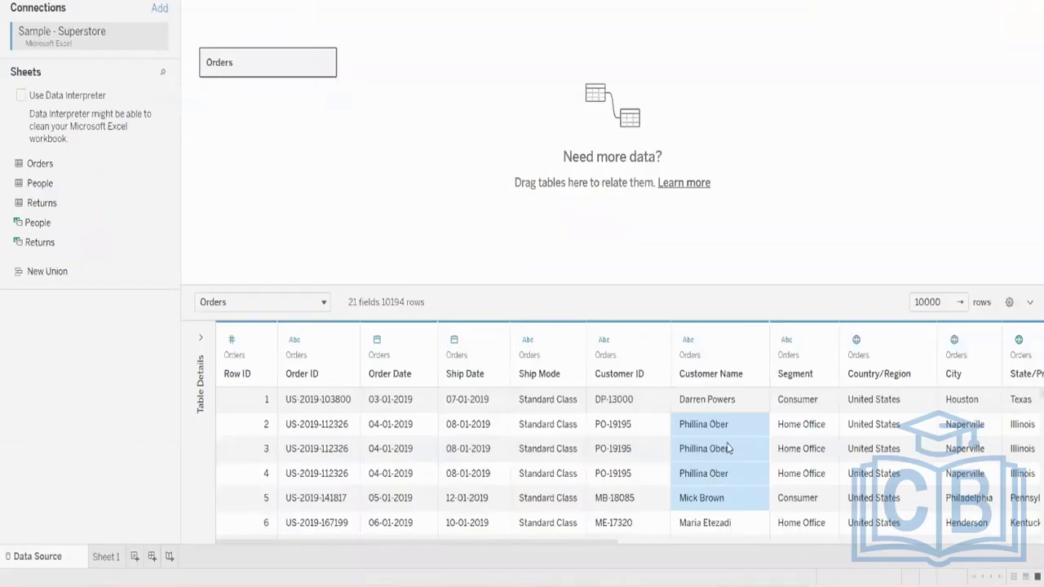
Switch to the Live vs Extract File in Google Sheets and clear the pasted Ship Mode data from column H
key(alt+Tab)
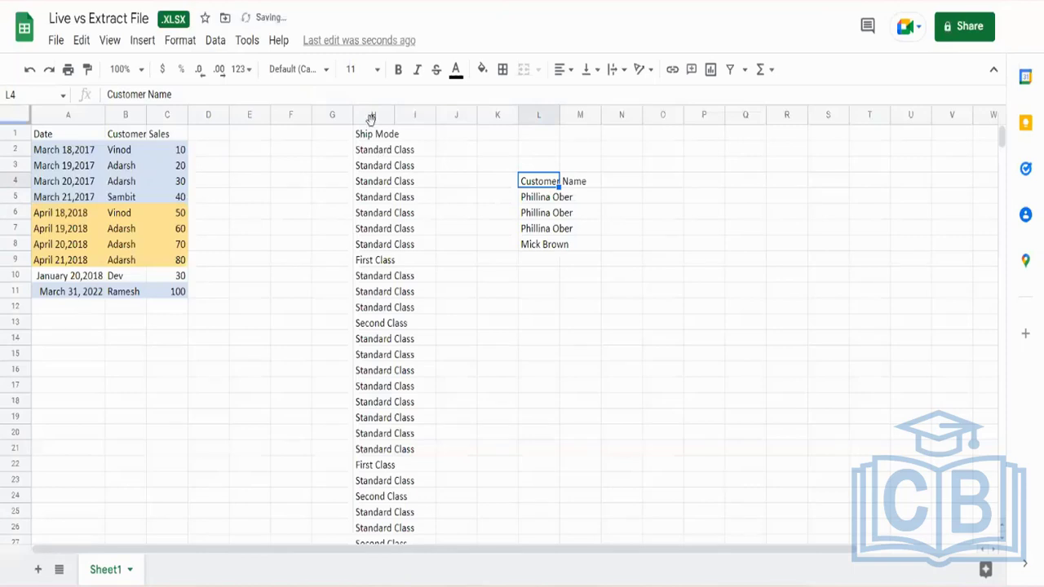
click(379, 139)
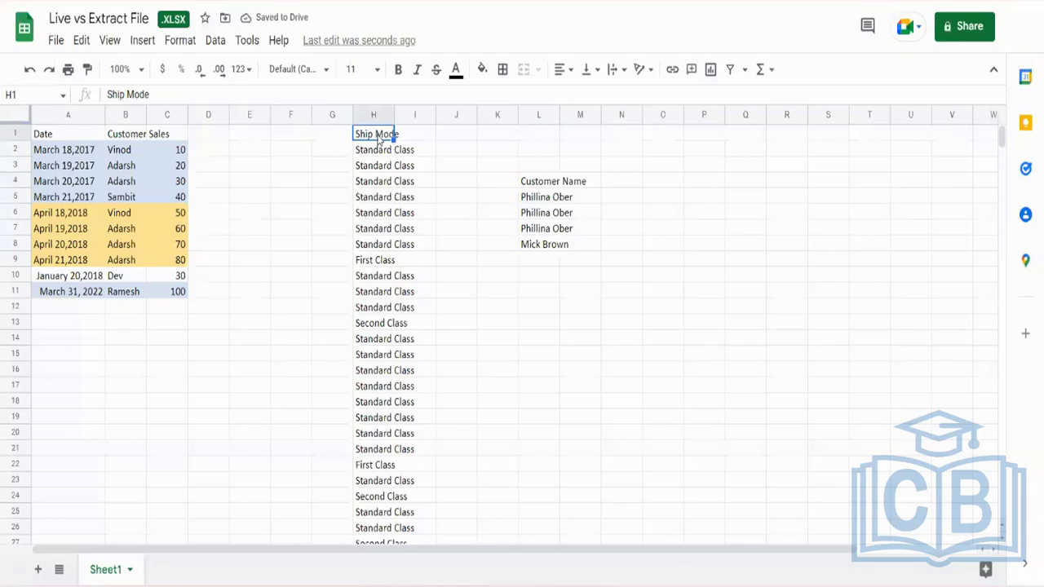
key(ctrl+shift+Down)
scroll(431, 124, up, 5)
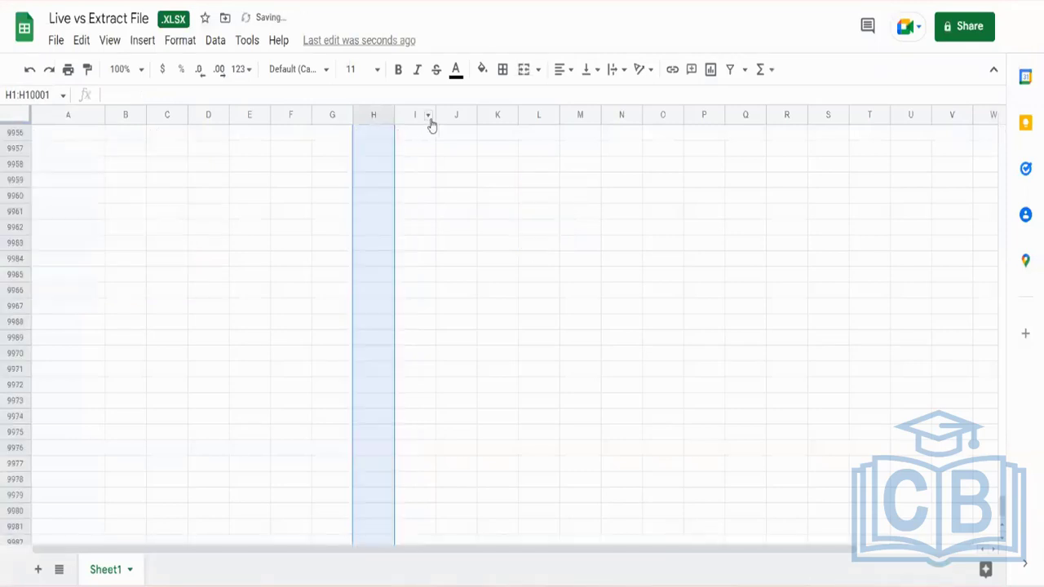
key(ctrl+Up)
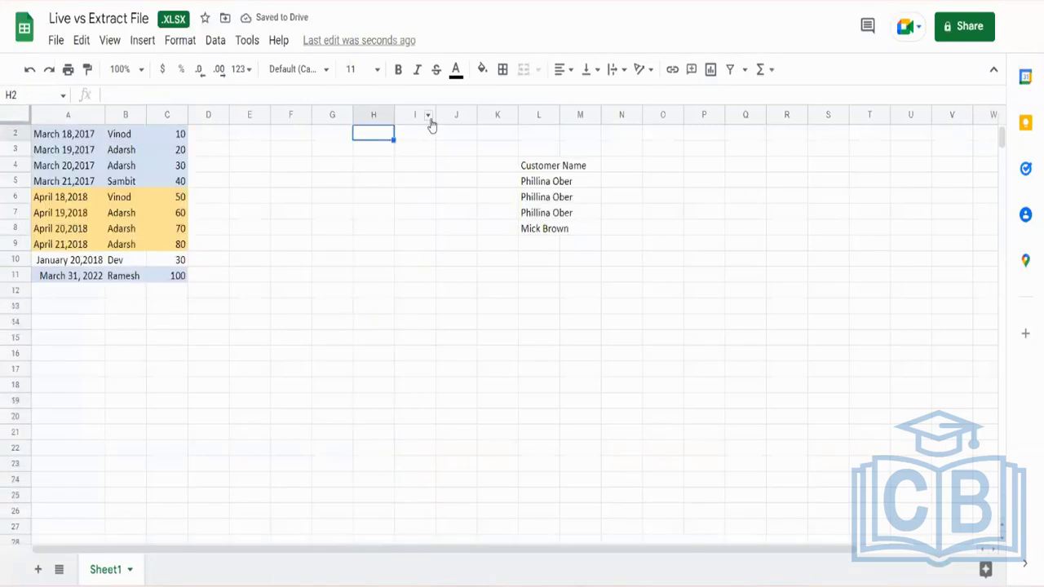
Clear the pasted Customer Name header and values from cells L4:L8
key(Right)
key(Right)
key(Right)
key(Right)
key(Down)
key(Down)
key(Down)
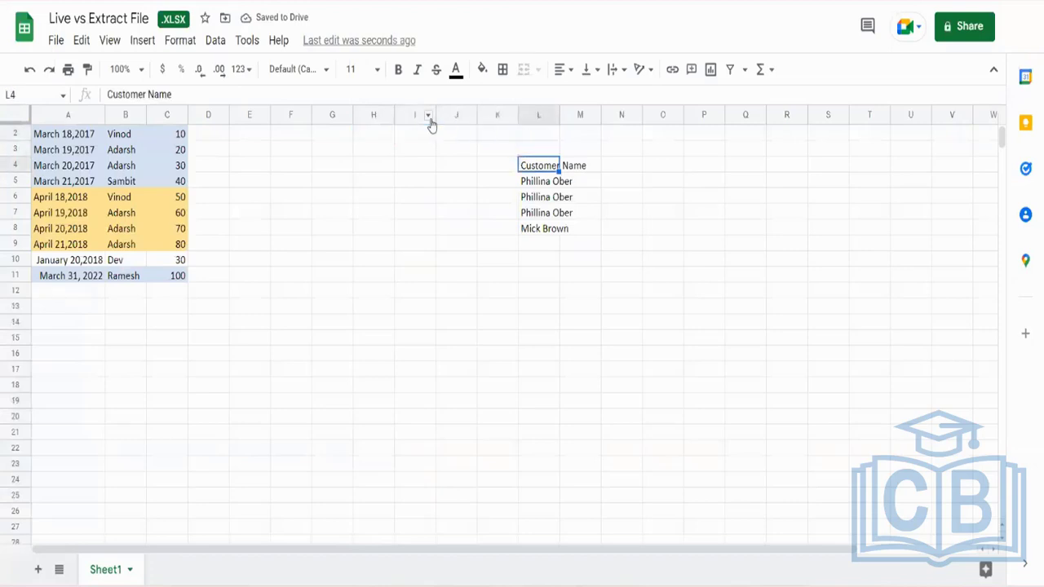
key(ctrl+shift+Down)
key(Delete)
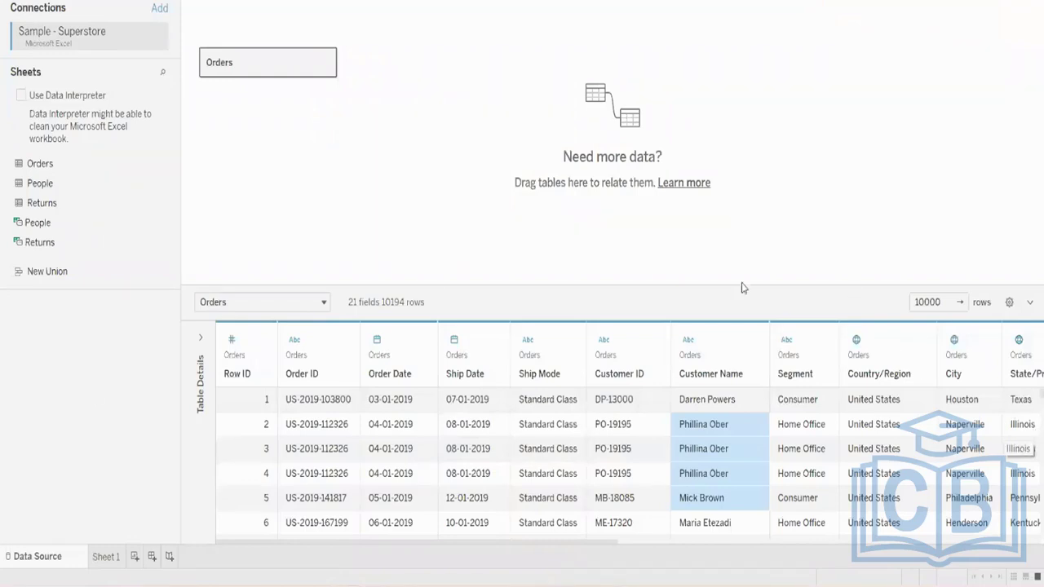
Copy all fields and rows of the Orders preview in Tableau and paste them at cell J8 in Google Sheets
click(656, 451)
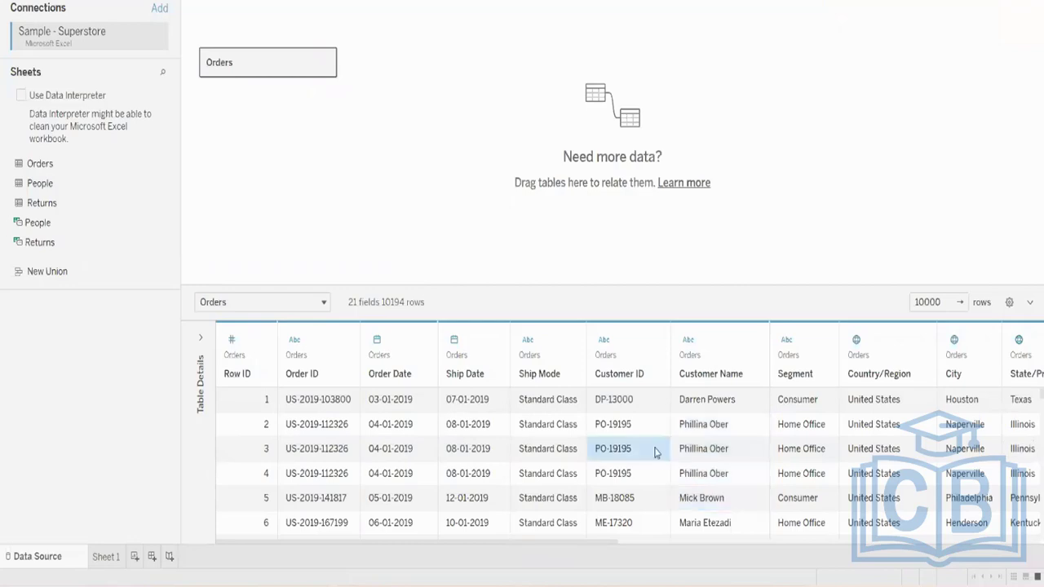
key(ctrl+a)
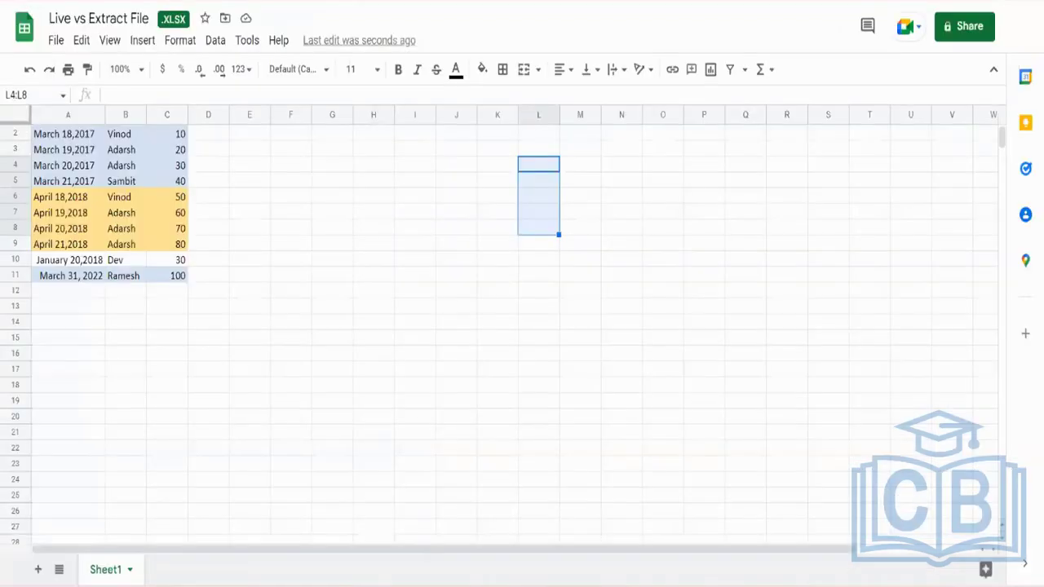
click(443, 232)
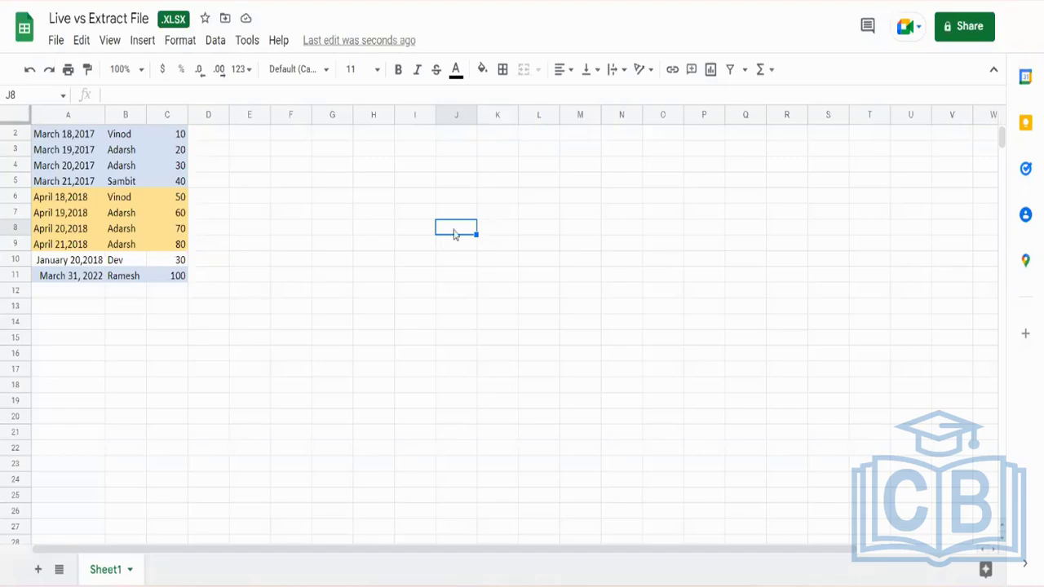
key(ctrl+v)
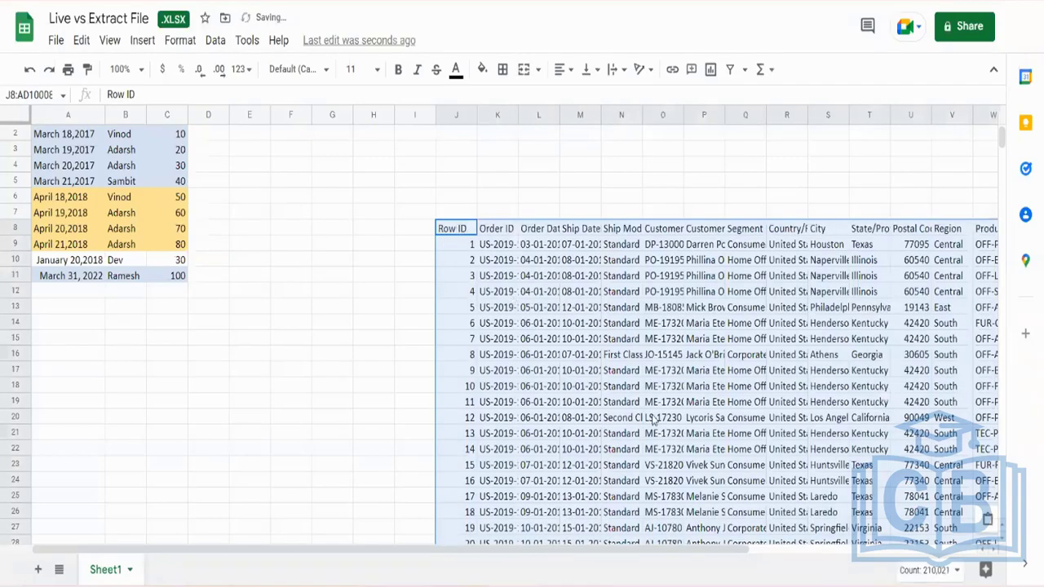
Undo the paste of the full Orders data in the spreadsheet
right_click(612, 548)
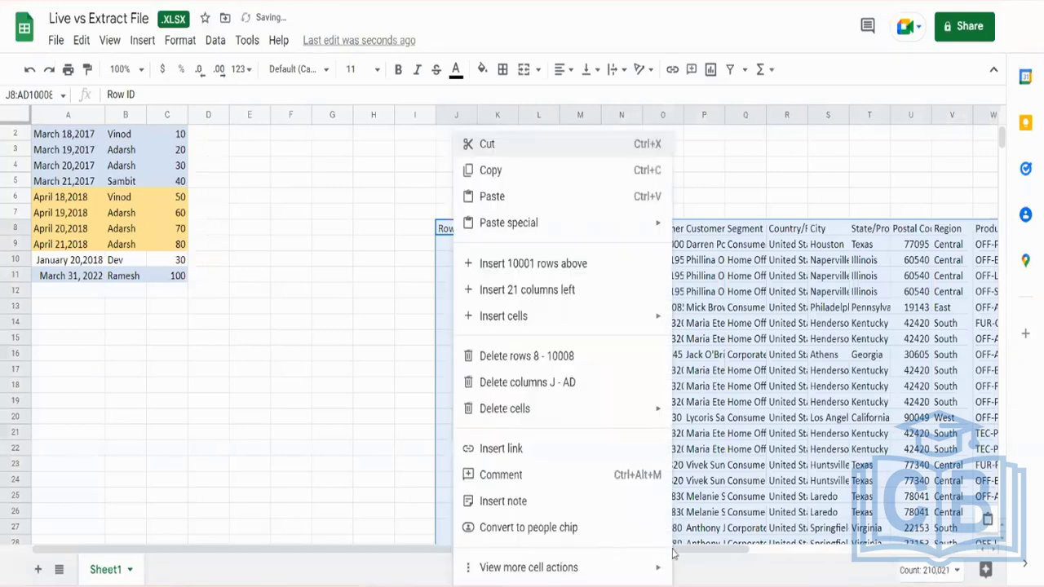
click(381, 560)
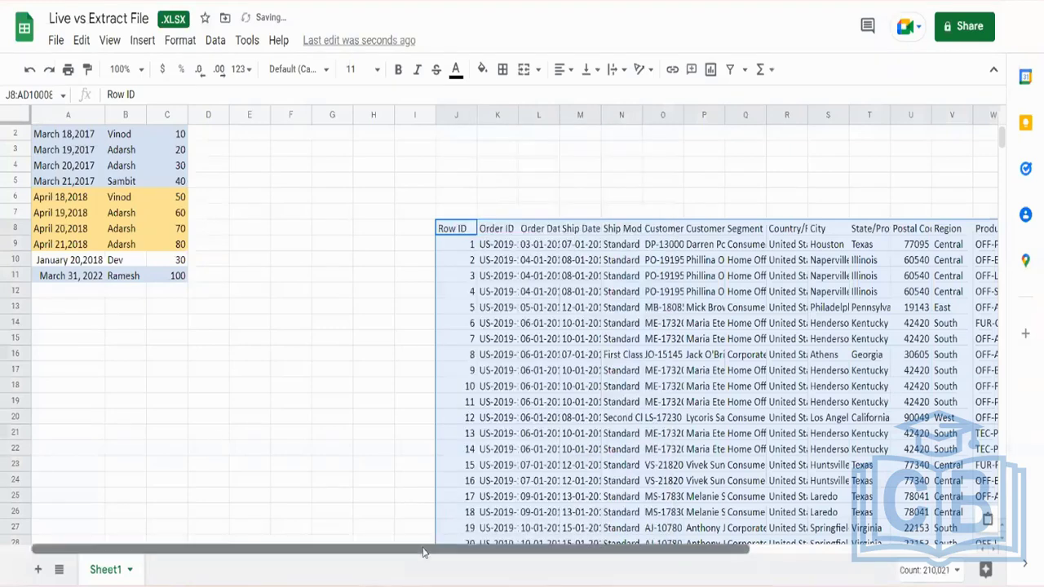
drag(422, 552, 710, 545)
key(ctrl+z)
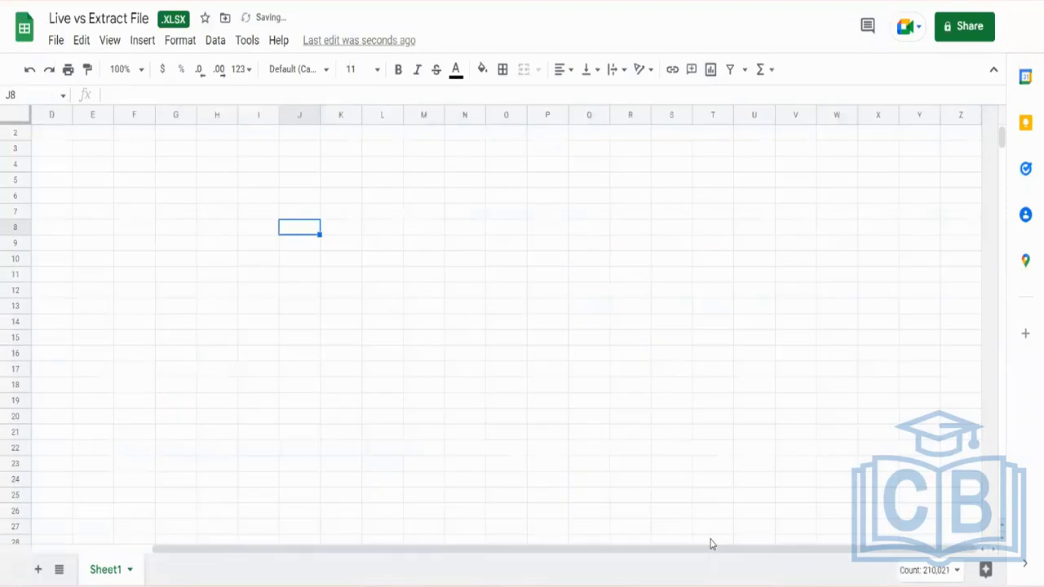
Switch to the Tableau Book2 workbook, view the field list in Sheet 1, and return to the data source page
mouse_move(351, 586)
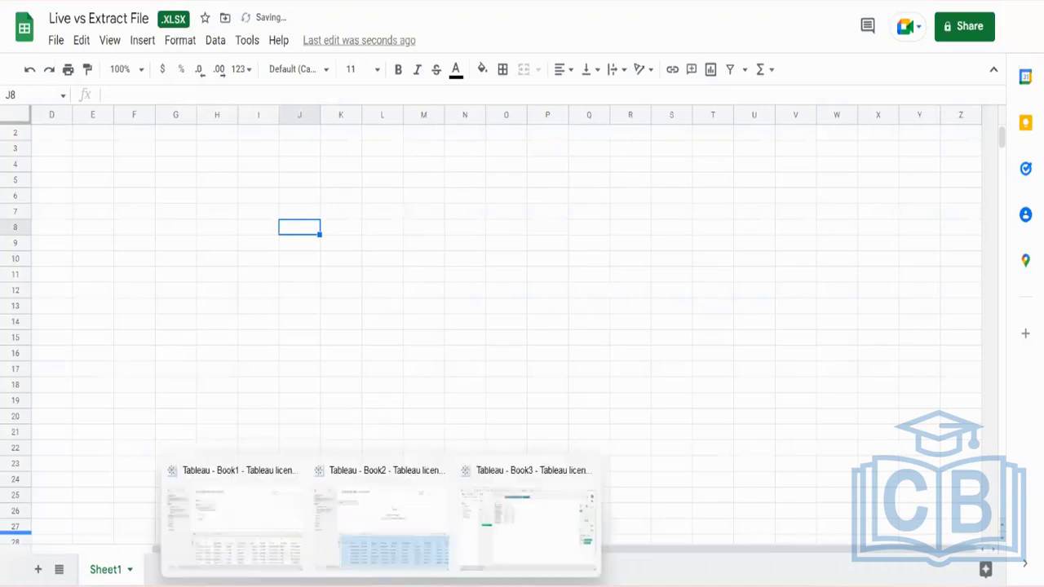
click(372, 514)
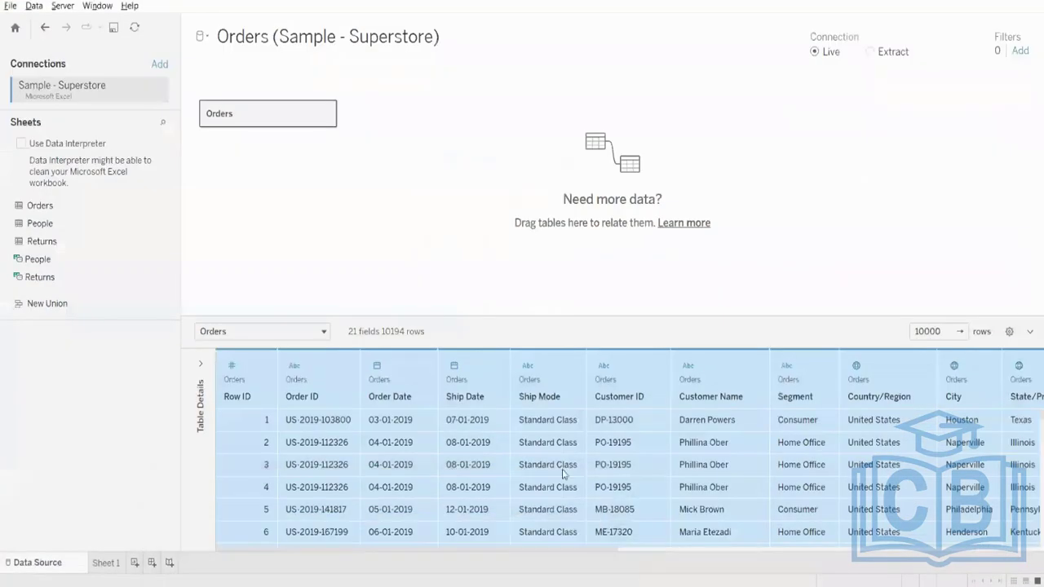
click(608, 408)
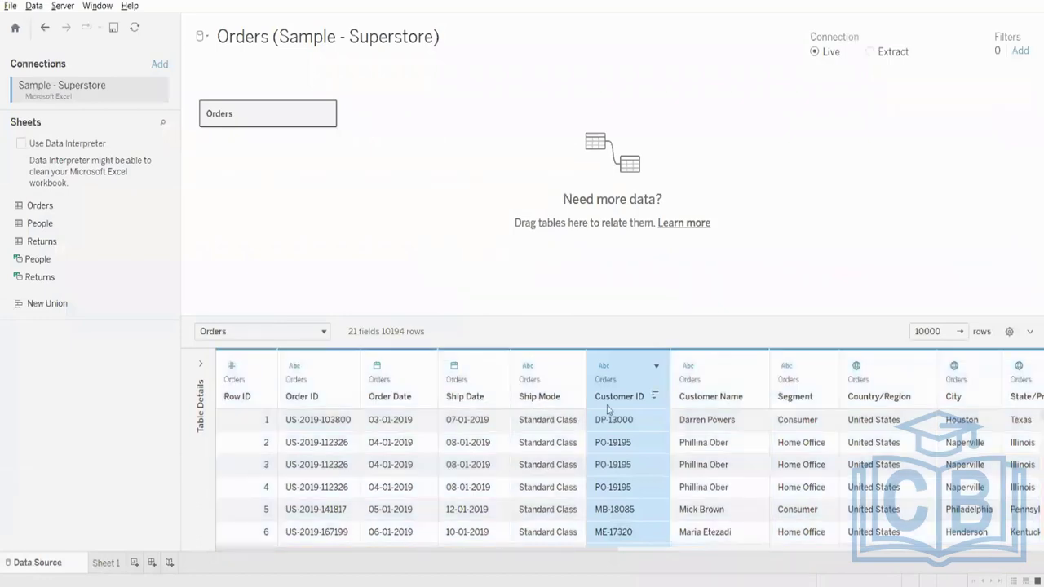
click(106, 563)
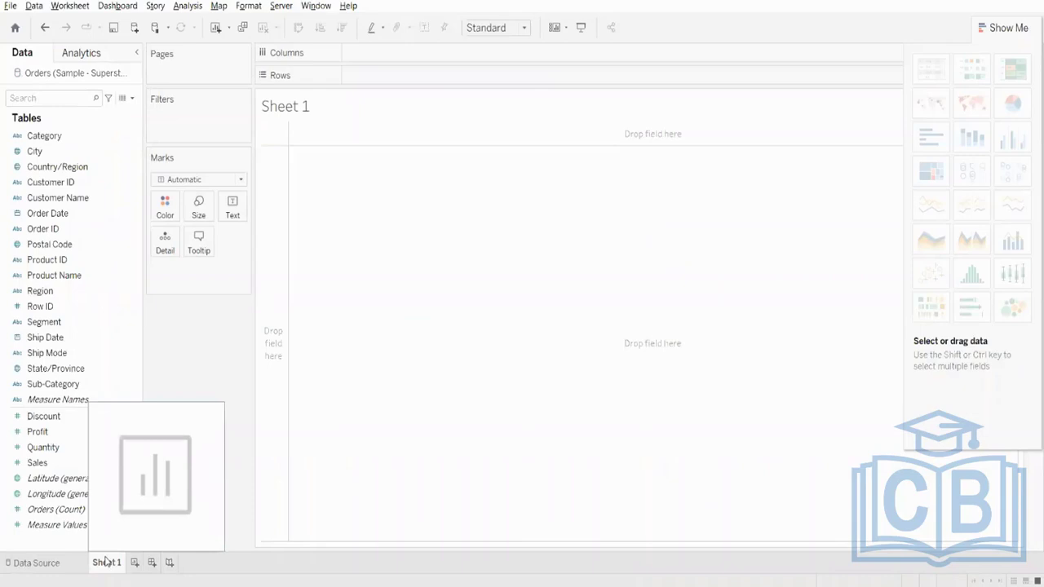
click(45, 563)
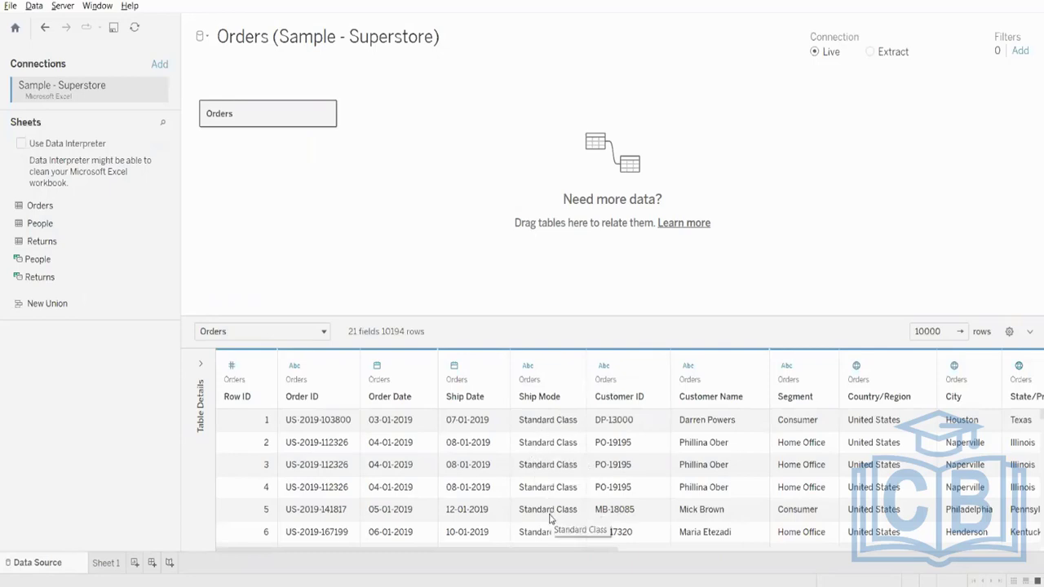
Split the Ship Mode field in the Orders preview and compare the split columns with the original Ship Mode values
click(572, 369)
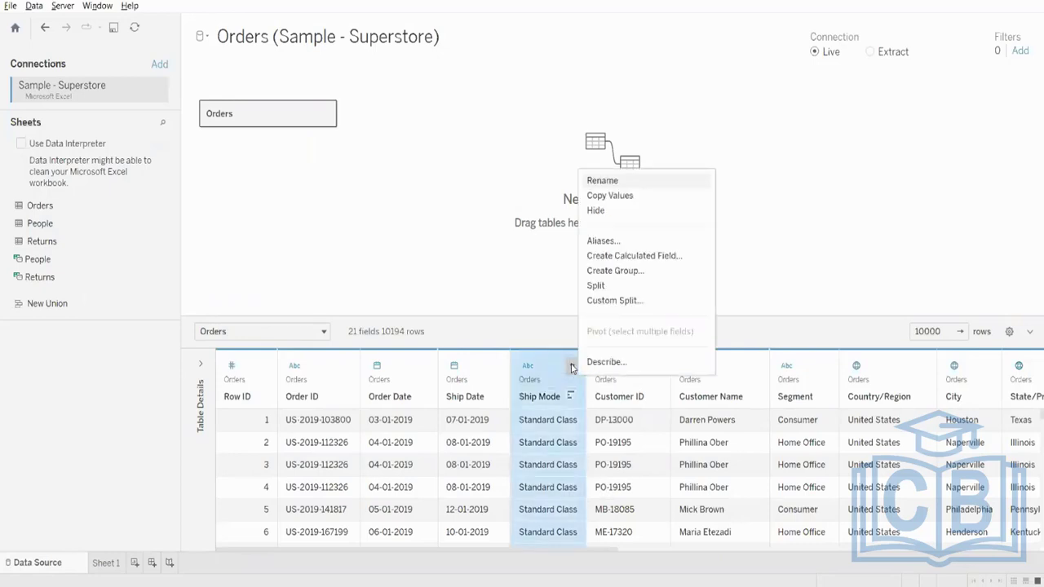
click(598, 287)
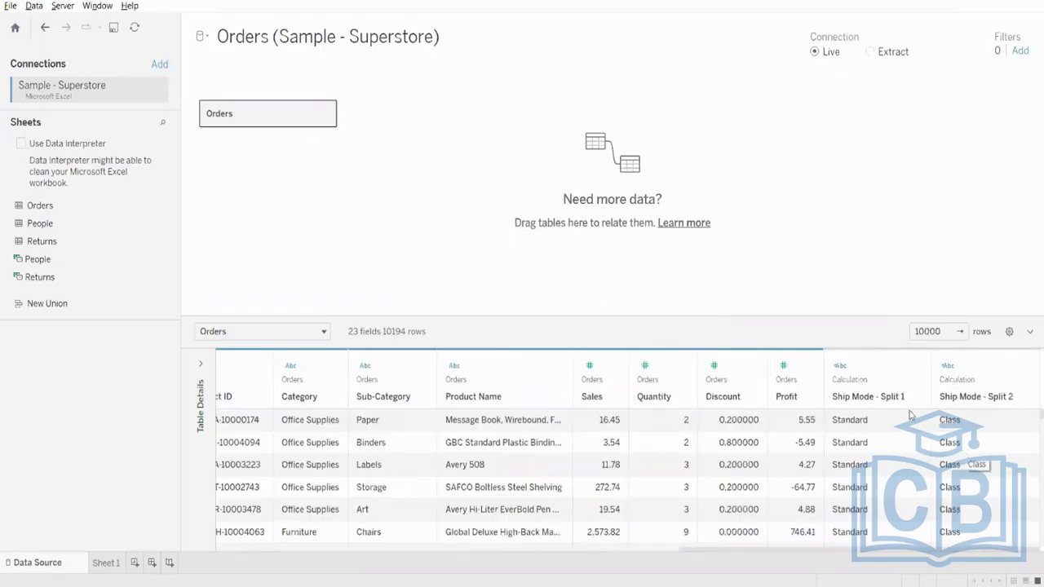
drag(841, 555, 380, 555)
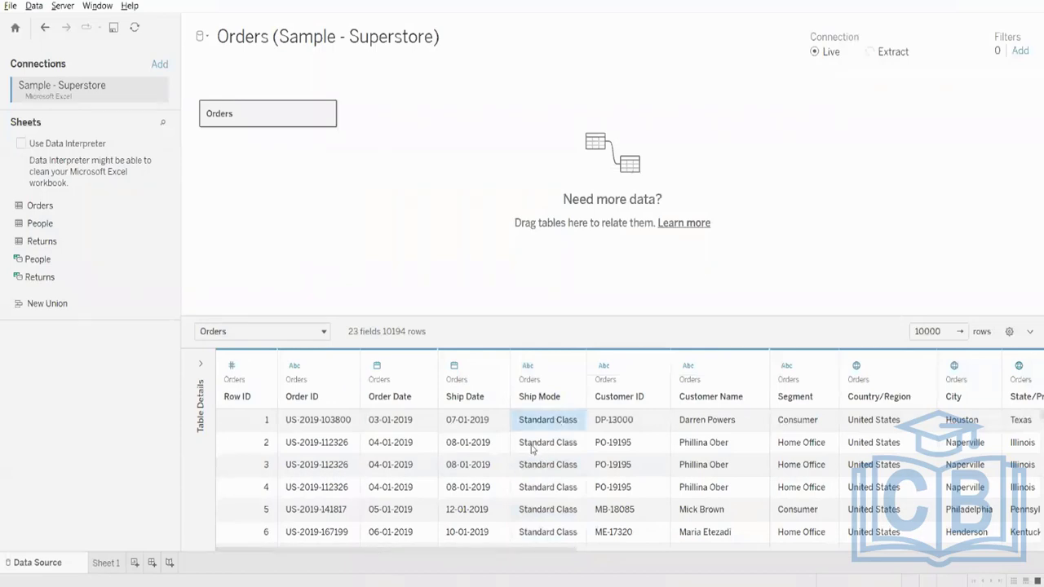
scroll(534, 458, down, 2)
scroll(534, 458, down, 1)
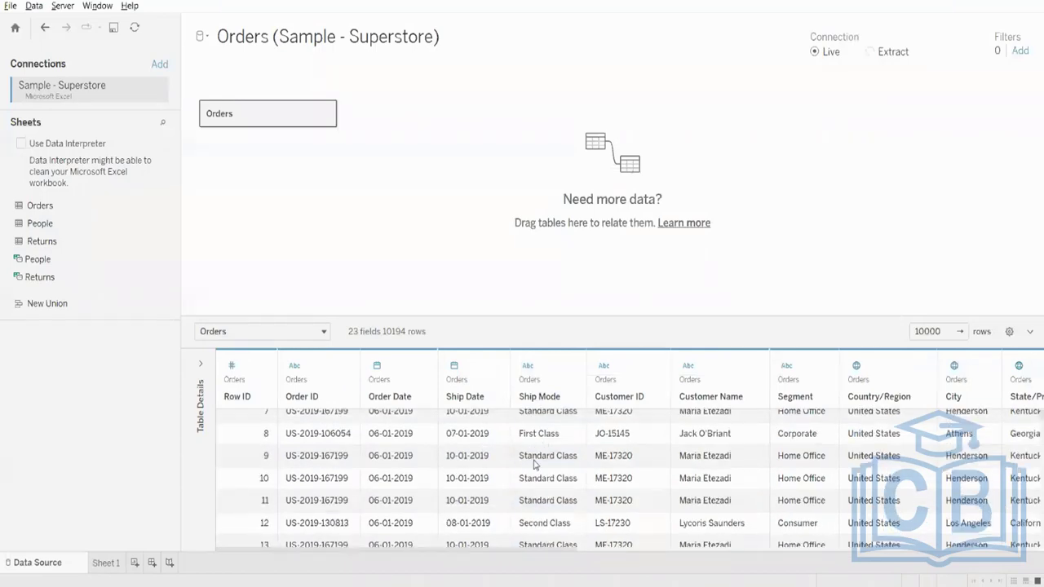
scroll(534, 463, up, 3)
drag(387, 553, 940, 569)
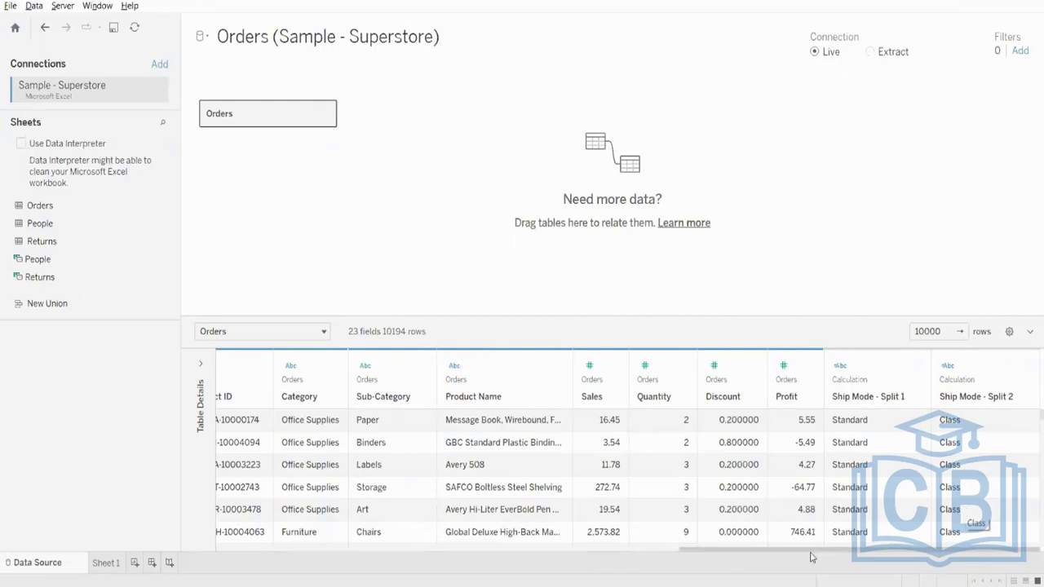
drag(665, 553, 313, 553)
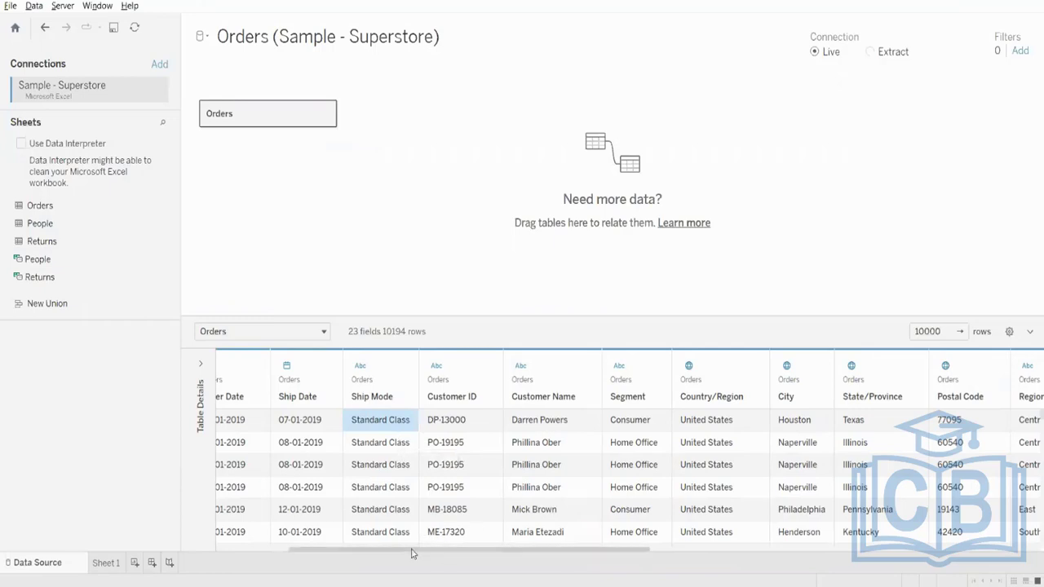
Delete the calculated fields Ship Mode - Split 1 and Ship Mode - Split 2 from the Orders preview
drag(412, 554, 802, 554)
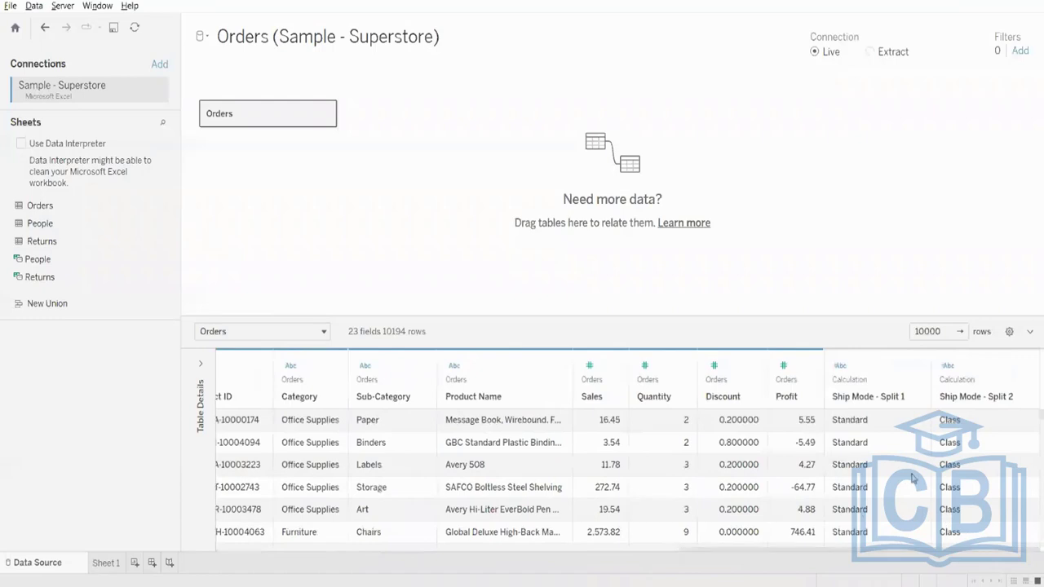
click(917, 365)
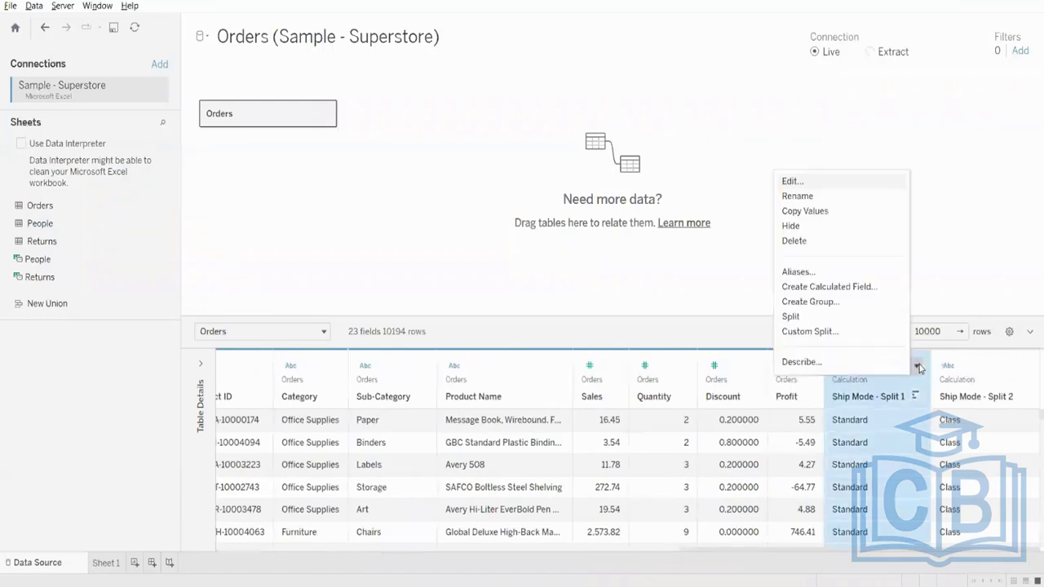
click(808, 241)
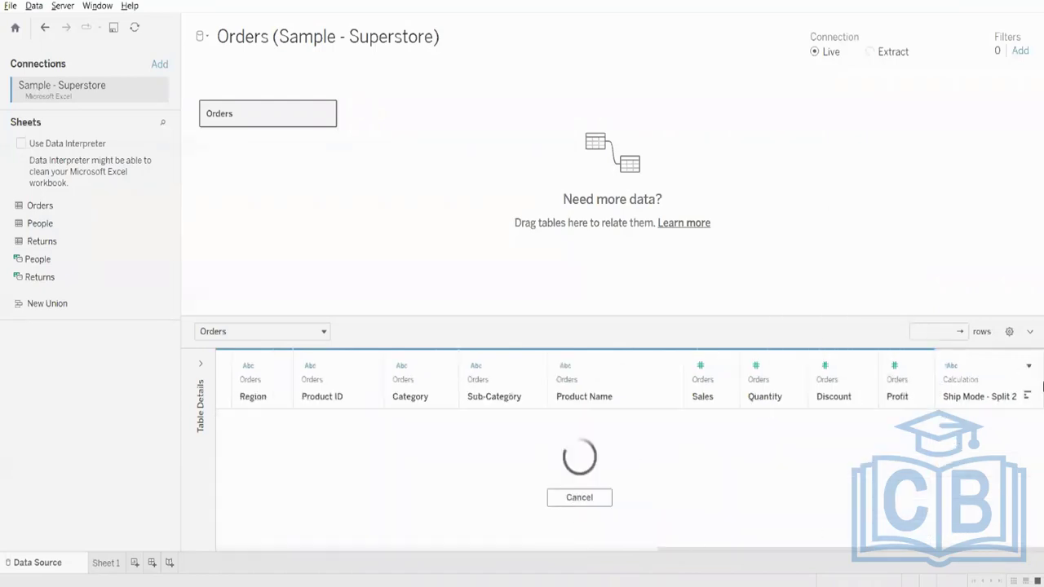
click(1030, 365)
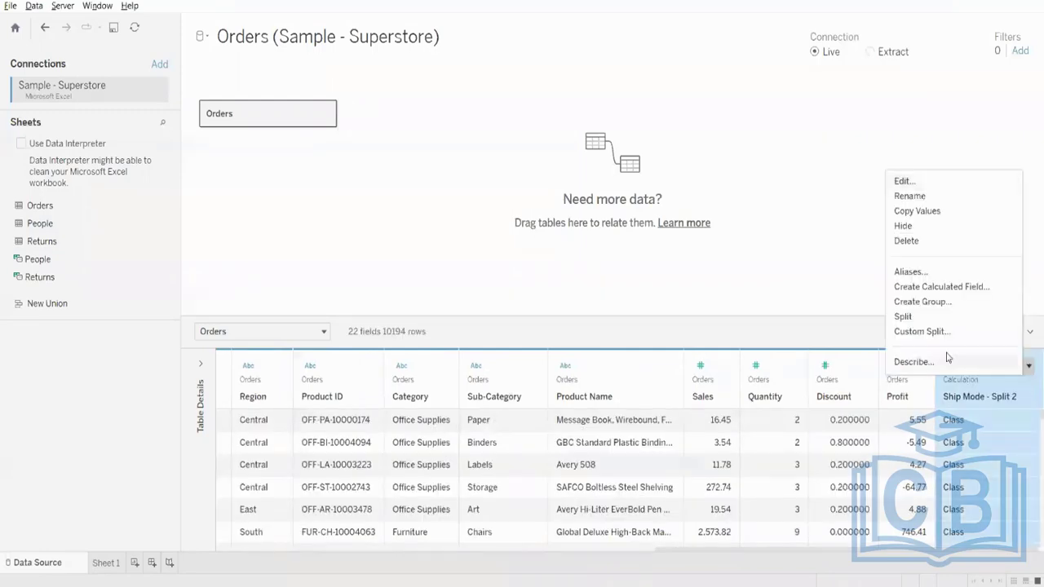
click(917, 331)
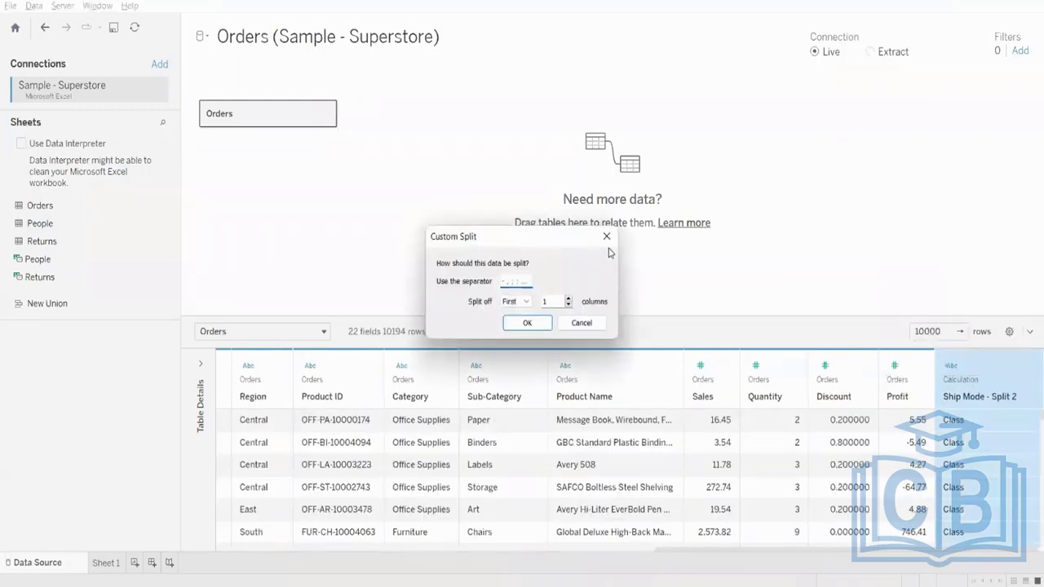
click(608, 232)
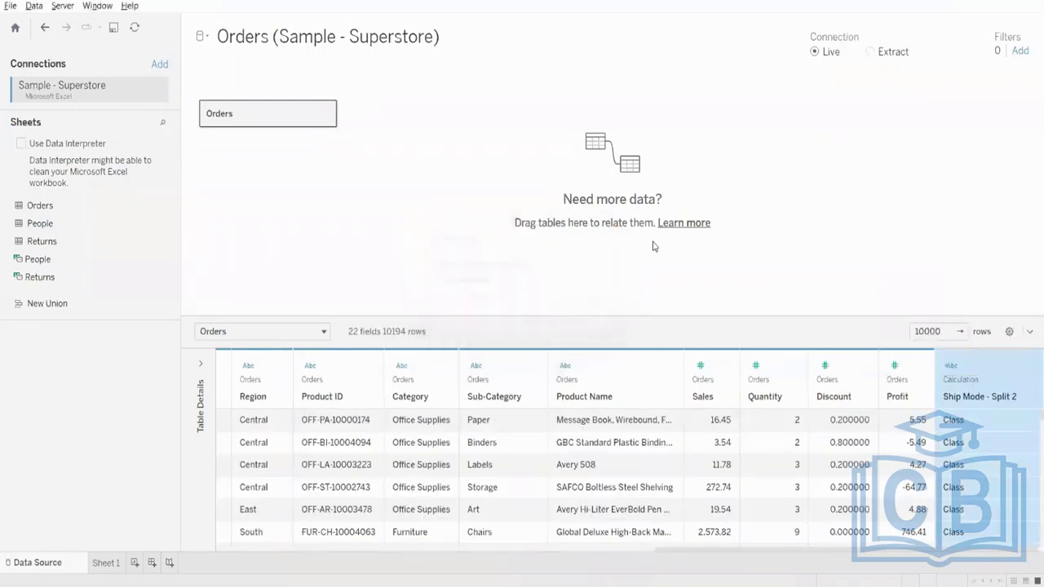
click(1029, 366)
click(906, 241)
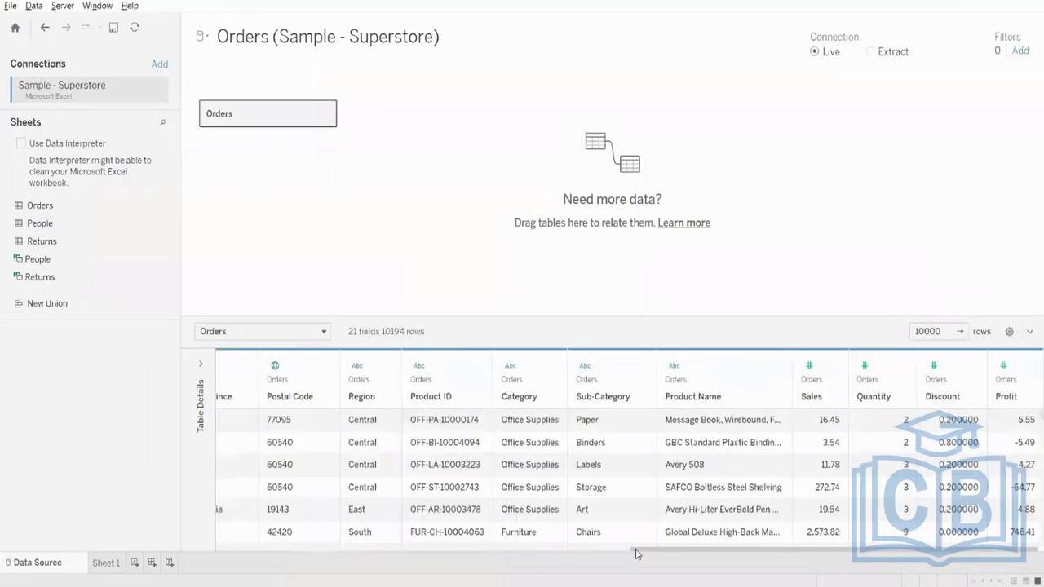
Apply a Custom Split to the Customer ID field, using "-" as separator and splitting off the first 1 column
drag(634, 553, 135, 536)
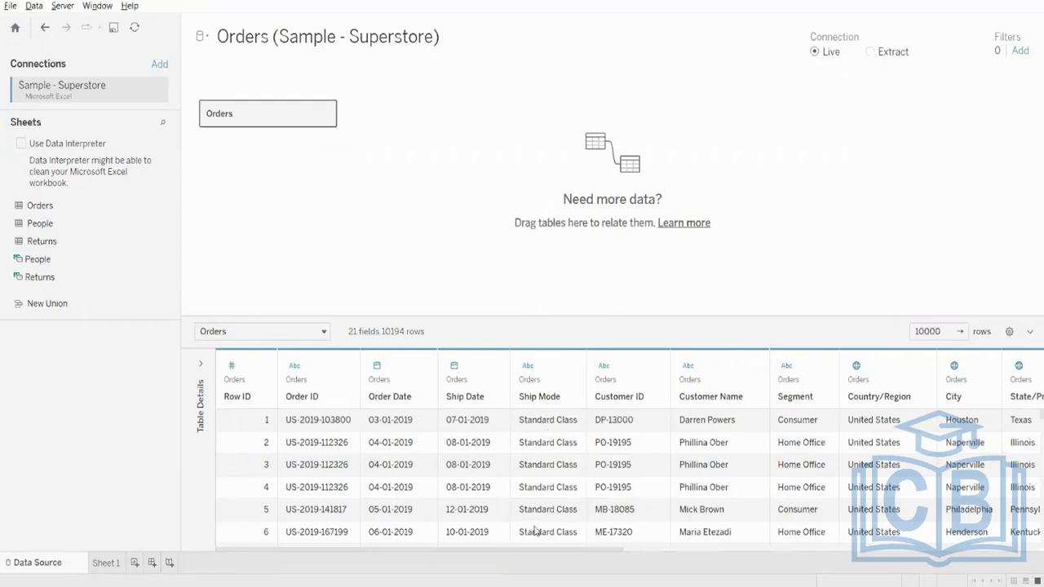
click(609, 424)
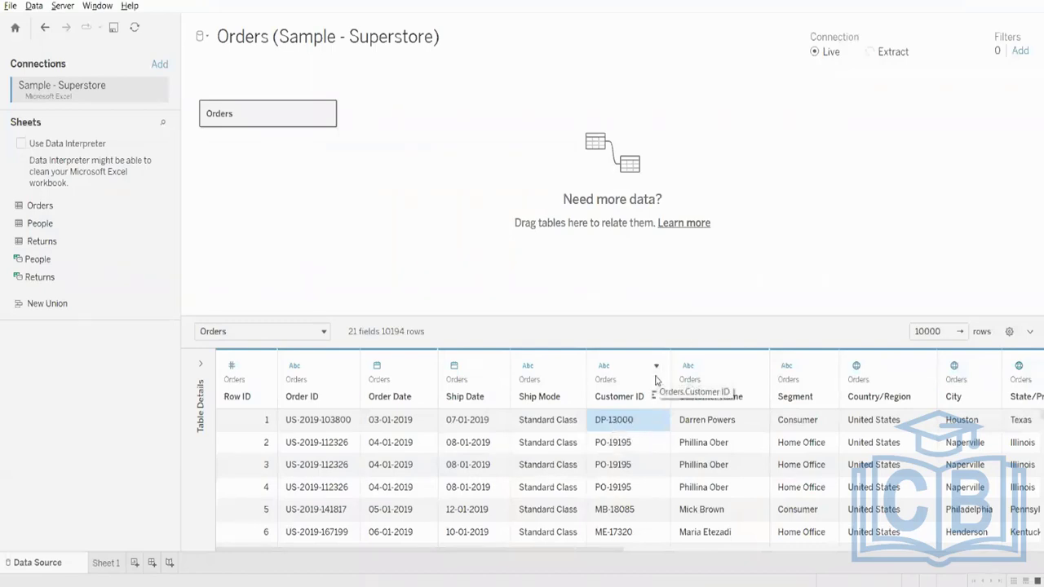
click(656, 366)
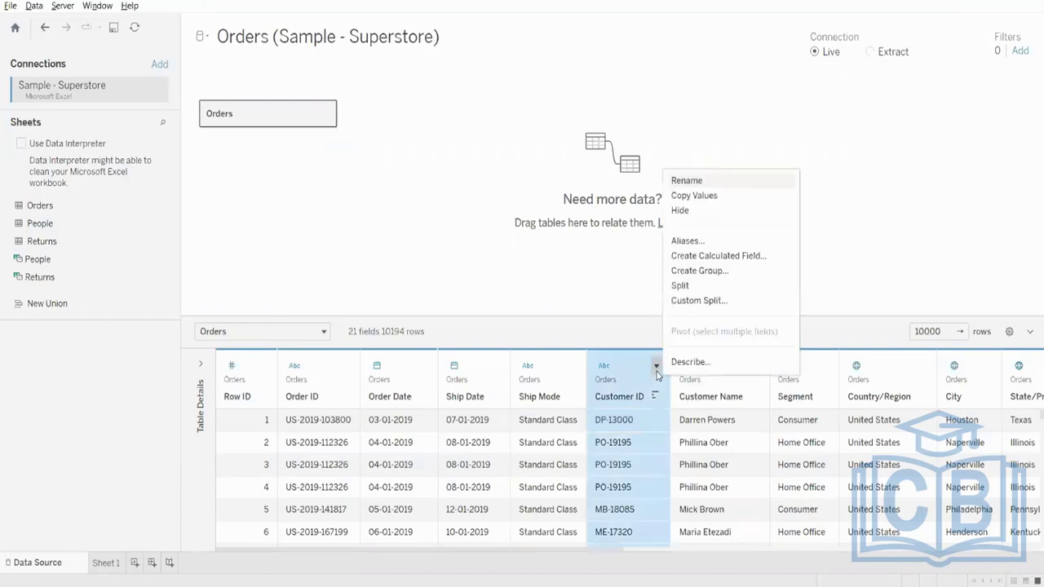
click(693, 302)
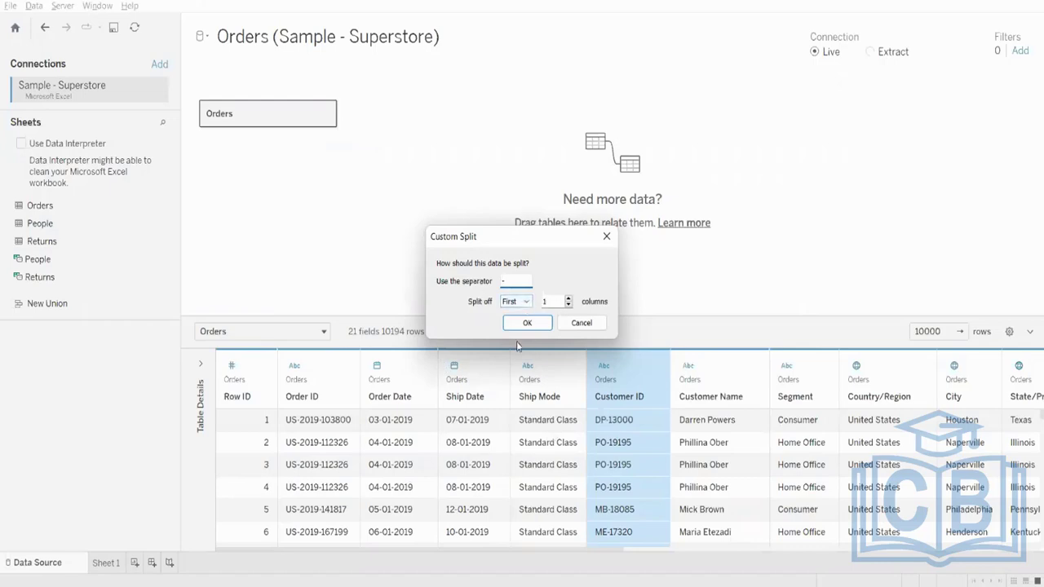
click(544, 327)
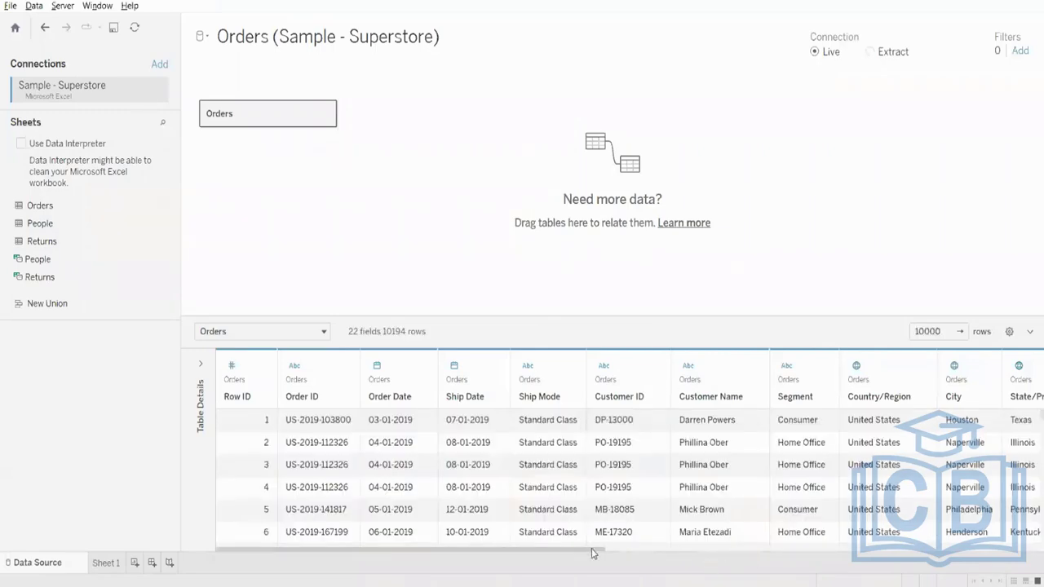
Examine the values of the new Customer ID split column at the end of the Orders preview
drag(593, 554, 678, 554)
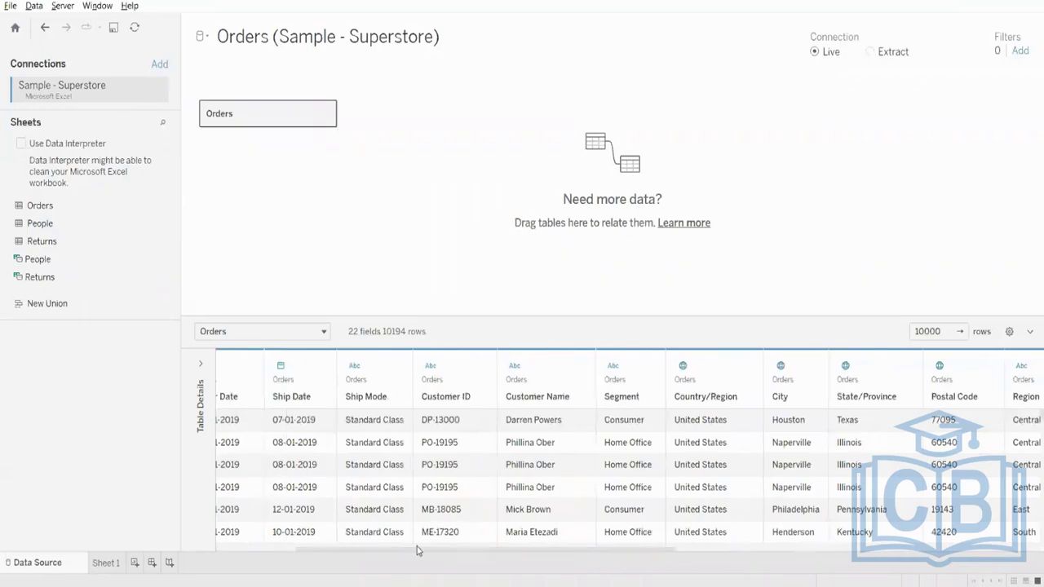
drag(417, 551, 777, 553)
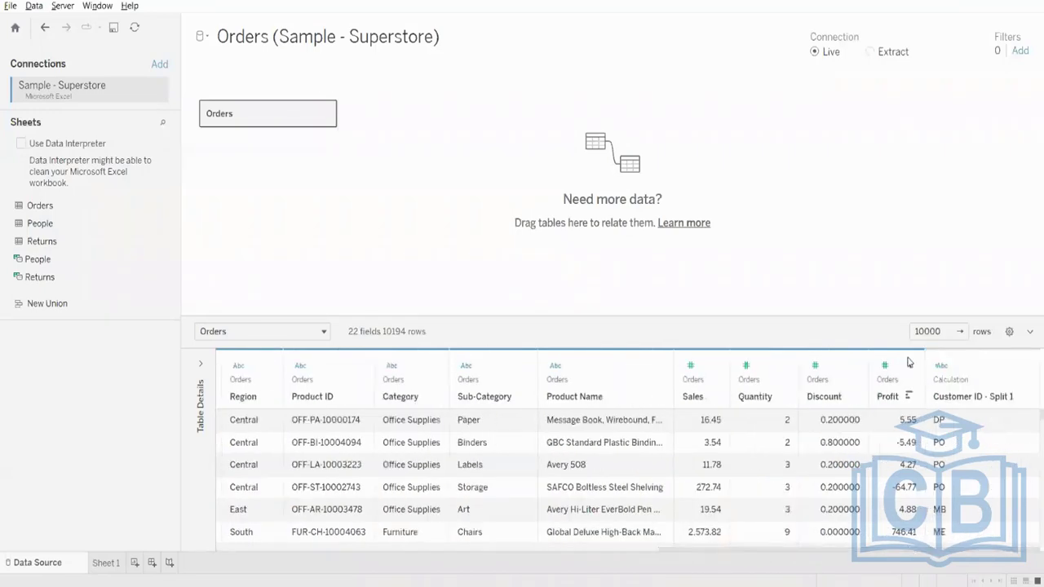
drag(942, 366, 781, 382)
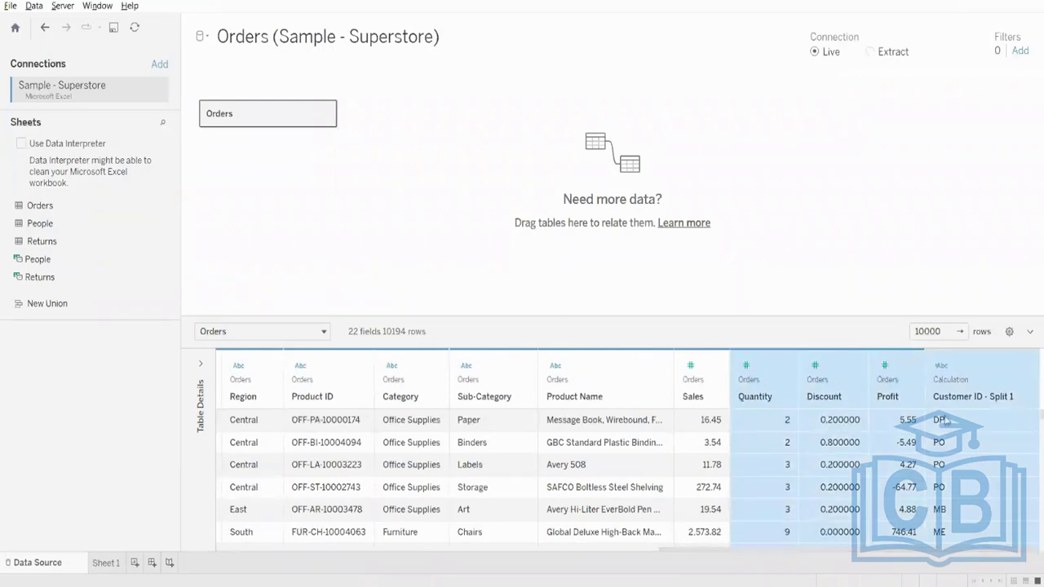
click(946, 363)
click(1025, 368)
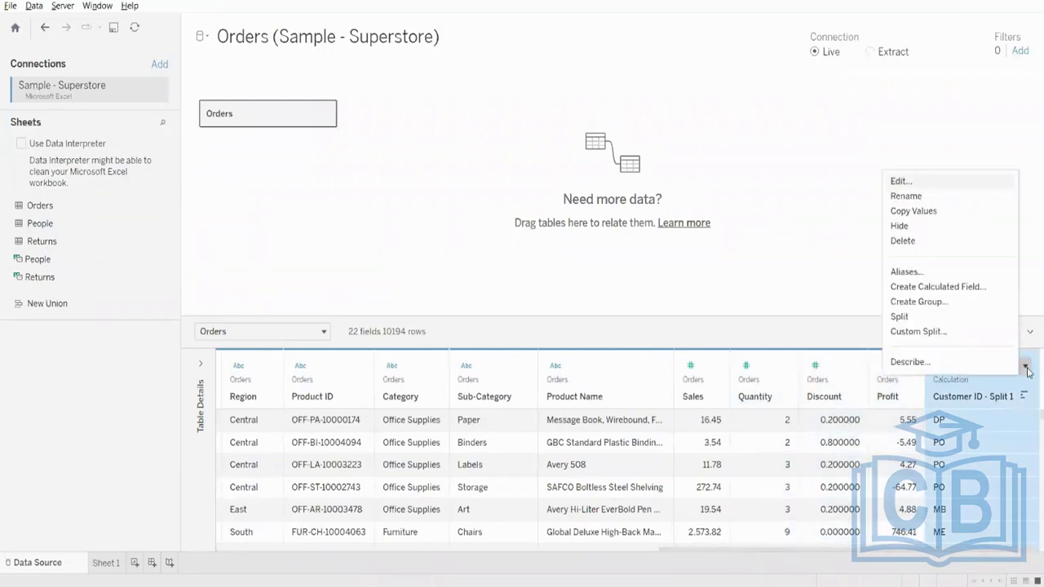
click(1029, 275)
click(953, 420)
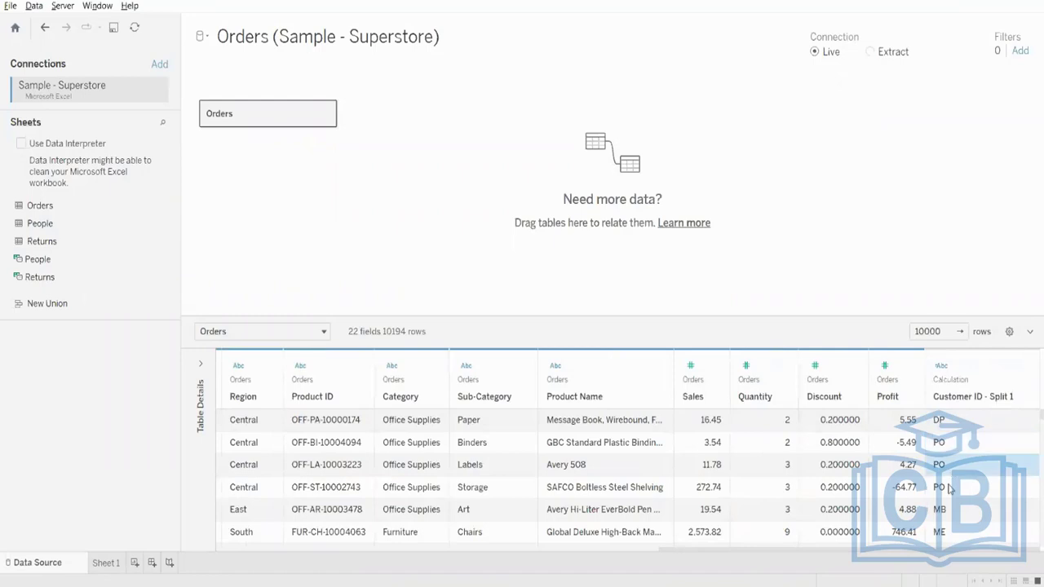
Try a Custom Split of Customer ID that splits off the last 1 column with no separator, and check the end of the preview
drag(840, 550, 474, 551)
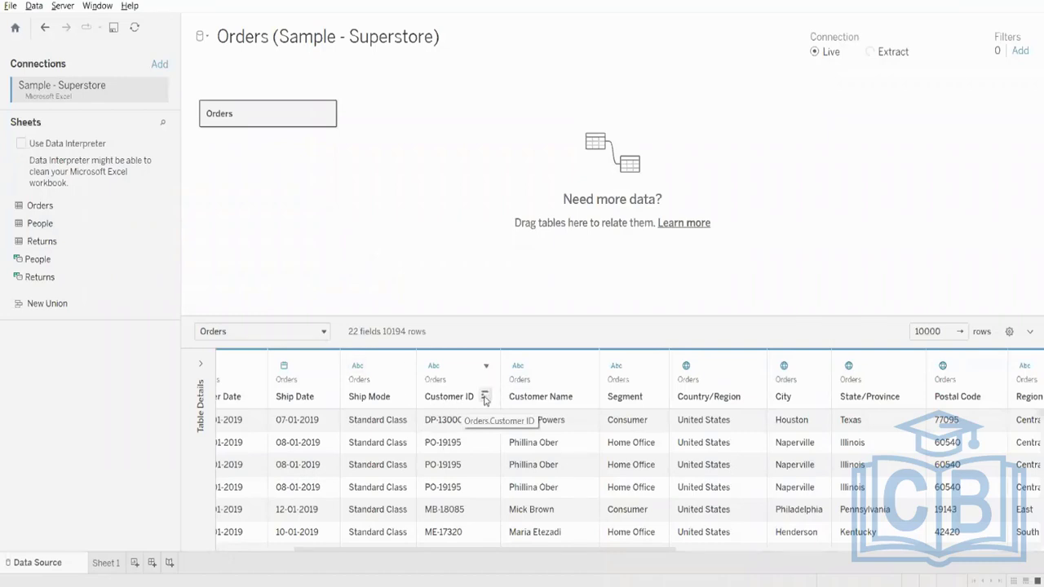
click(486, 365)
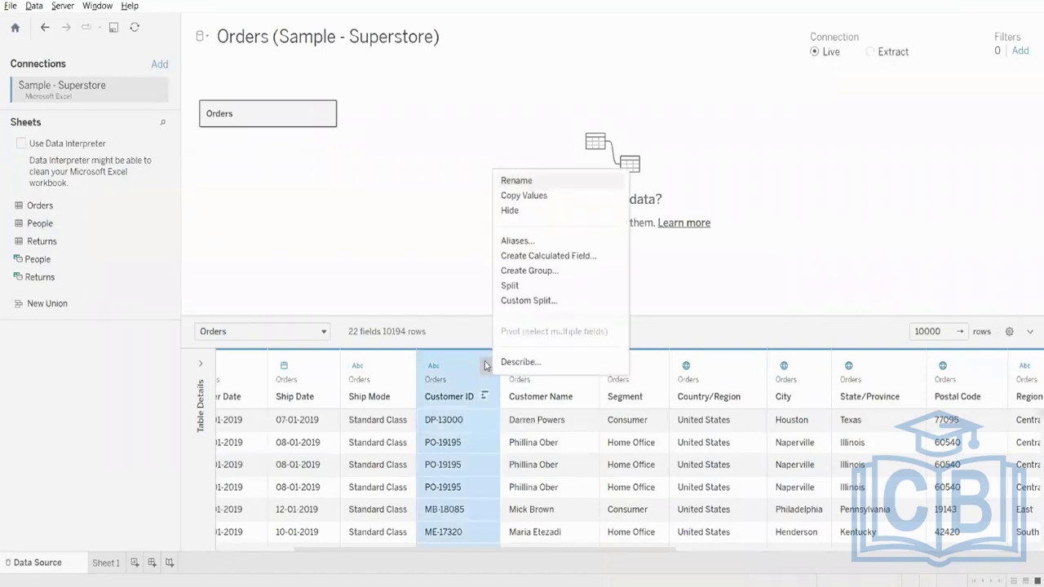
click(515, 301)
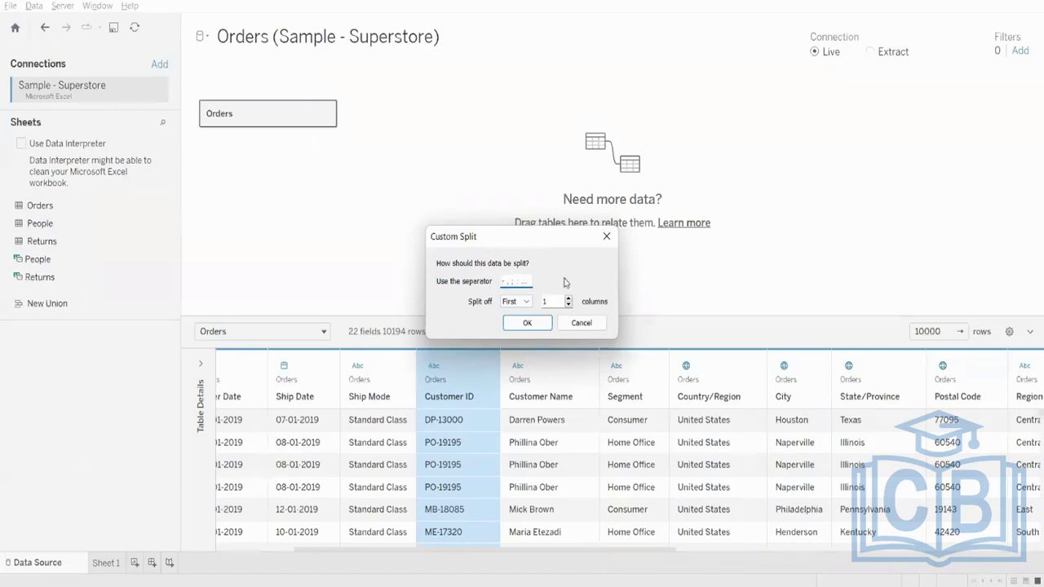
click(506, 284)
click(516, 302)
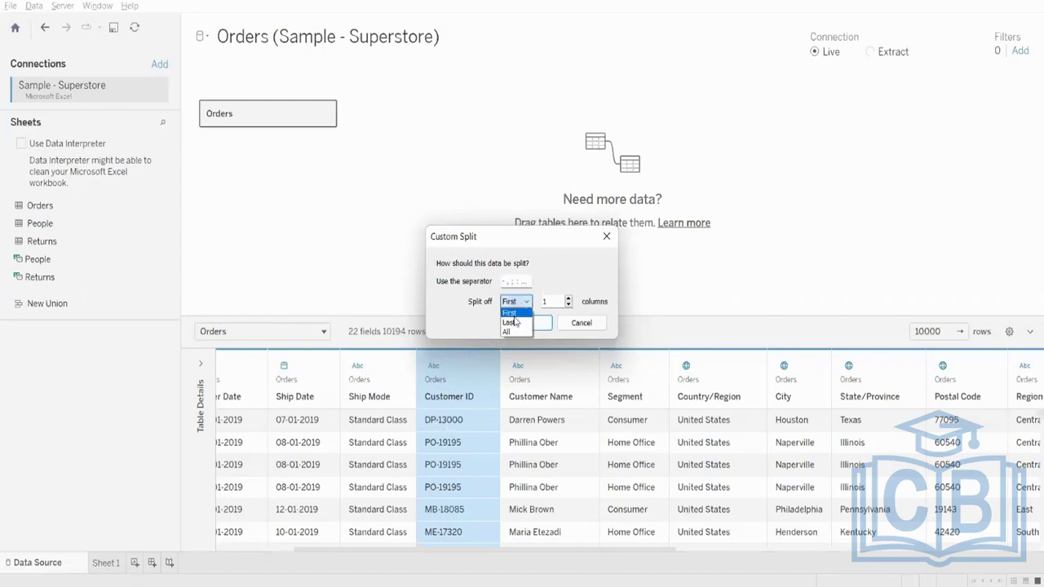
click(513, 324)
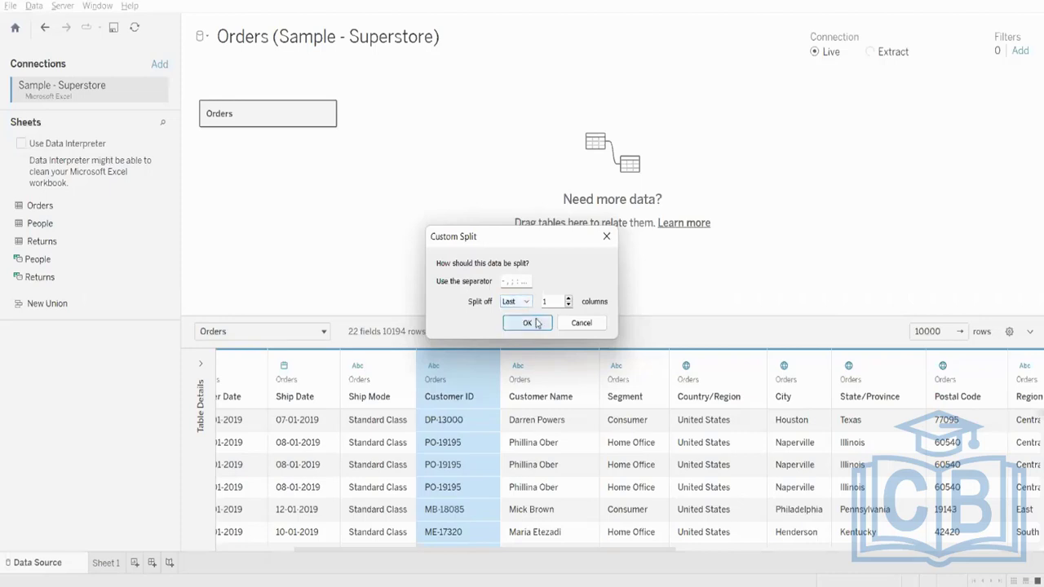
click(539, 323)
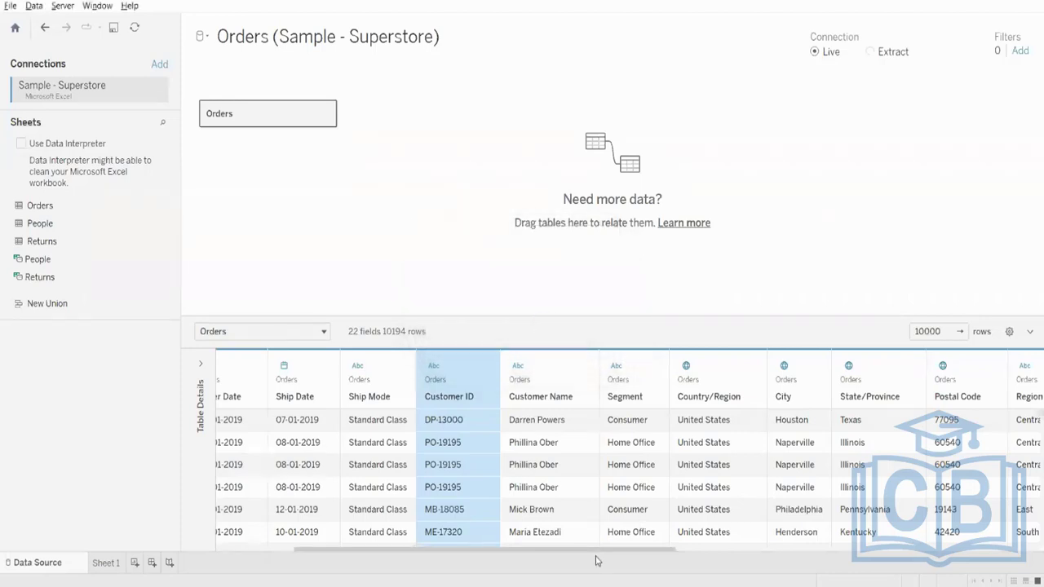
drag(599, 550, 1018, 549)
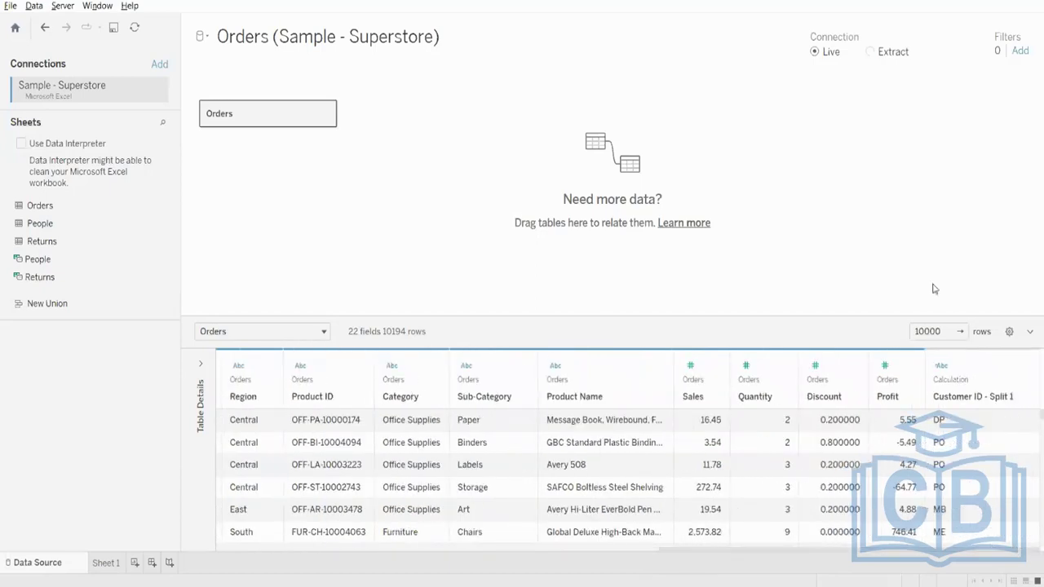
Retry the Custom Split of Customer ID for the last 1 column, again leaving the separator empty
drag(858, 551, 499, 563)
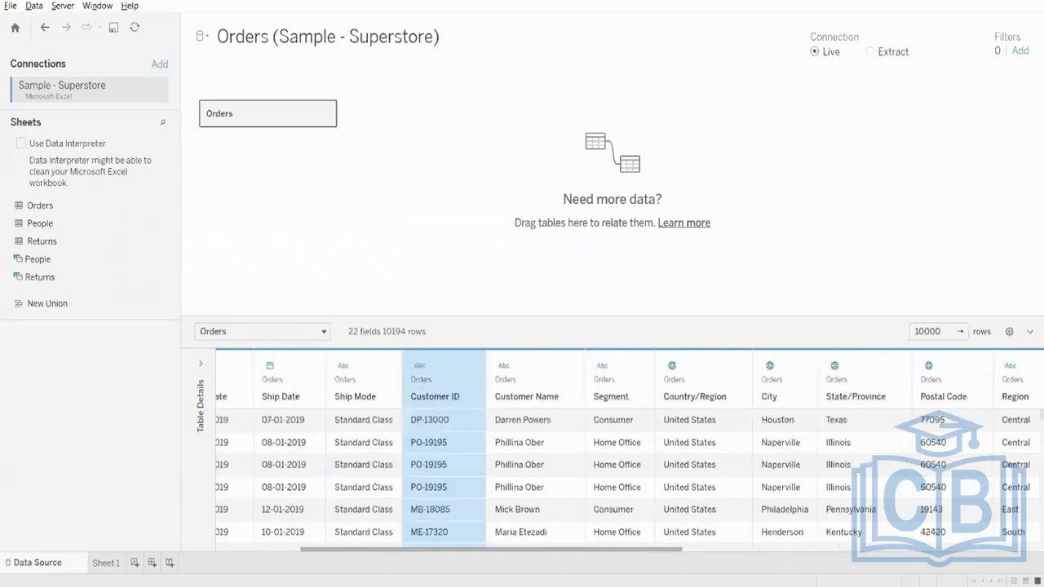
click(477, 371)
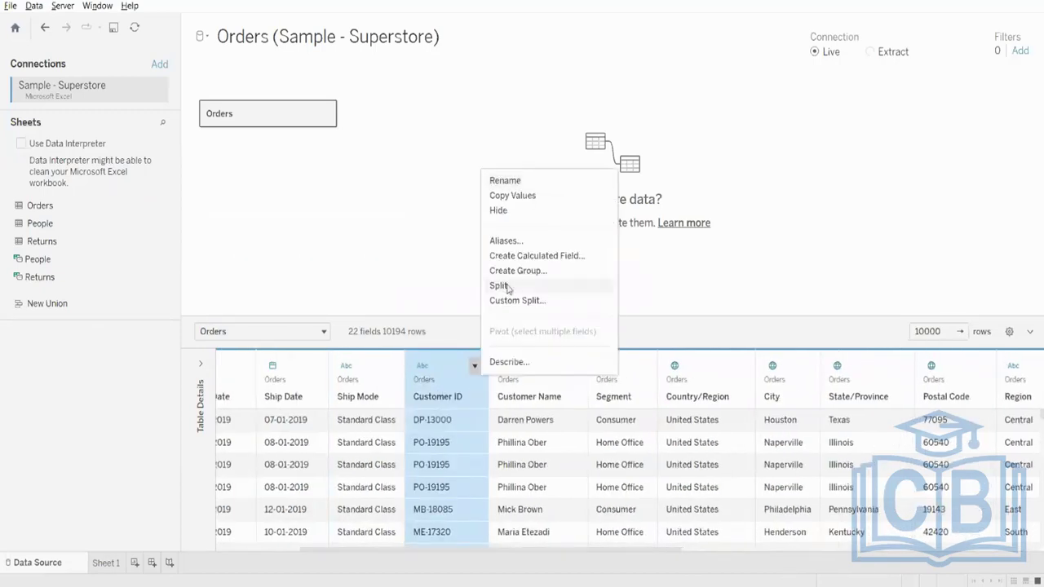
click(510, 298)
click(515, 301)
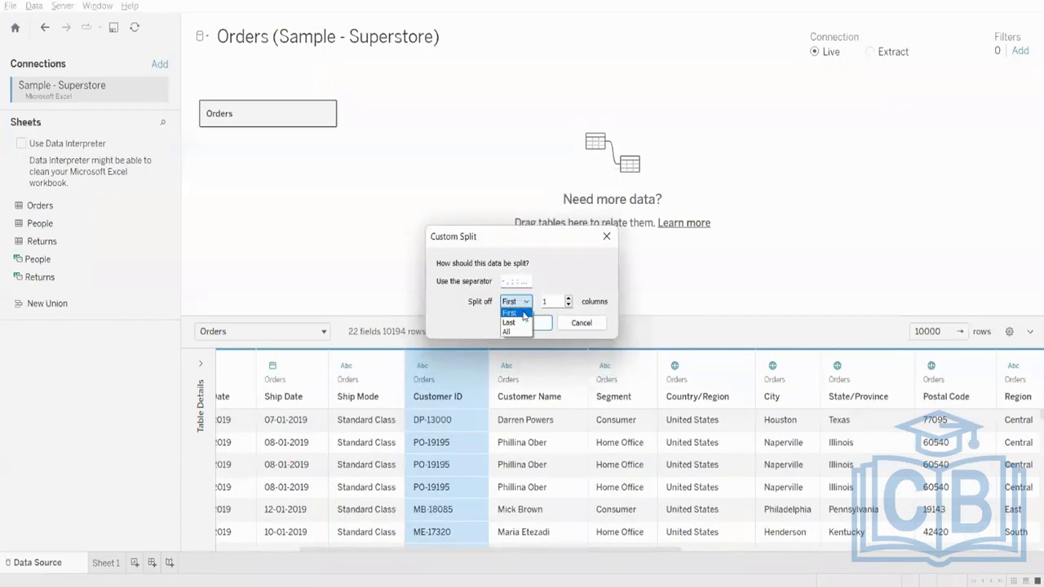
click(514, 319)
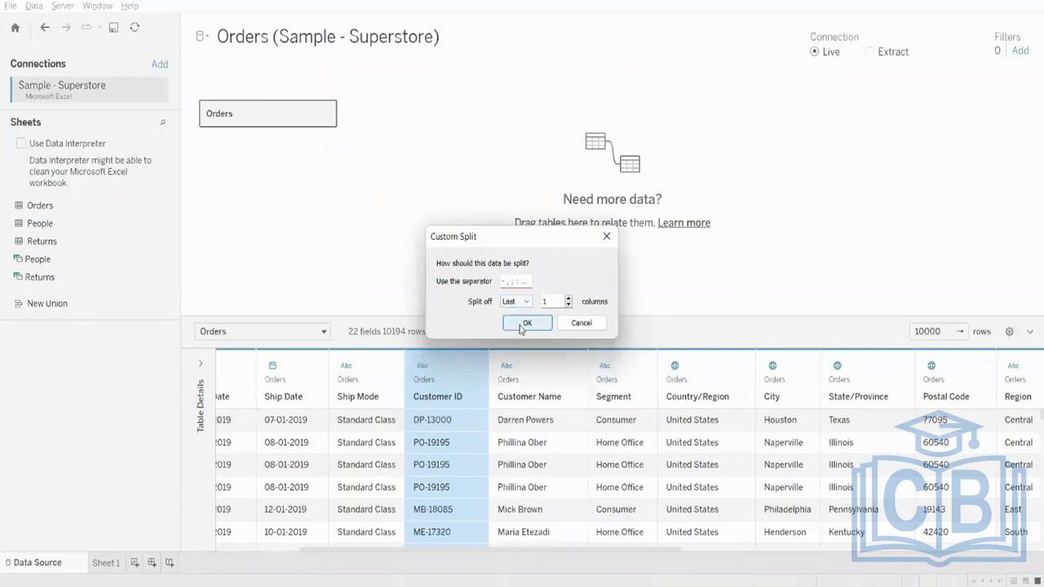
click(527, 324)
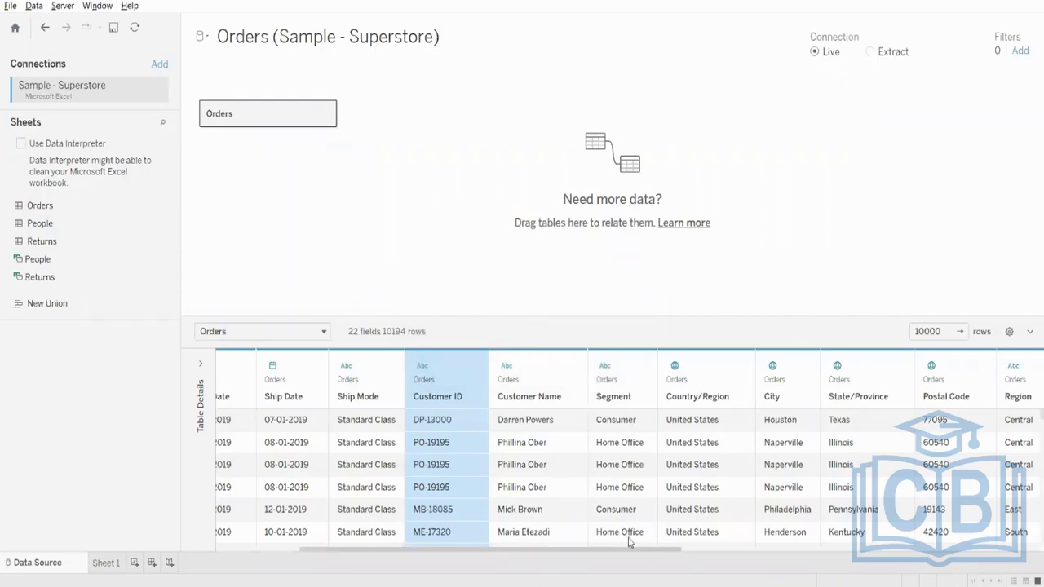
Apply a Custom Split to Customer ID with separator "-" and the last 1 column split off, and review the resulting column
click(474, 366)
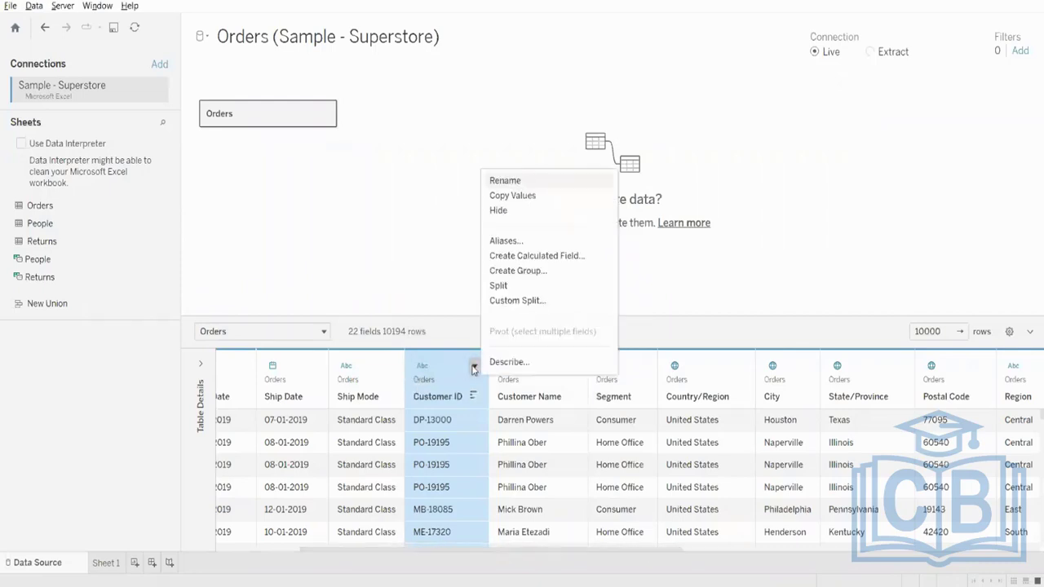
click(507, 301)
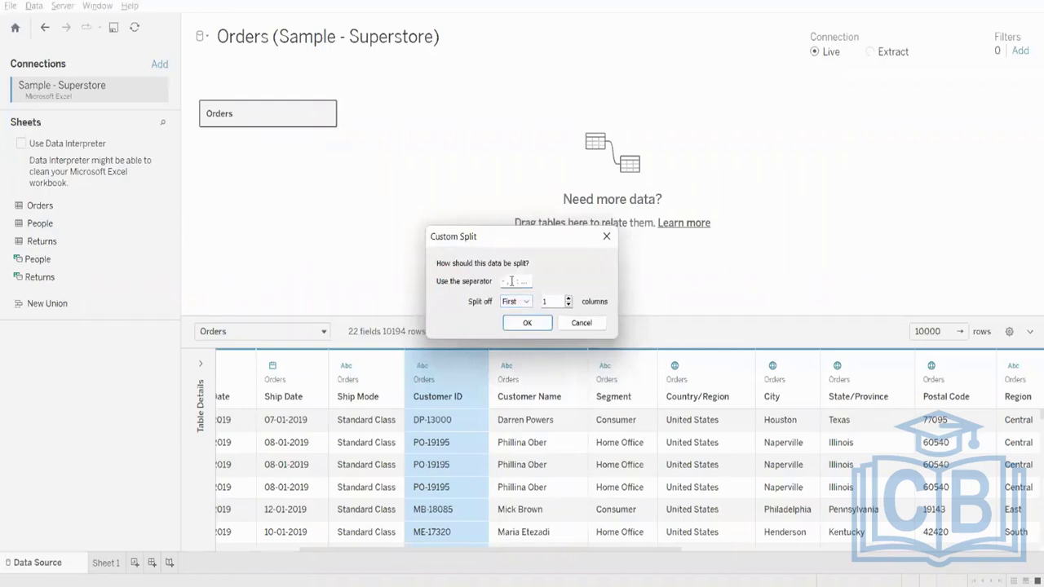
text(-)
click(516, 301)
click(511, 319)
click(527, 322)
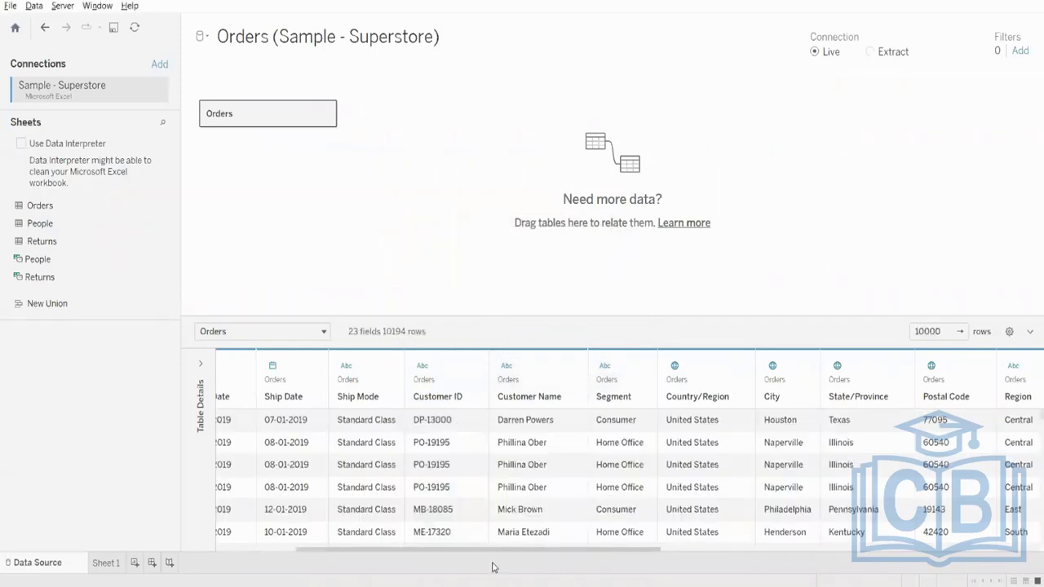
drag(494, 552, 1010, 549)
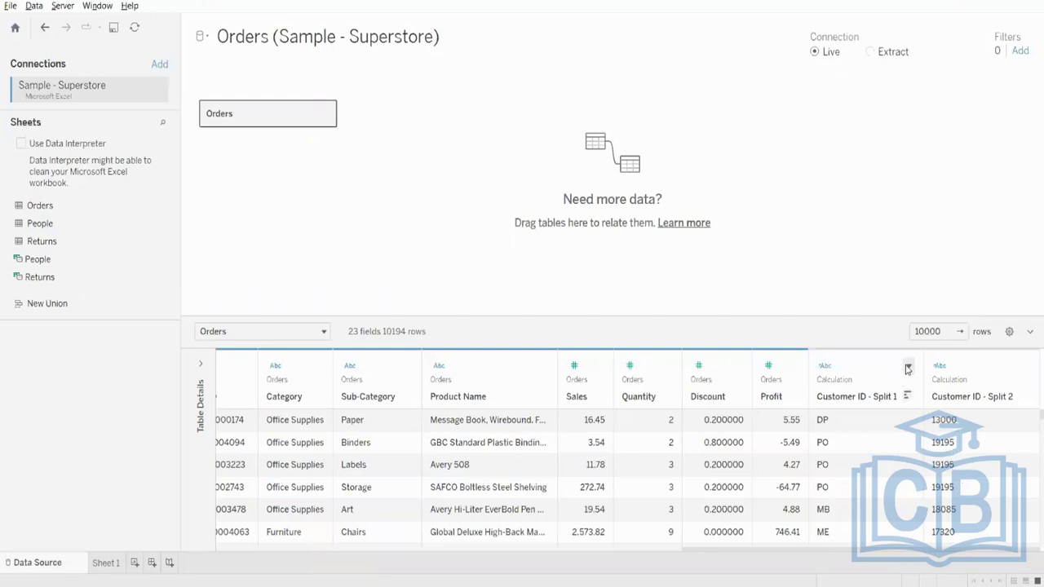
Delete the calculated fields Customer ID - Split 1 and Customer ID - Split 2 from the Orders preview
click(908, 367)
click(786, 241)
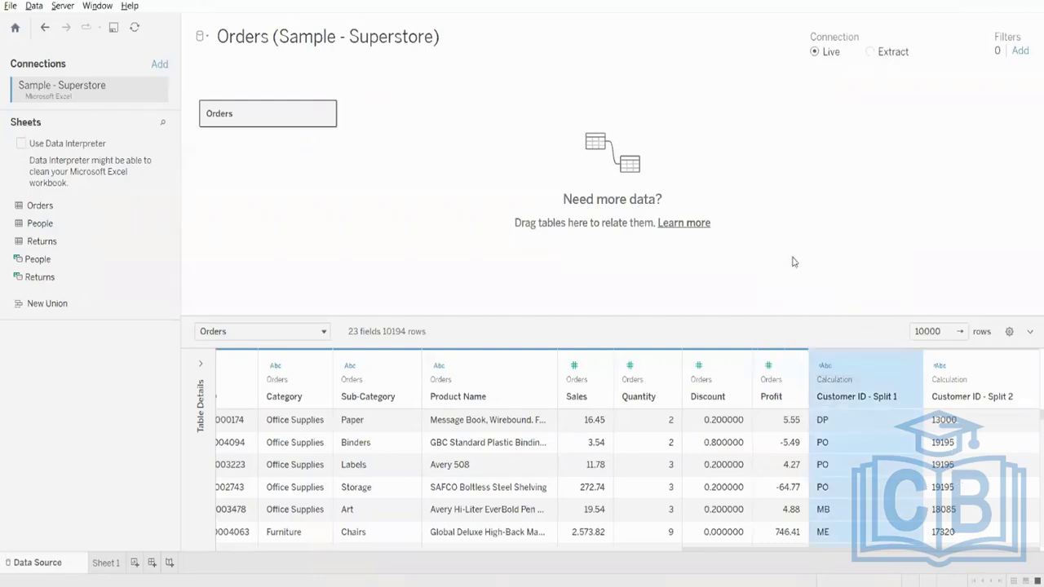
click(1030, 369)
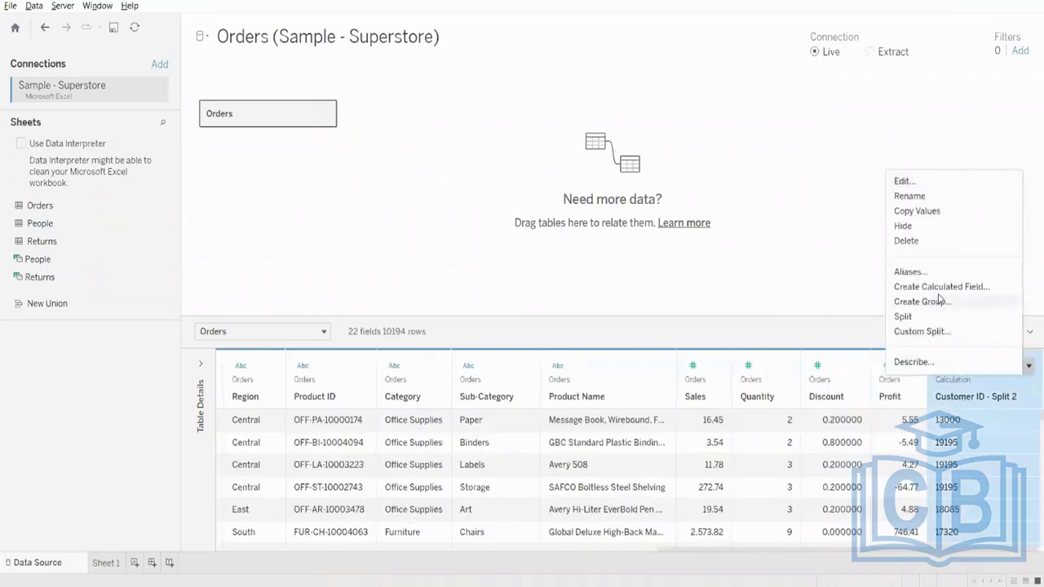
click(926, 244)
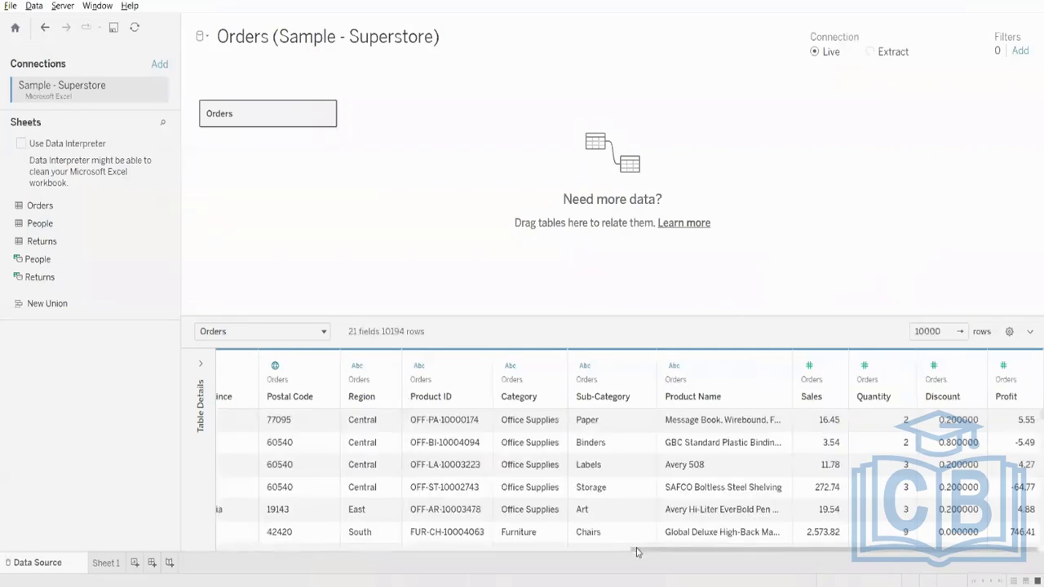
drag(638, 552, 198, 531)
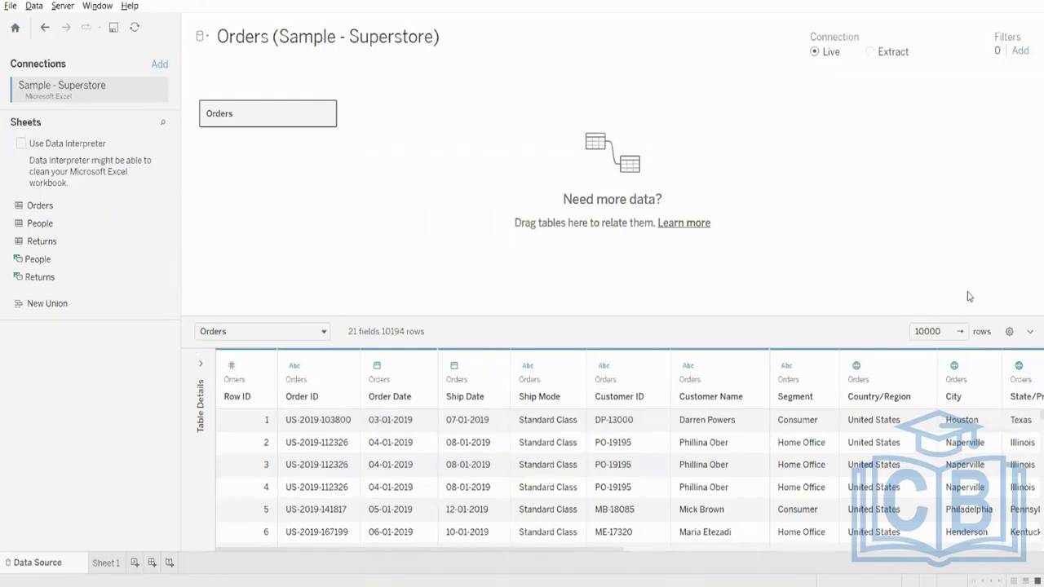
Sort the Orders preview fields A to Z ascending and review the columns, and switch the field order to Z to A descending
click(1010, 334)
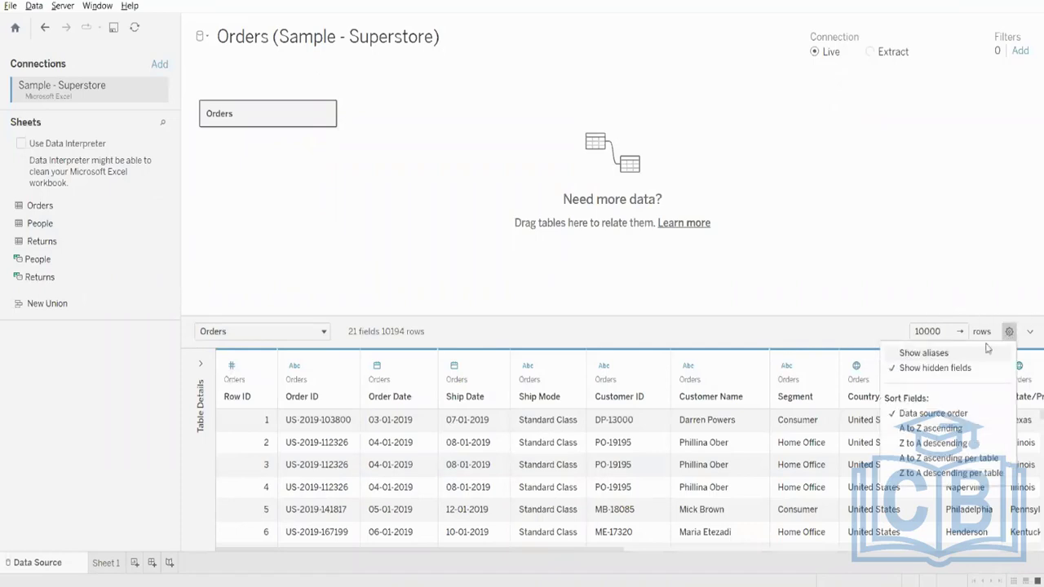
click(1009, 333)
click(1009, 333)
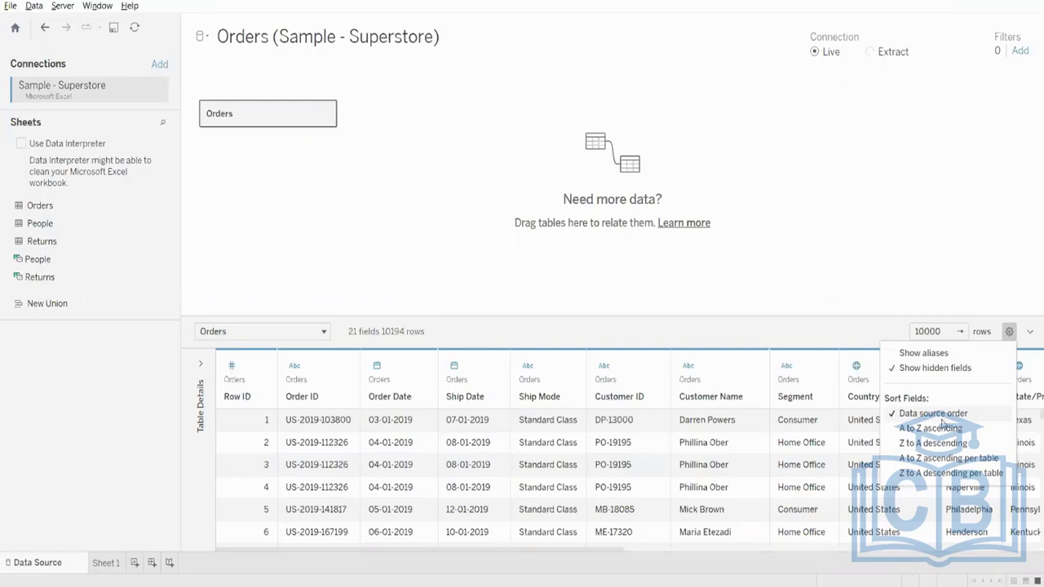
click(936, 431)
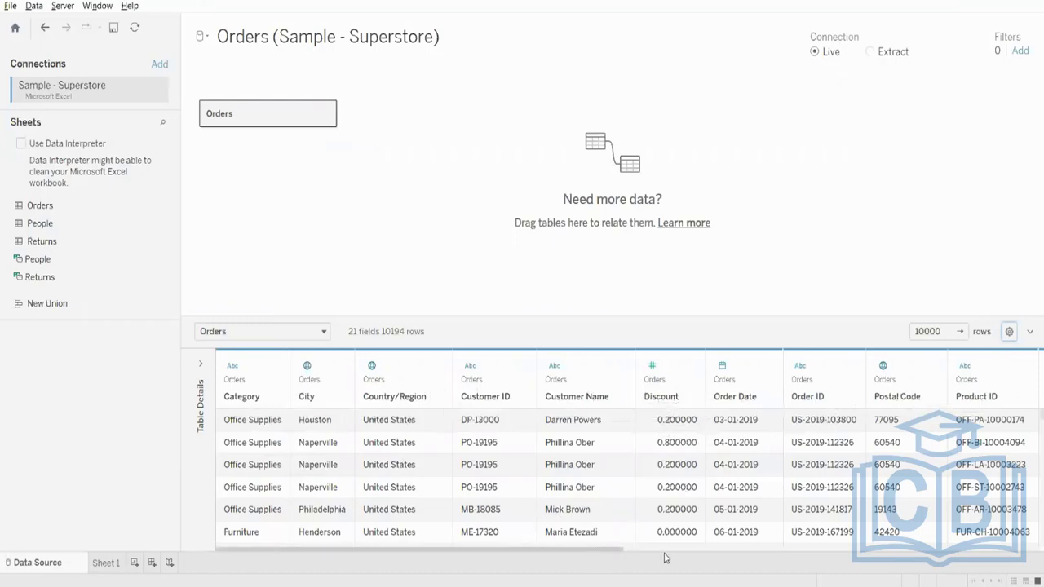
drag(611, 554, 913, 555)
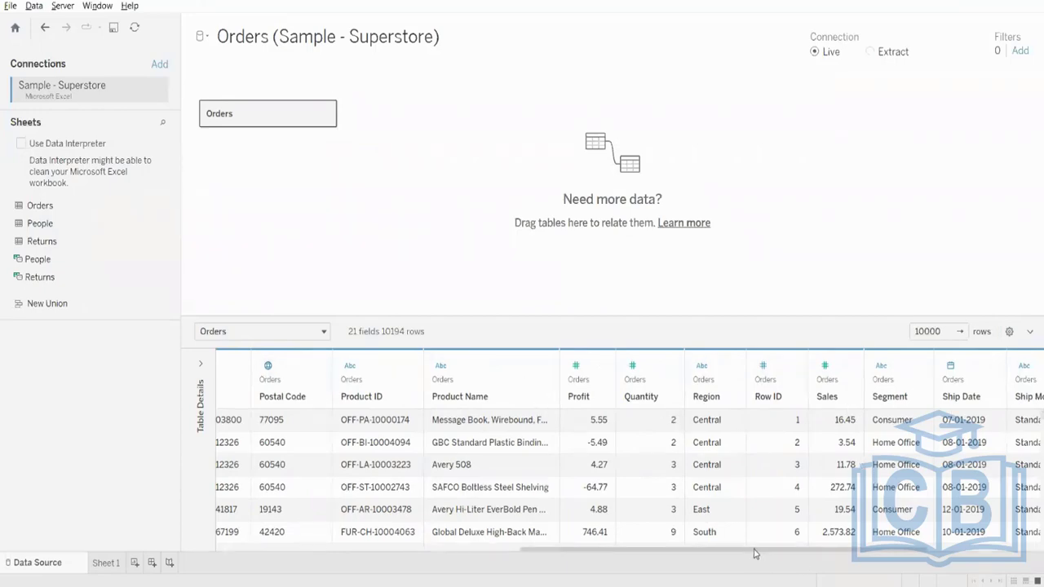
drag(755, 554, 473, 554)
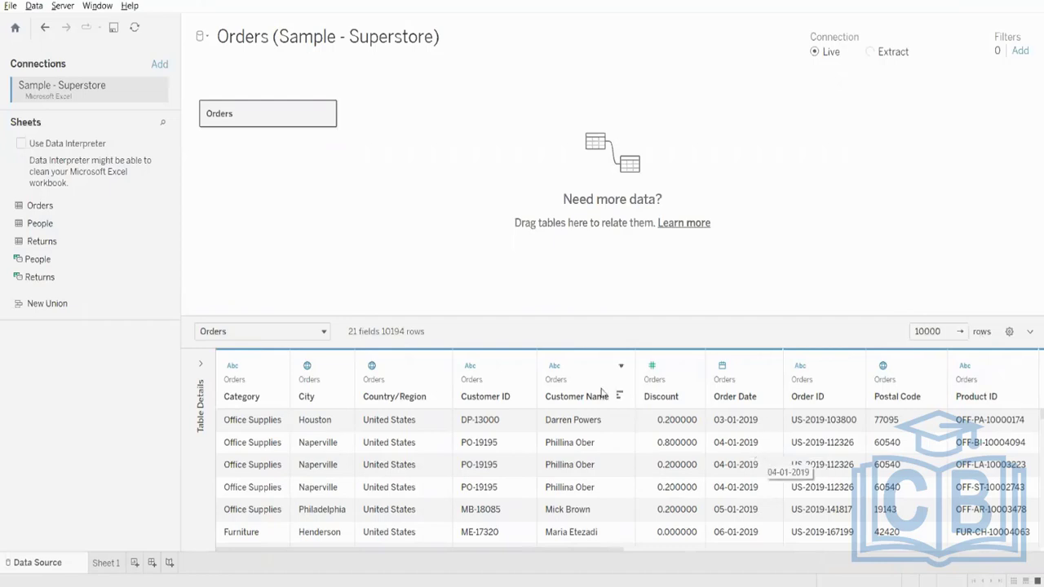
click(1011, 332)
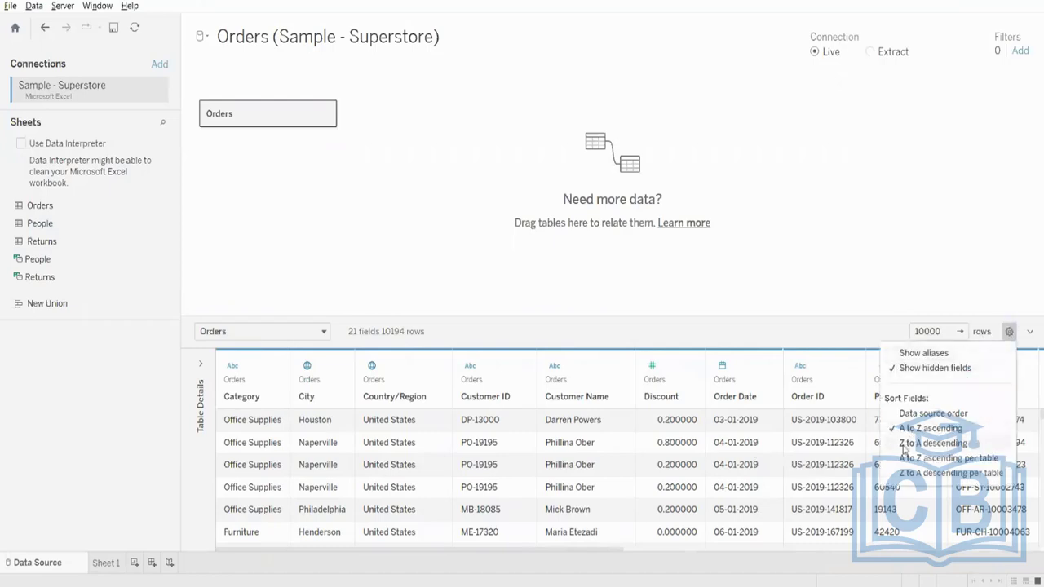
click(903, 445)
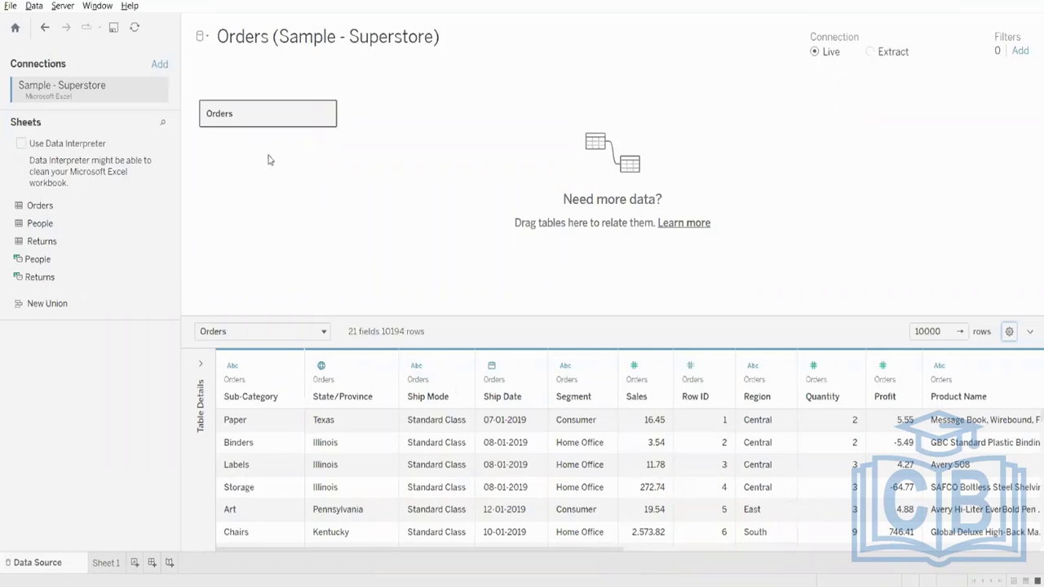
Open the Orders table's join canvas and set its preview fields back to data source order
double_click(270, 118)
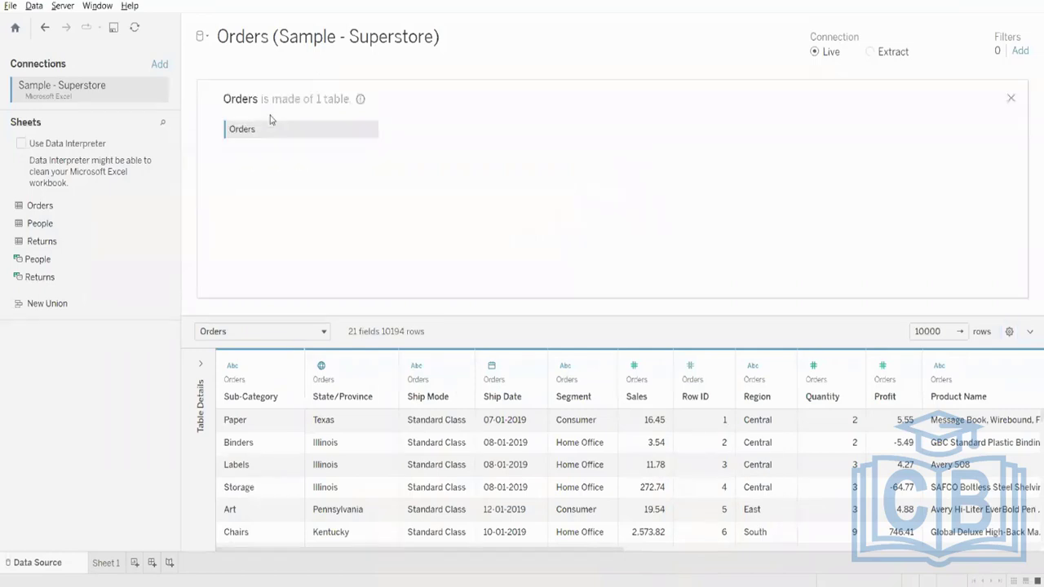
drag(68, 226, 17, 330)
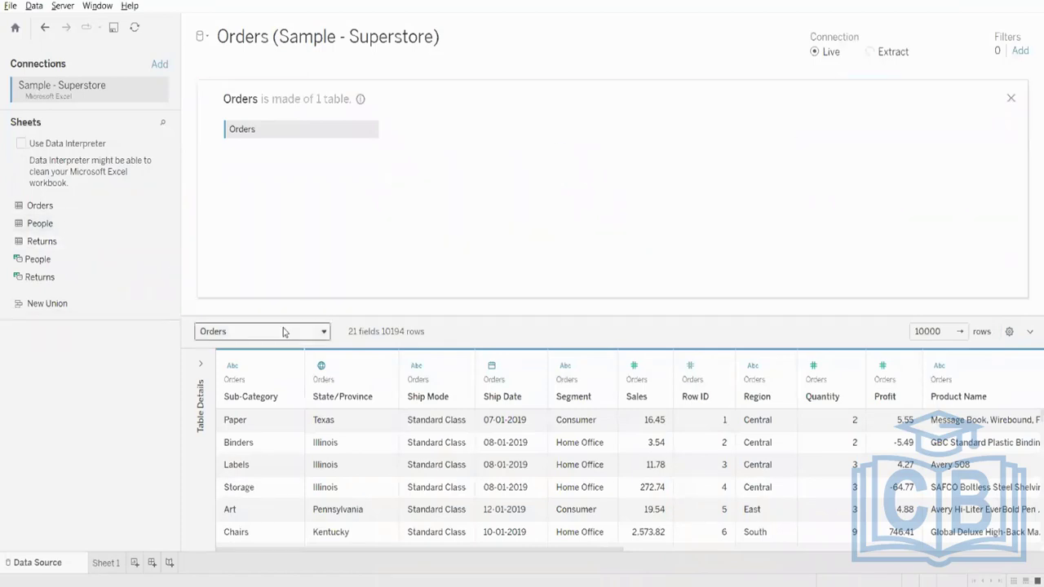
click(1009, 333)
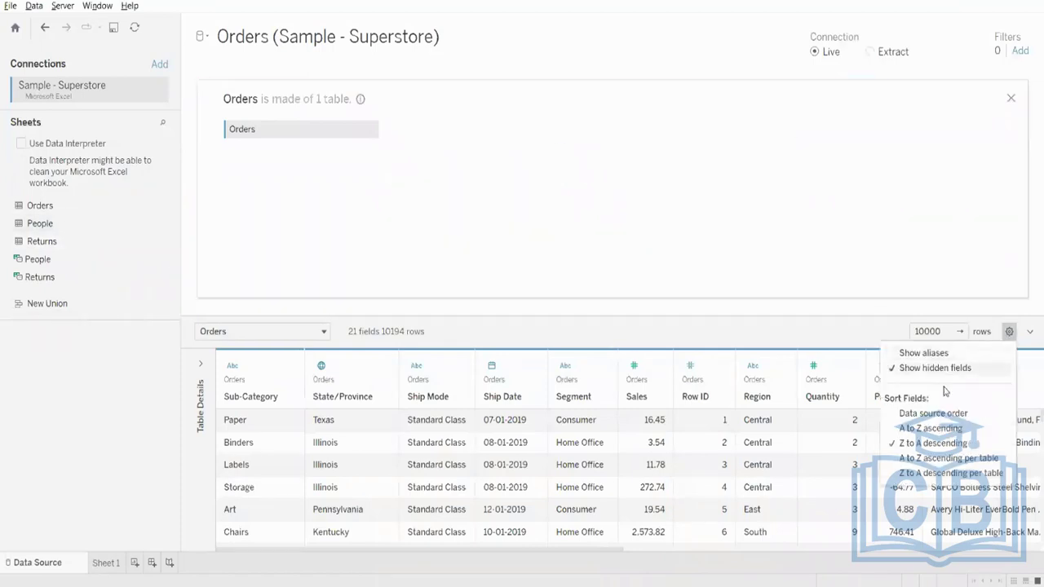
click(919, 424)
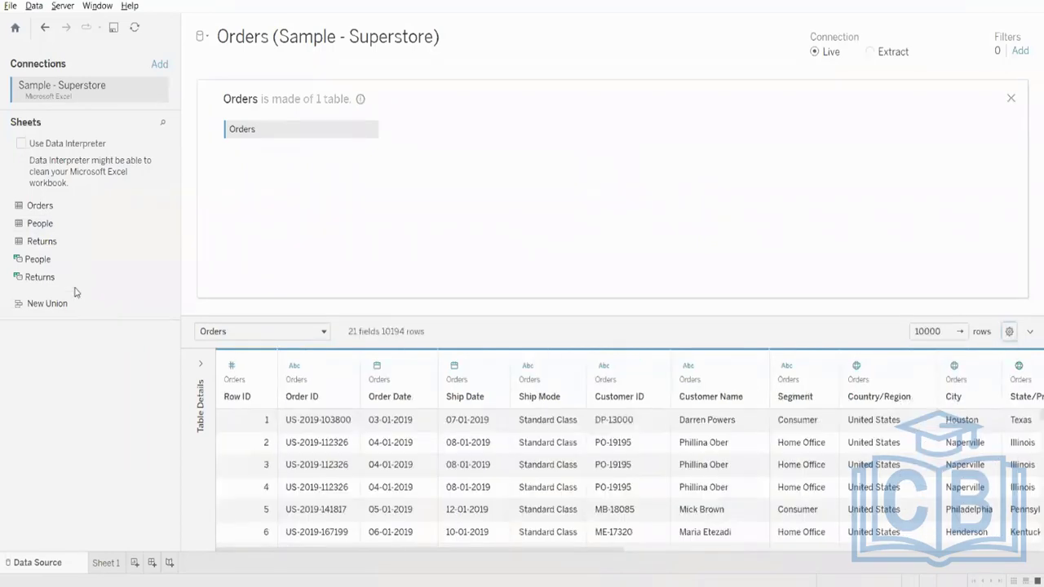
Join the People sheet to Orders inside the Orders table
drag(158, 221, 408, 129)
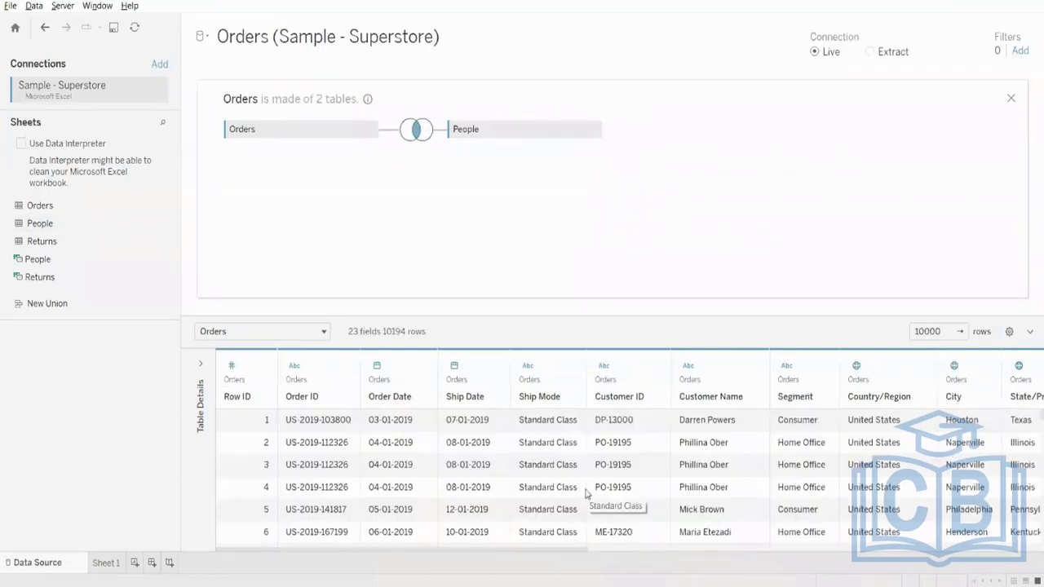
mouse_move(554, 552)
mouse_down()
mouse_move(994, 552)
mouse_move(601, 550)
mouse_move(541, 536)
mouse_up()
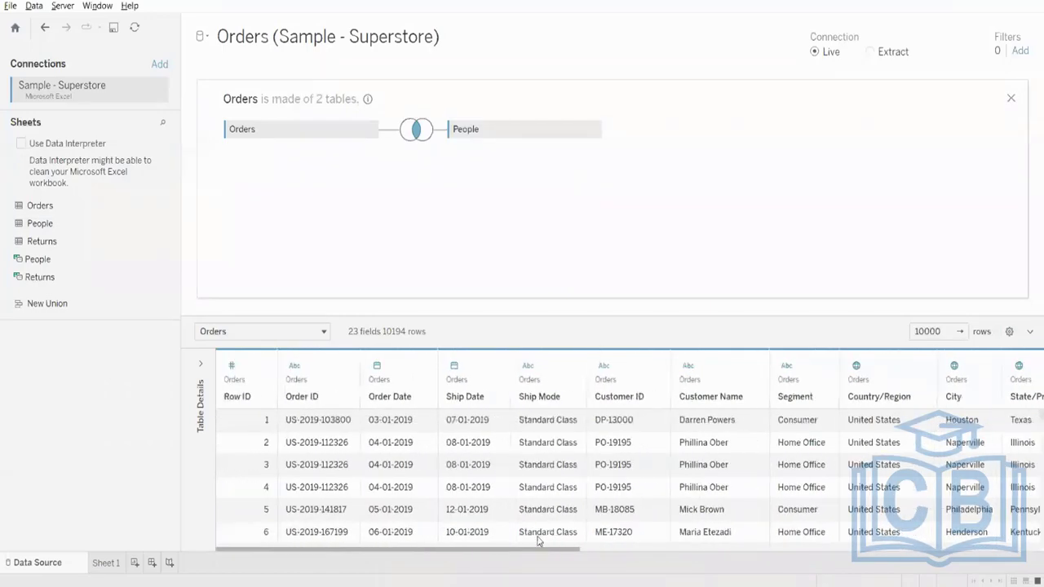
Sort the joined preview's fields A to Z ascending and check where the People columns fall among the Orders columns
click(1010, 332)
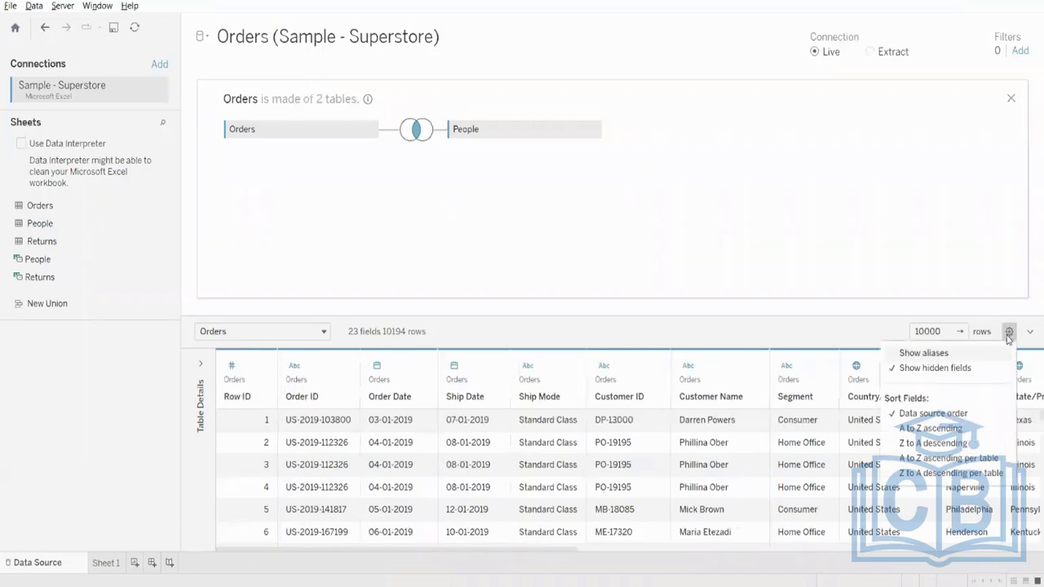
click(931, 429)
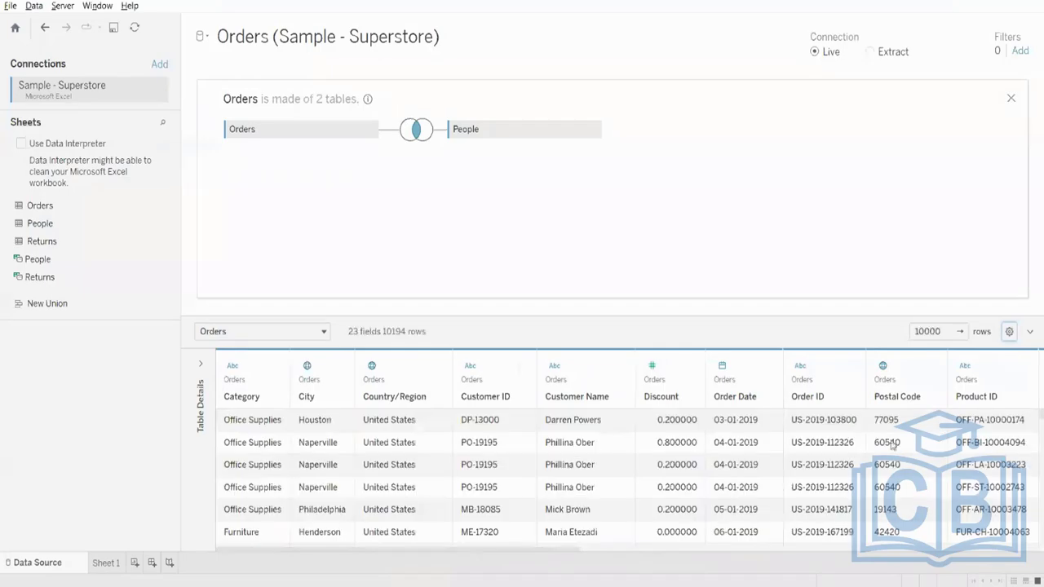
drag(537, 554, 296, 550)
mouse_move(564, 552)
mouse_down()
mouse_move(597, 553)
mouse_move(565, 552)
mouse_up()
drag(457, 556, 743, 542)
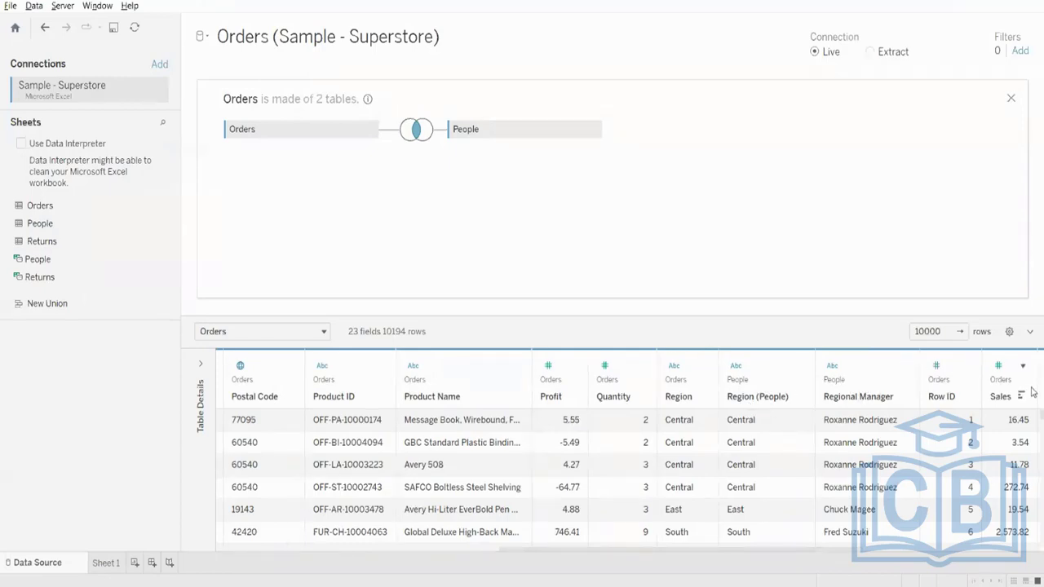
Sort the preview fields A to Z ascending per table and inspect the Region (People) and Regional Manager columns
click(1009, 333)
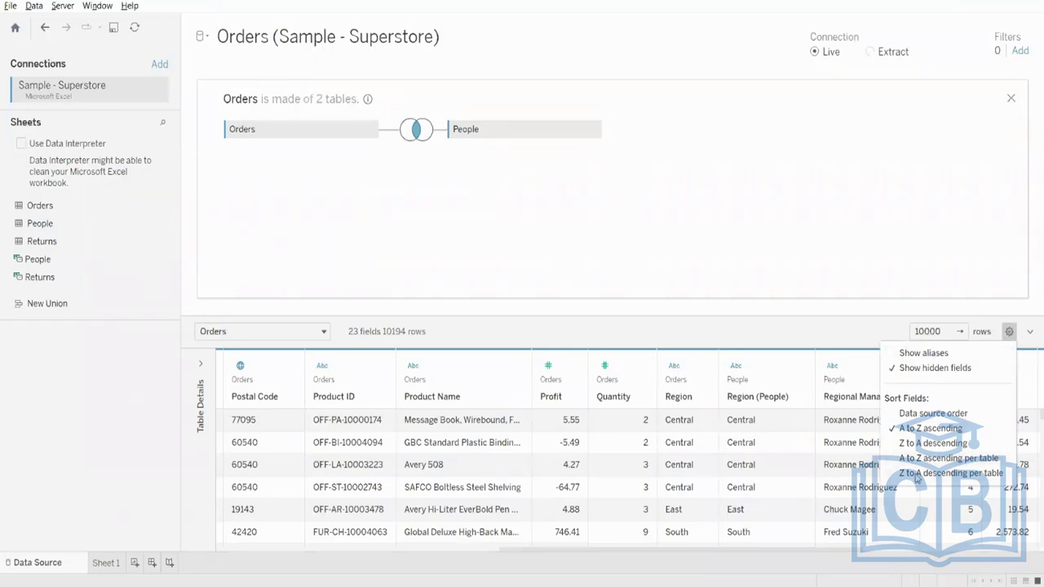
click(966, 459)
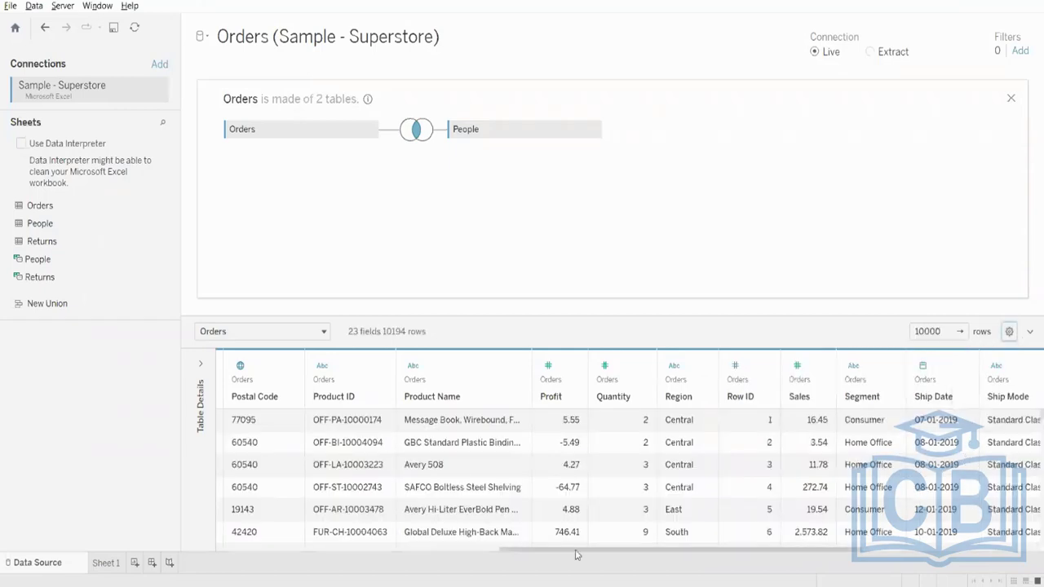
drag(578, 551, 262, 552)
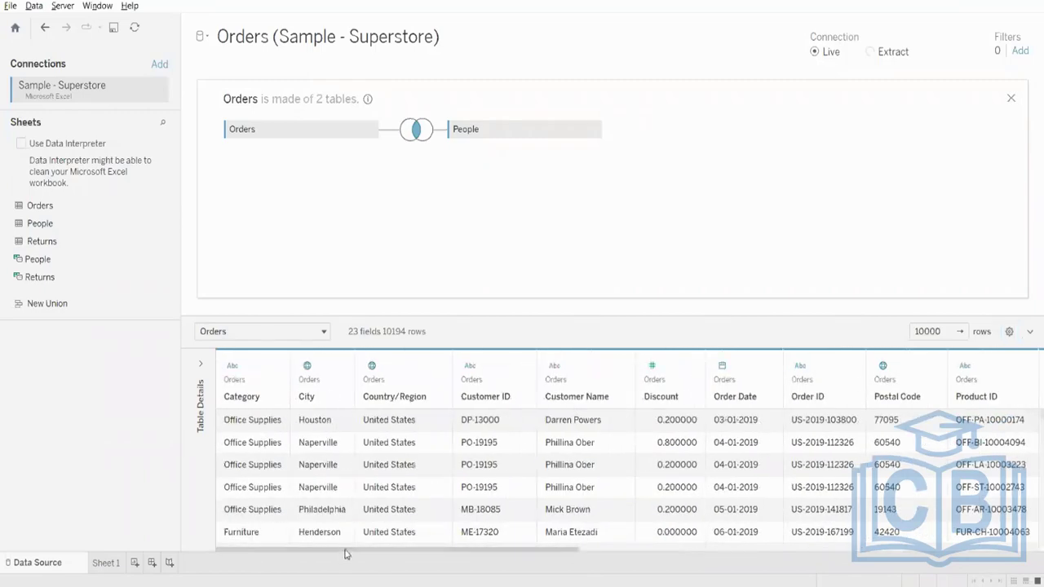
drag(348, 552, 808, 553)
click(888, 380)
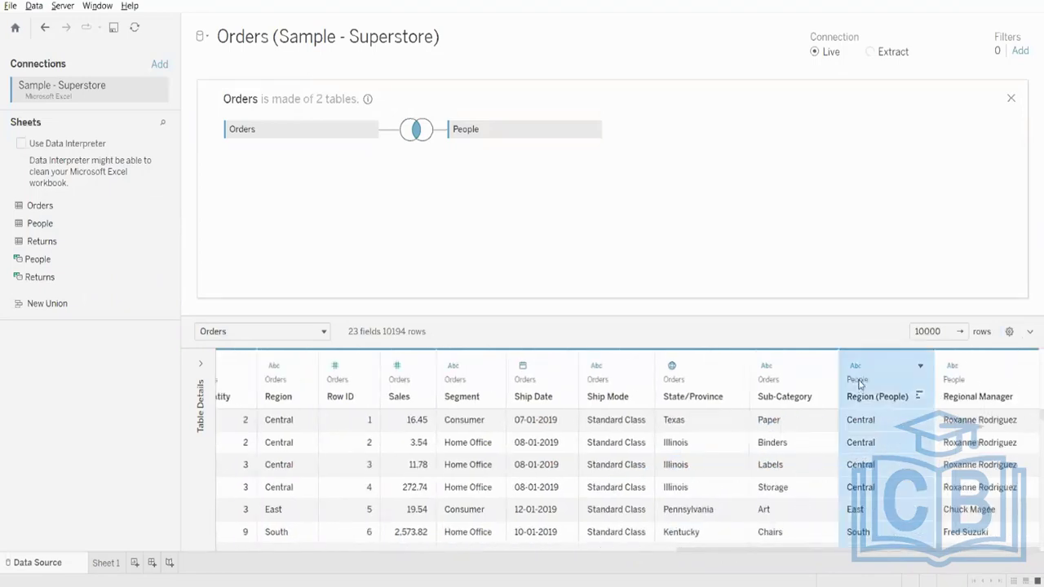
click(986, 379)
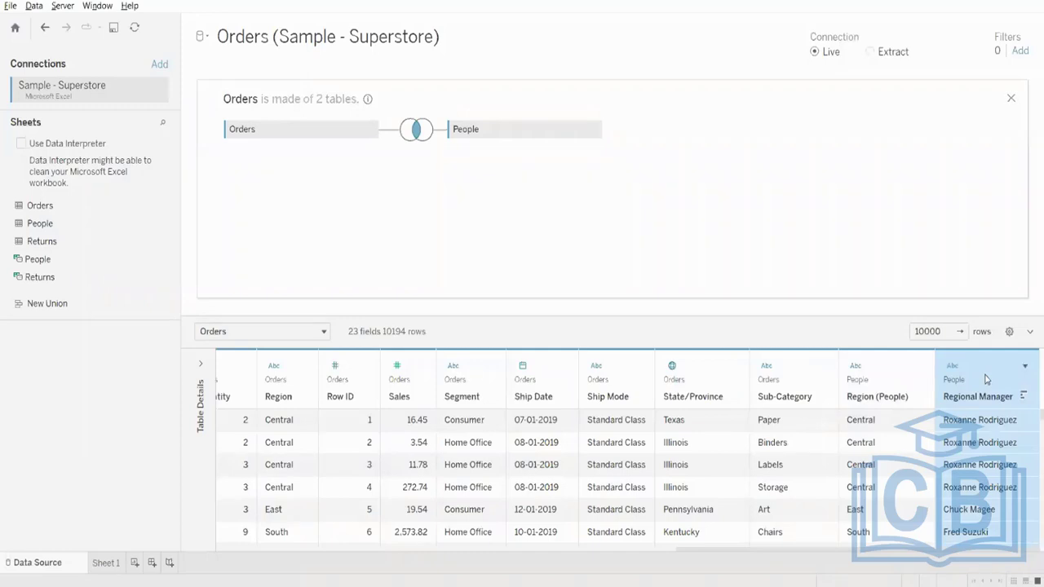
Sort the preview fields Z to A descending per table and review the resulting column order
click(1009, 331)
click(918, 482)
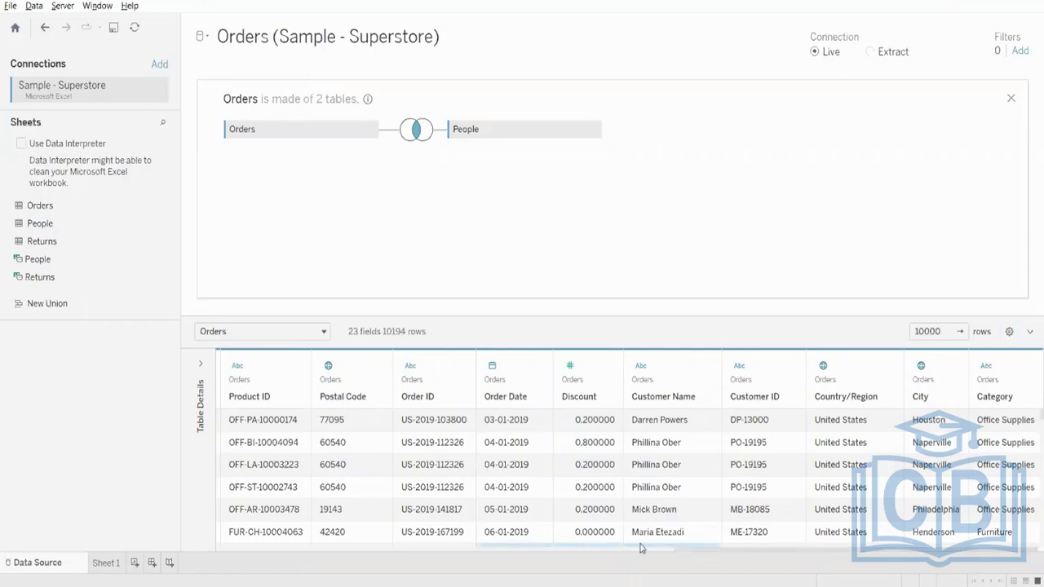
drag(699, 554, 613, 555)
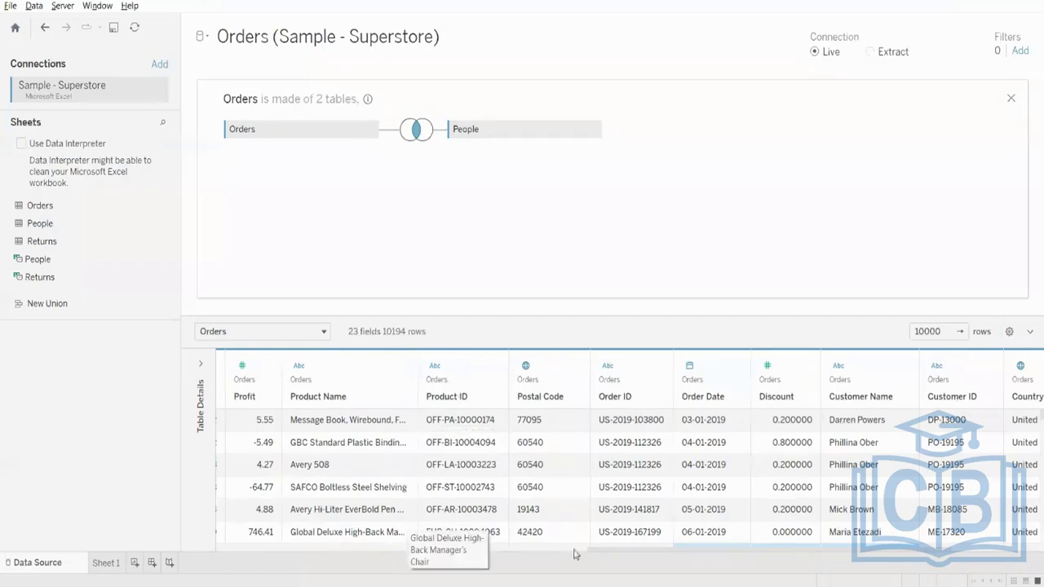
drag(601, 553, 105, 554)
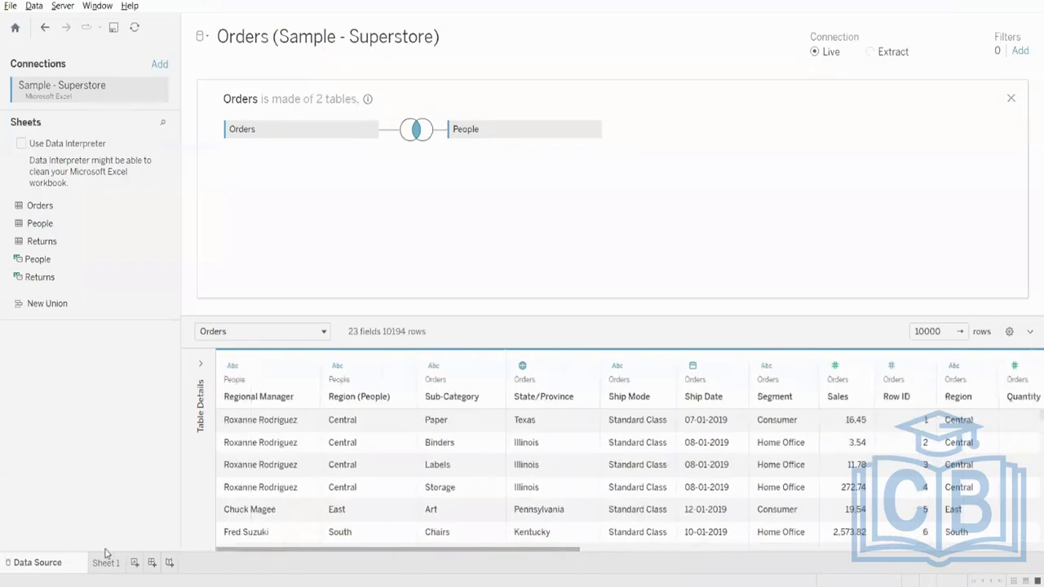
drag(229, 550, 252, 550)
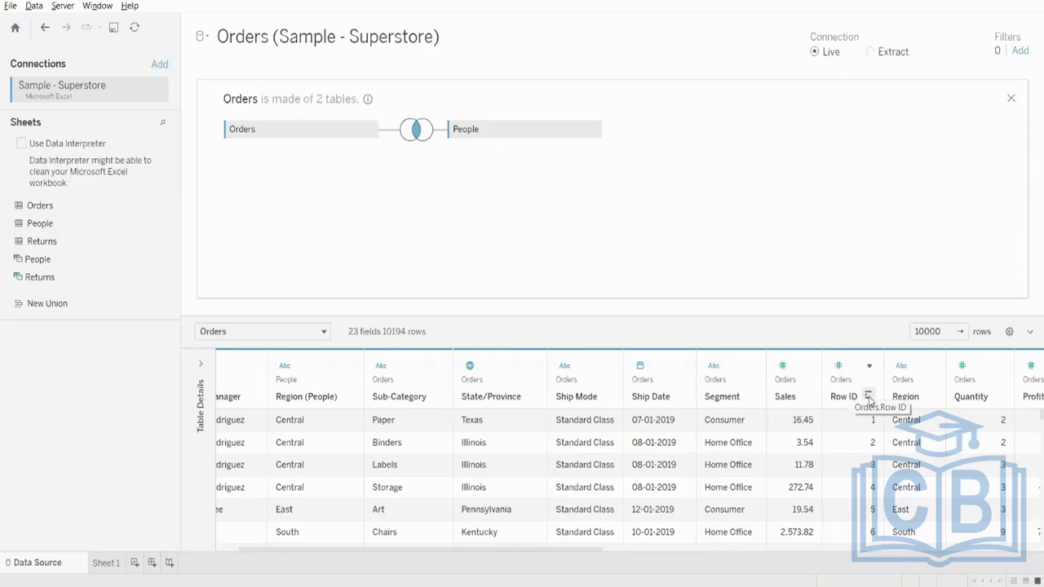
Try sorting the preview rows by Row ID in descending order, and clear that row sort
click(869, 396)
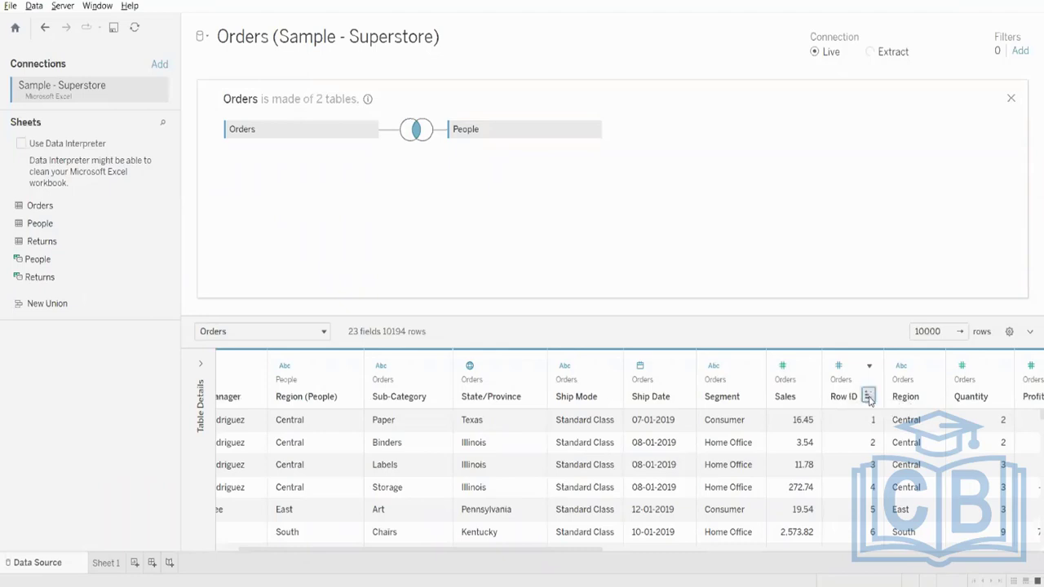
click(869, 396)
click(869, 397)
click(869, 396)
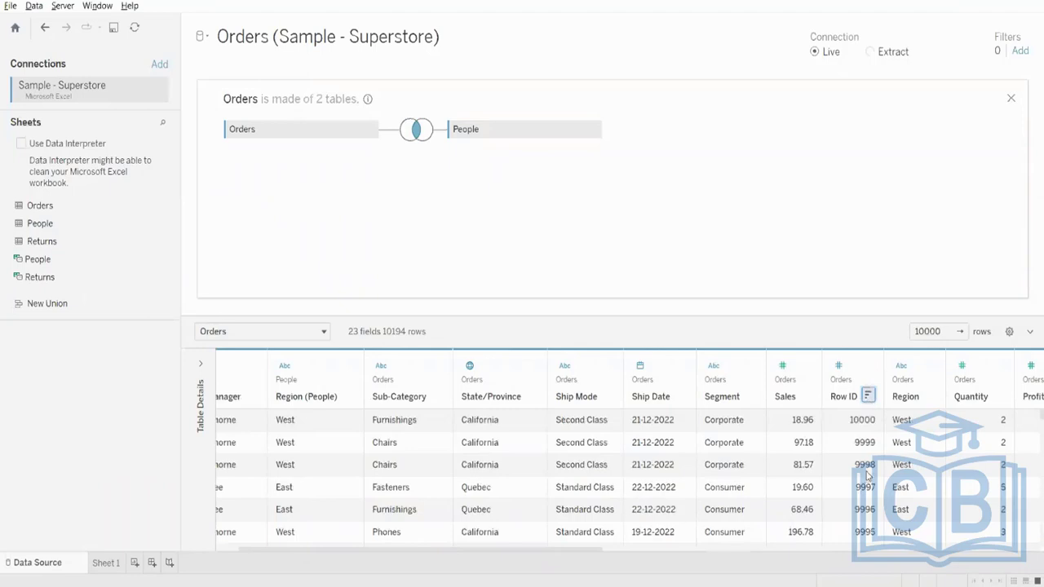
click(868, 396)
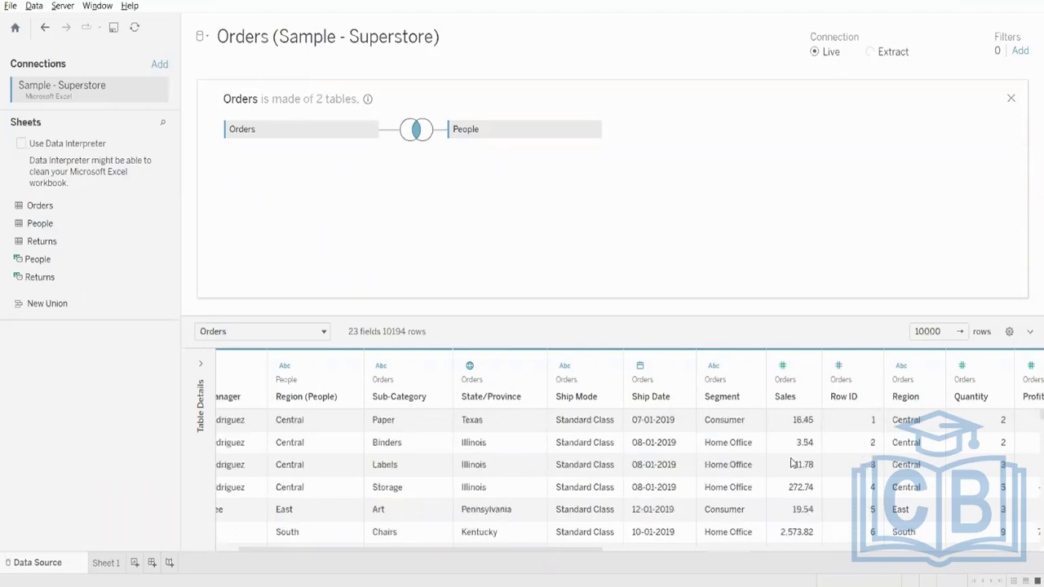
drag(586, 555, 459, 547)
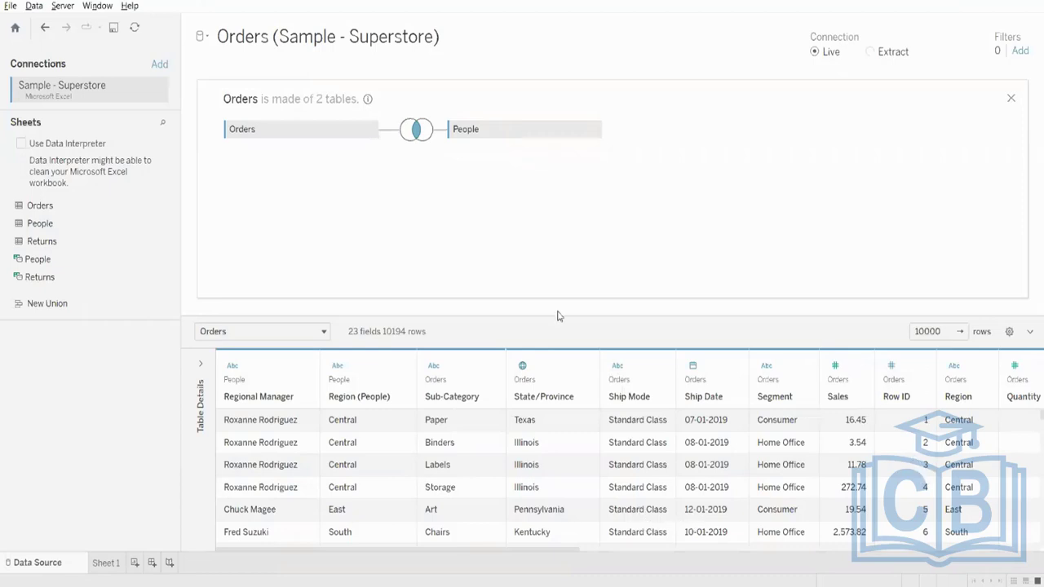
click(1009, 331)
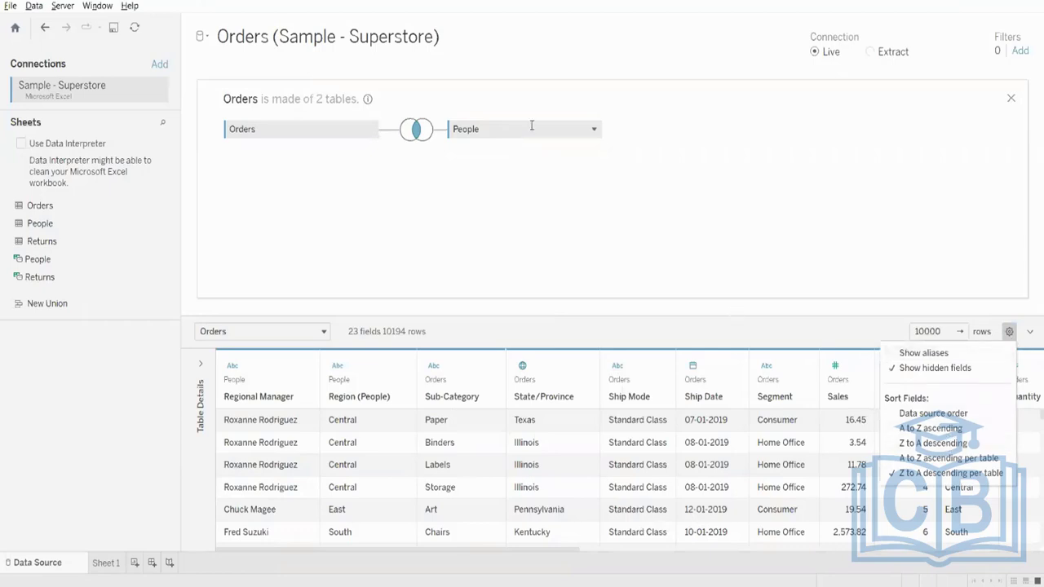
click(617, 119)
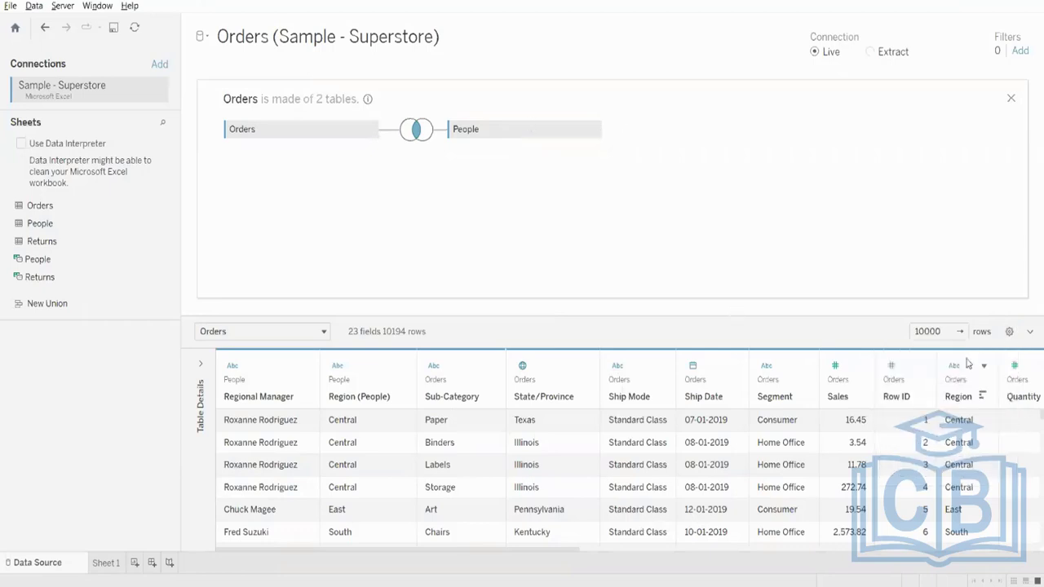
click(1010, 332)
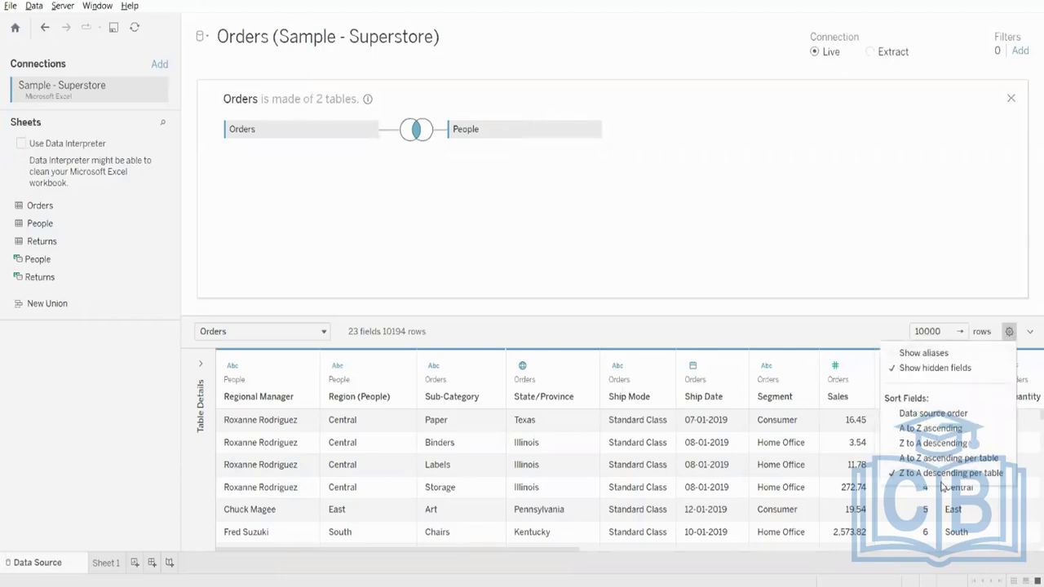
click(683, 223)
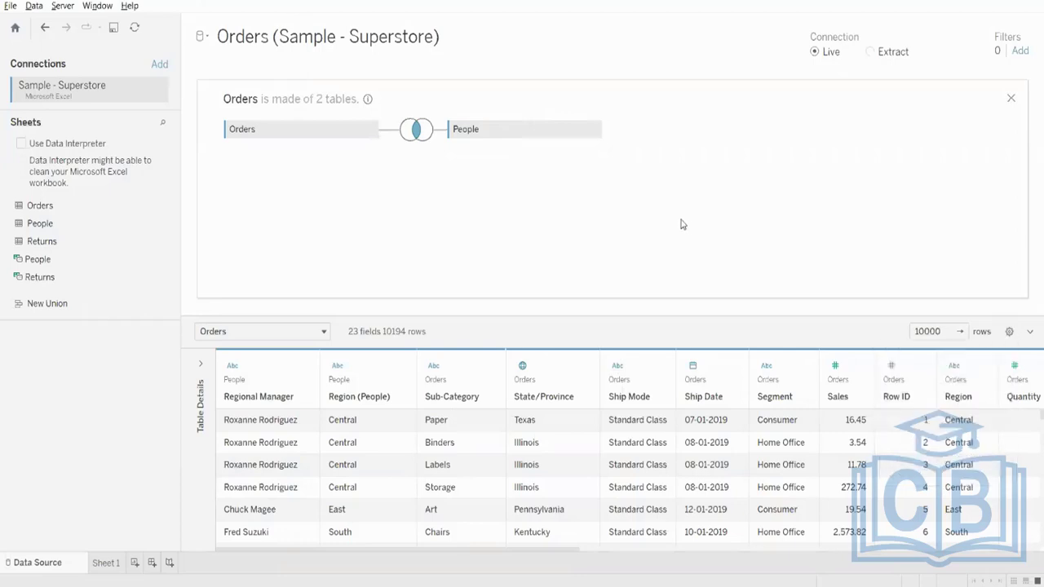
click(1010, 333)
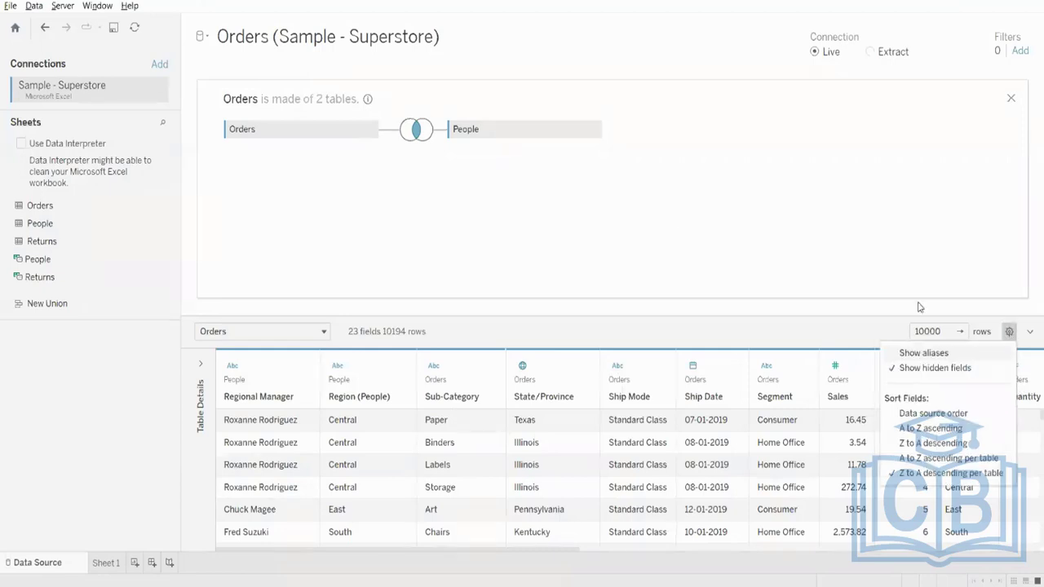
click(695, 239)
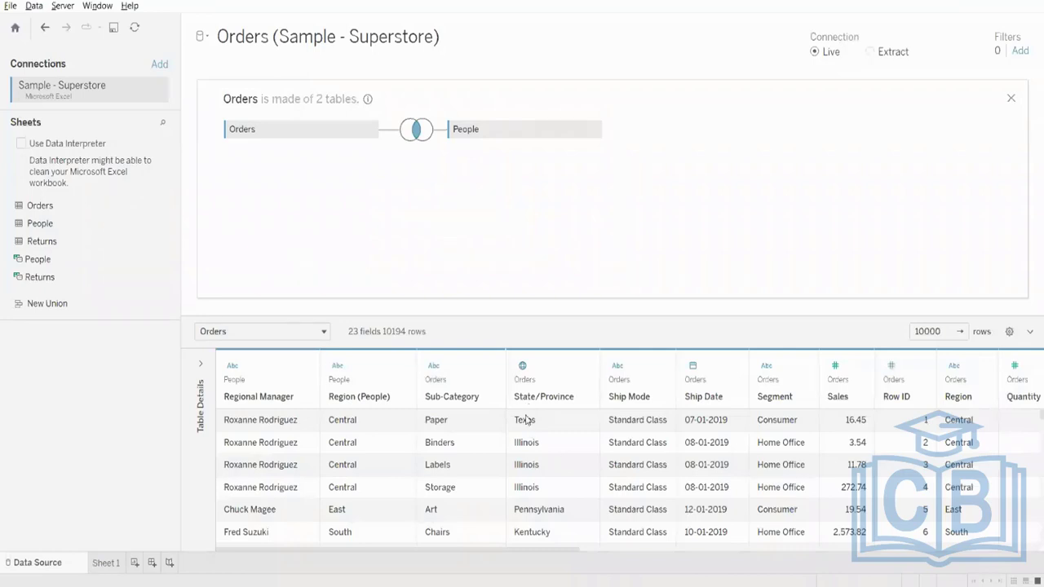